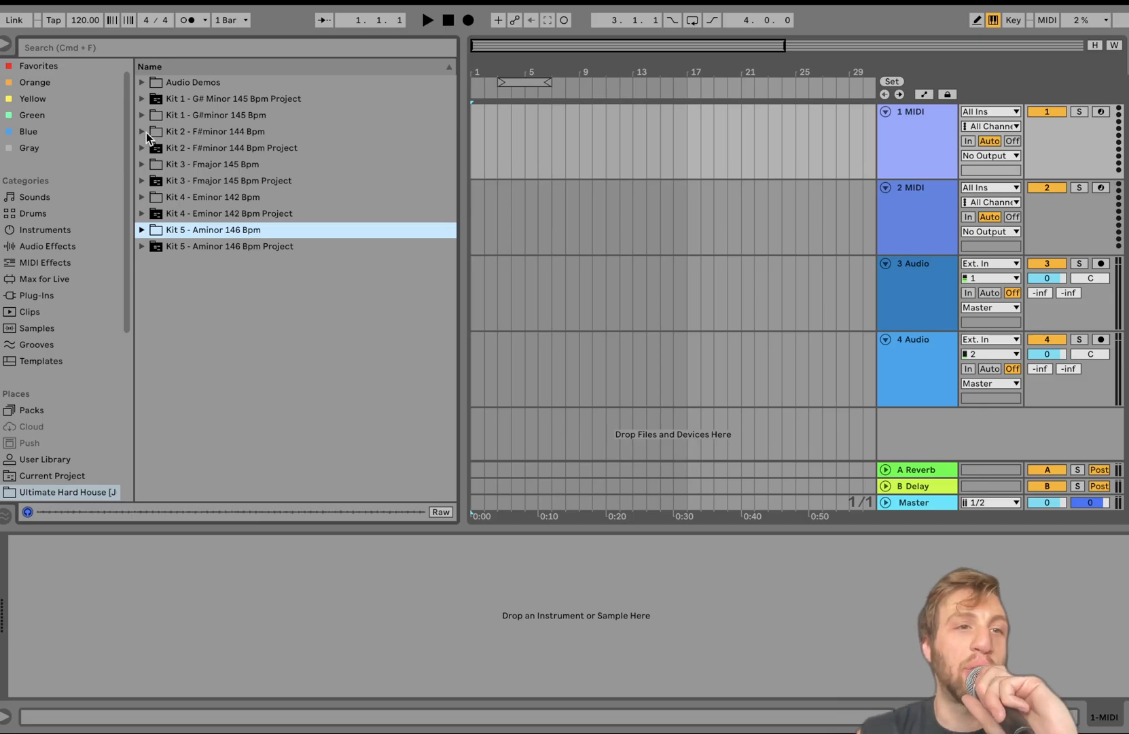
Examine the contents of the Kit 1 G# minor folder and its matching project folder in the Ultimate Hard House pack
click(141, 116)
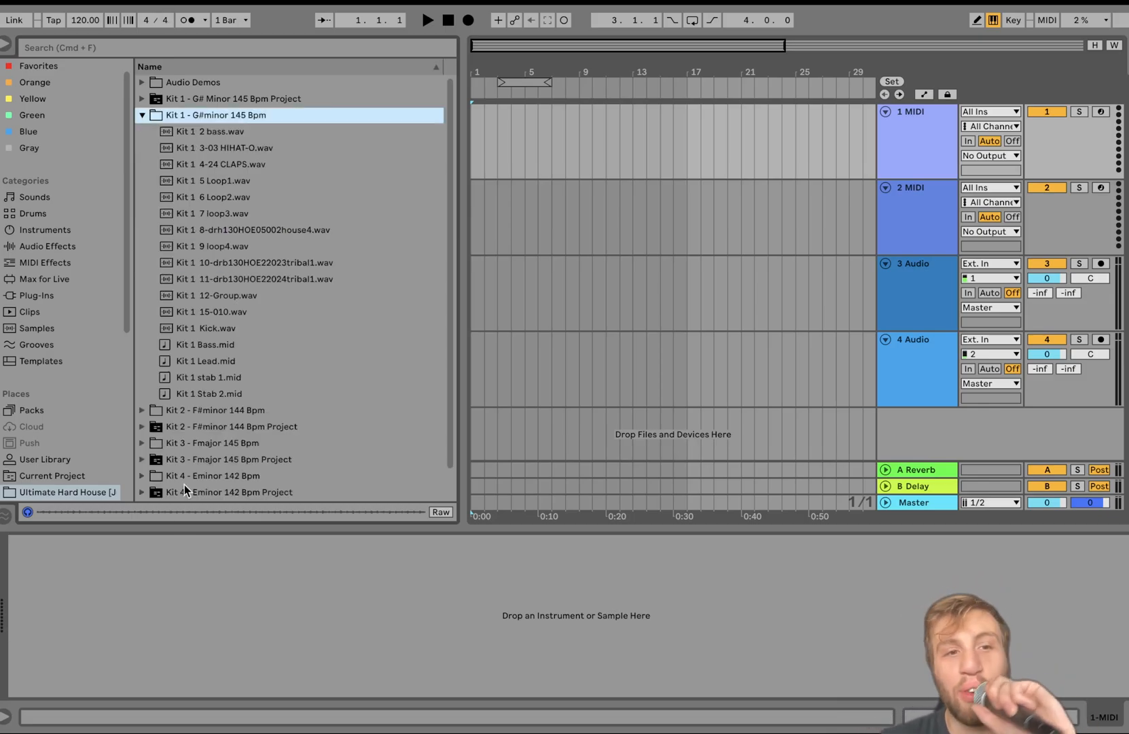
click(141, 100)
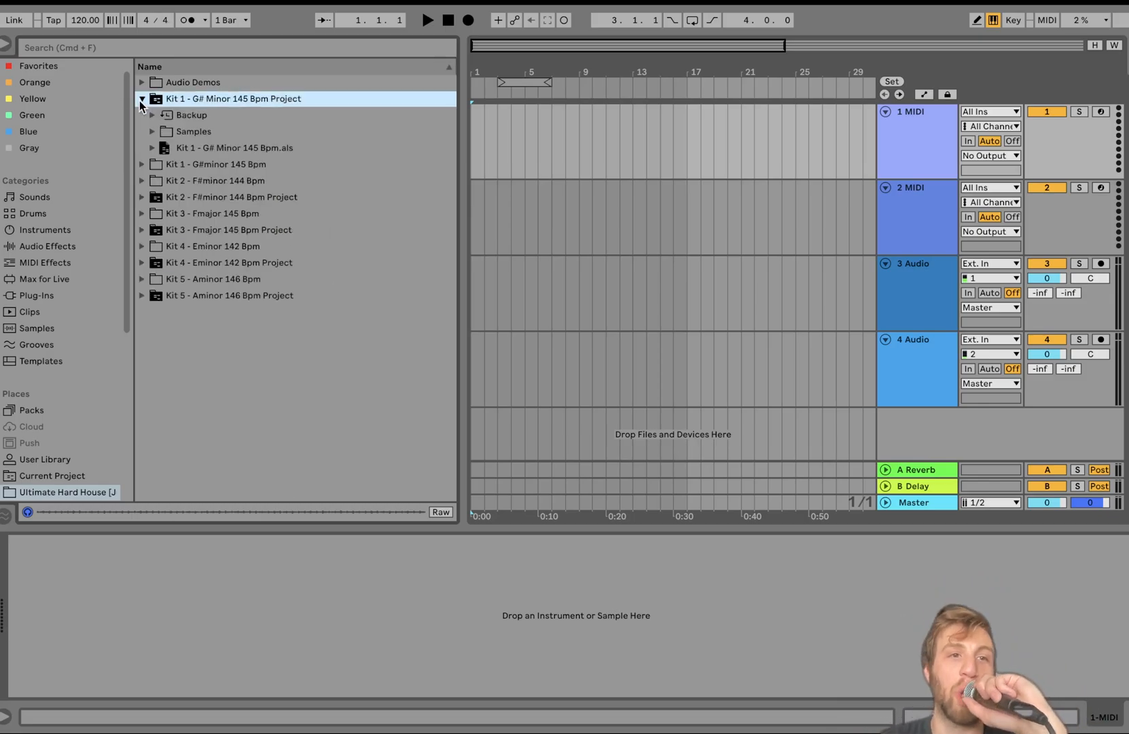
click(142, 166)
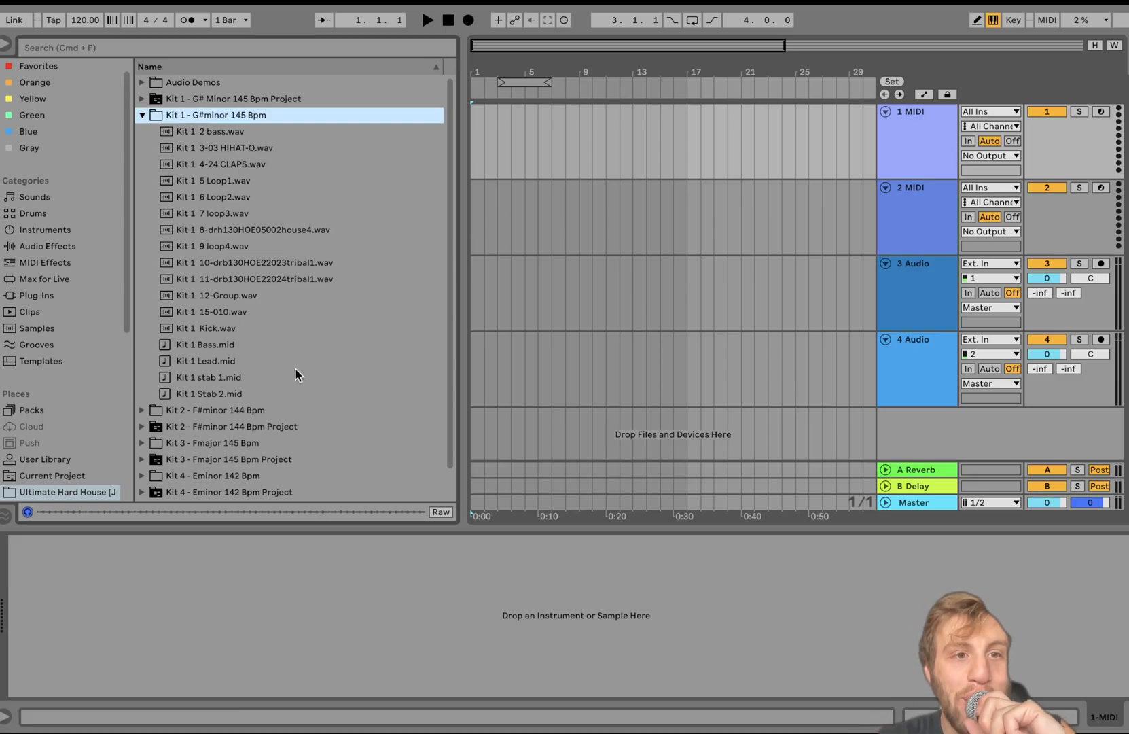
click(142, 99)
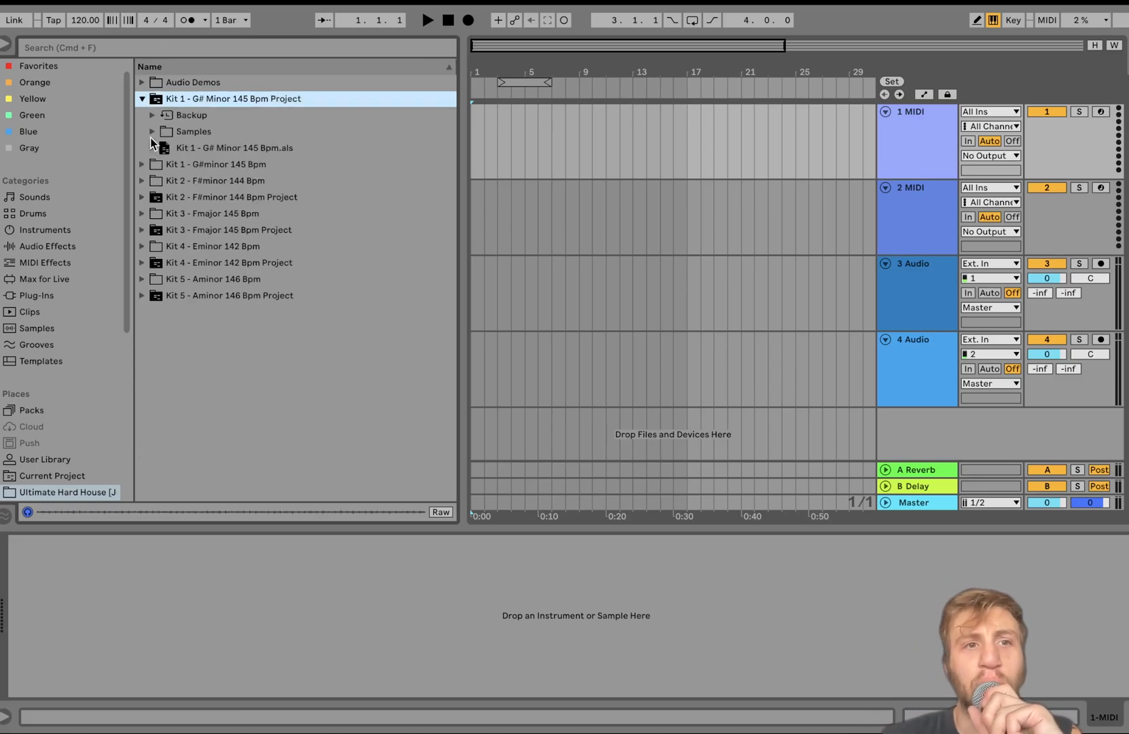
click(152, 132)
click(162, 147)
click(162, 146)
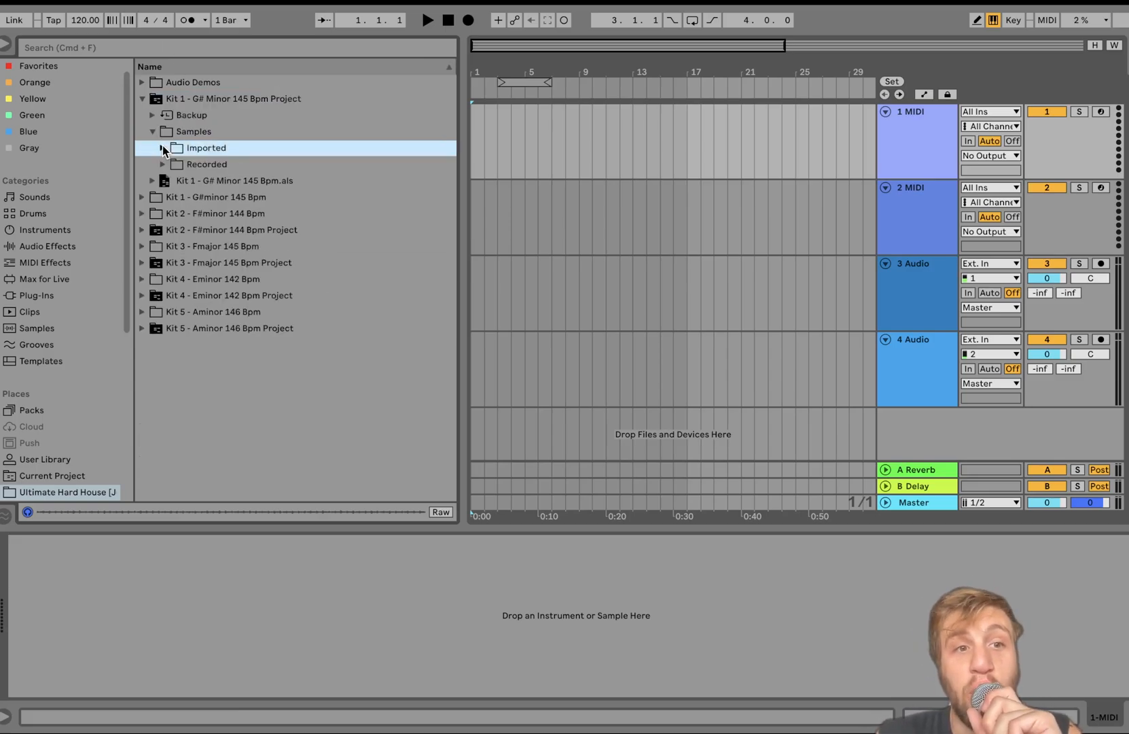
click(153, 181)
click(142, 99)
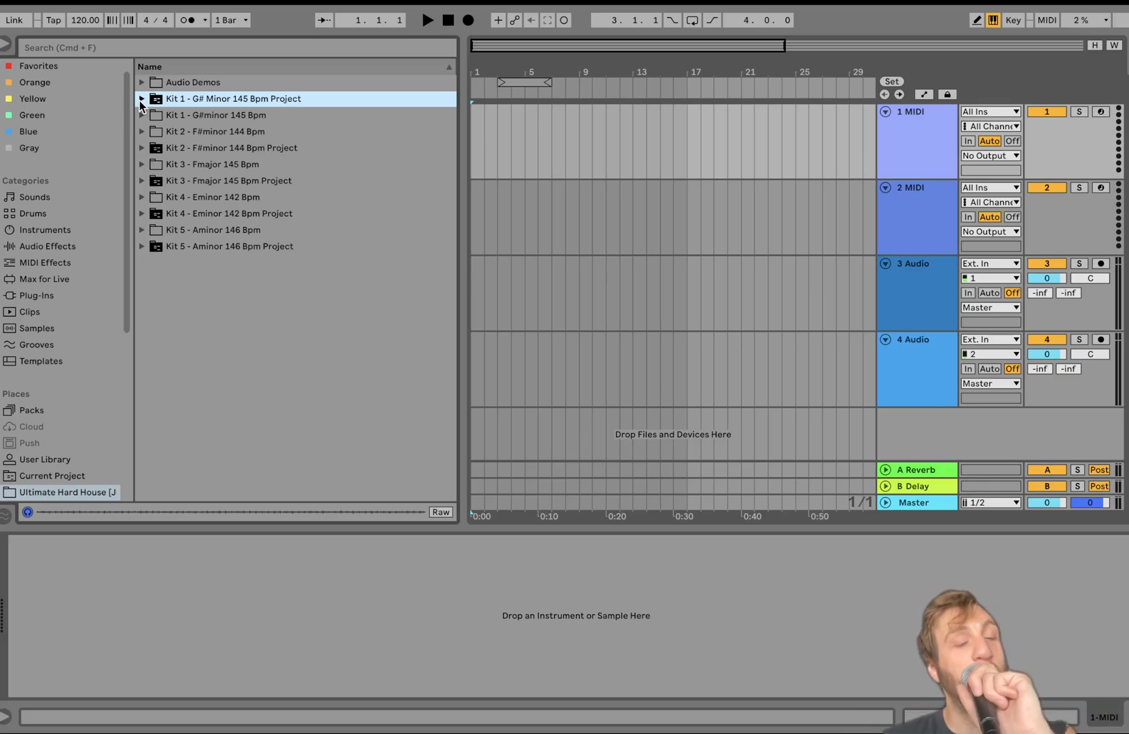
Set the project tempo to 145 BPM
click(91, 22)
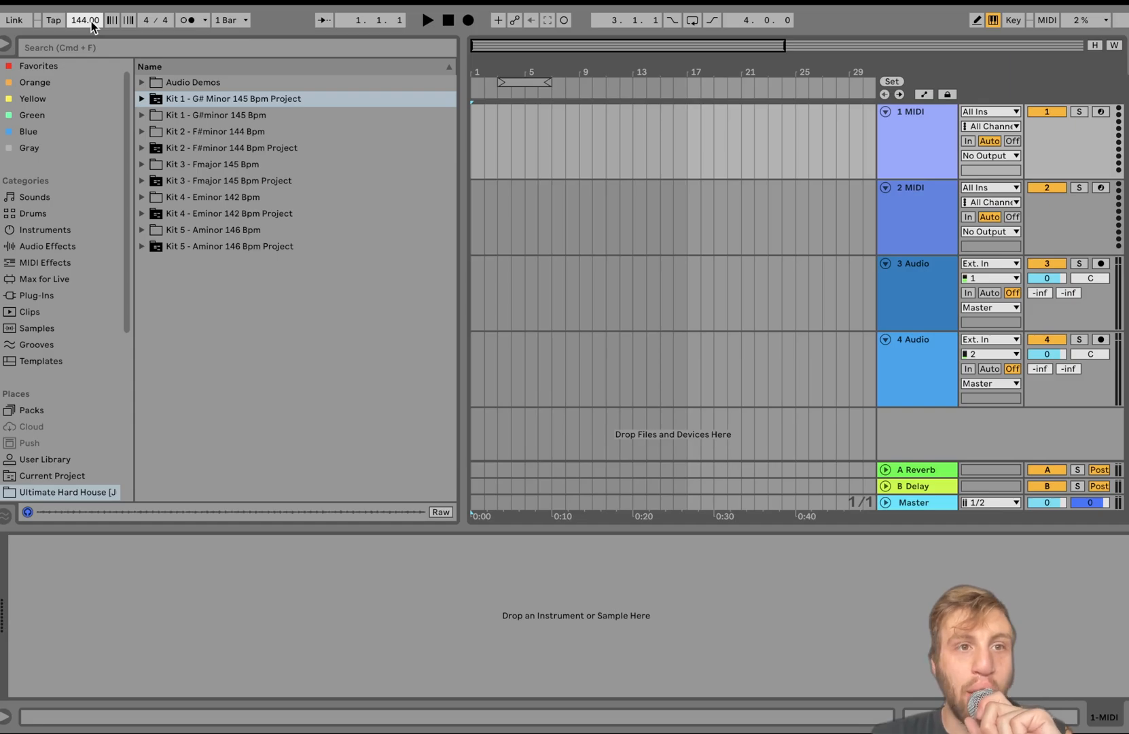
key(Up)
Load 909kick4 EK.wav from the Kit 1 project's imported samples onto the first MIDI track
click(907, 175)
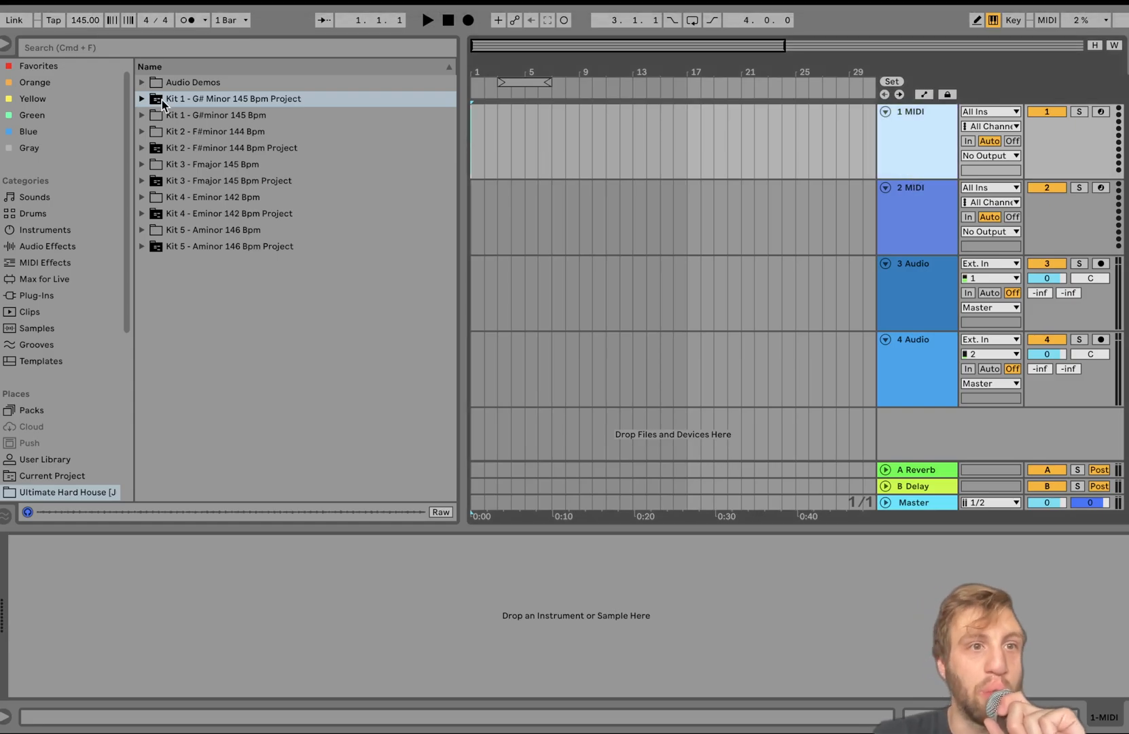
click(142, 99)
click(152, 131)
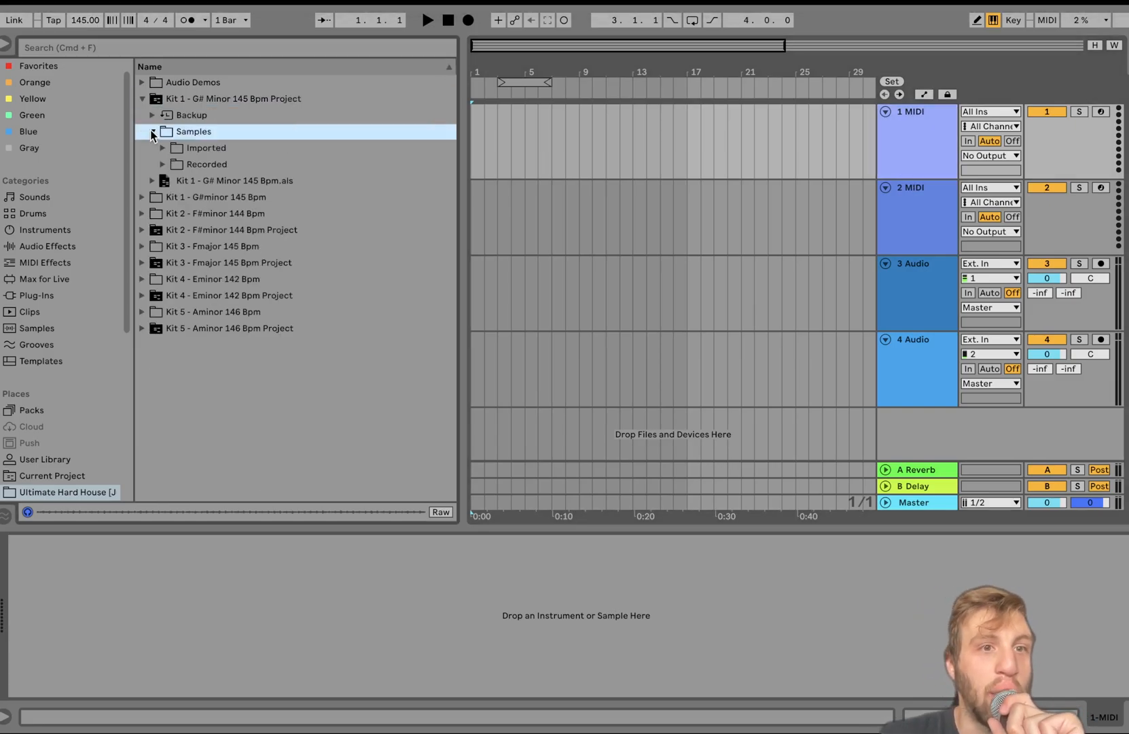
click(162, 147)
click(215, 213)
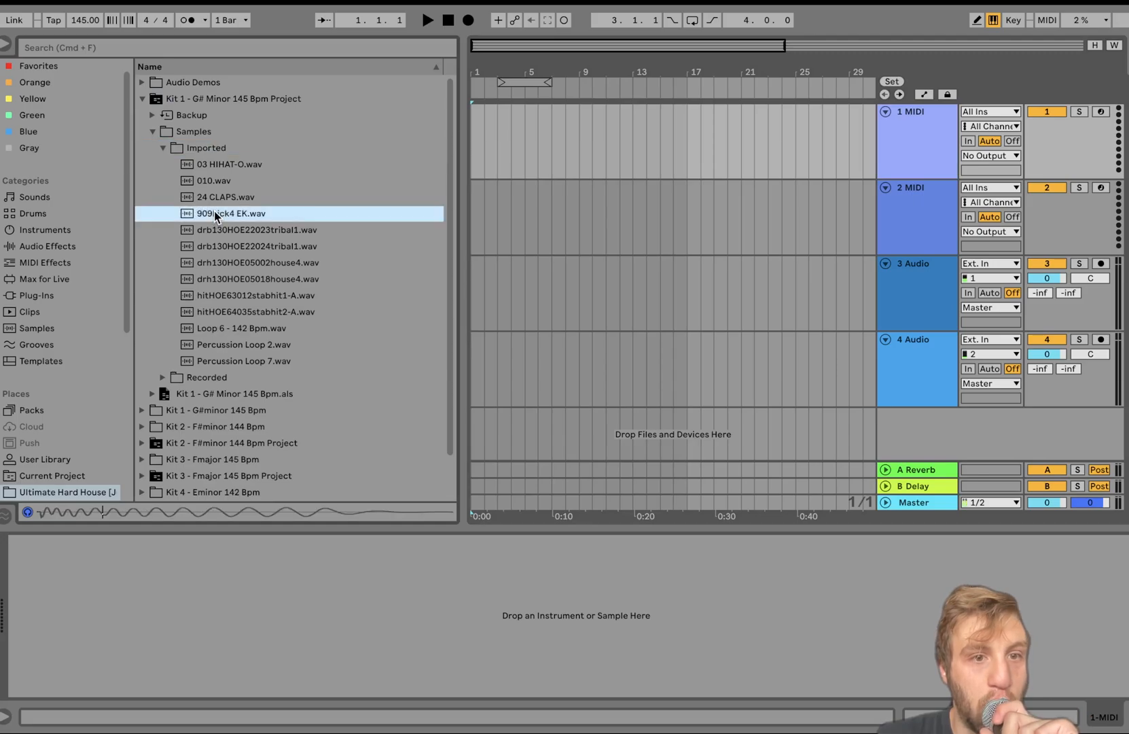
double_click(213, 212)
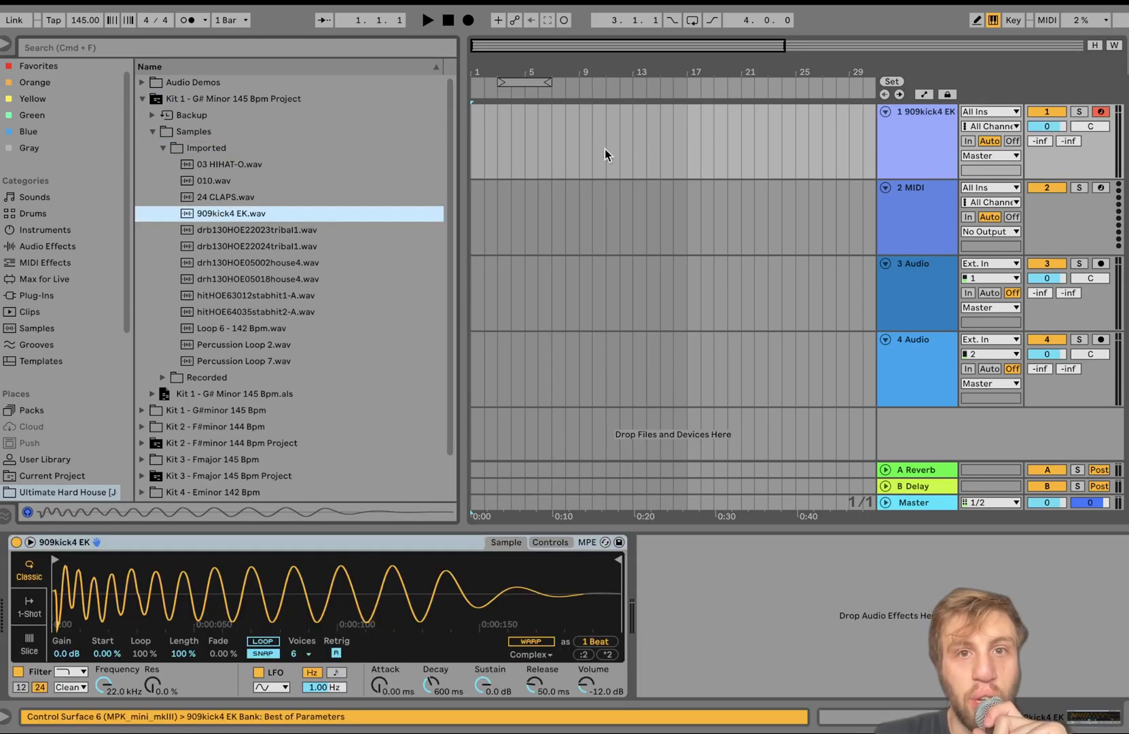
Create an eight-bar MIDI clip at the start of the kick track and fill it with C3 notes on every beat
drag(582, 149, 413, 152)
key(super+shift+m)
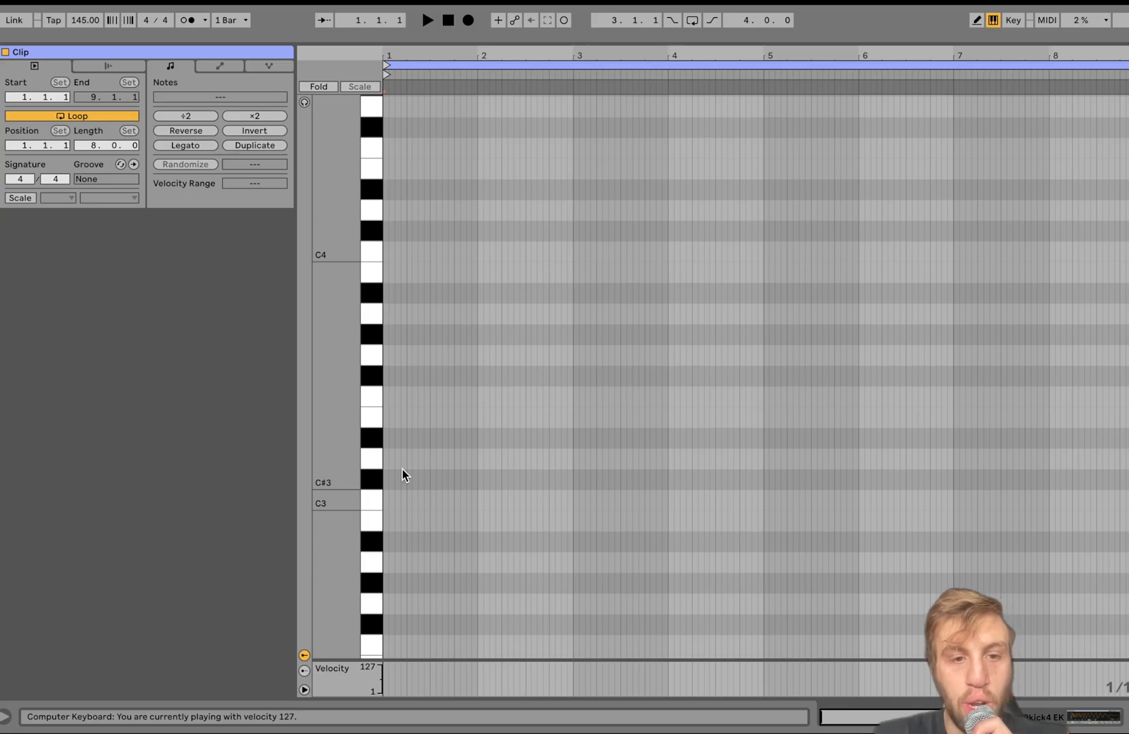
click(385, 501)
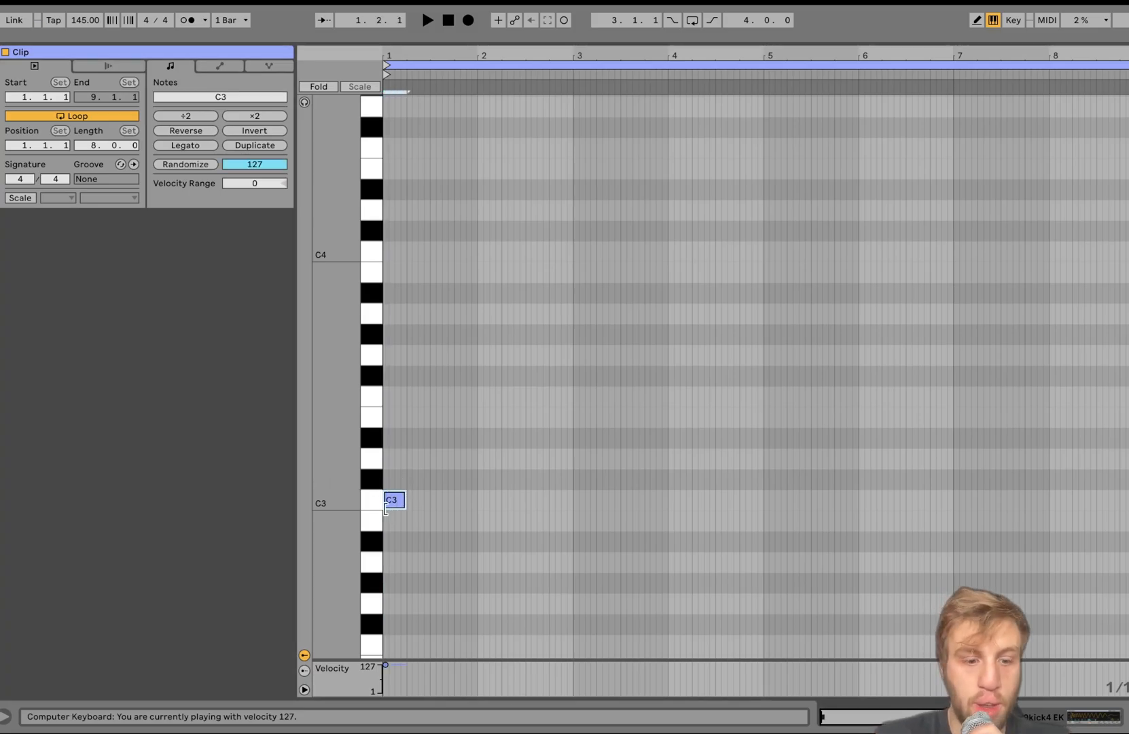
key(ctrl+d)
key(ctrl+d)
key(ctrl+d)
key(ctrl+d)
Play the kick pattern and loop the arrangement over the eight-bar kick clip
key(space)
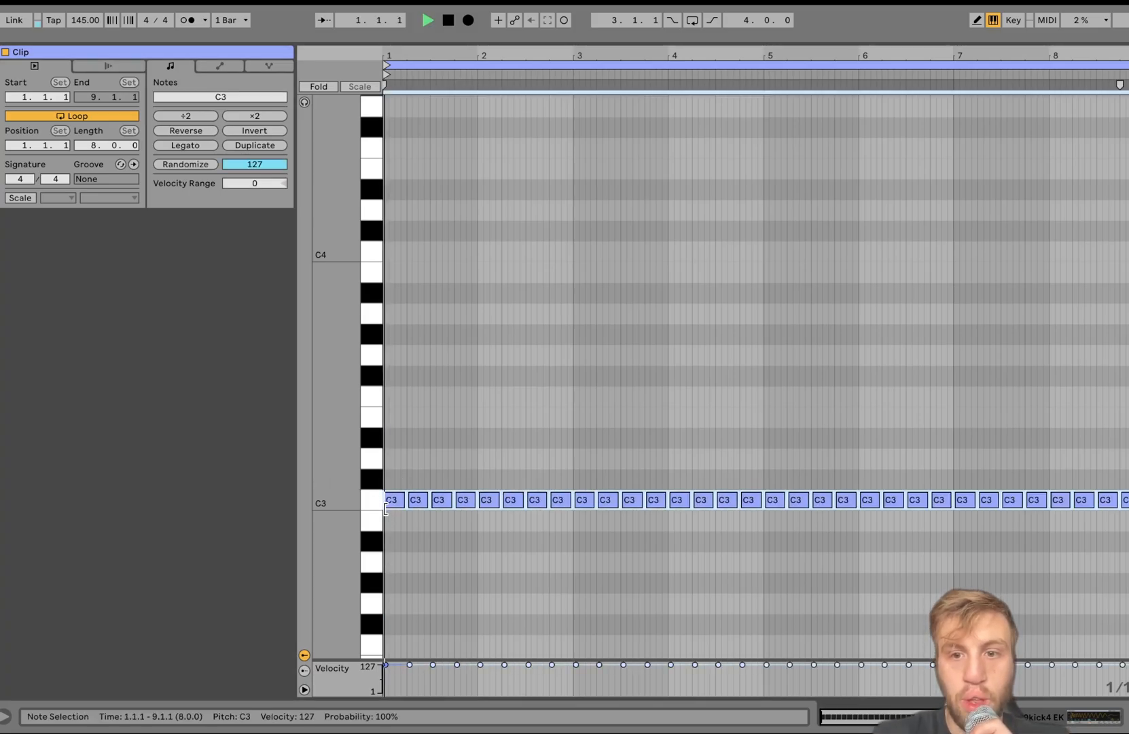
click(1043, 716)
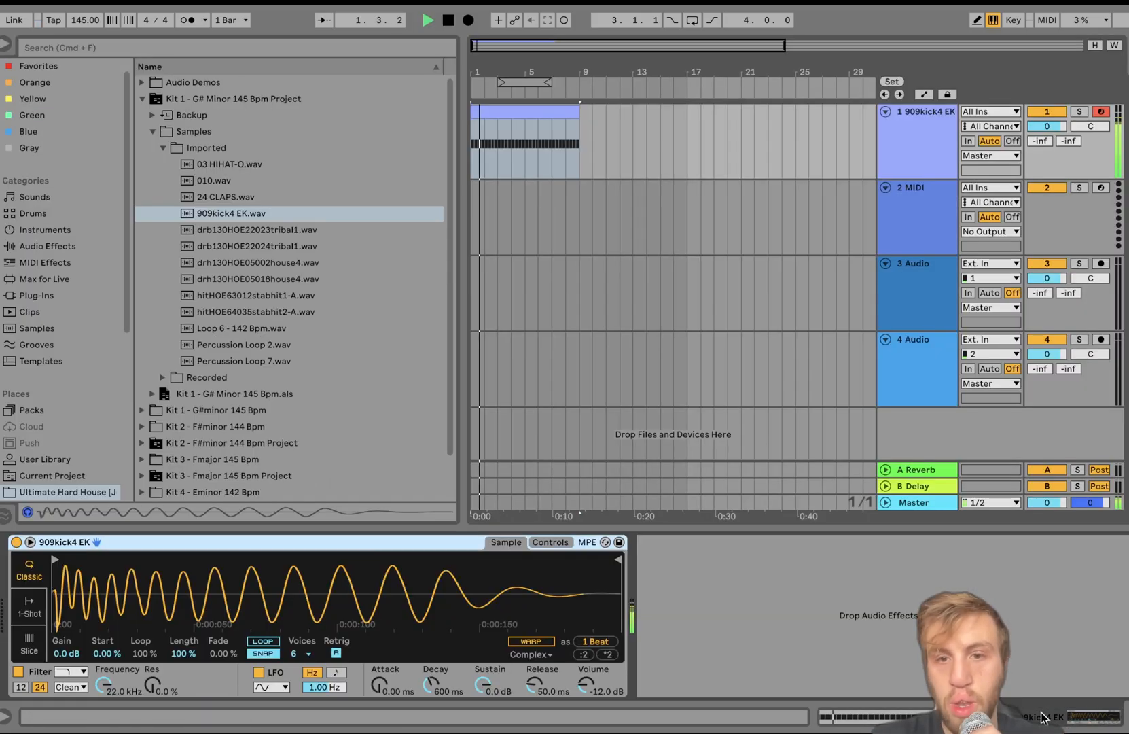
click(553, 113)
key(ctrl+l)
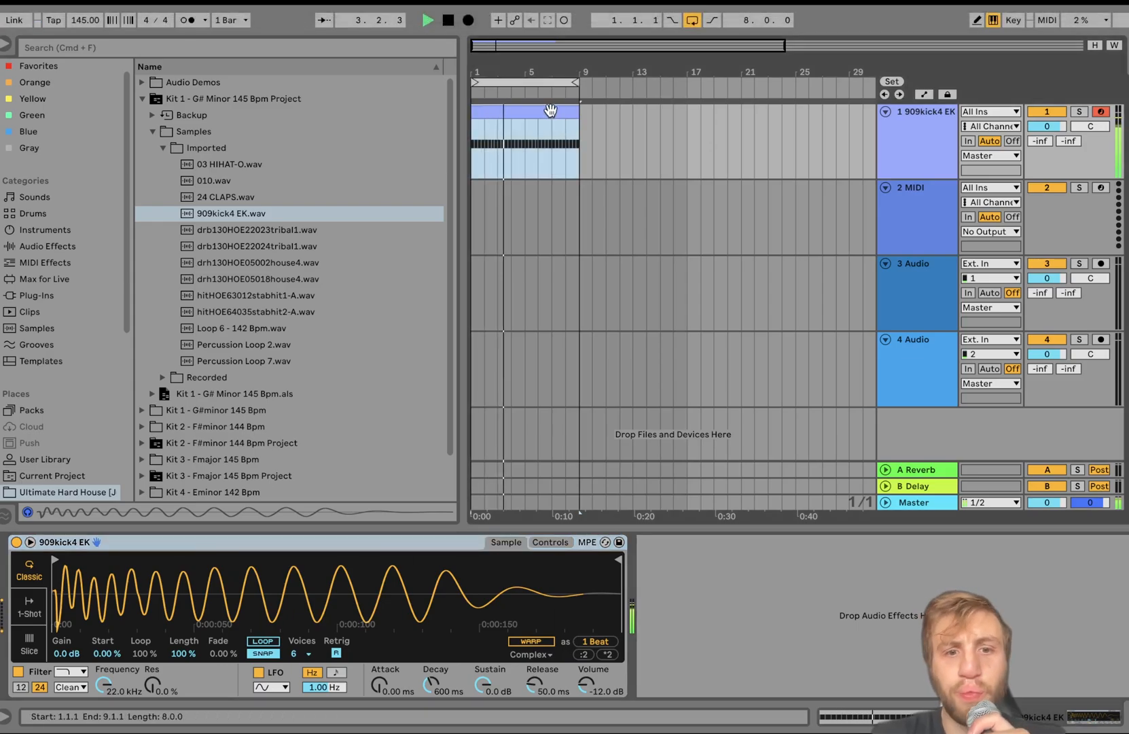
Add the Overdrive audio effect to the kick track
click(31, 248)
scroll(319, 381, down, 10)
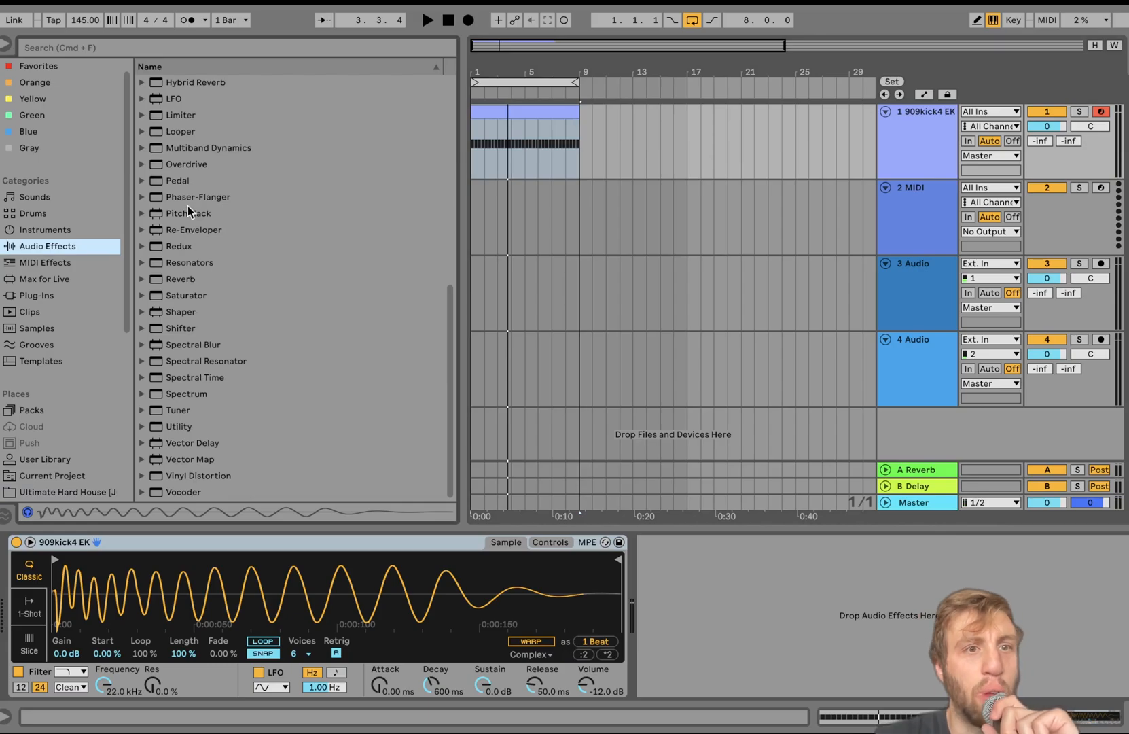
double_click(177, 168)
Shape the kick's Overdrive at 1.80 kHz with bandwidth 1.92, Drive 82 %, Dynamics 100 % and Dry/Wet 27 %, auditioning it during playback
mouse_move(691, 593)
mouse_down()
mouse_move(706, 597)
mouse_move(683, 589)
mouse_move(692, 592)
mouse_up()
key(space)
drag(708, 687, 708, 717)
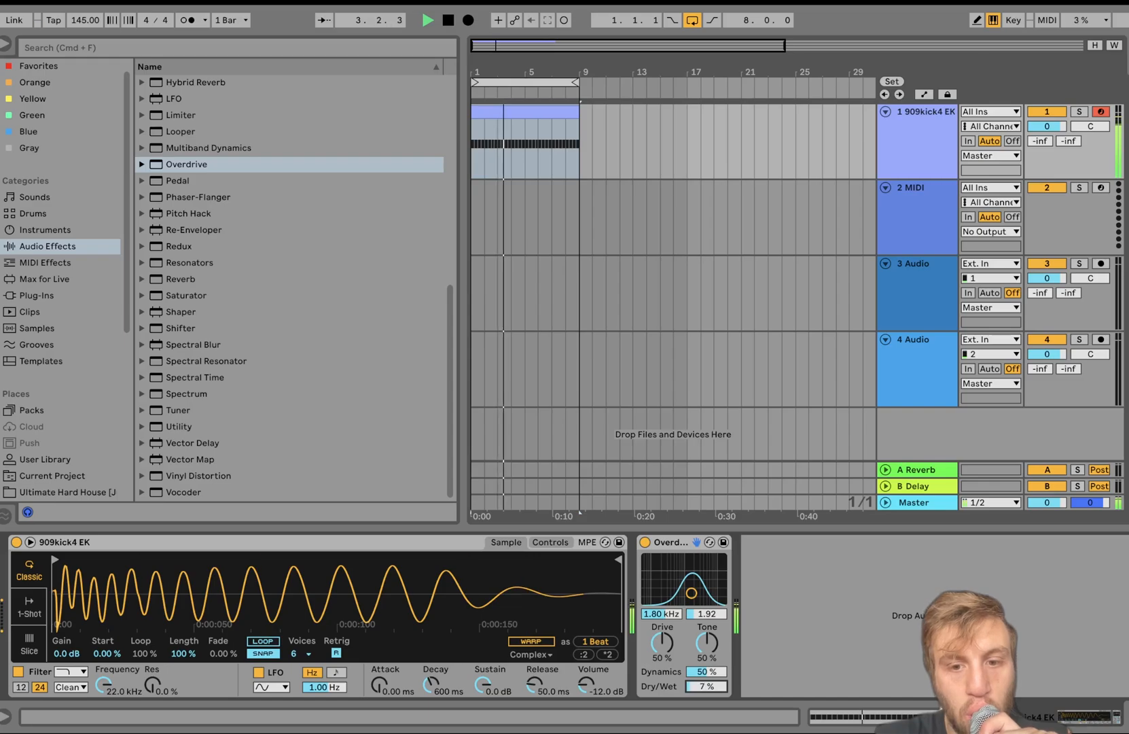
drag(662, 642, 662, 621)
drag(706, 671, 706, 636)
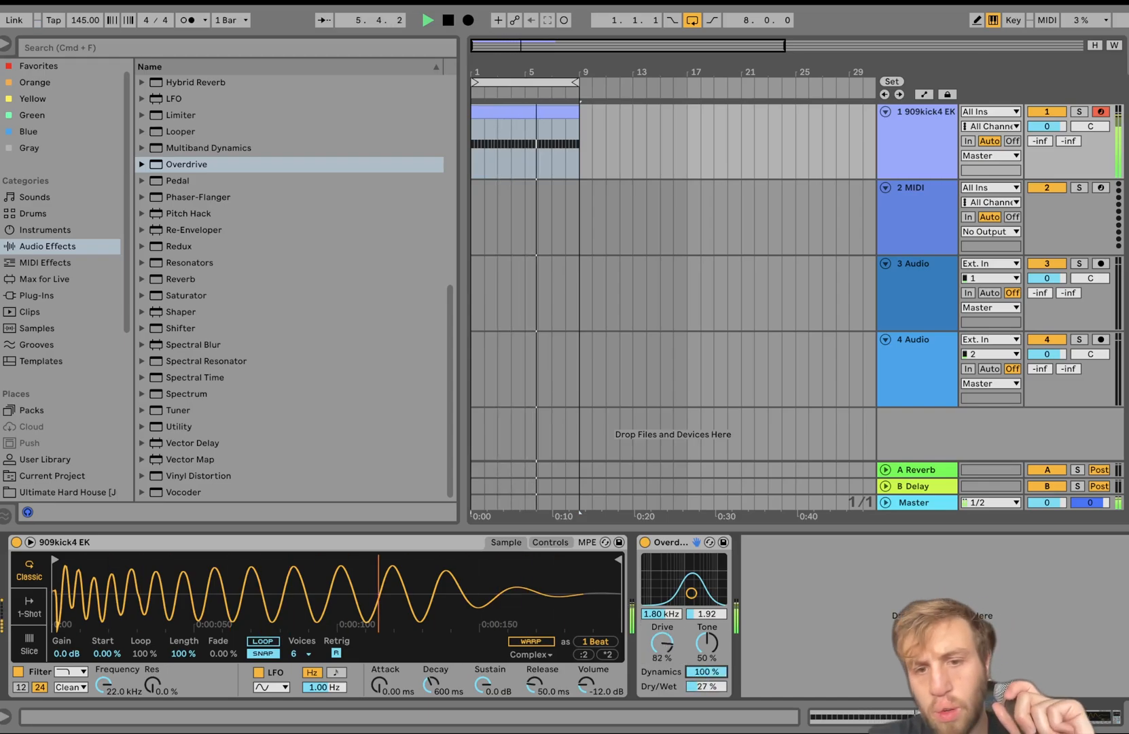
key(space)
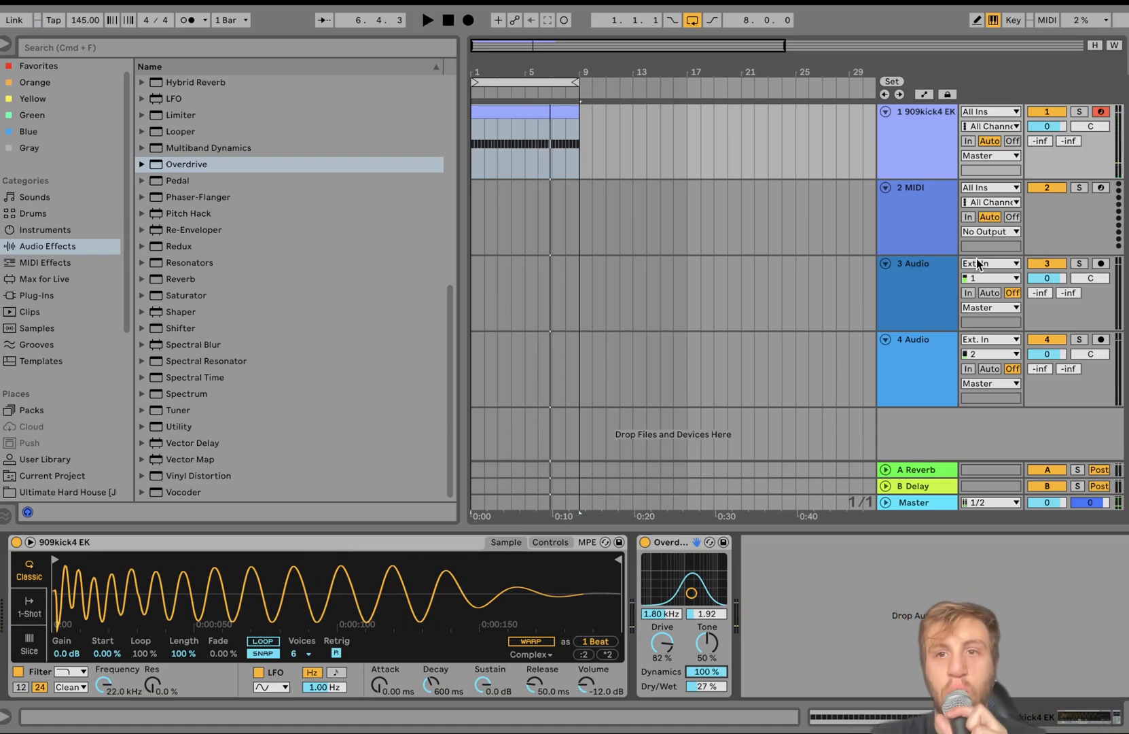
Import the 2 bass track from the Kit 1 Live set below the kick track and delete its clip
click(910, 193)
key(space)
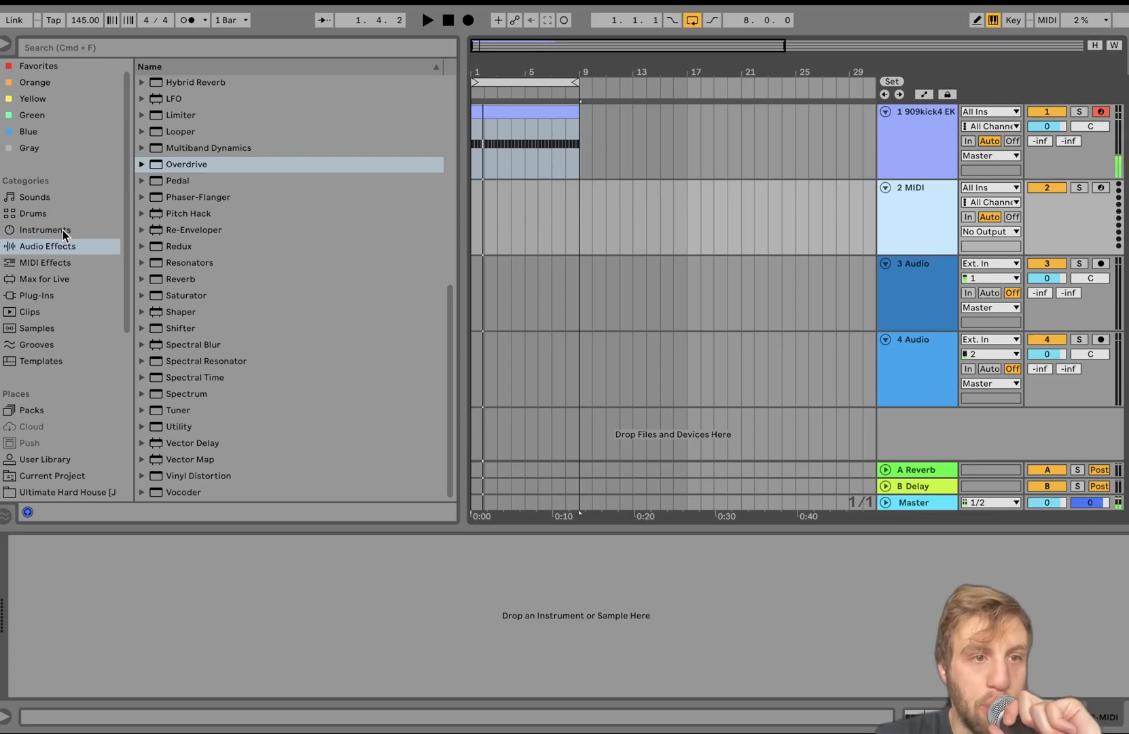
scroll(77, 427, down, 3)
click(76, 392)
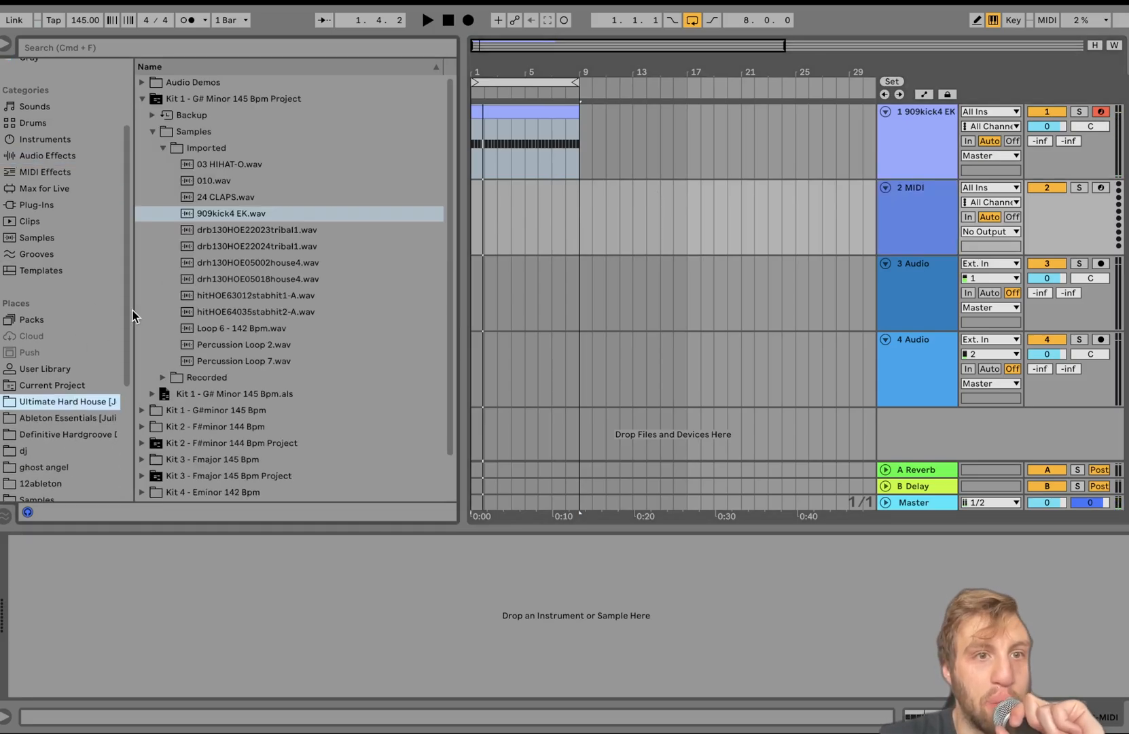
click(153, 394)
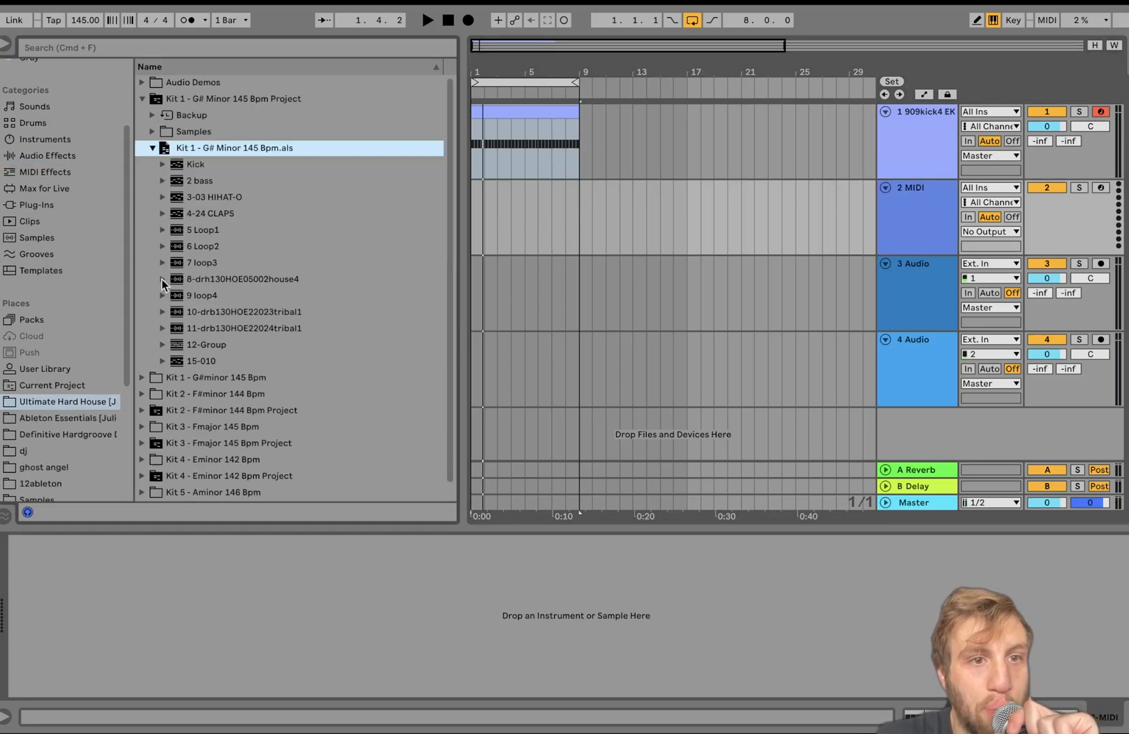
drag(165, 178, 570, 191)
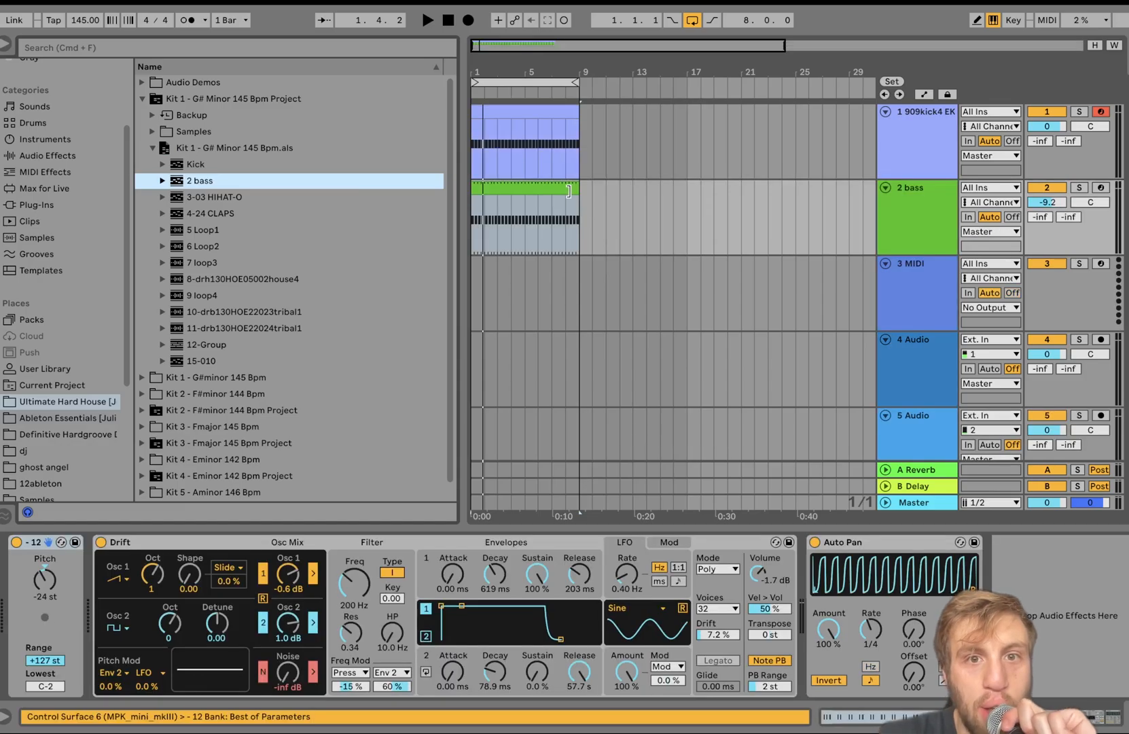
key(Delete)
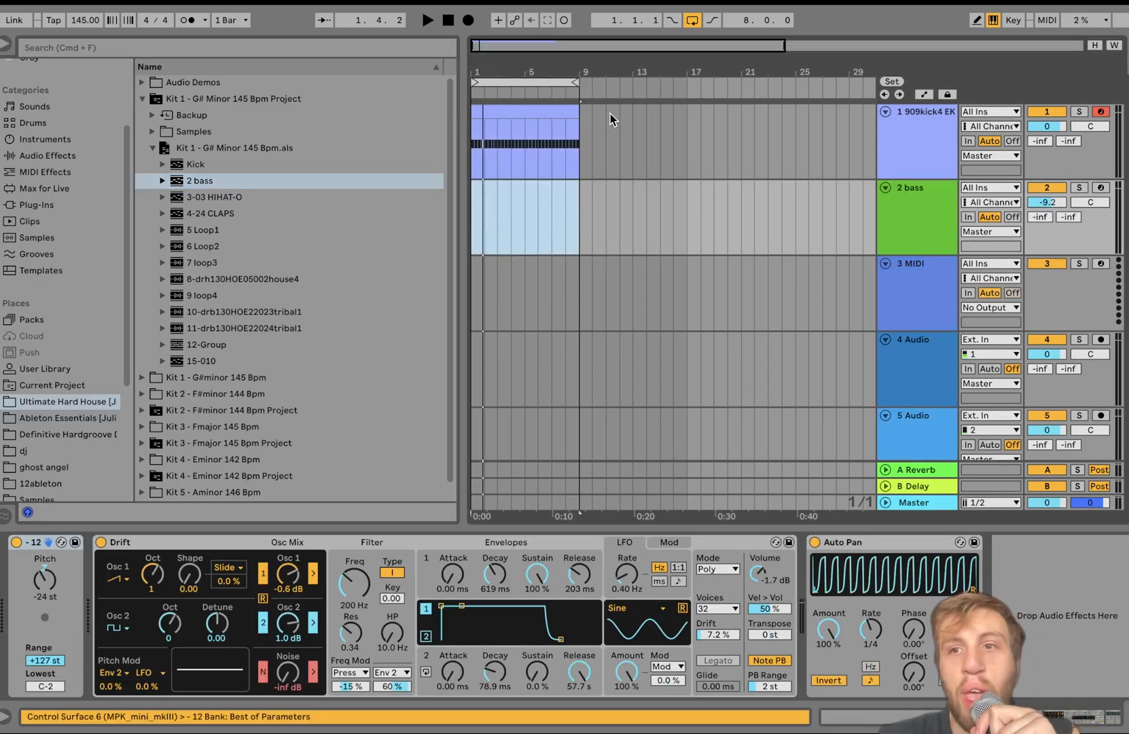
Arm the bass track for recording and compare its sound with Auto Pan bypassed and re-enabled
click(1101, 188)
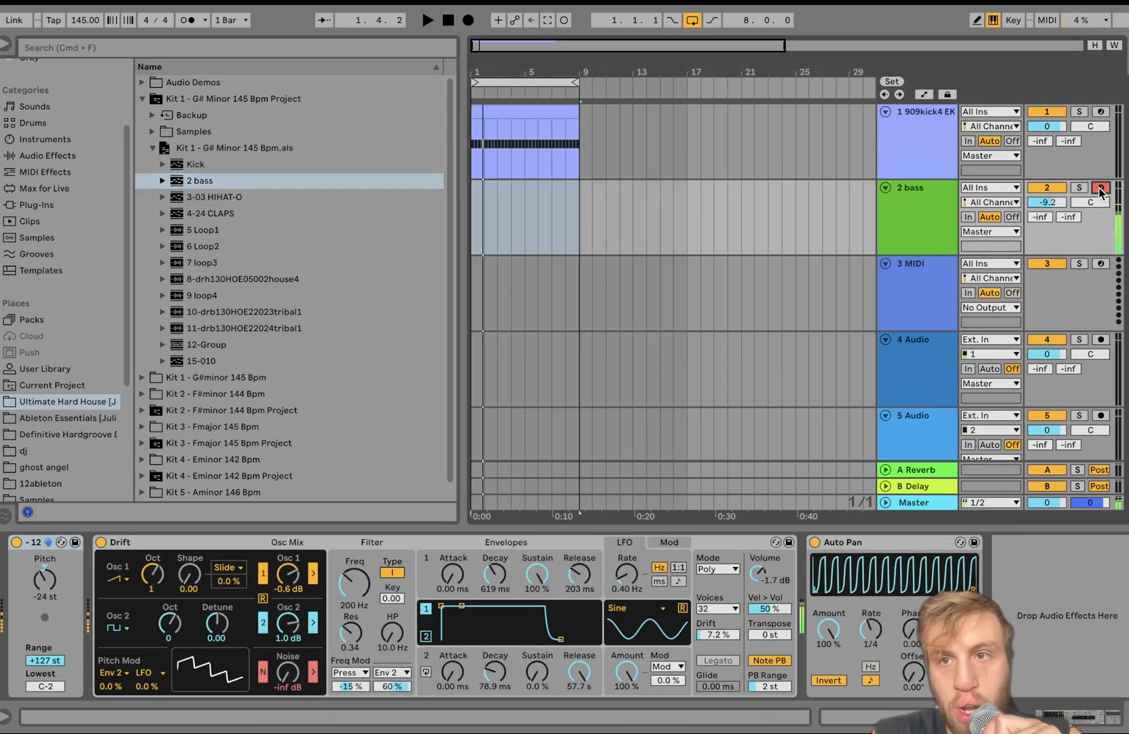
click(815, 542)
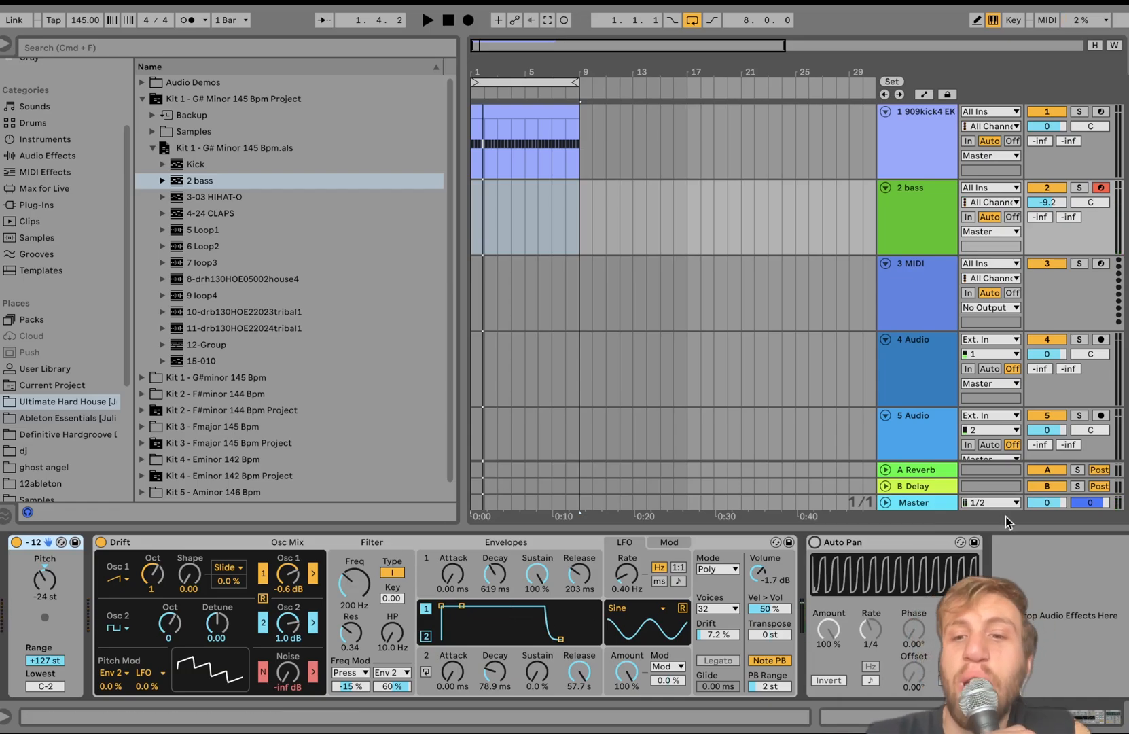
click(815, 542)
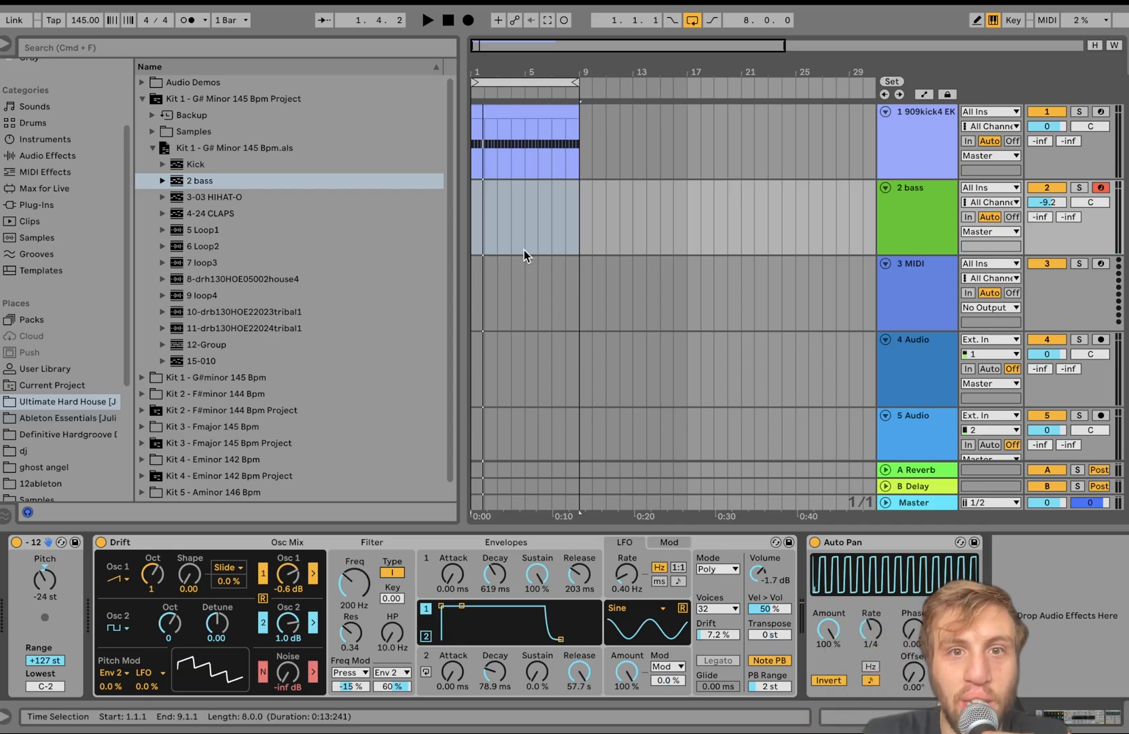
Create a four-bar MIDI clip at the start of the bass track with sixteenth A#2 notes at 1.1.3 and 1.2.3
drag(524, 250, 465, 243)
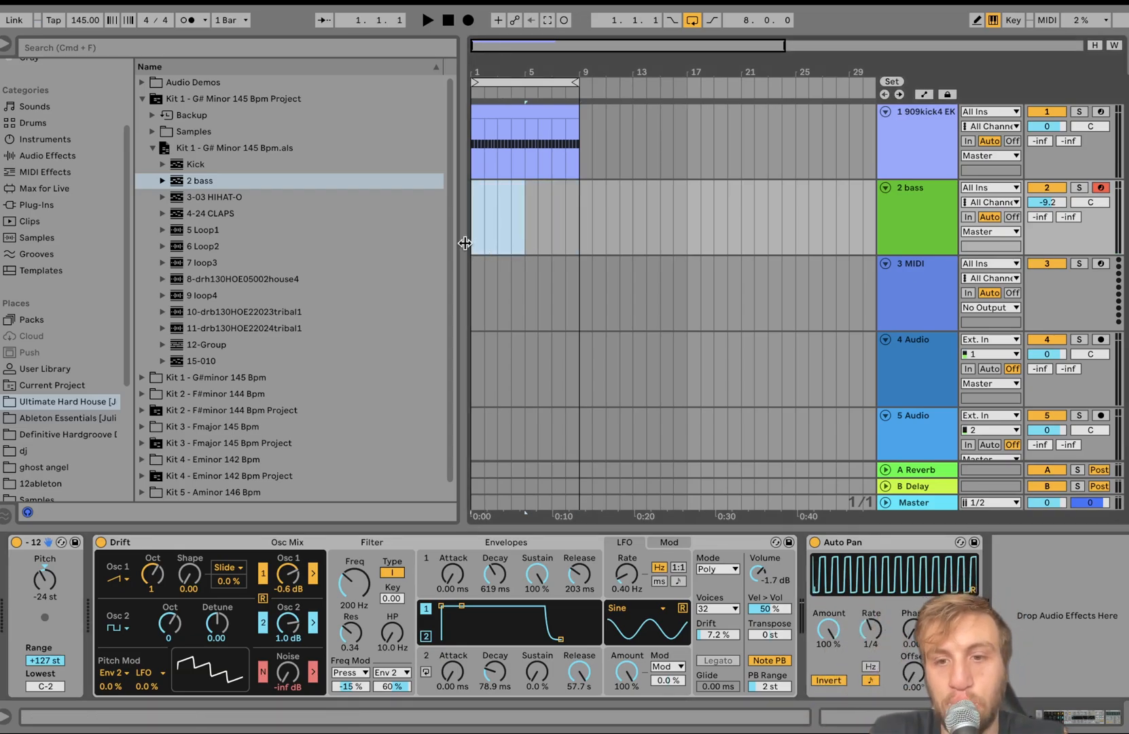
key(super+shift+m)
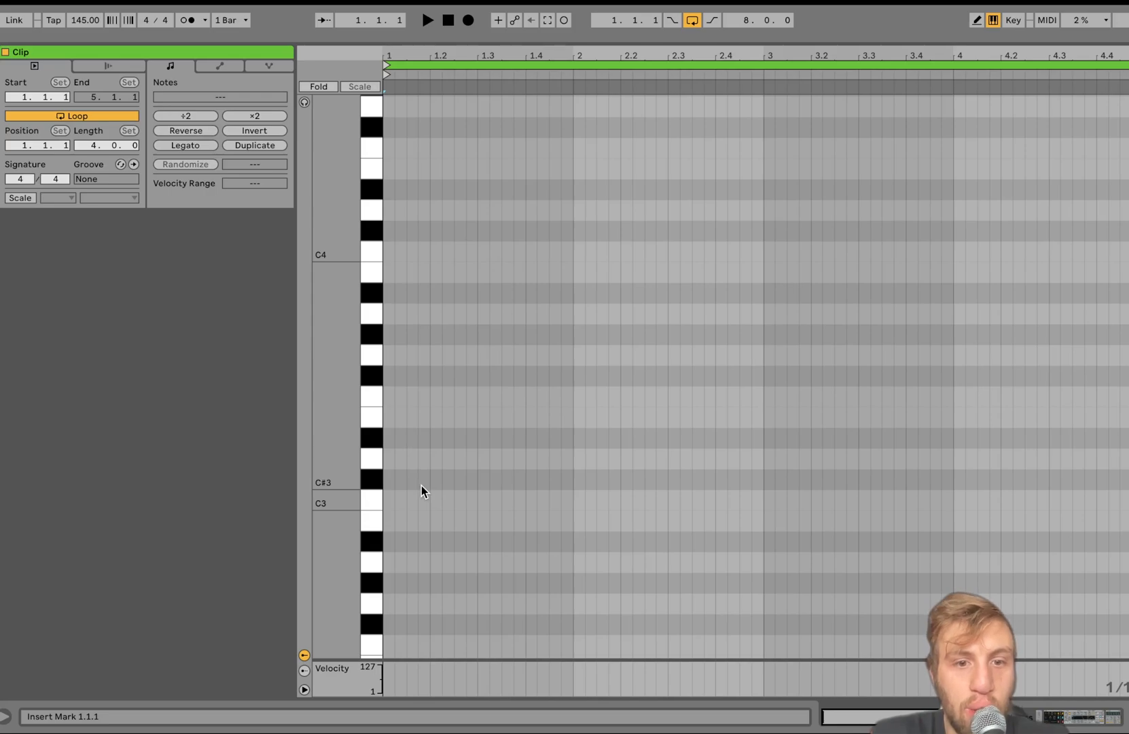
click(411, 540)
key(super+d)
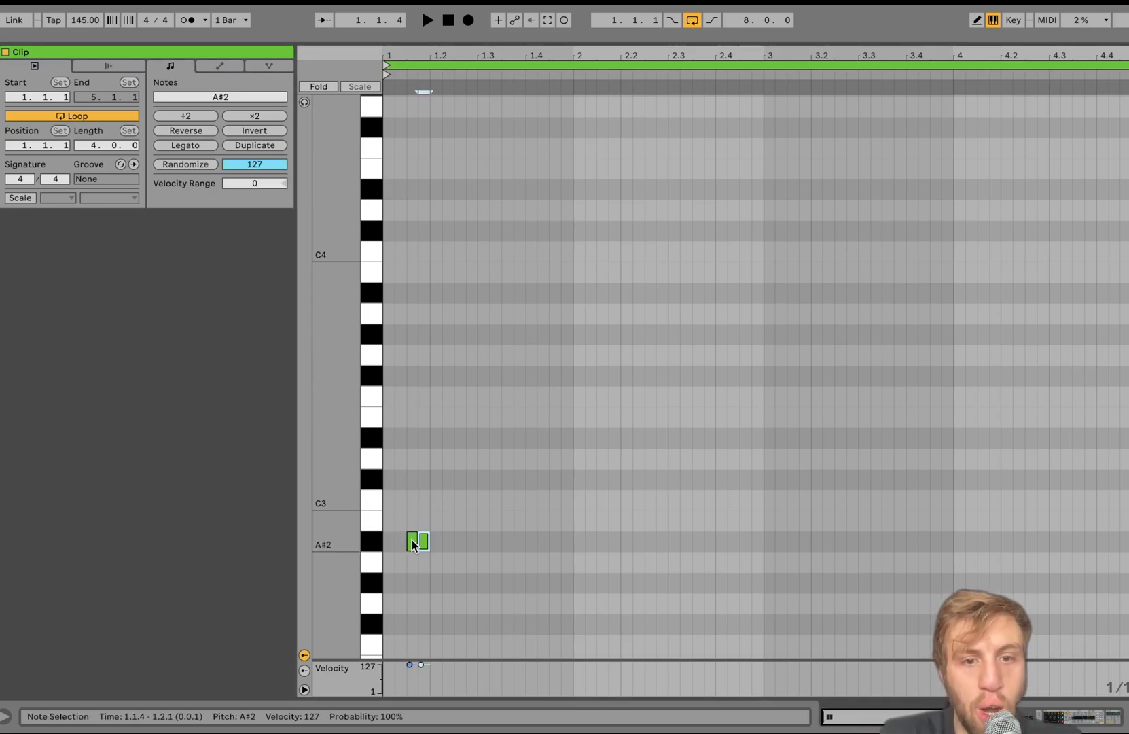
key(Right)
key(Right)
key(Right)
key(Right)
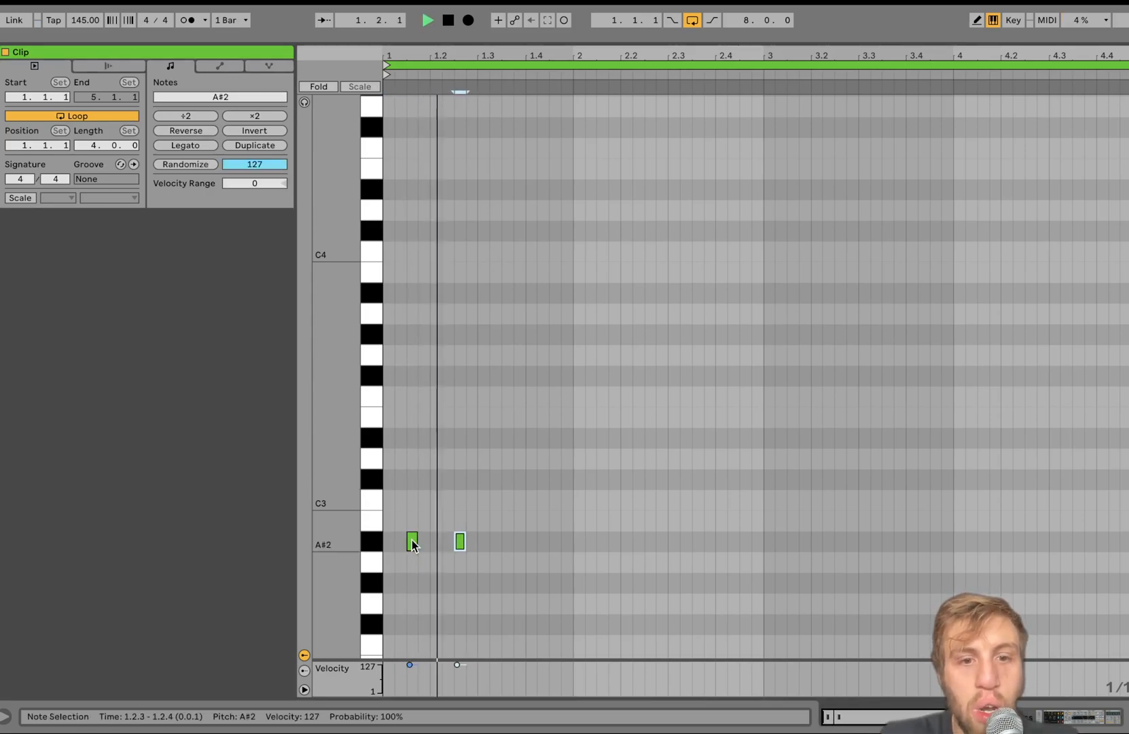
Transpose both bass notes down to G2, lengthen them to eighth notes and audition the pattern
shift+click(411, 541)
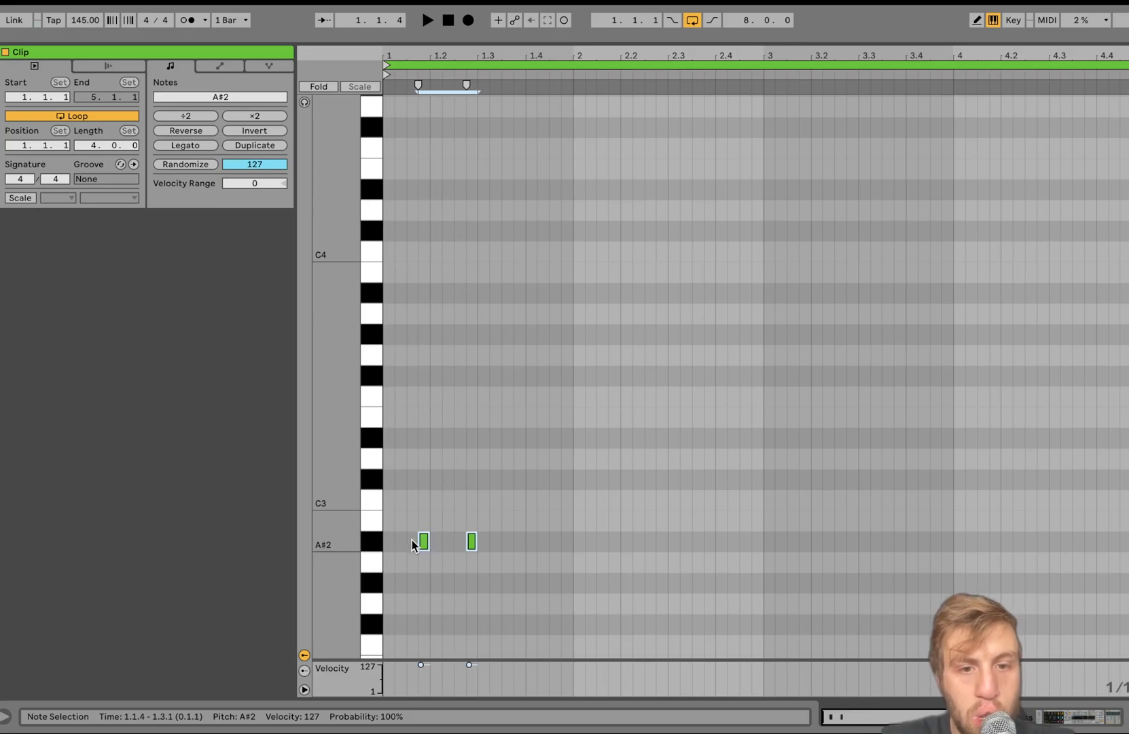
key(Down)
key(Down)
key(Down)
key(space)
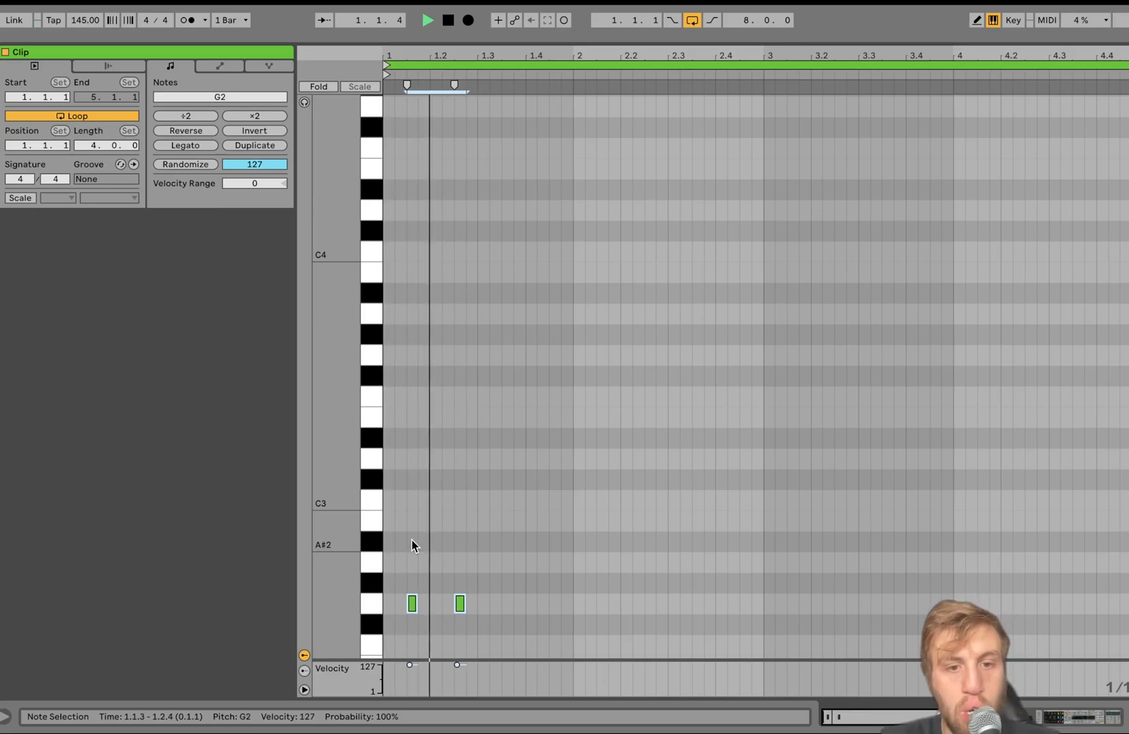
key(space)
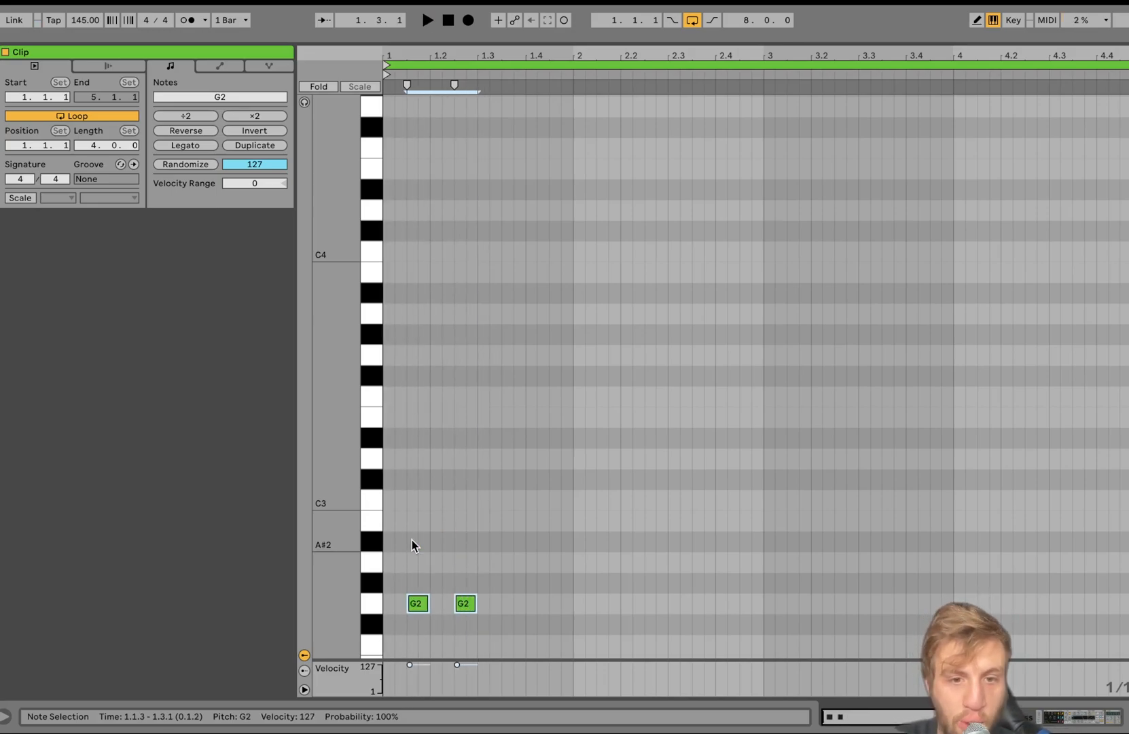
Shorten both G2 bass notes to just over a sixteenth and audition the tighter pattern
click(480, 606)
key(ctrl+a)
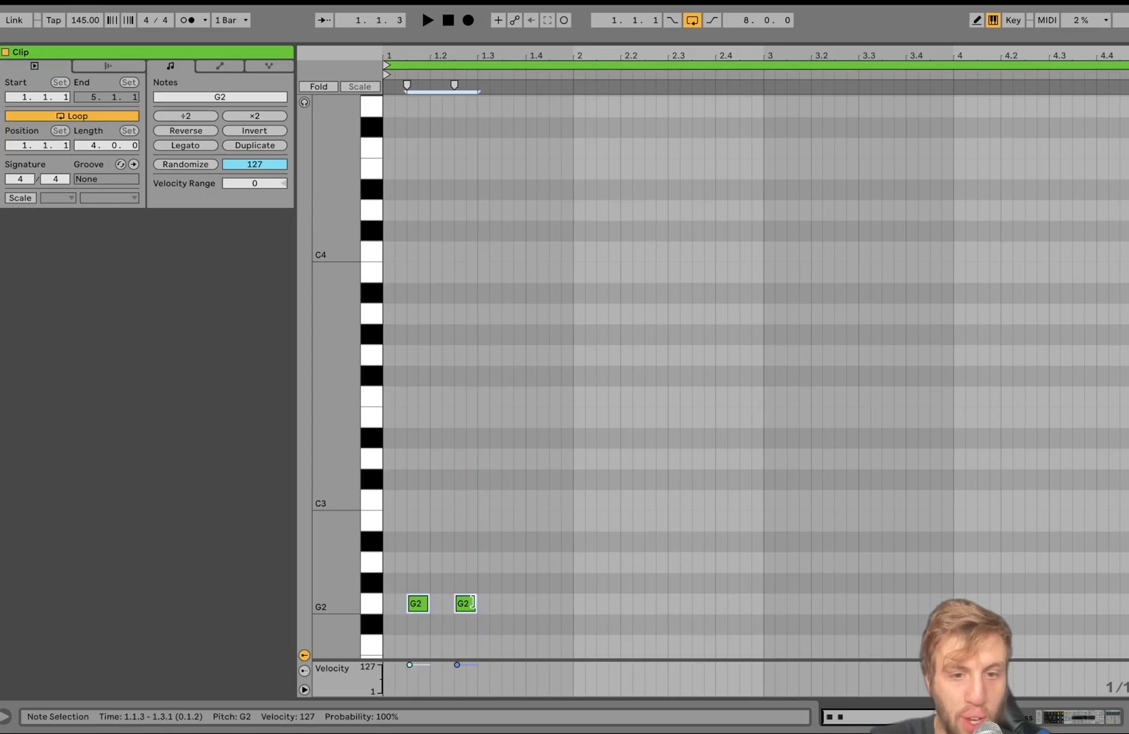
drag(474, 602, 469, 602)
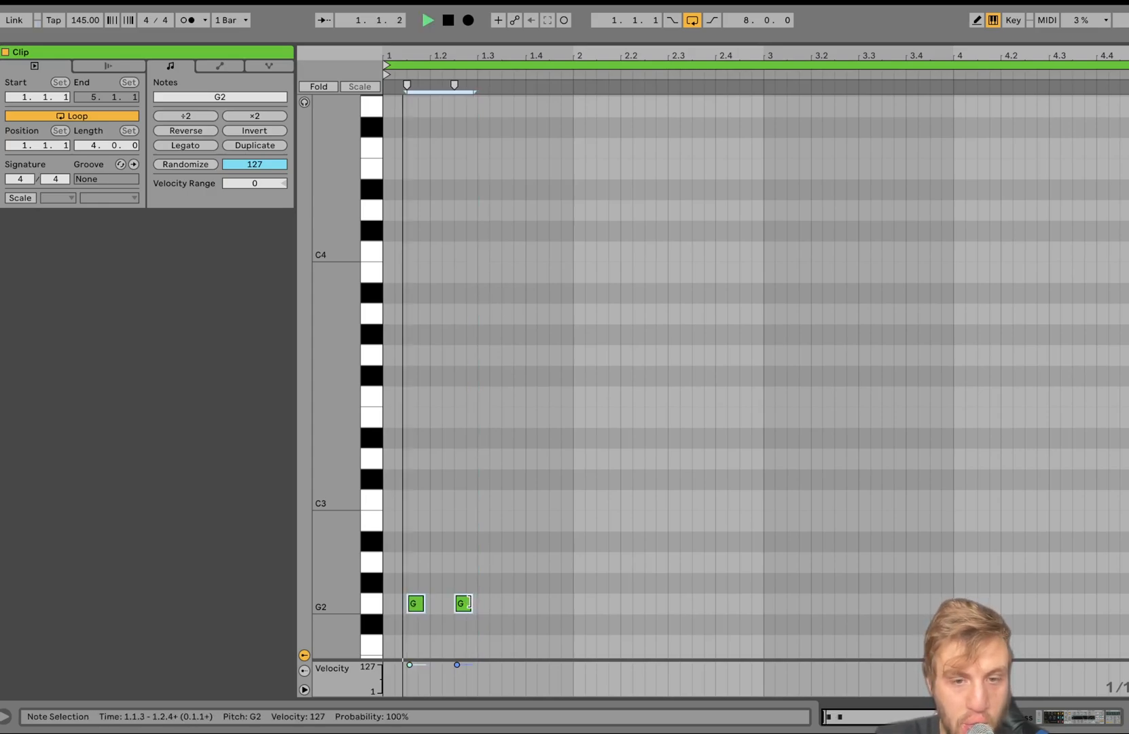
key(space)
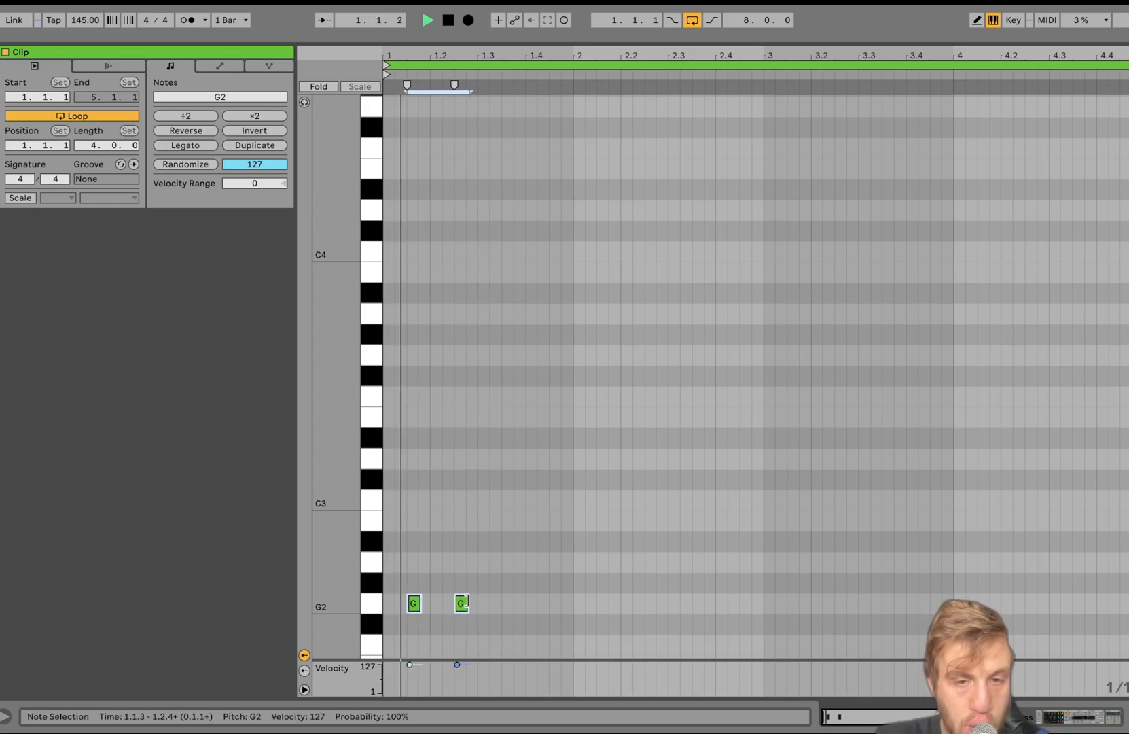
key(space)
Duplicate the G2 note pair to 1.3.3 and 1.4.3 and transpose the copies up to A#2
drag(412, 580, 498, 626)
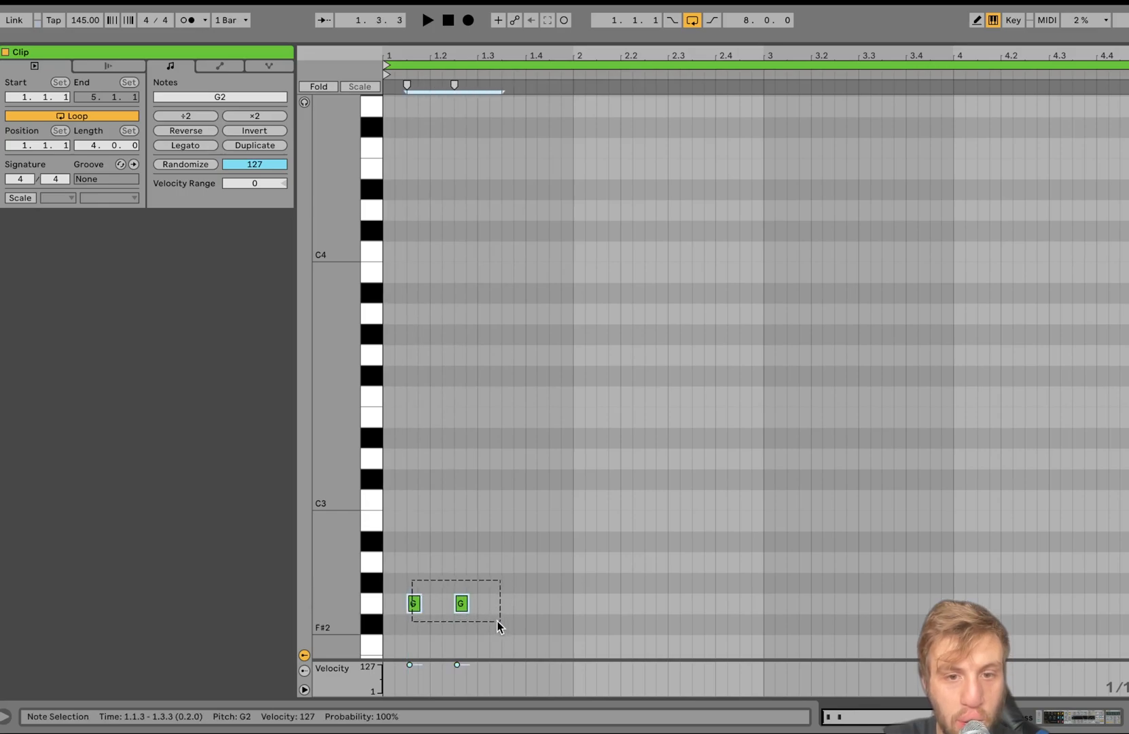
key(ctrl+d)
key(Right)
key(Right)
key(Right)
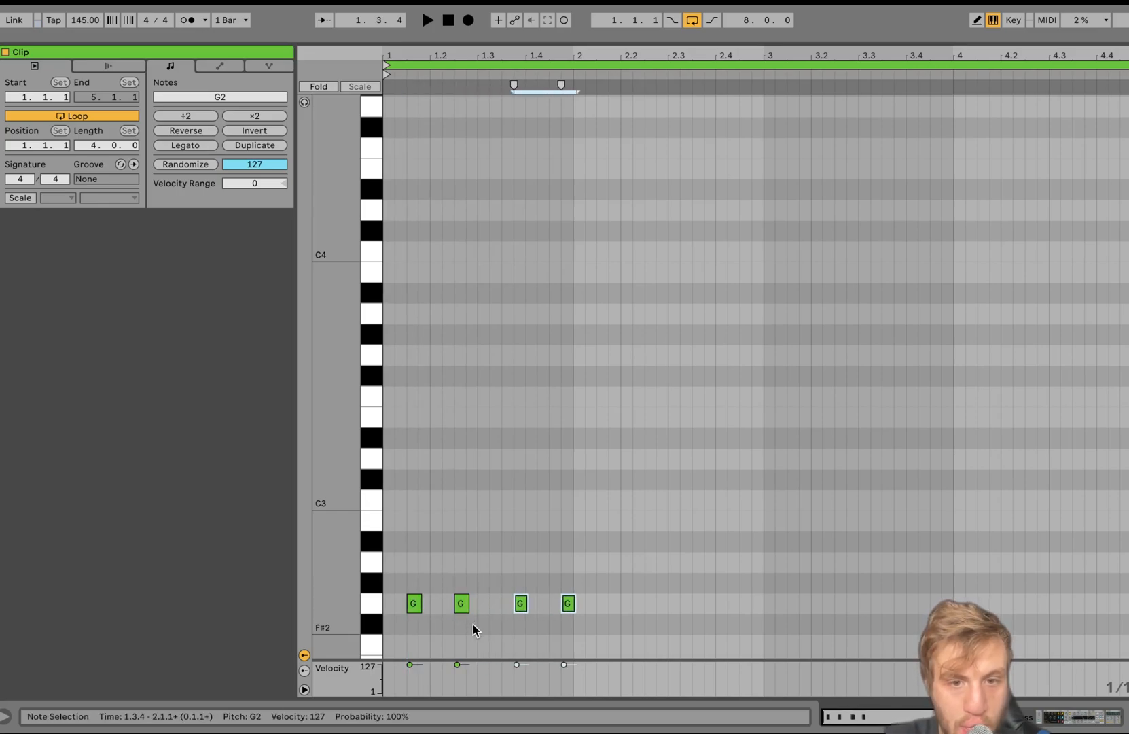
key(Left)
key(Up)
key(Up)
key(Up)
Duplicate the A#2 pair to 2.1.3 and 2.2.3, transposed down to D#2, and audition the line
key(ctrl+d)
key(Right)
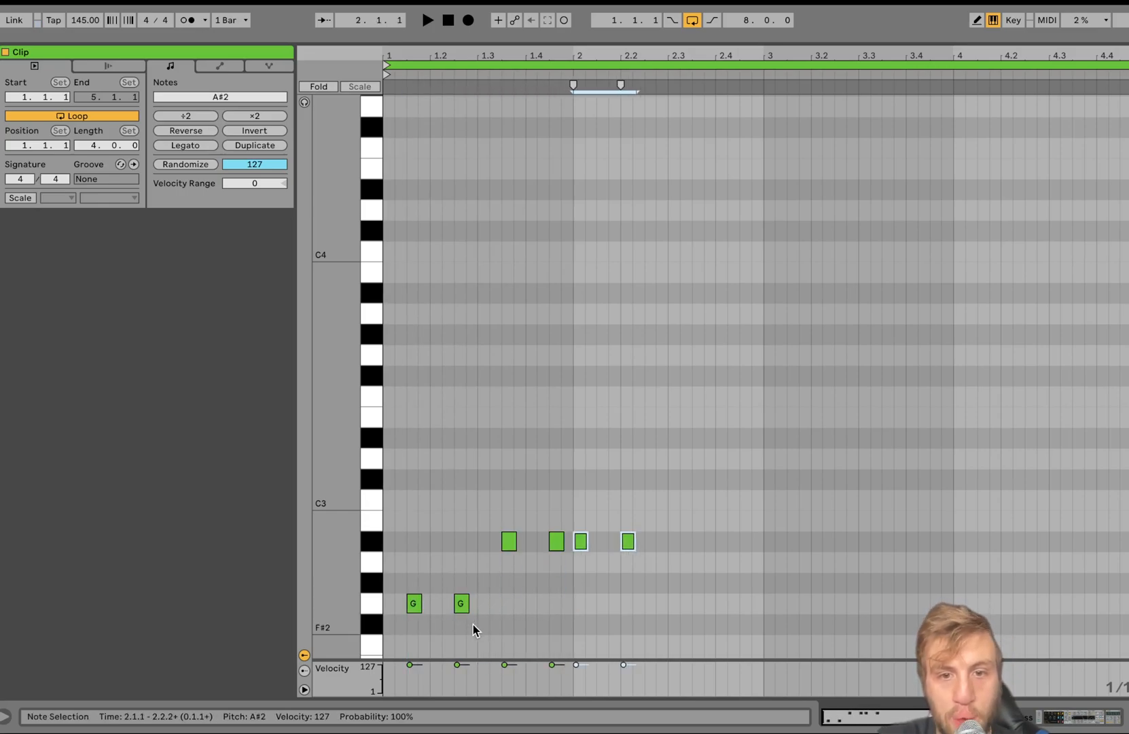
key(Right)
key(Right)
key(Down)
key(Down)
key(Down)
key(Down)
key(Down)
key(Down)
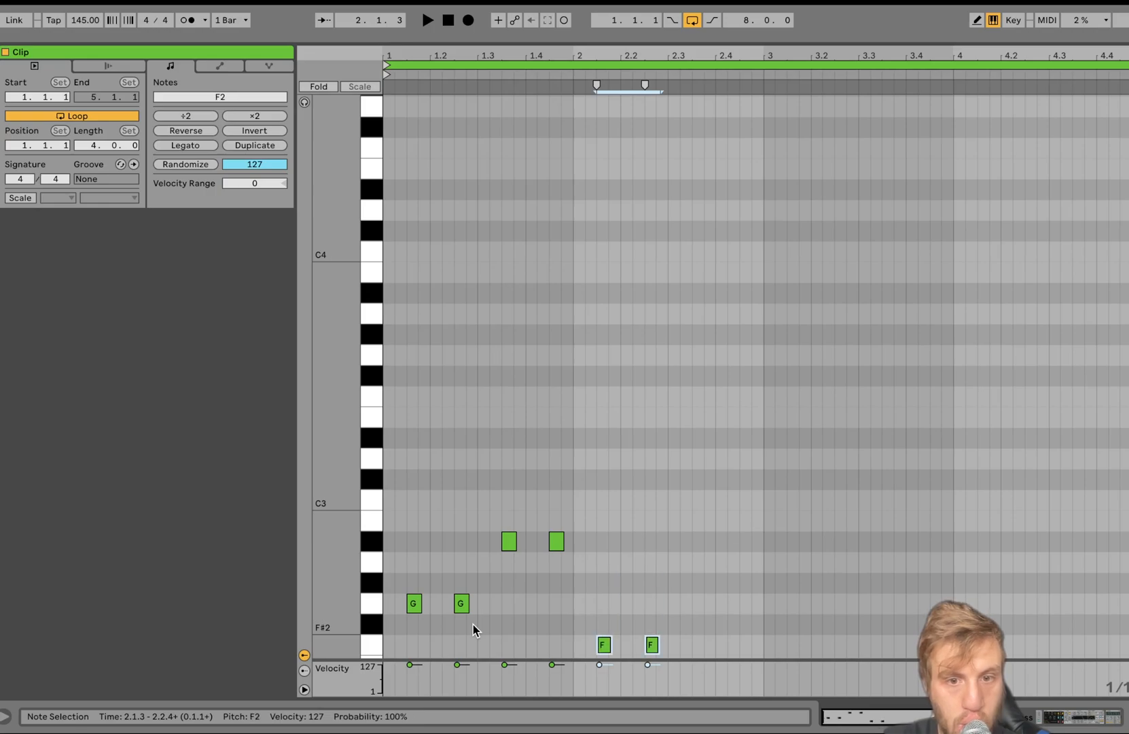
key(Down)
key(space)
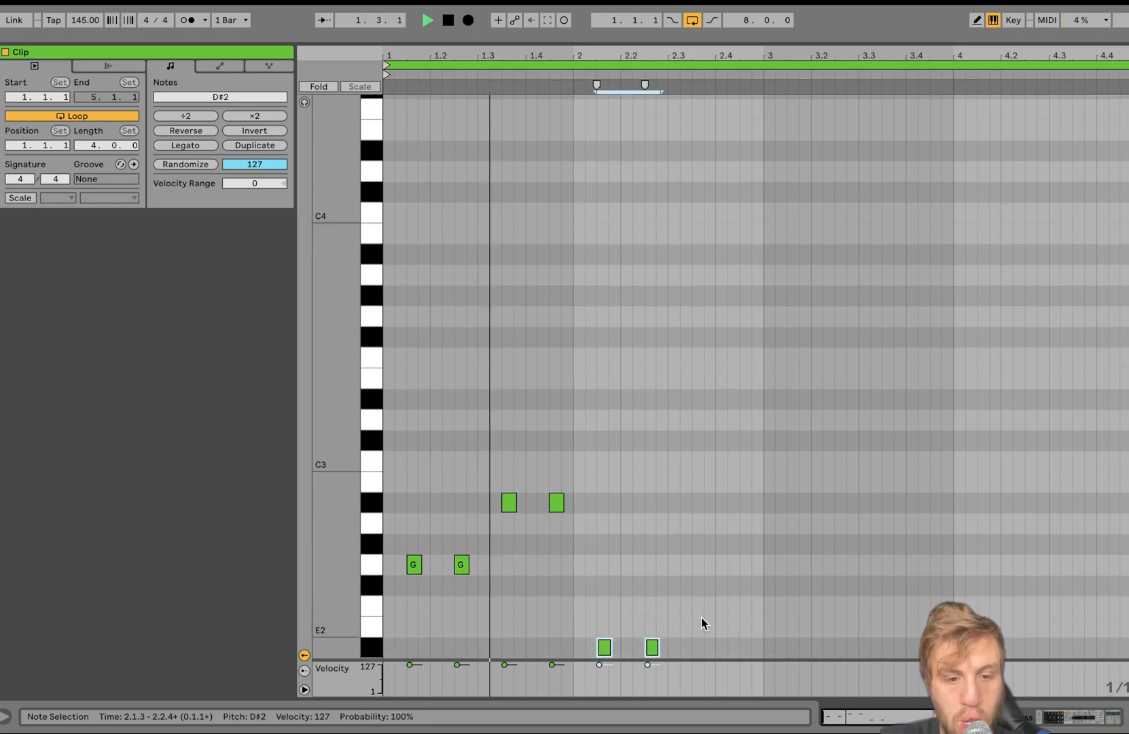
Duplicate the D#2 pair to 2.3.3 and 2.4.3 and transpose the copies up to F2
key(ctrl+d)
key(Right)
key(Right)
key(Right)
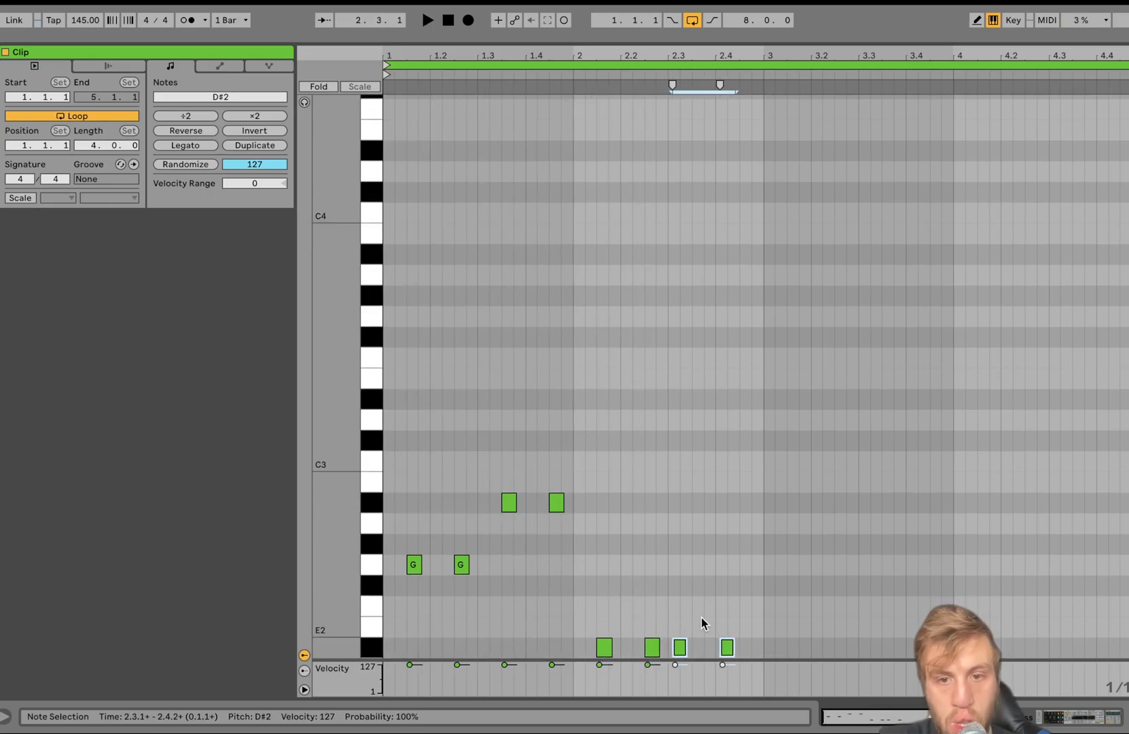
key(Up)
key(Up)
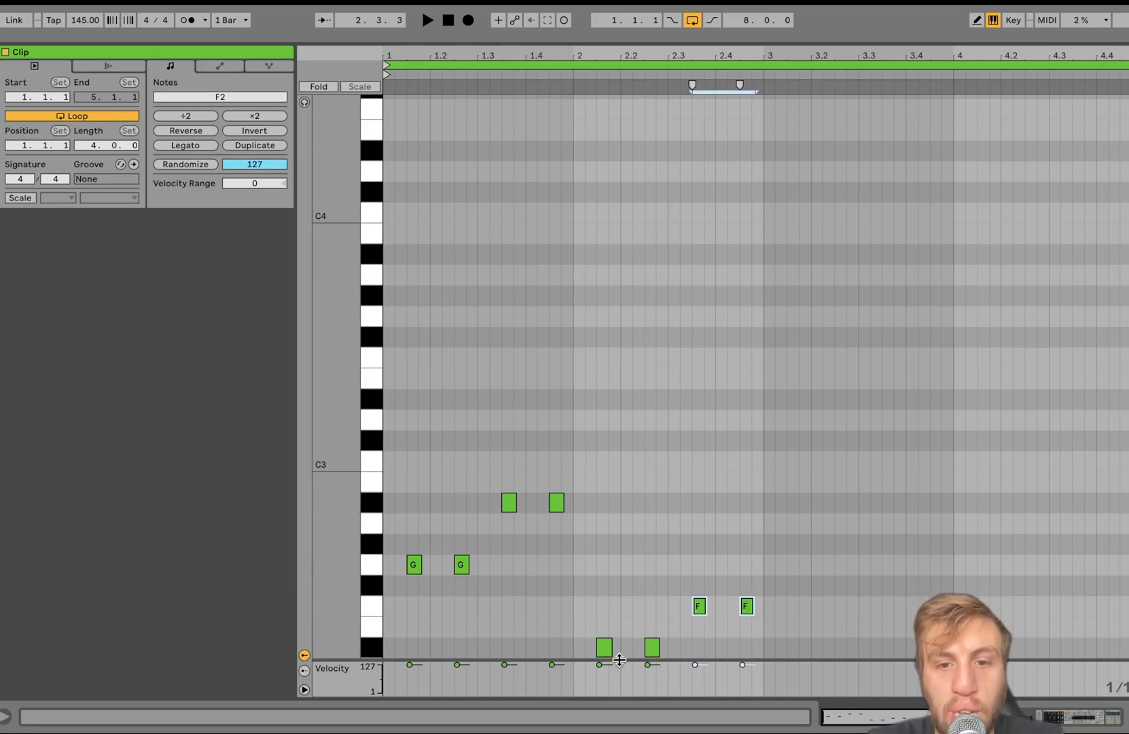
Audition the bass pattern and shorten the clip's loop to two bars
key(space)
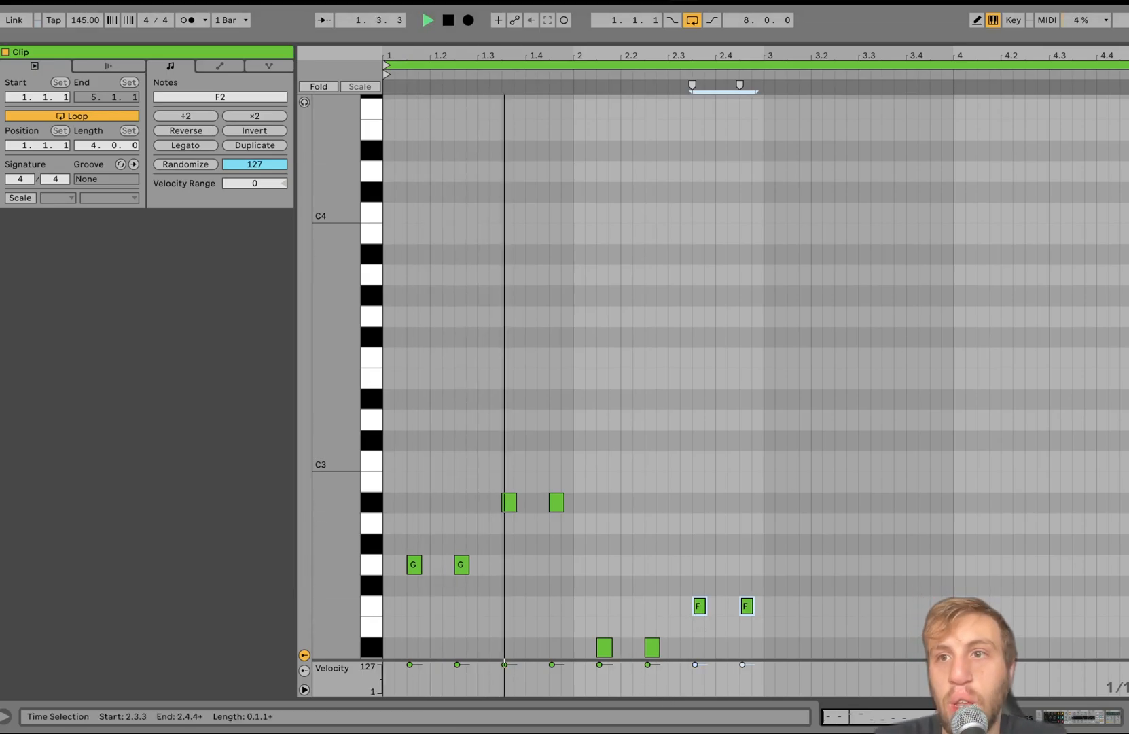
drag(1127, 66, 763, 66)
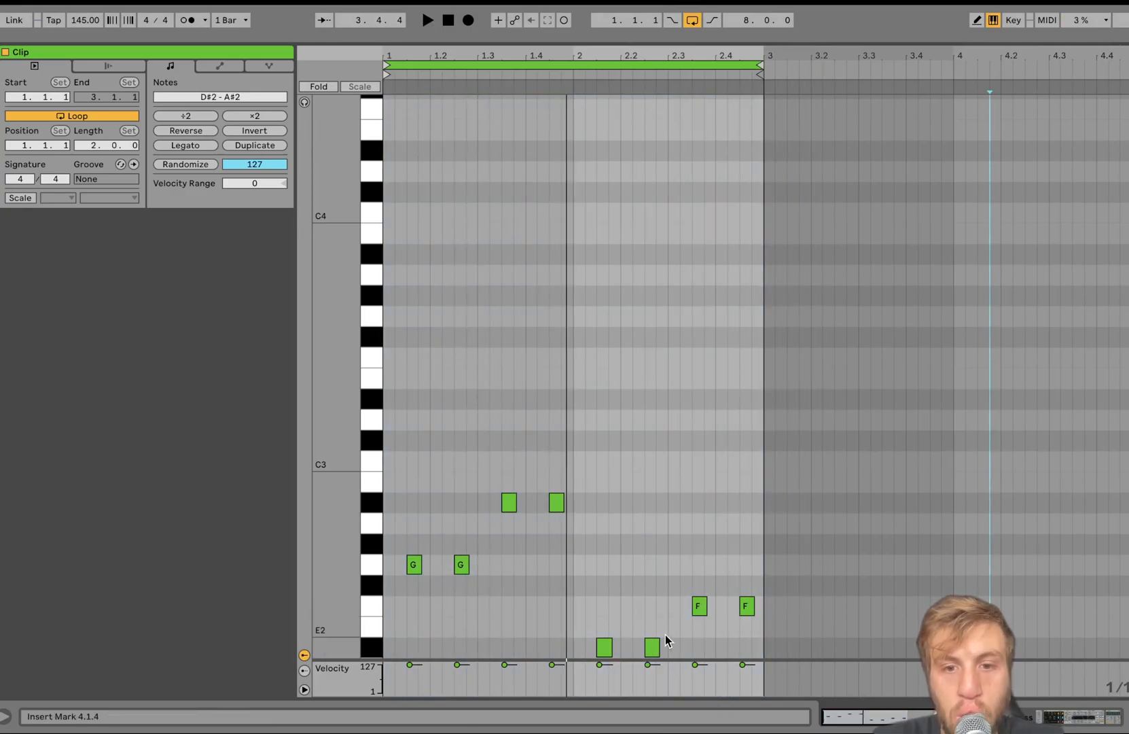
key(space)
Try the D#2 pair in bar 2 a semitone lower at D2 and audition the loop
drag(665, 634, 582, 661)
key(Down)
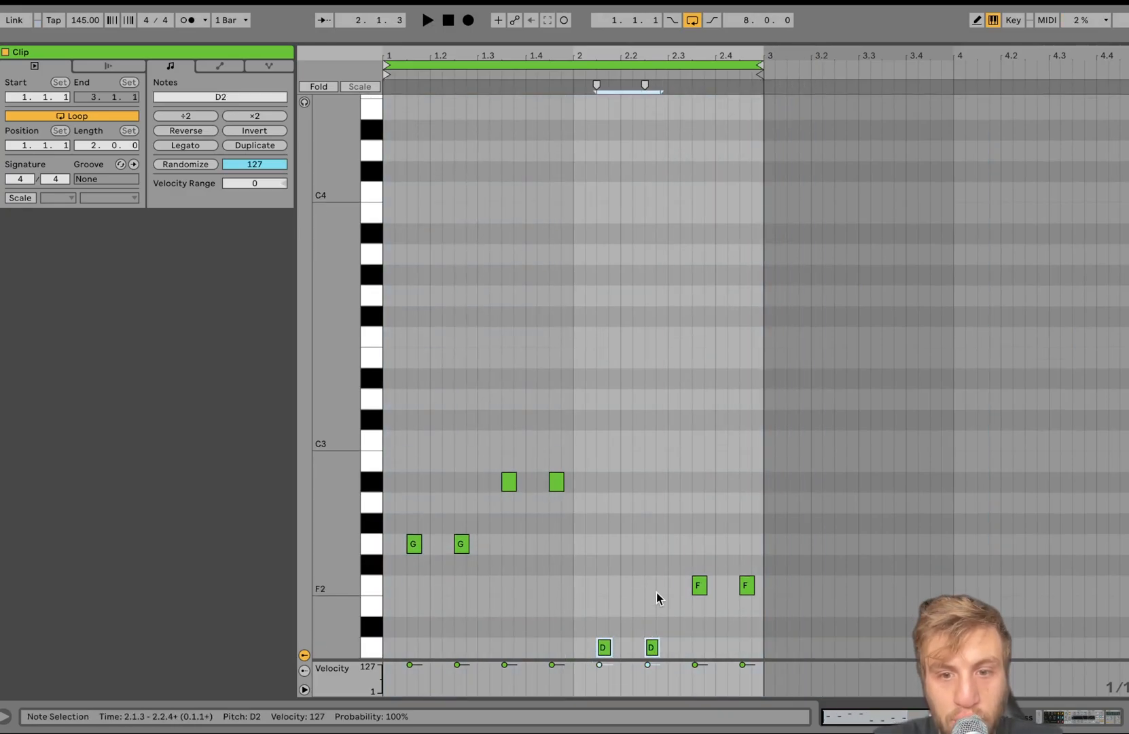
drag(656, 594, 886, 568)
key(space)
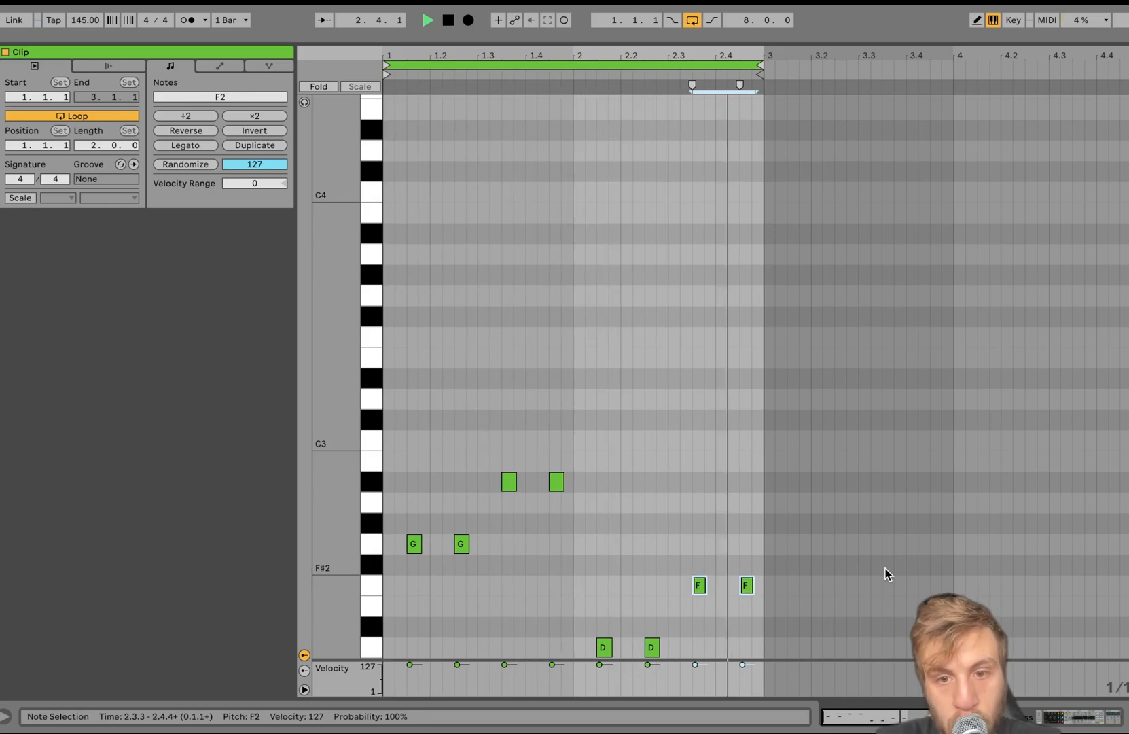
key(space)
key(space)
Try the D2 pair an octave higher at D3 and the closing F2 pair lowered to D#2 during playback
drag(728, 622, 537, 662)
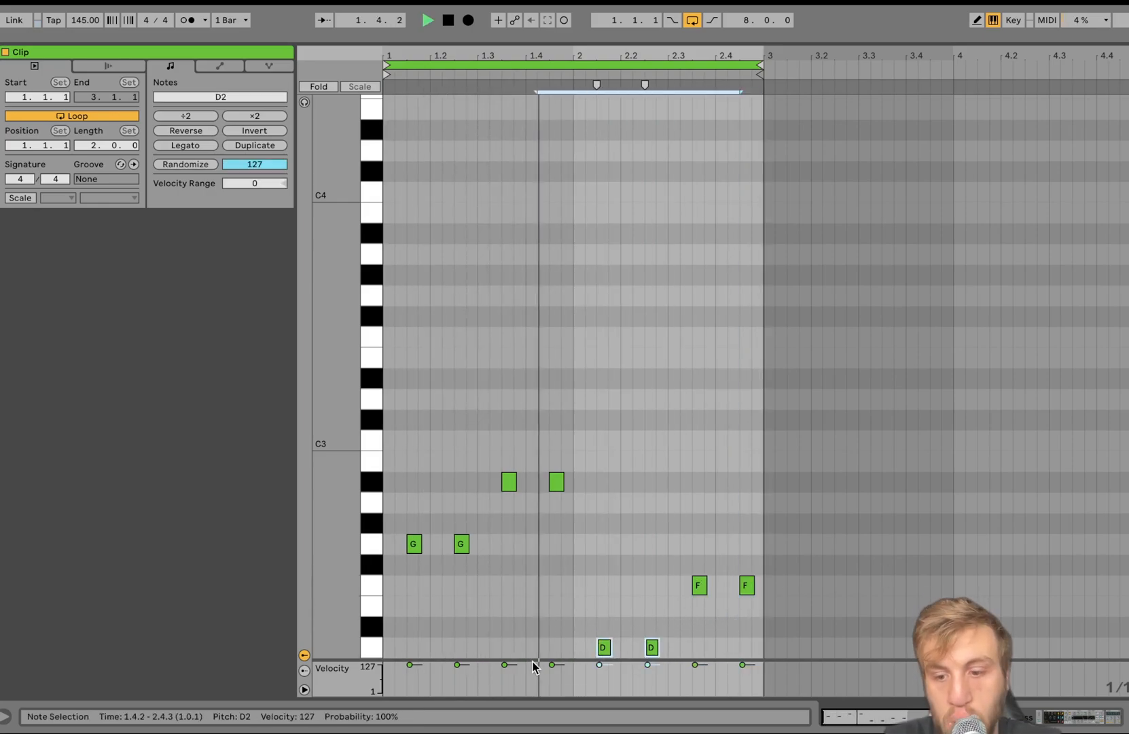
key(shift+Up)
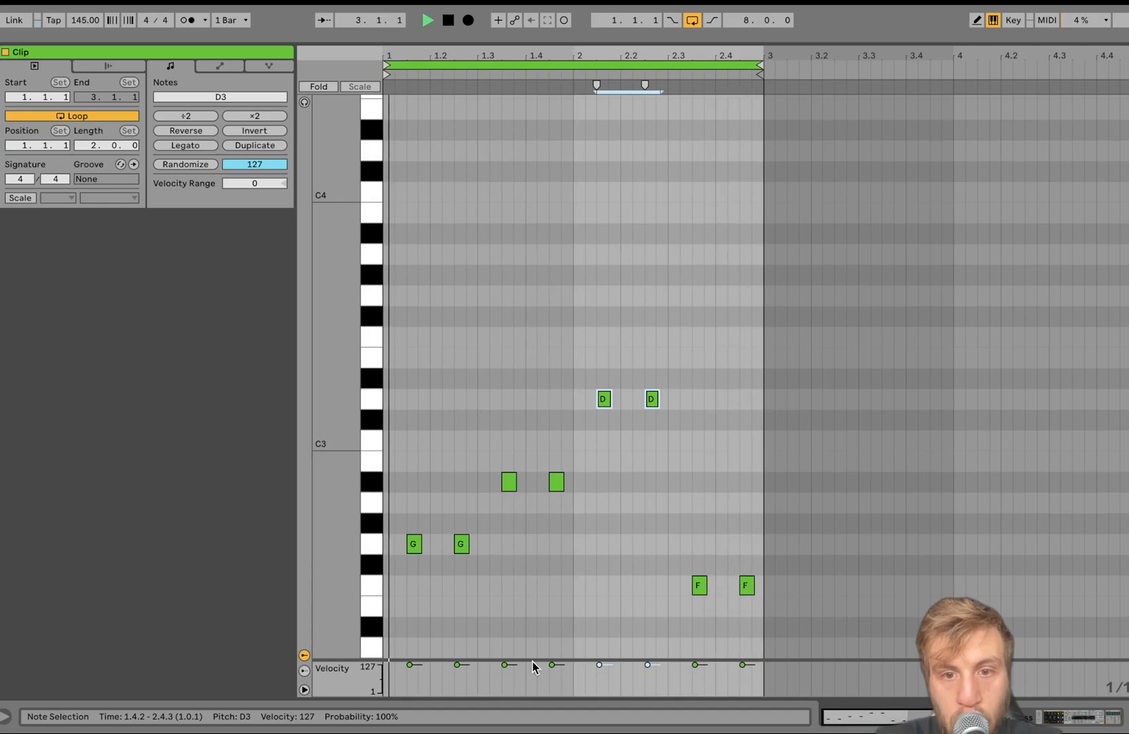
drag(627, 539, 854, 630)
key(Down)
key(Down)
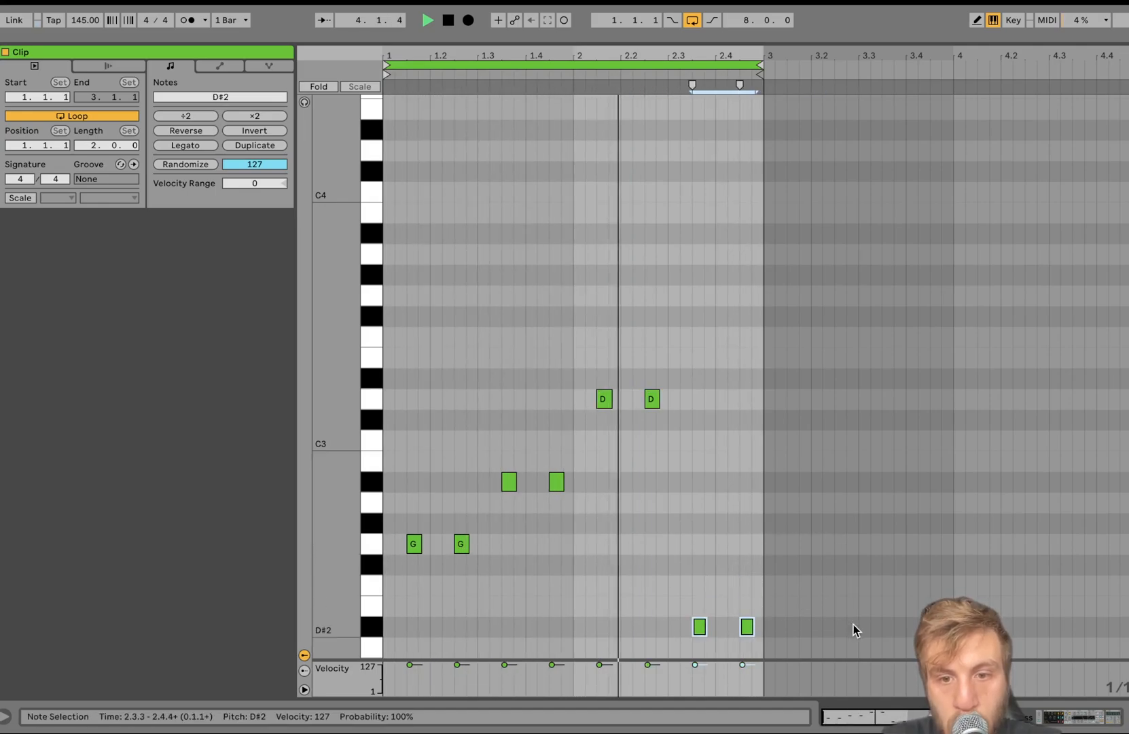
Drop the D3 pair an octave to D2 and audition the bass line
drag(723, 462, 584, 394)
key(shift+Down)
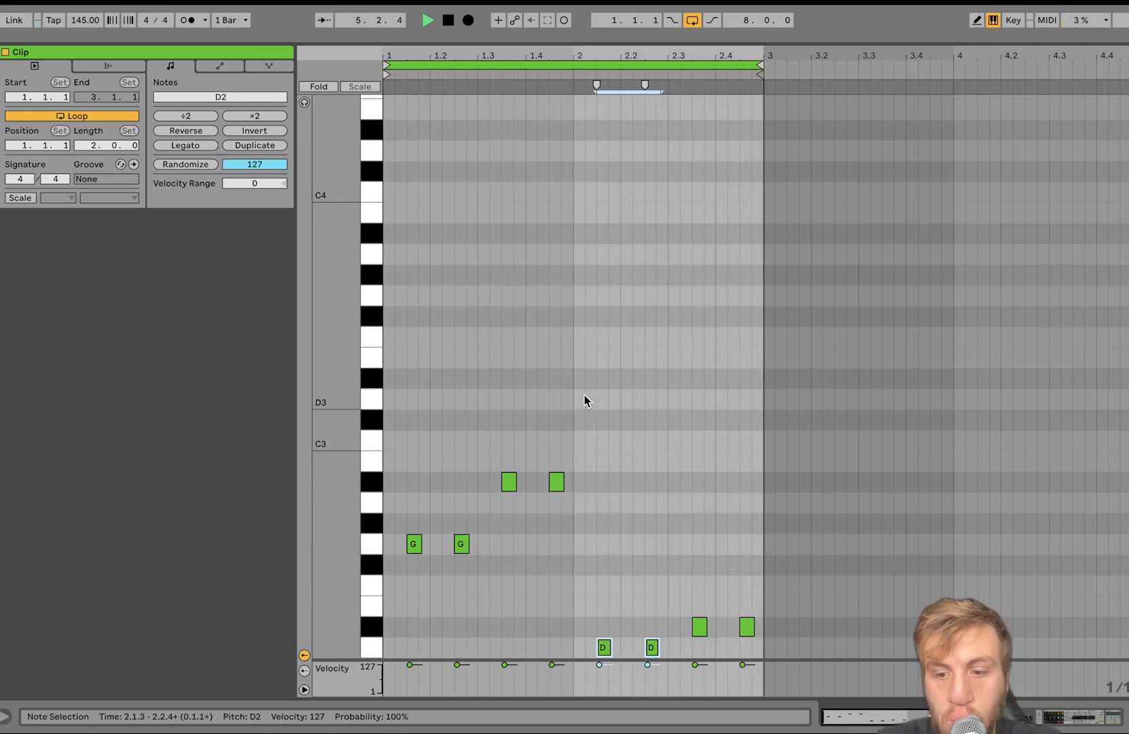
key(space)
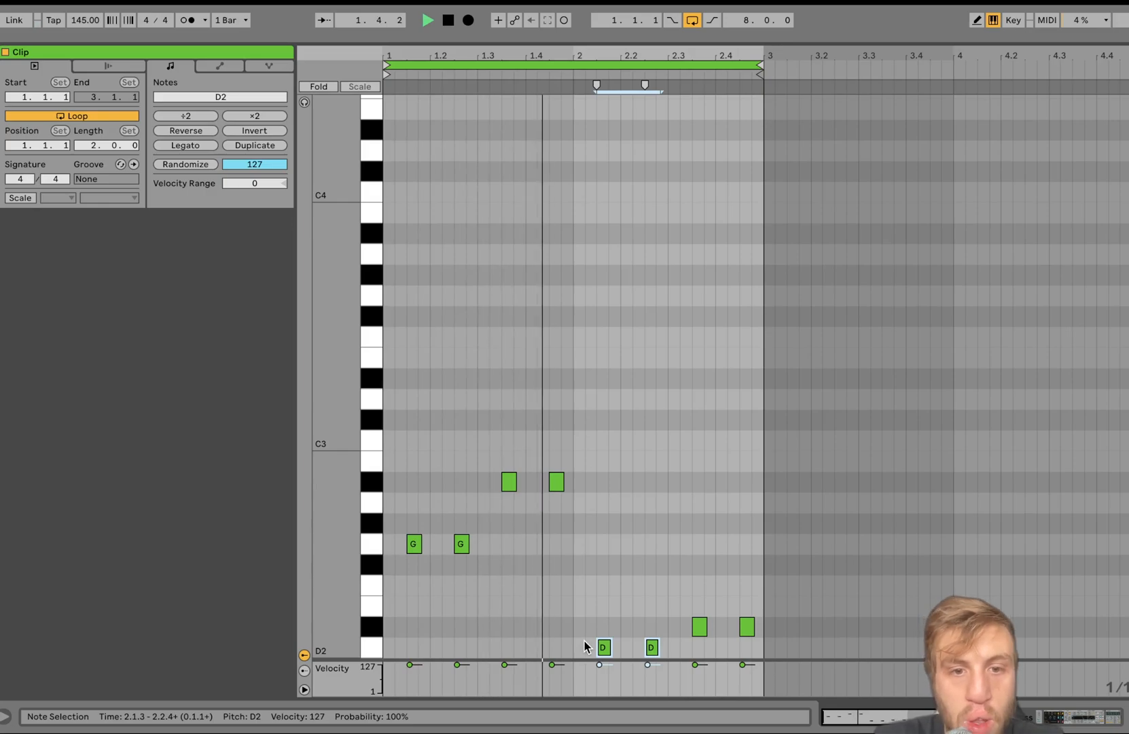
Raise the D2 pair to D#2 and the closing pair to F2, and audition the result
key(space)
drag(584, 641, 887, 613)
key(Up)
key(Up)
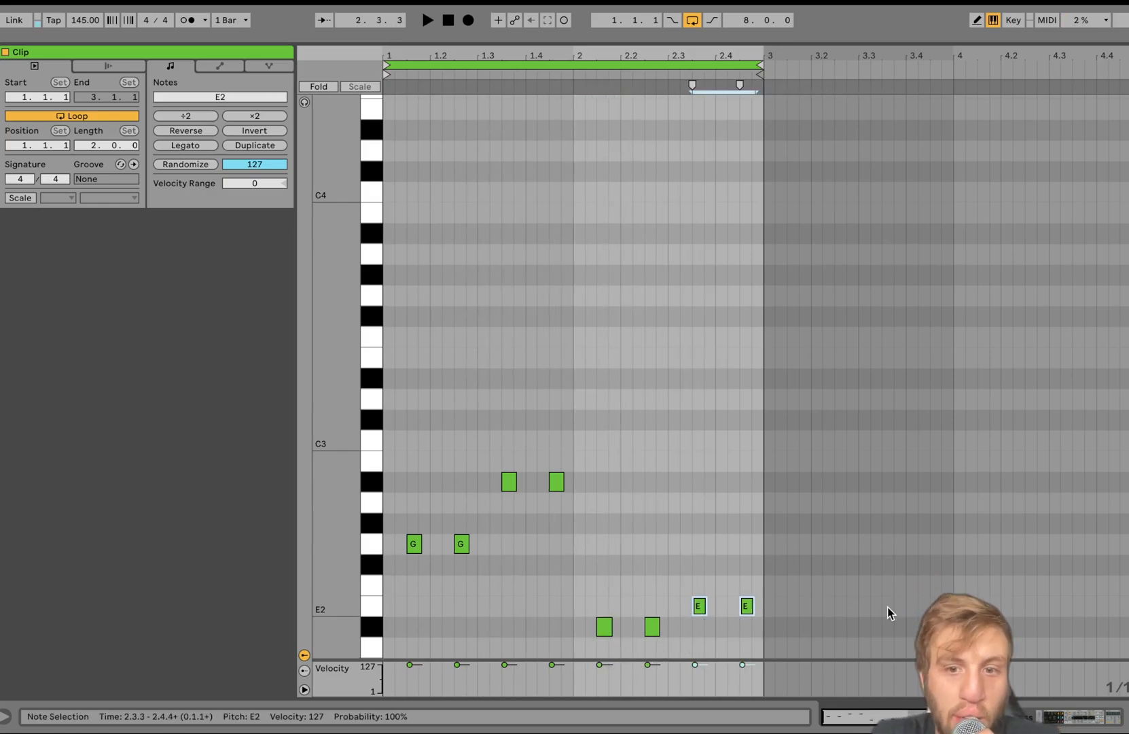
key(Up)
key(space)
Extend the looped bass clip in the arrangement to bar 9 so it matches the kick clip's length
click(1072, 719)
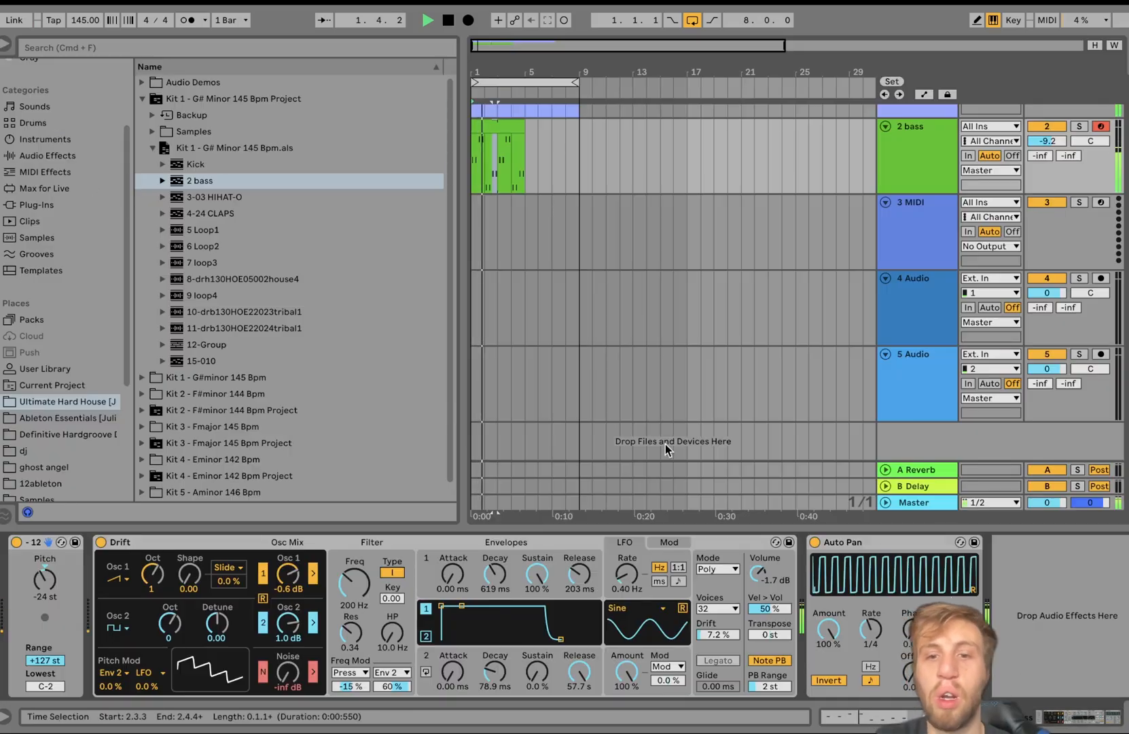
drag(524, 129, 579, 126)
scroll(489, 115, up, 2)
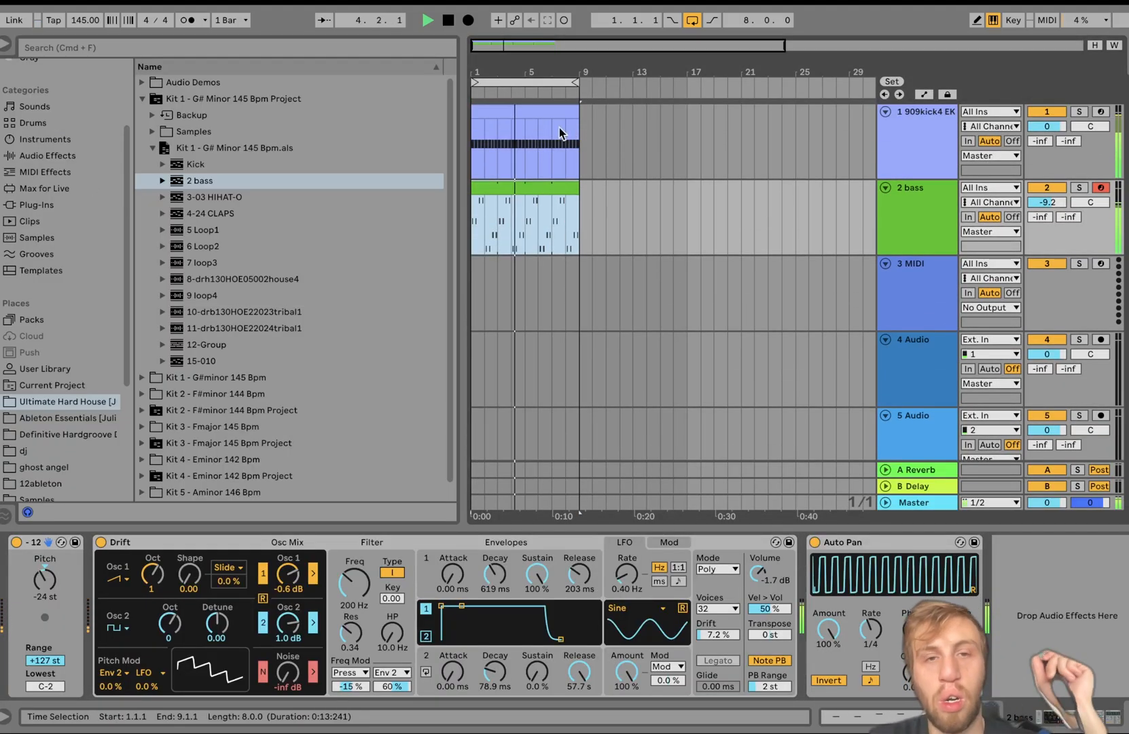
Replace the kick track's sample with High Kick.wav from the imported samples of the Kit 2 - F#minor 144 Bpm Project
click(489, 109)
key(space)
scroll(195, 326, down, 2)
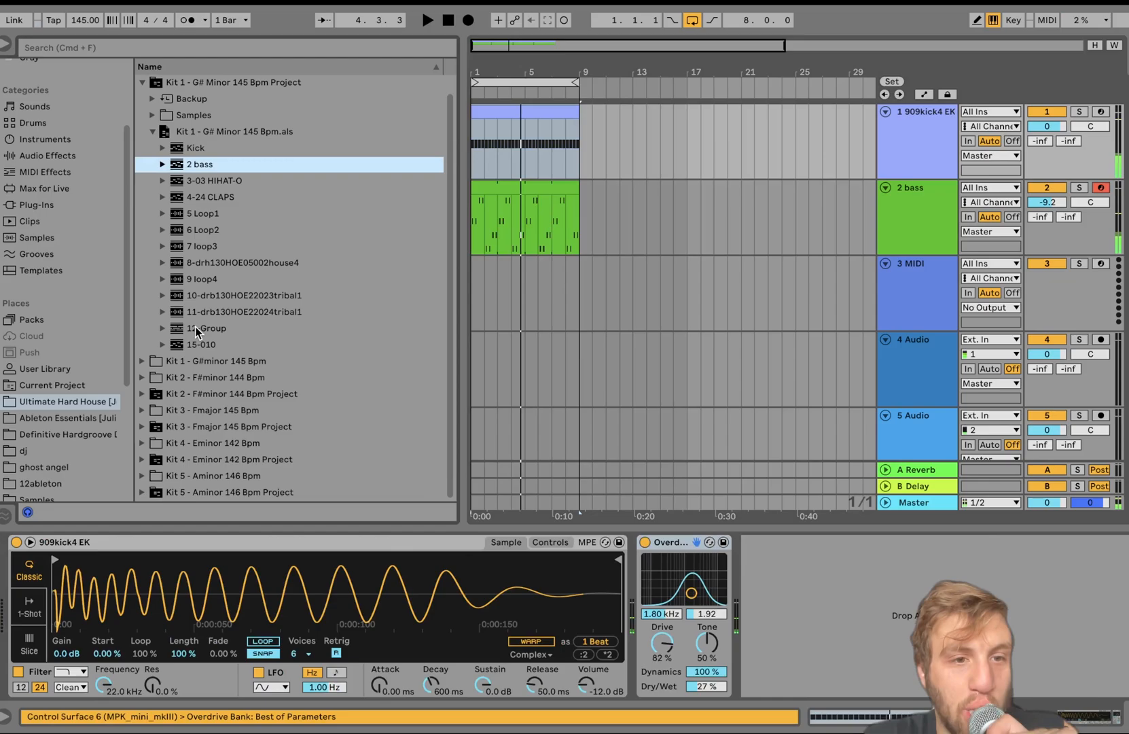
click(142, 394)
click(153, 180)
click(162, 197)
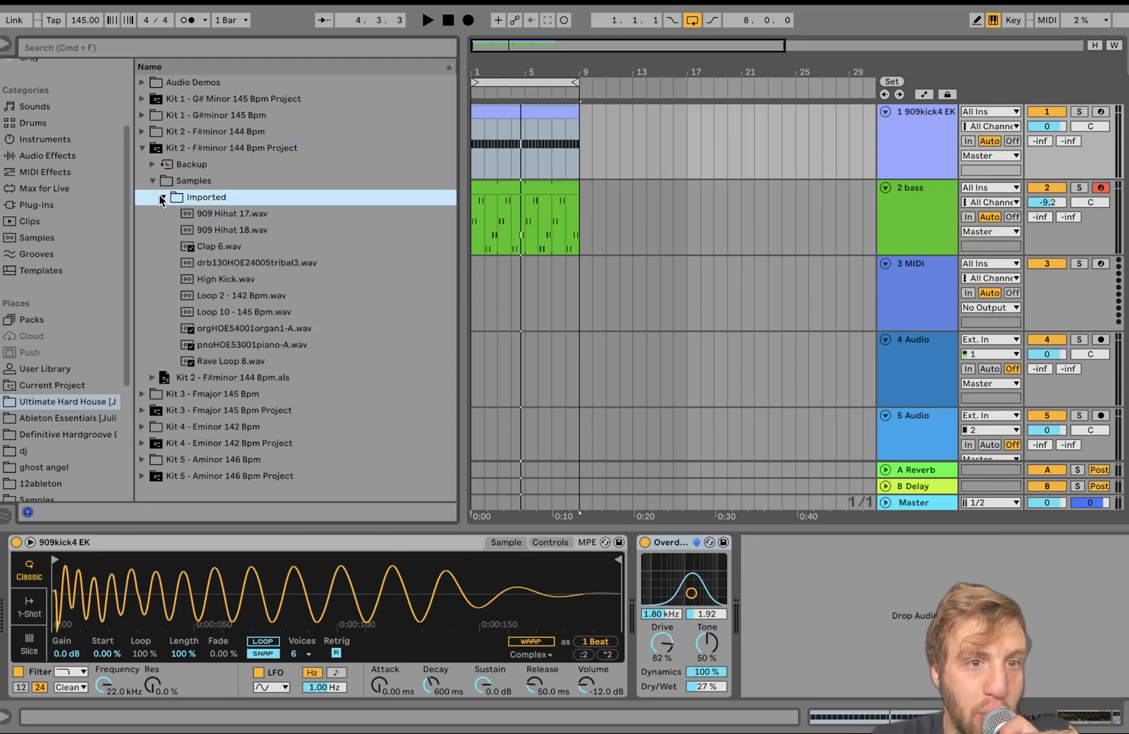
double_click(209, 278)
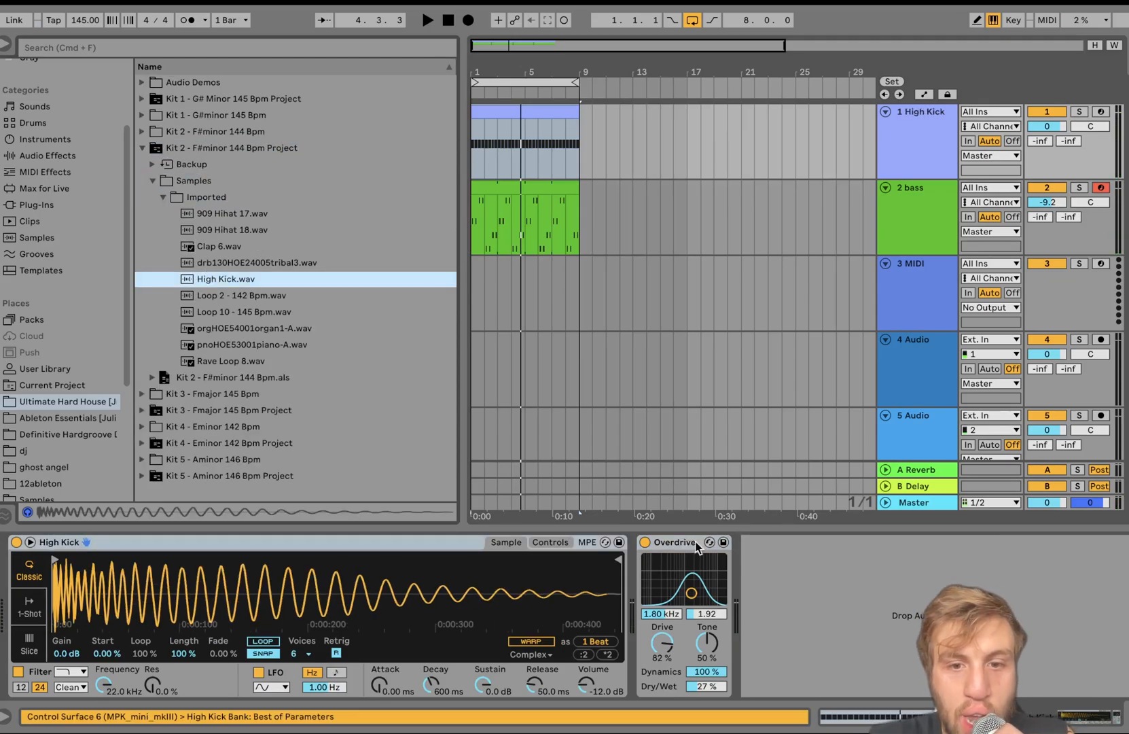
Trim the High Kick sample's end to about 250 ms and set the Overdrive's Dry/Wet to 10 % during playback
drag(612, 561, 398, 571)
key(space)
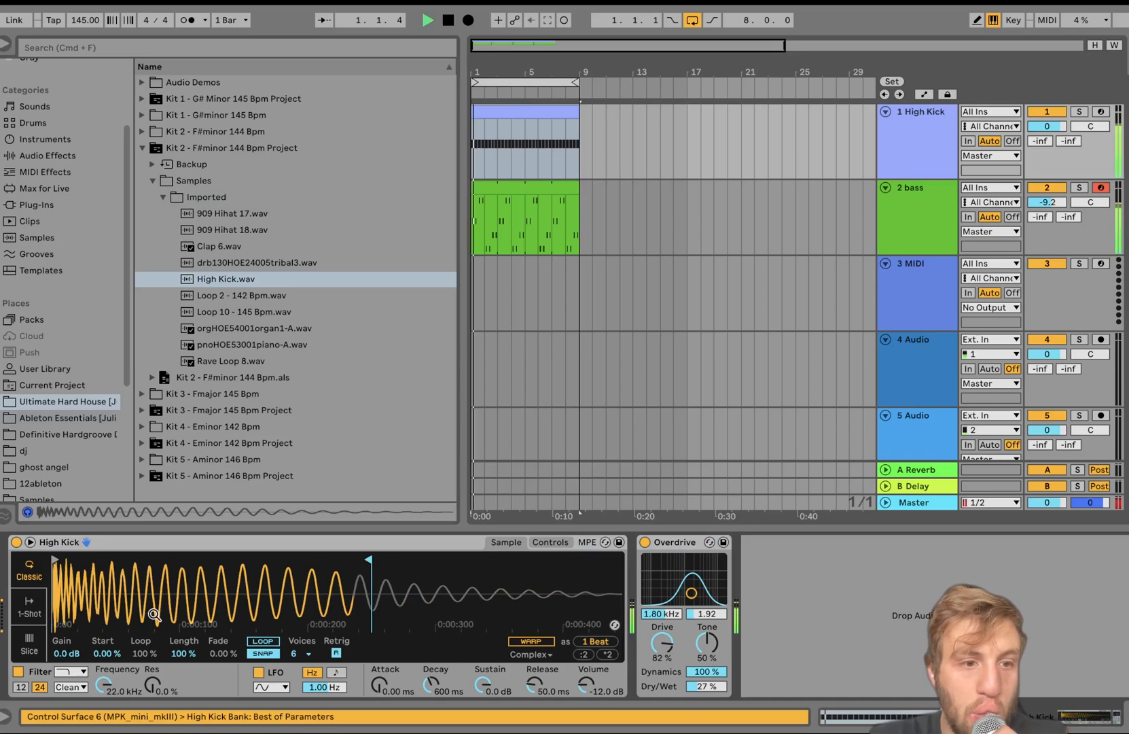
mouse_move(706, 686)
mouse_down()
mouse_move(706, 710)
mouse_move(707, 677)
mouse_up()
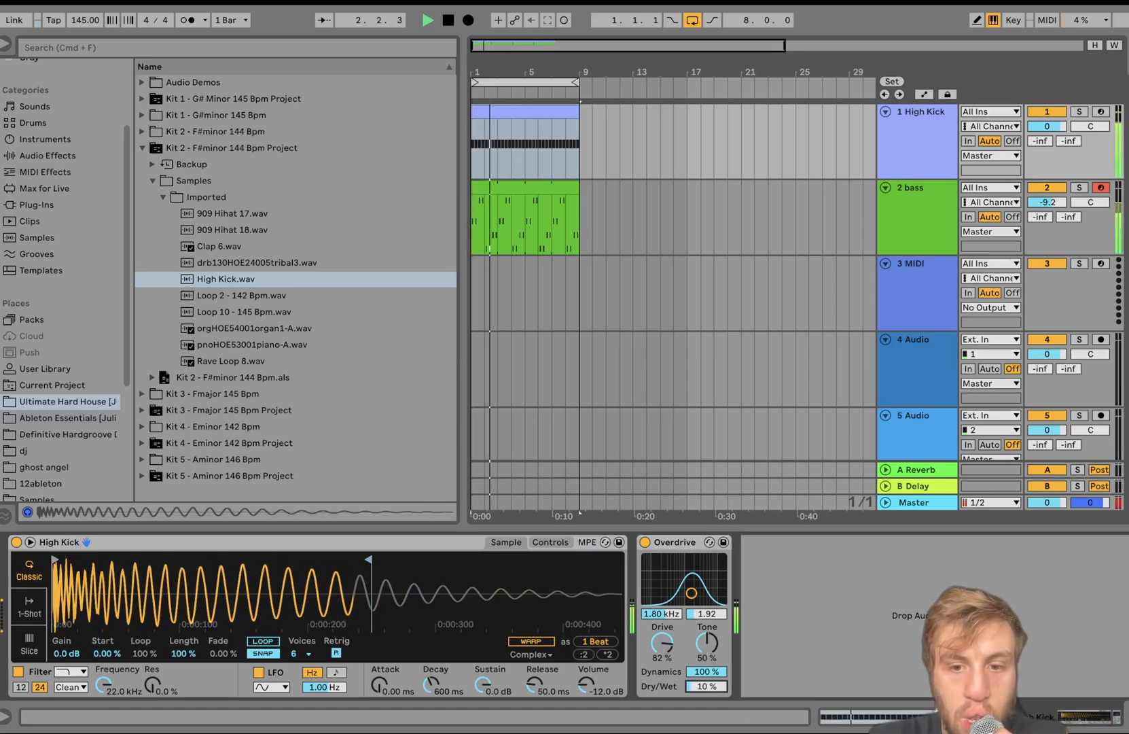
Switch the kick sampler to 1-Shot mode and set its Fade Out to 27.0 ms
click(29, 610)
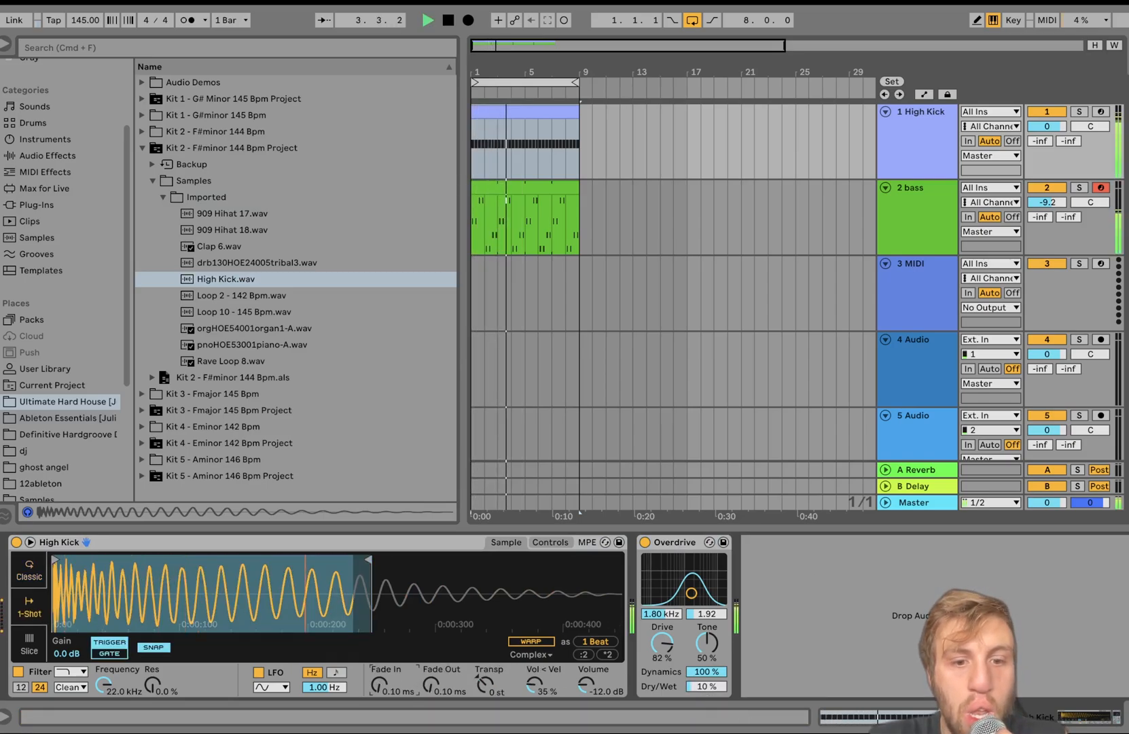
drag(429, 686, 429, 669)
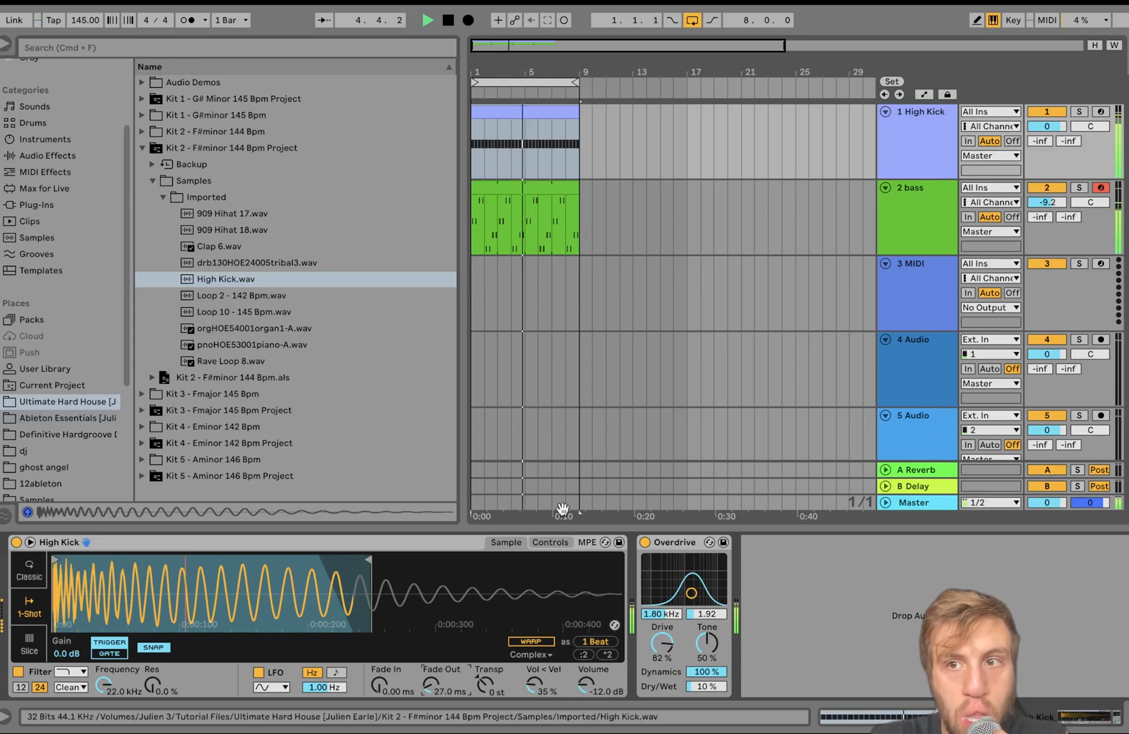
Rebalance the tracks by lowering the kick to about -3.6 dB and raising the bass to -6.7 dB, fine-tuning the kick level
drag(1057, 126, 1057, 139)
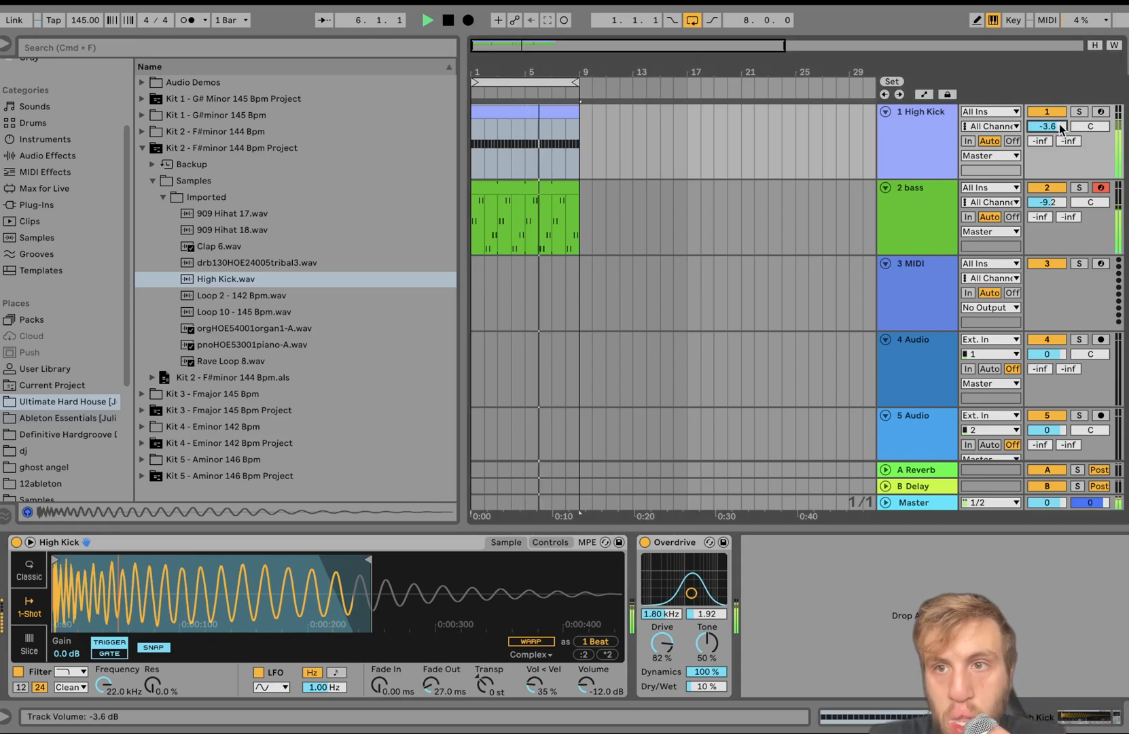
drag(1047, 202, 1050, 202)
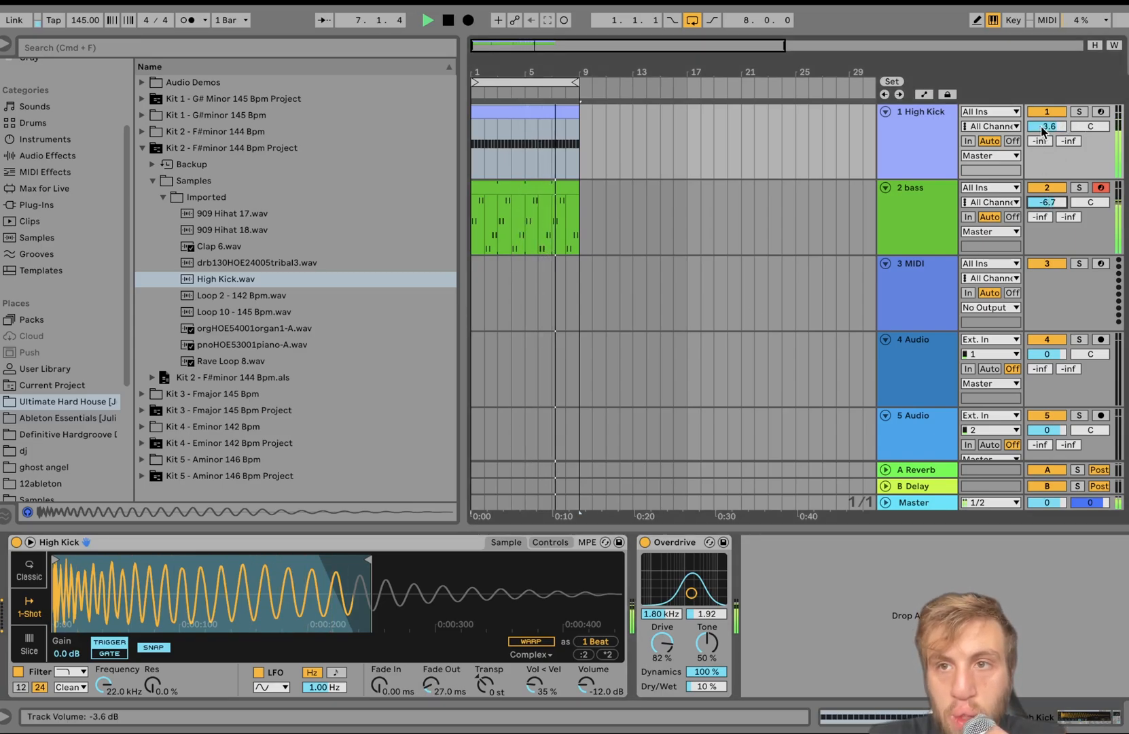
drag(1046, 128, 1046, 120)
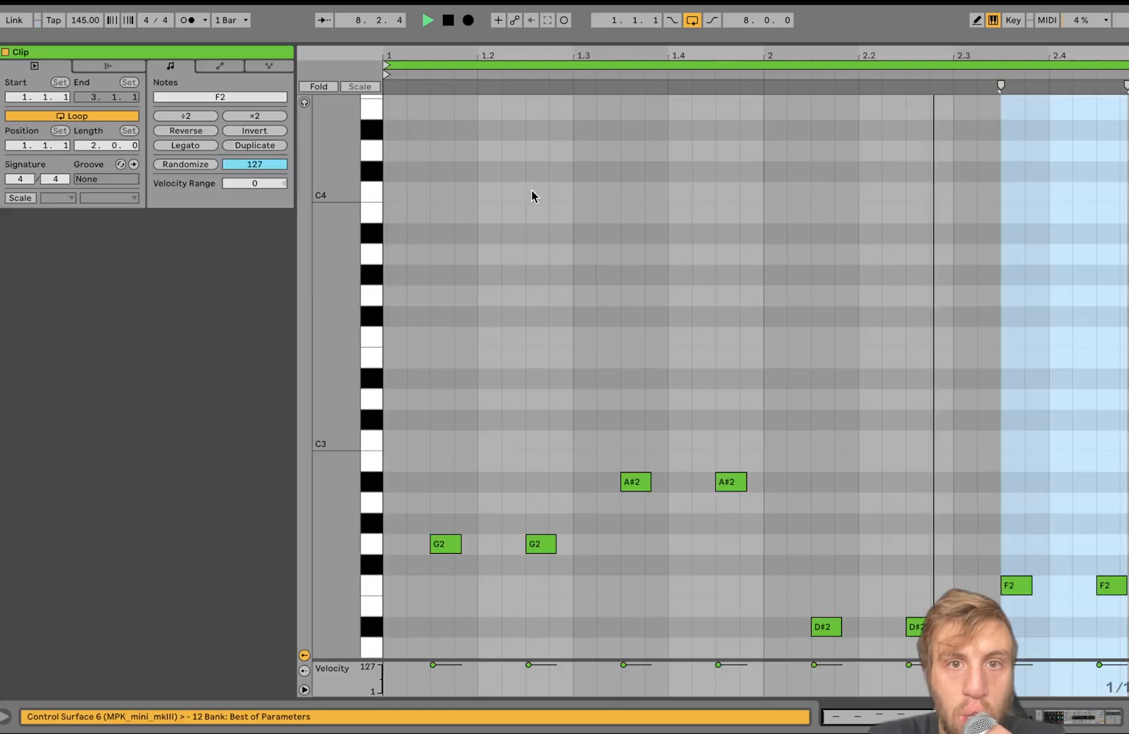
Try all bass notes two semitones lower, with the pattern starting on F2, and audition them against the kick
click(511, 290)
key(Down)
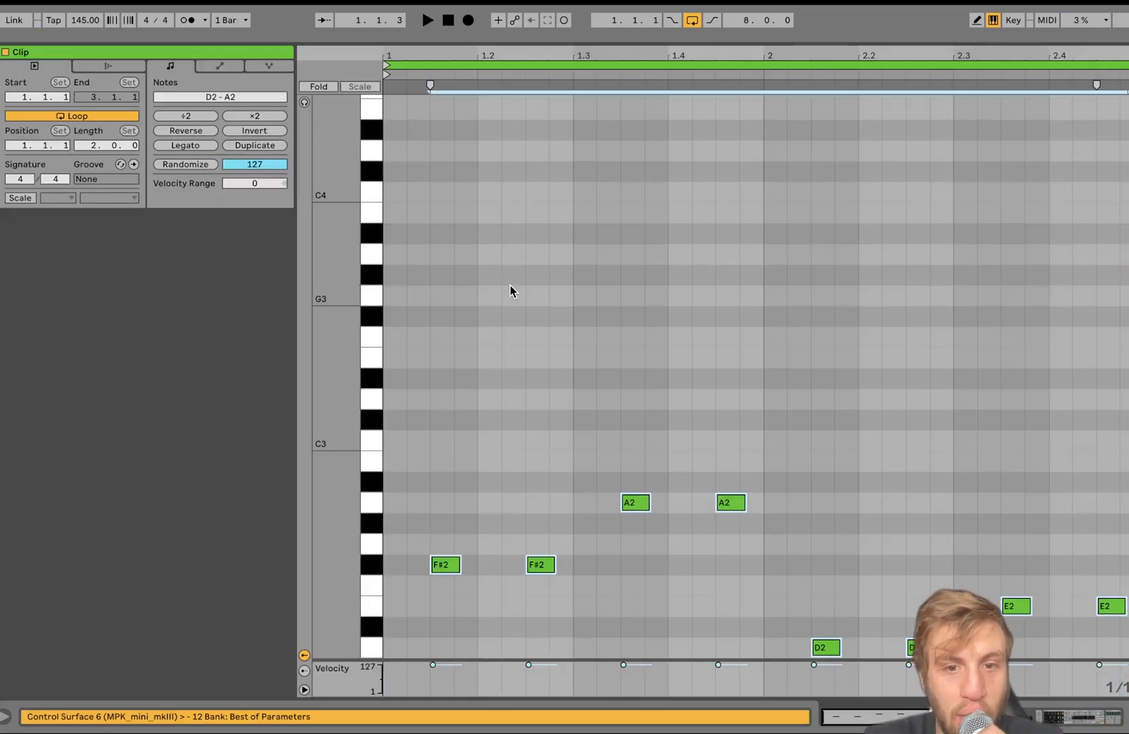
key(space)
key(Down)
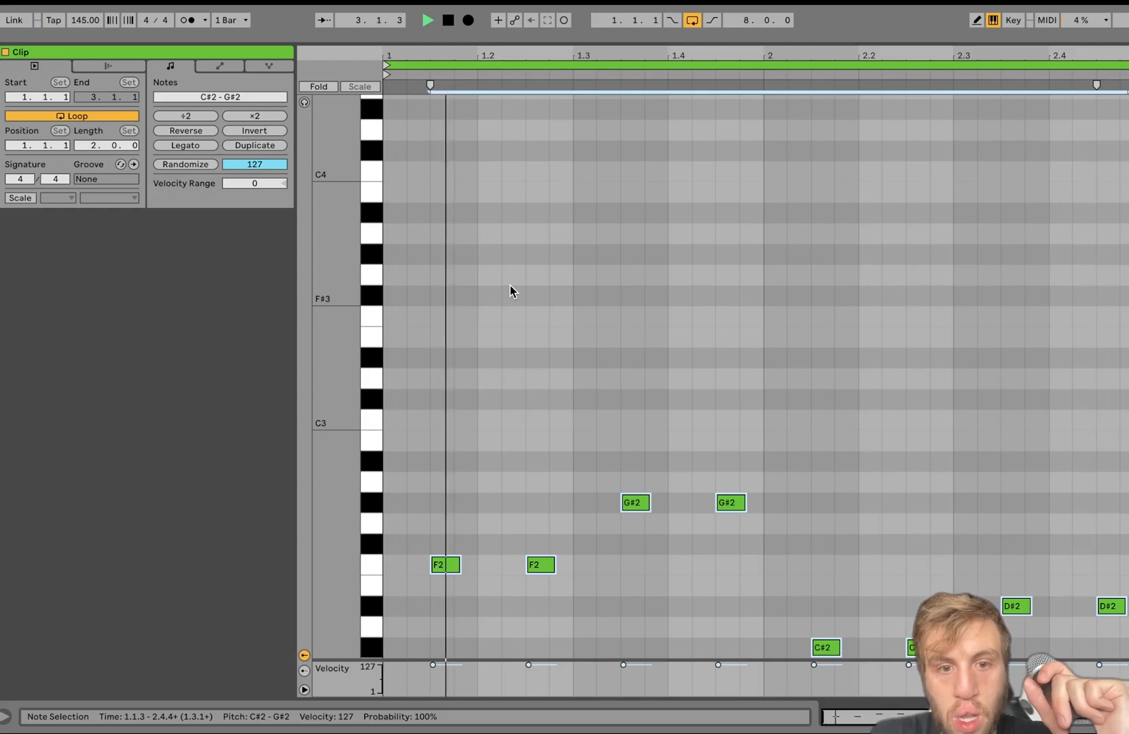
Transpose all bass notes up so the pattern starts on B2 and spans G2 to D3, and audition it
key(space)
key(Up)
key(Up)
key(Up)
key(Up)
key(Up)
key(space)
key(Up)
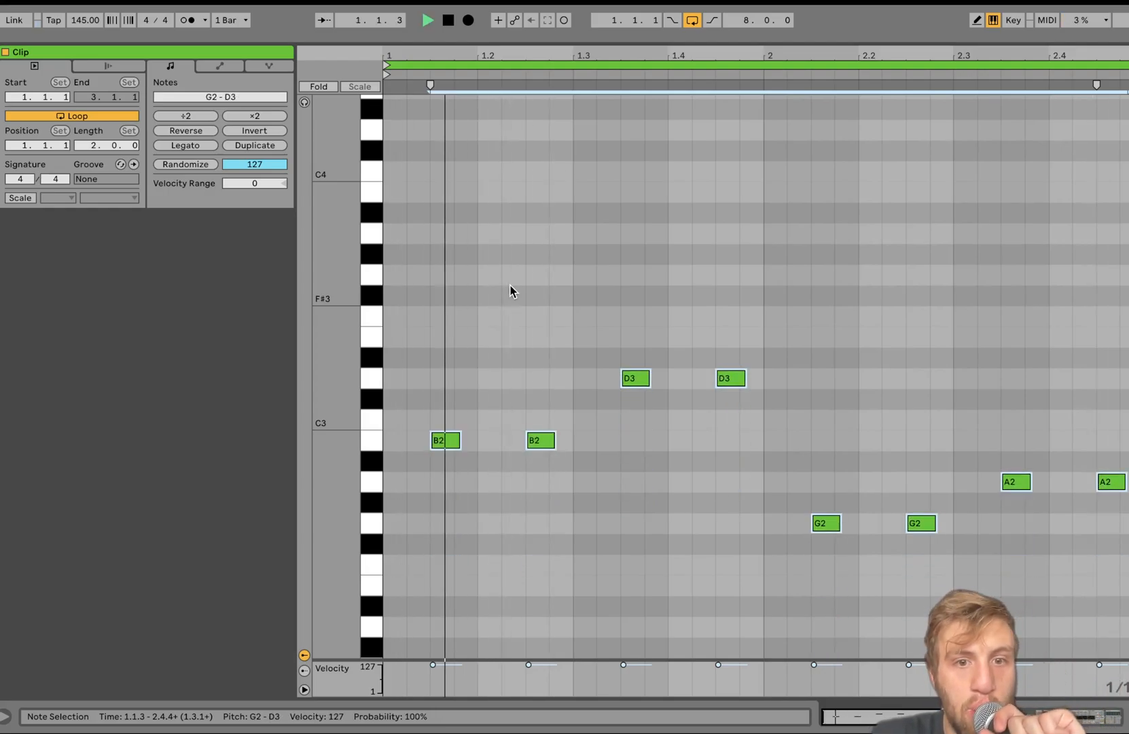
Raise the bass track's volume to -5.9 dB while auditioning the loop
click(1060, 717)
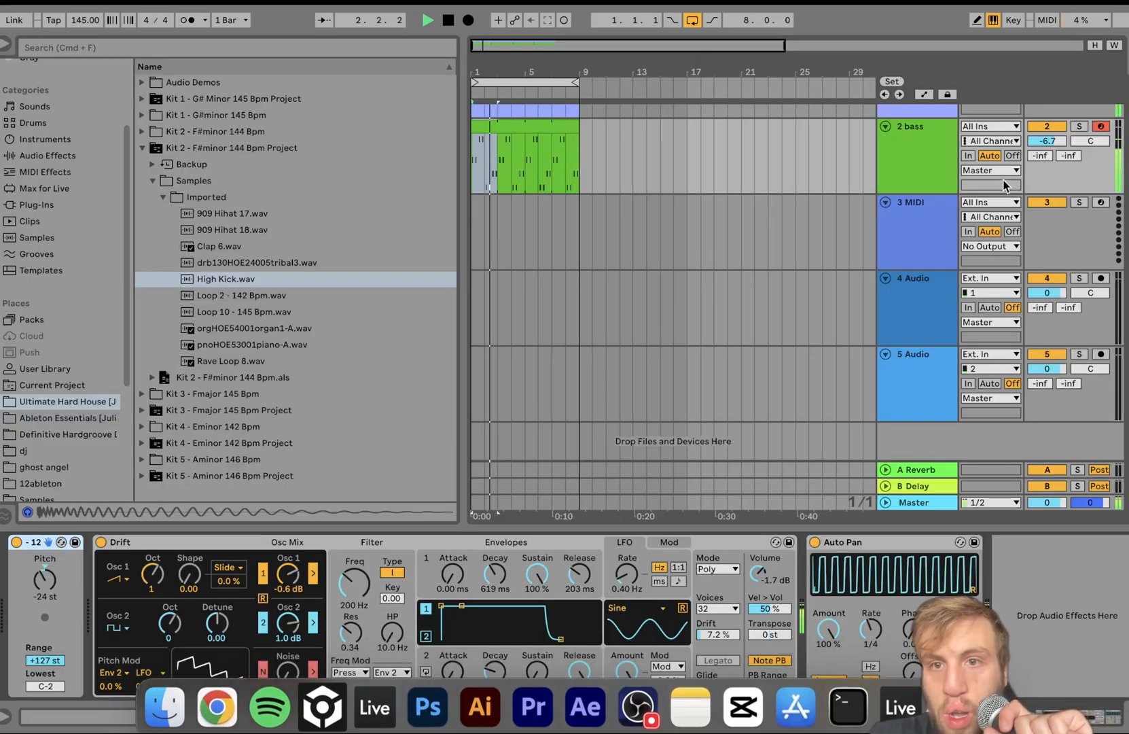
click(1047, 141)
drag(1064, 145, 1064, 151)
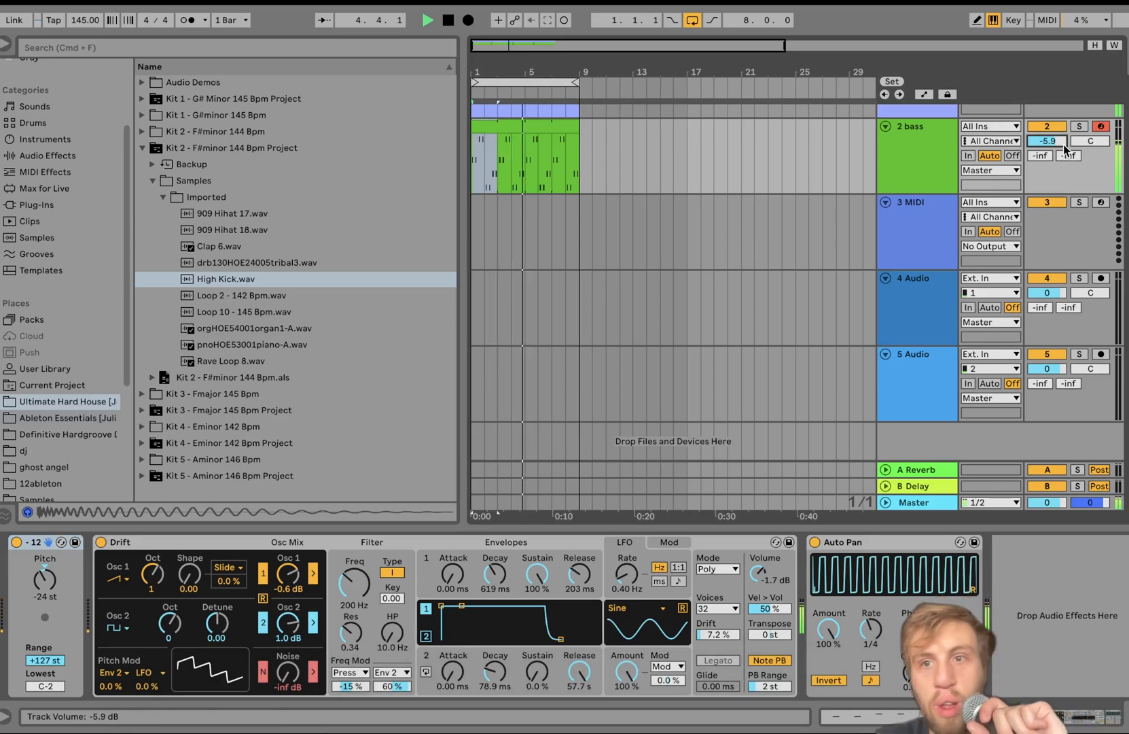
key(space)
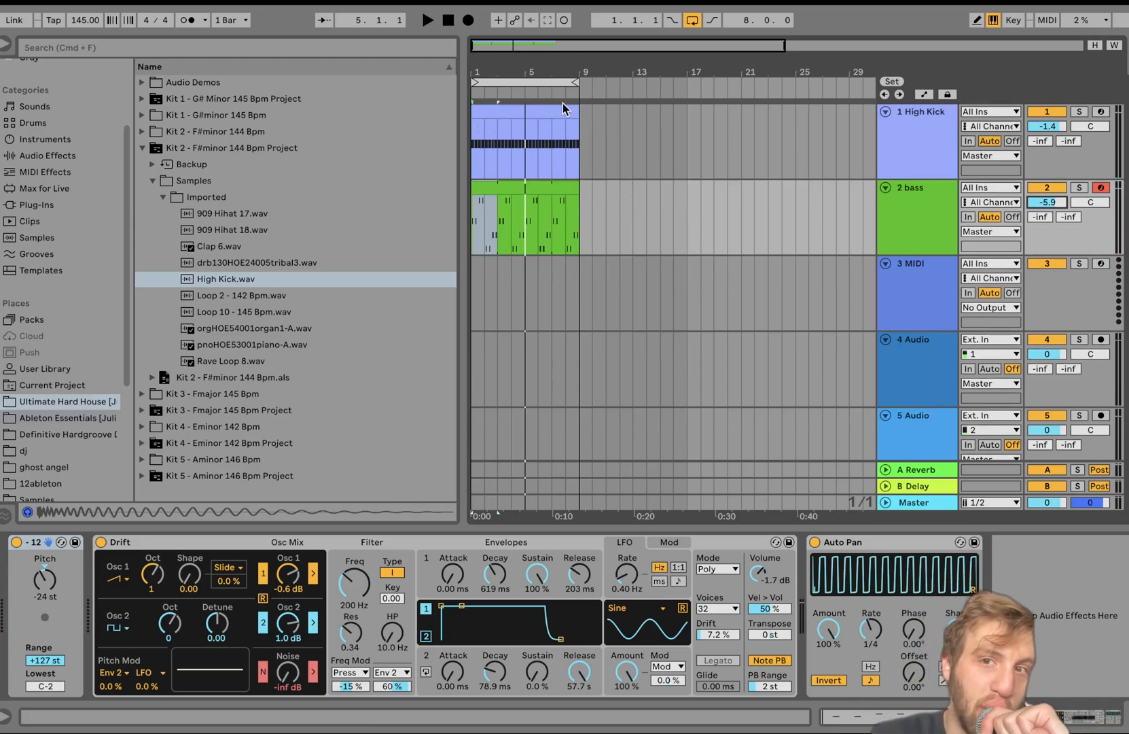
Load 909 Hihat 17.wav onto the empty MIDI track and Clap 6.wav onto a new MIDI track below it
click(919, 292)
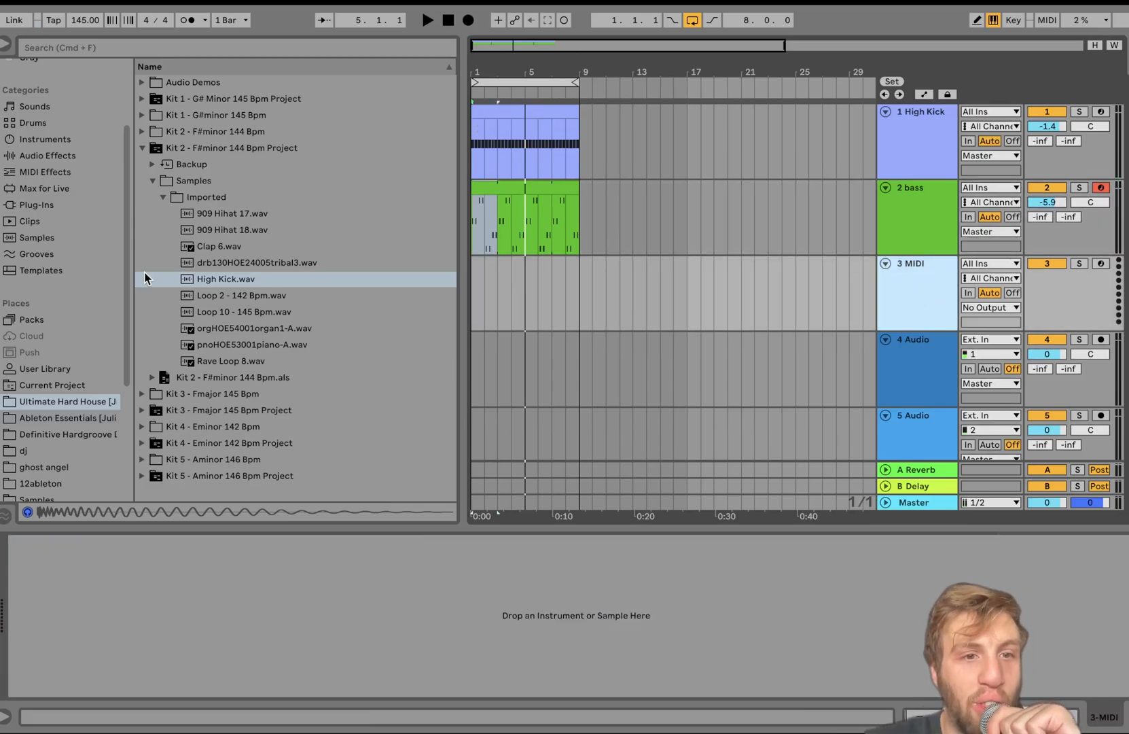
click(236, 231)
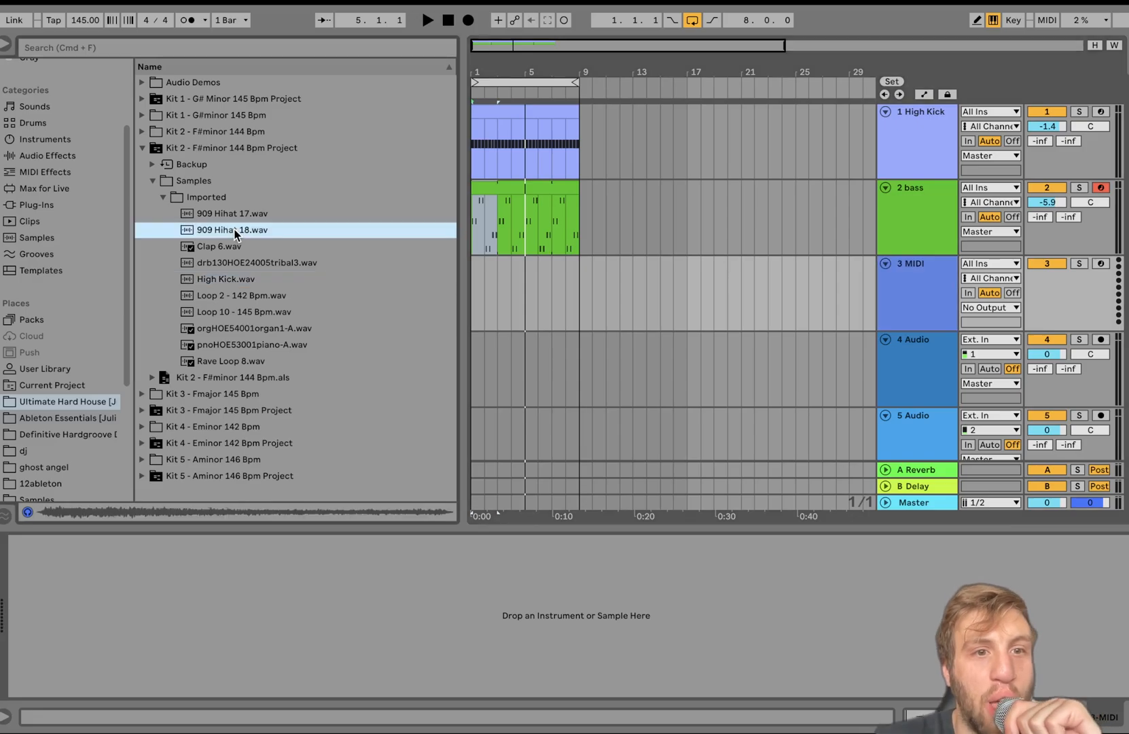
key(Up)
key(Down)
key(Up)
key(Return)
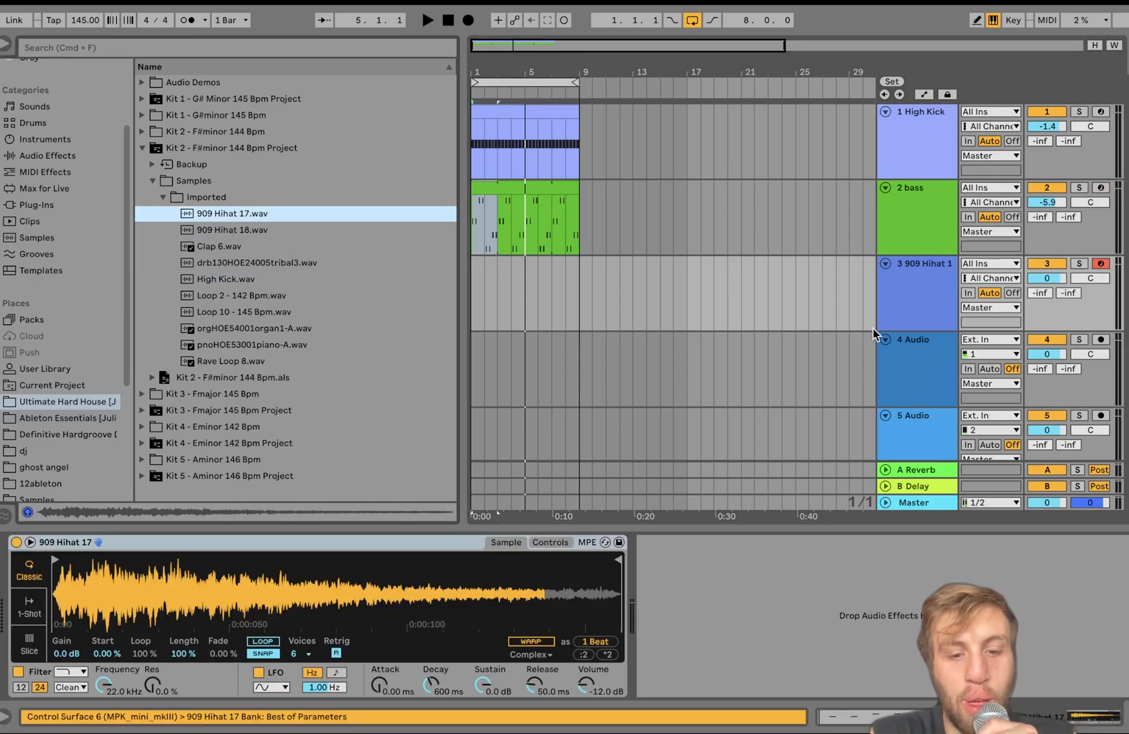
key(super+shift+t)
double_click(219, 247)
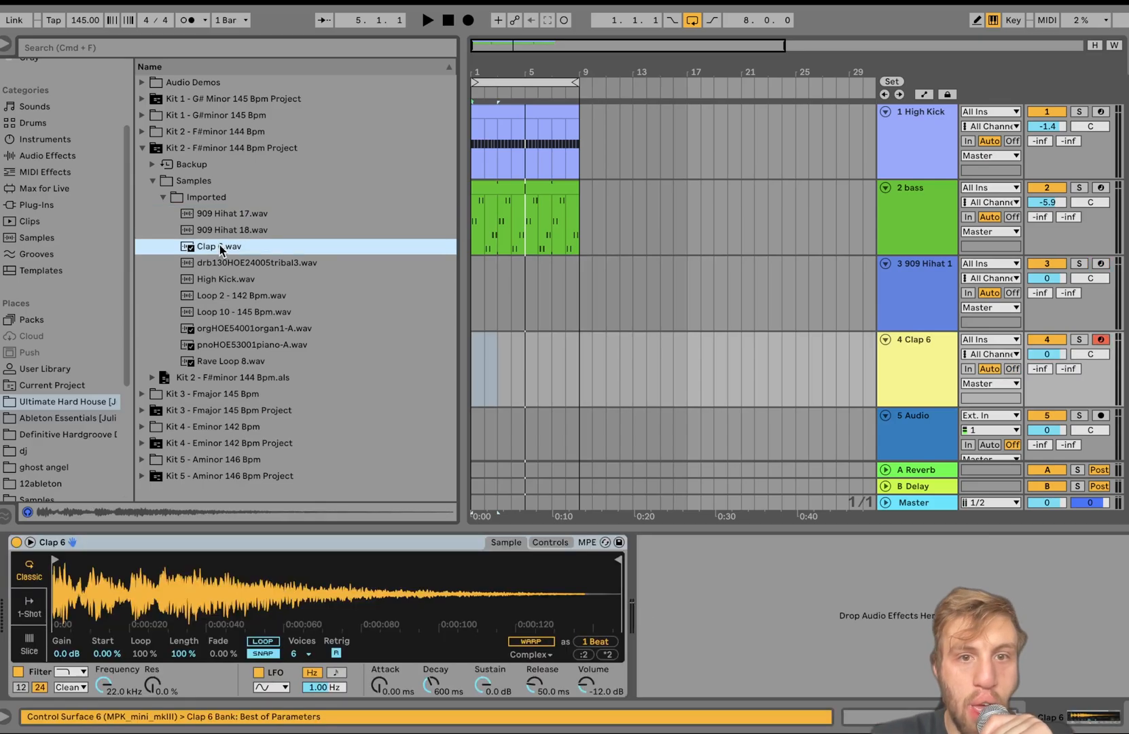
Create an eight-bar MIDI clip on the hi-hat track and place a short C3 note on the offbeat at 1.1.3
drag(579, 293, 416, 297)
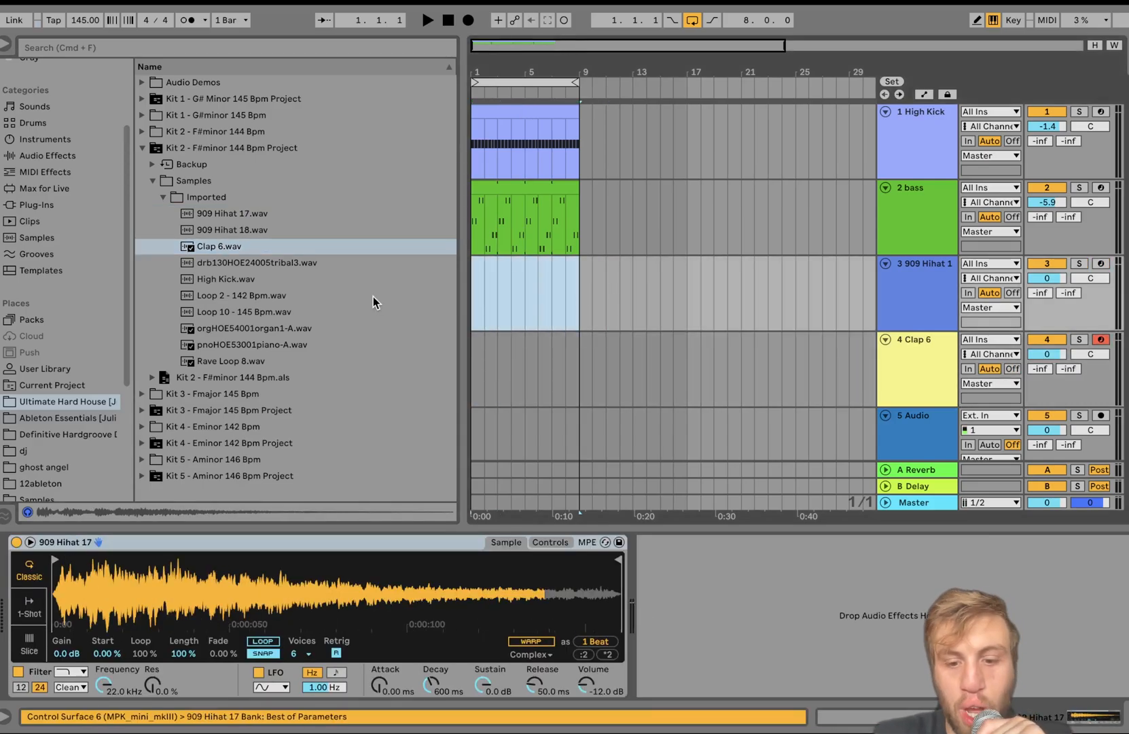
key(super+shift+m)
click(412, 497)
key(space)
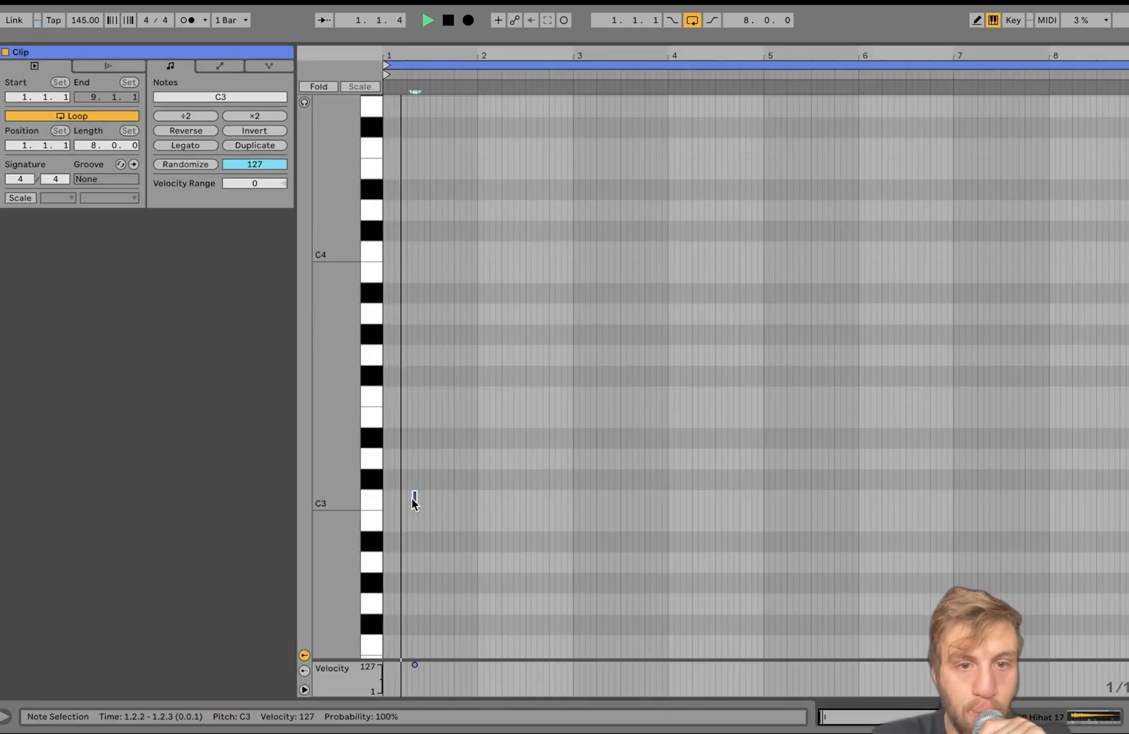
key(Left)
key(Left)
key(Left)
key(space)
key(space)
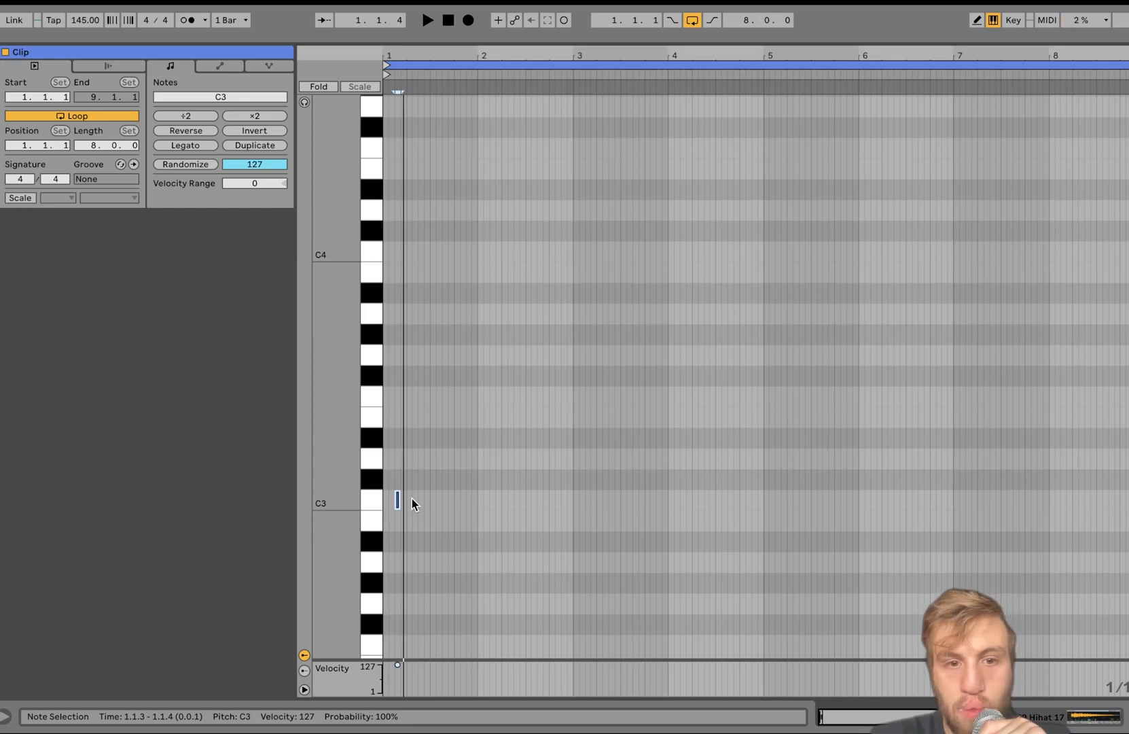
Fill all eight bars with offbeat C3 hi-hat notes spaced one beat apart and shorten every note to half a beat
key(shift+Right)
key(shift+Right)
key(shift+Right)
key(shift+Right)
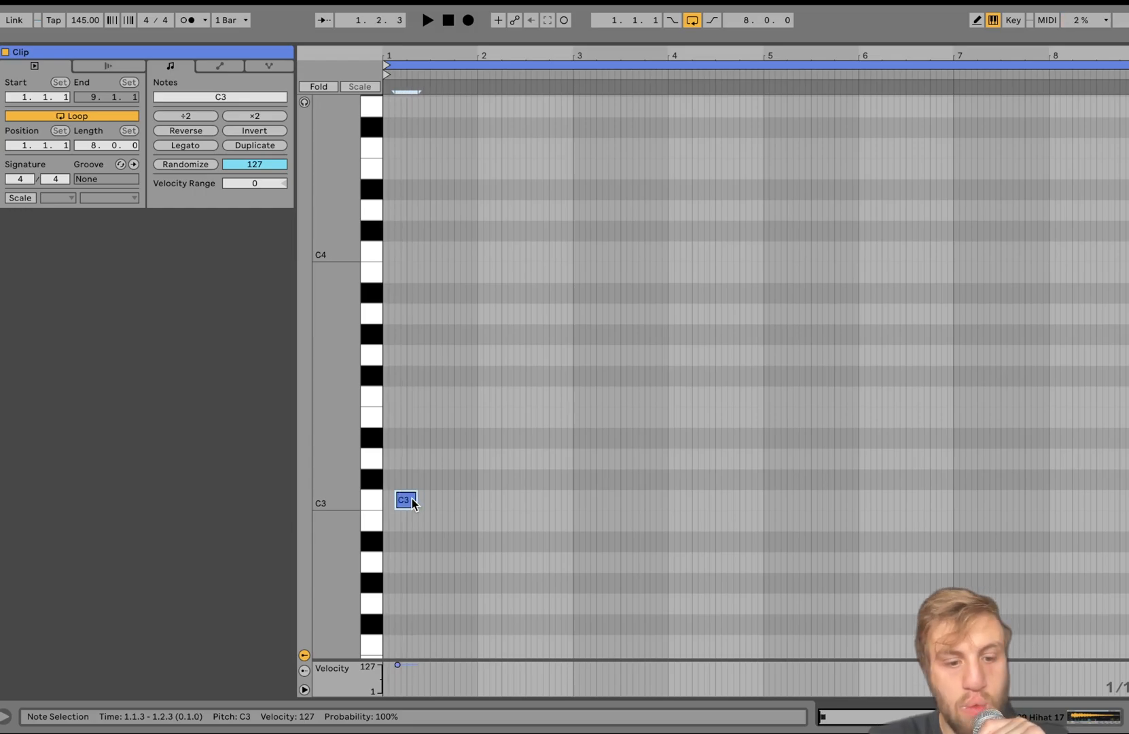
key(ctrl+d)
key(ctrl+d)
key(ctrl+d)
key(ctrl+d)
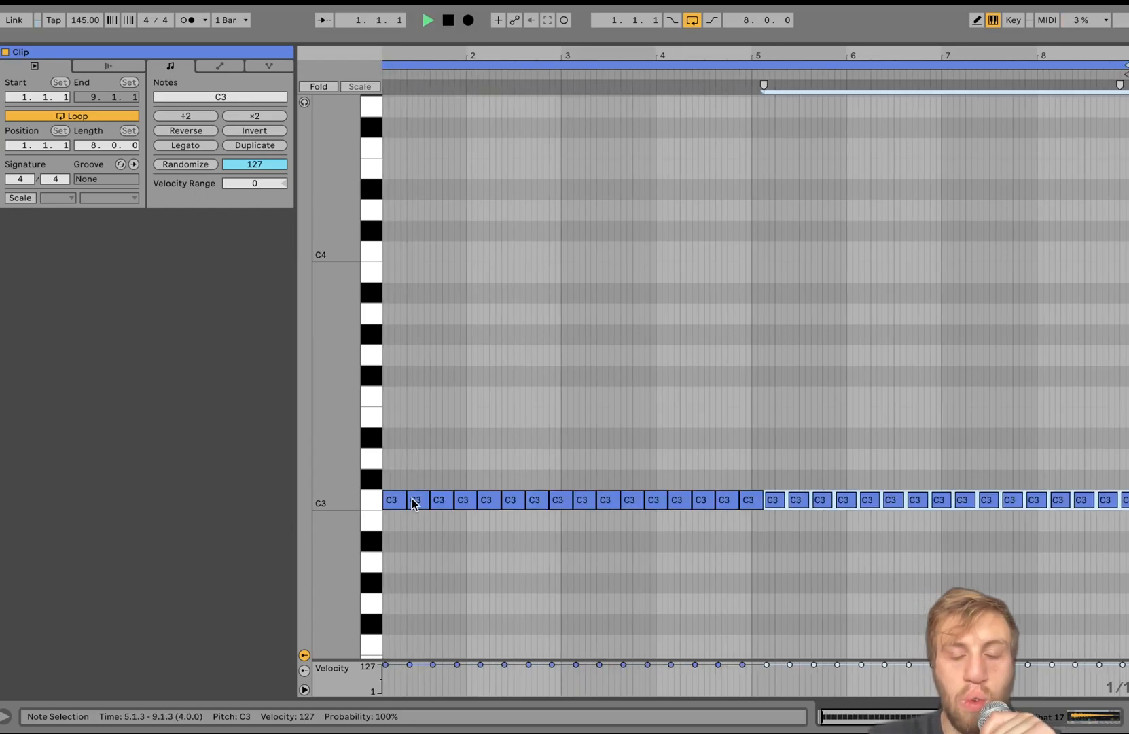
key(space)
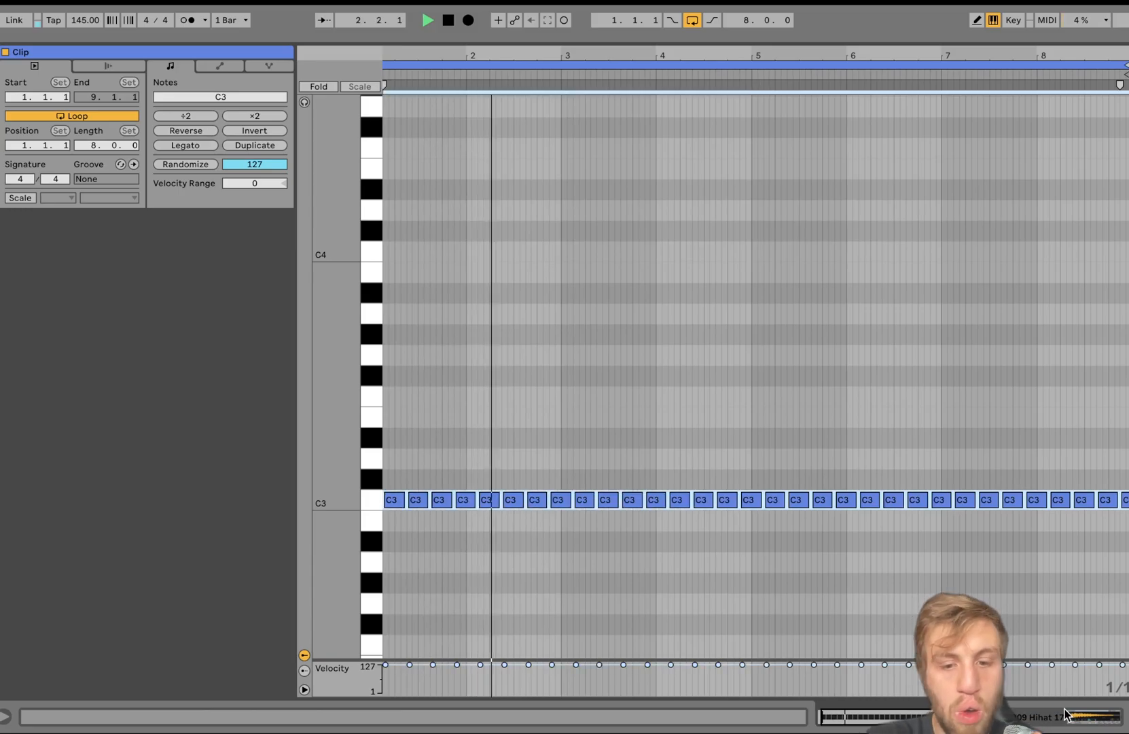
key(shift+Left)
key(shift+Left)
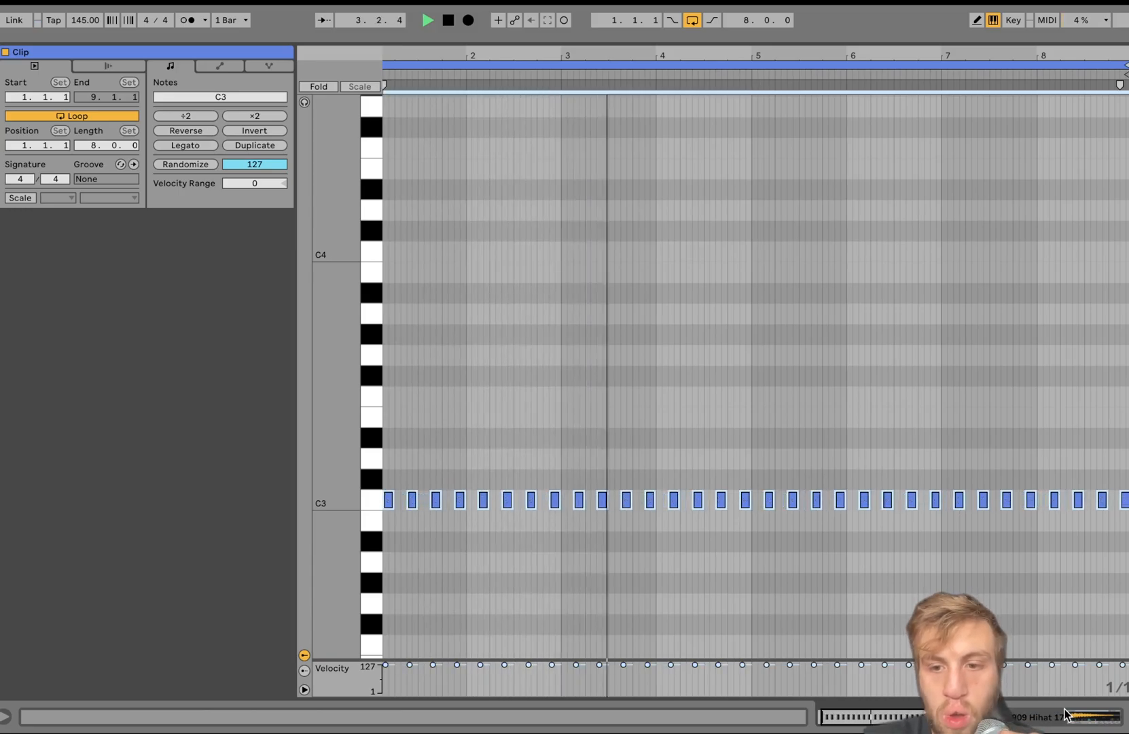
Adjust the hi-hat sound with a trimmed sample start, +2 st transpose and 0.6 dB track volume
click(1065, 713)
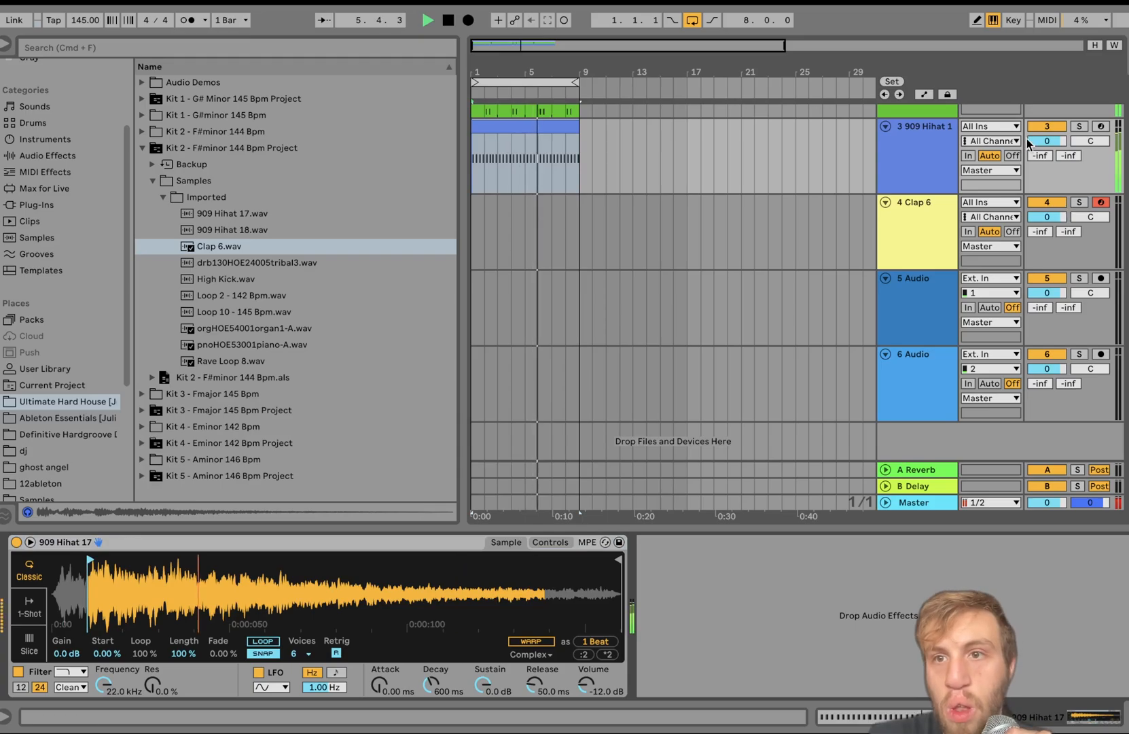
click(902, 177)
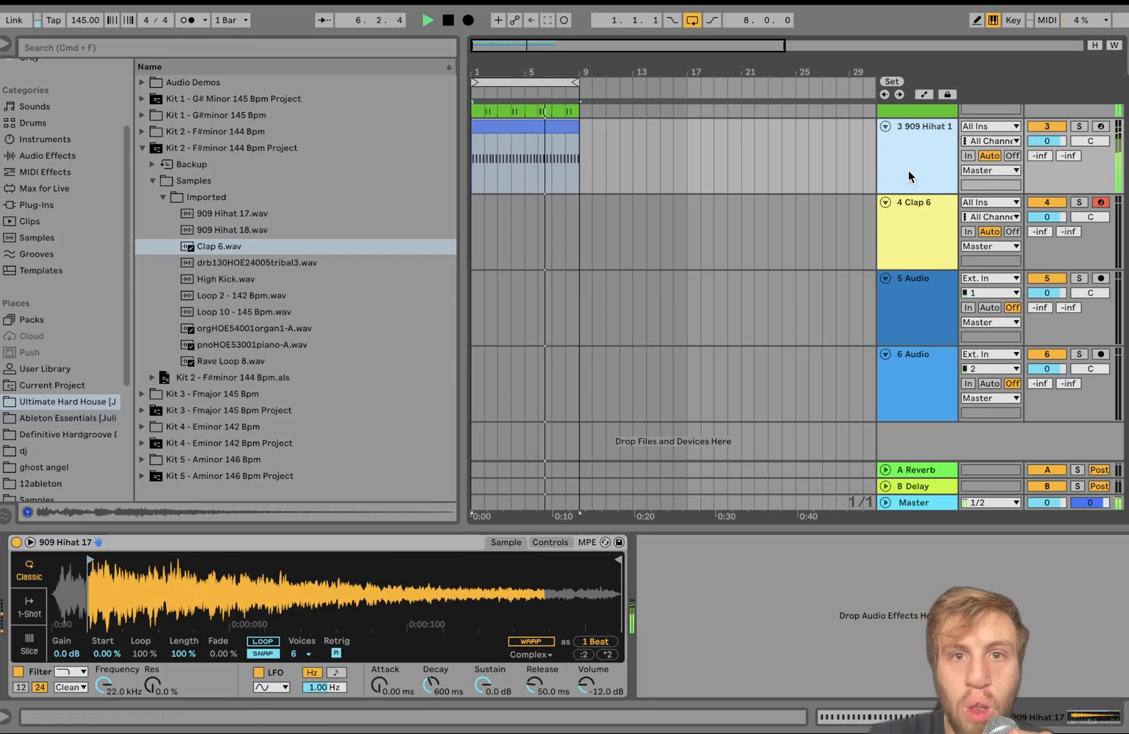
click(566, 543)
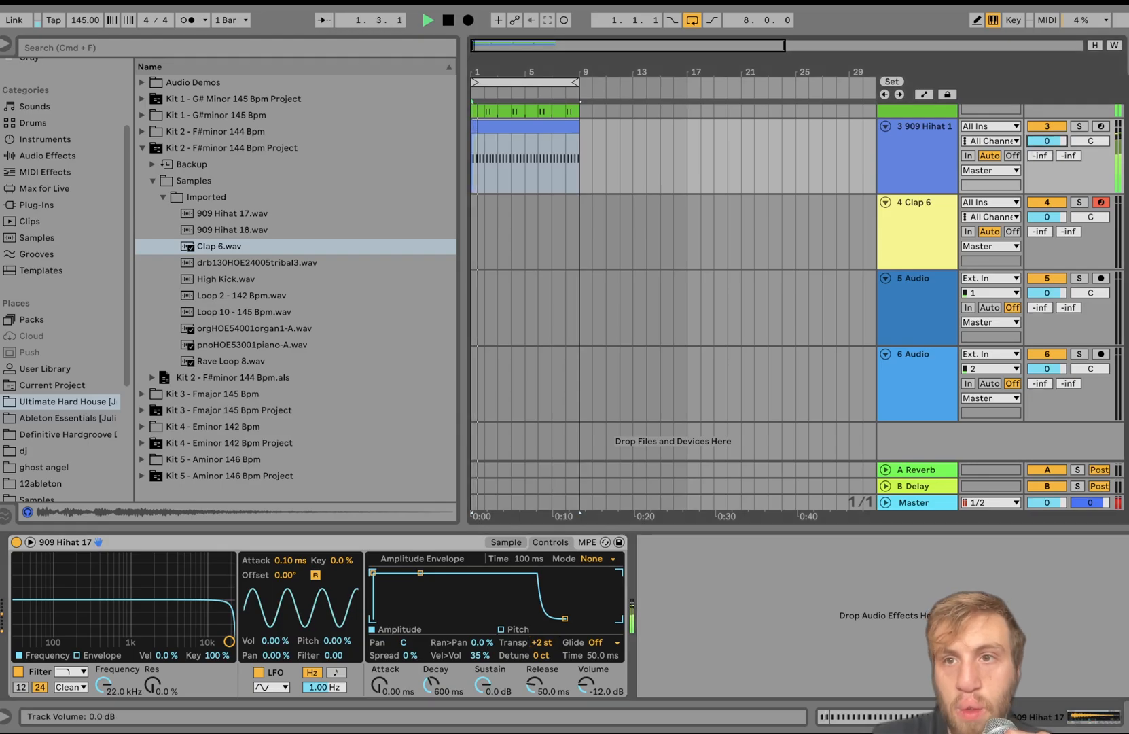
drag(1048, 139, 1048, 137)
Create a four-bar MIDI clip on the Clap 6 track and place a C3 note at 1.2.1
click(498, 231)
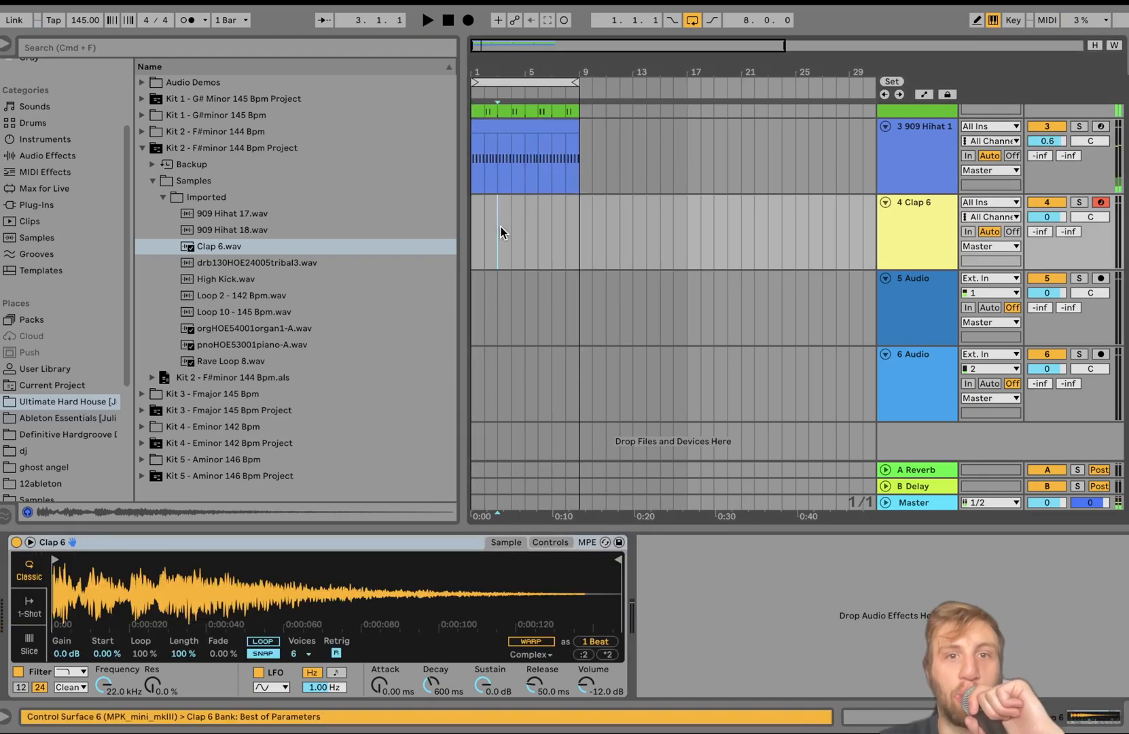
drag(523, 227, 466, 226)
key(super+shift+m)
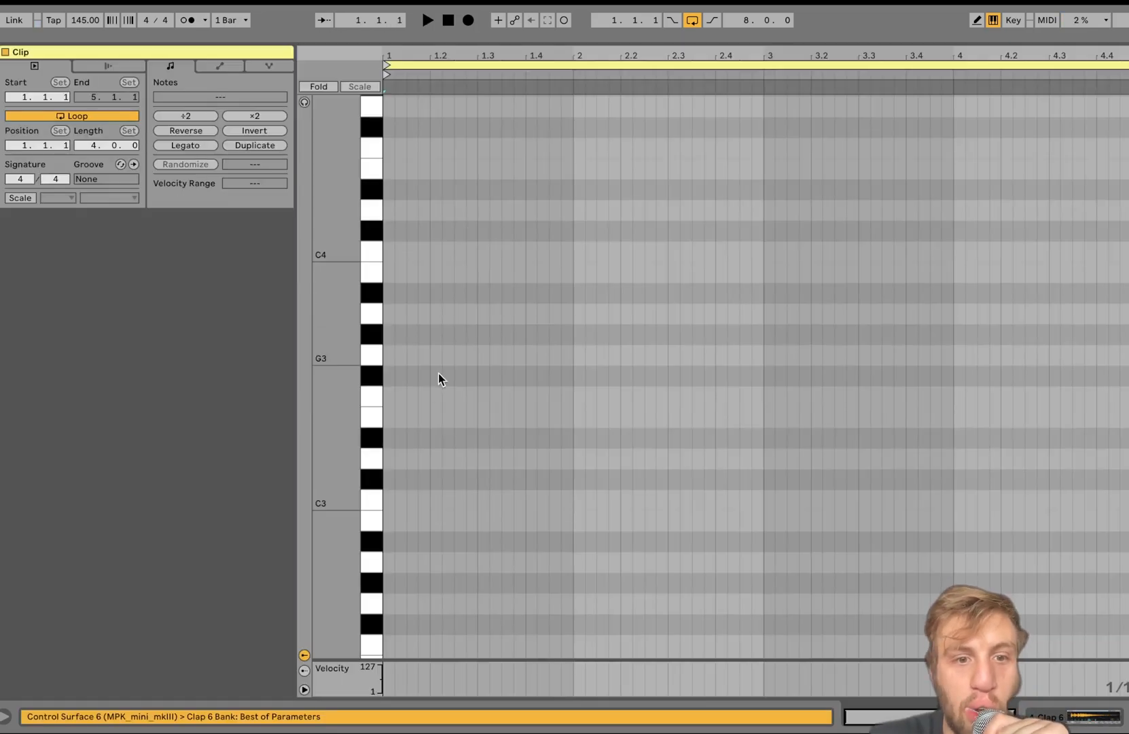
double_click(432, 502)
Lengthen the clap note to two beats and duplicate it so claps fall on beats 2 and 4 through four bars
key(shift+Right)
key(shift+Right)
key(shift+Right)
key(shift+Right)
key(shift+Right)
key(shift+Right)
key(shift+Right)
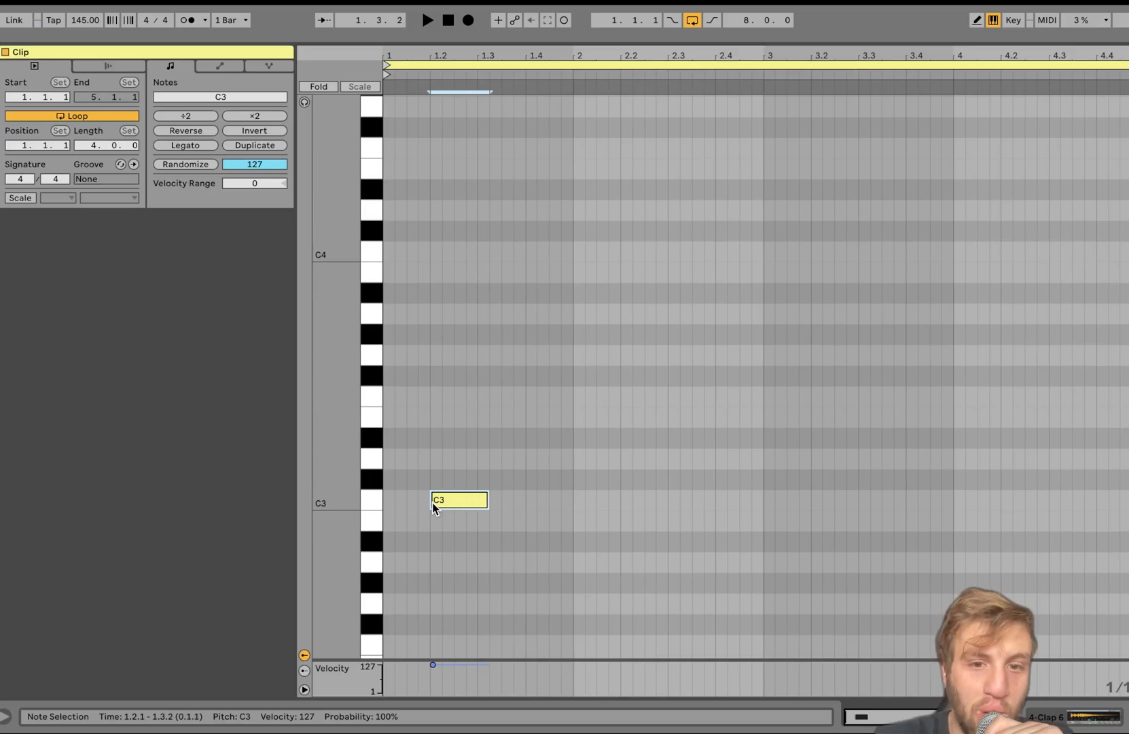
key(super+d)
key(super+d)
key(super+d)
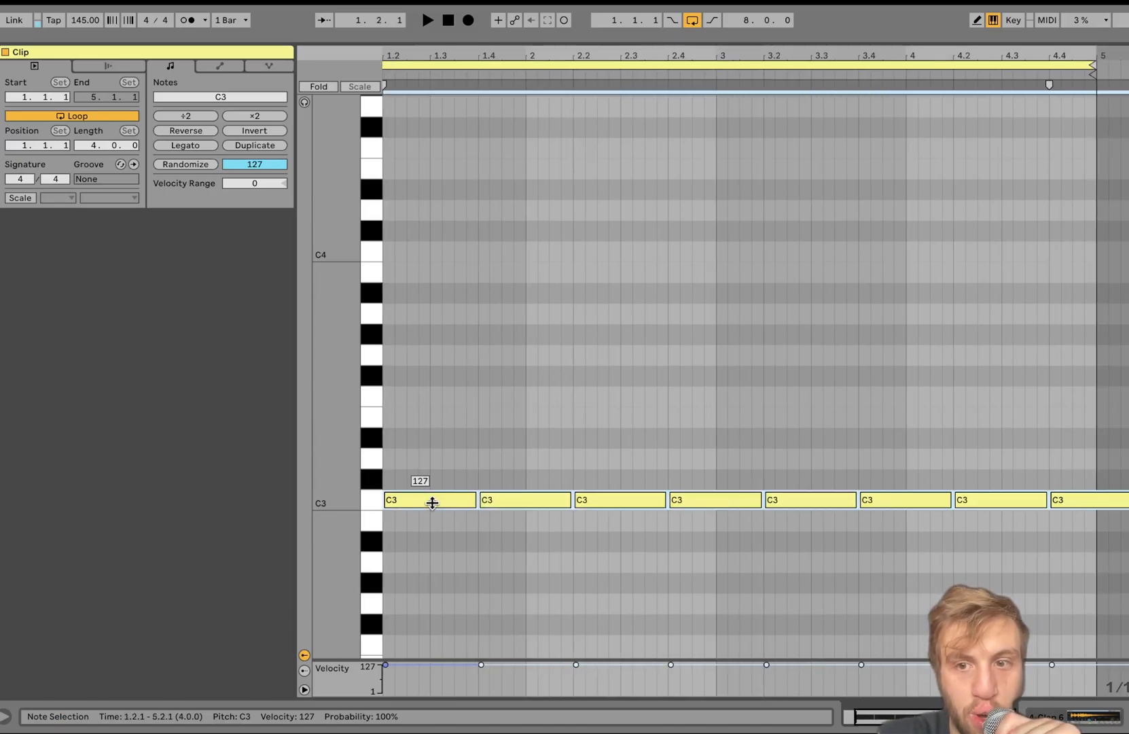
Lower the Clap 6 track volume to -6.4 dB and extend its pattern to eight bars
key(shift+Tab)
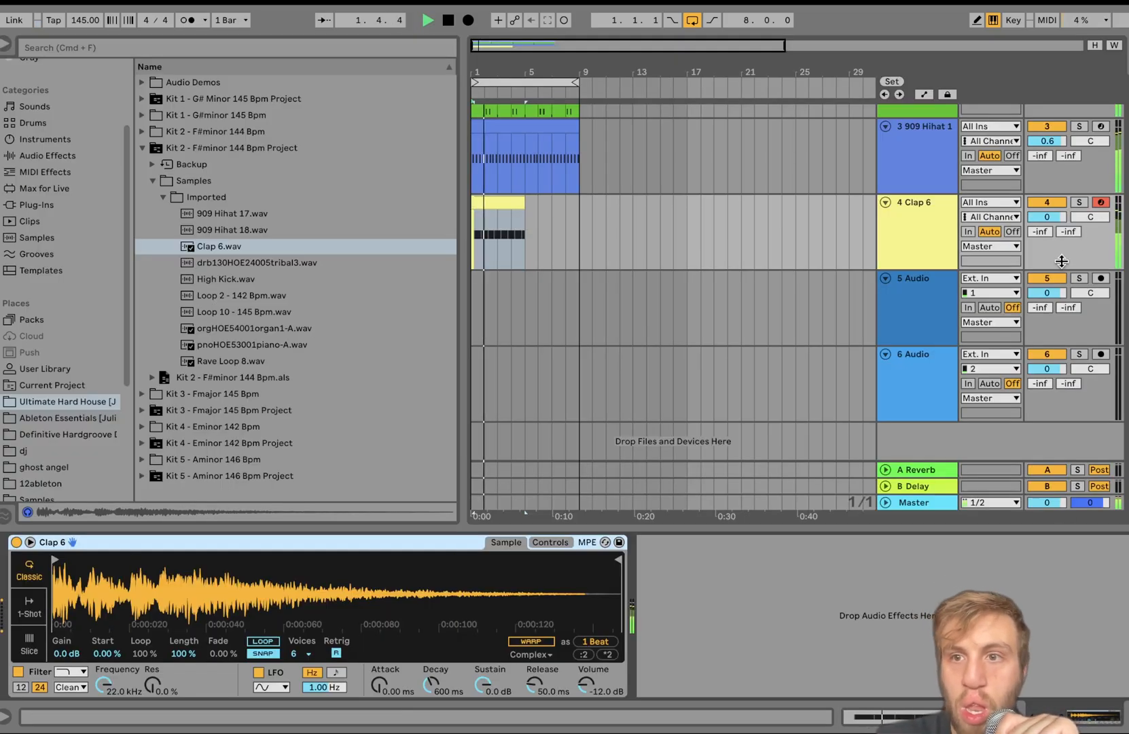
drag(1042, 218, 1042, 252)
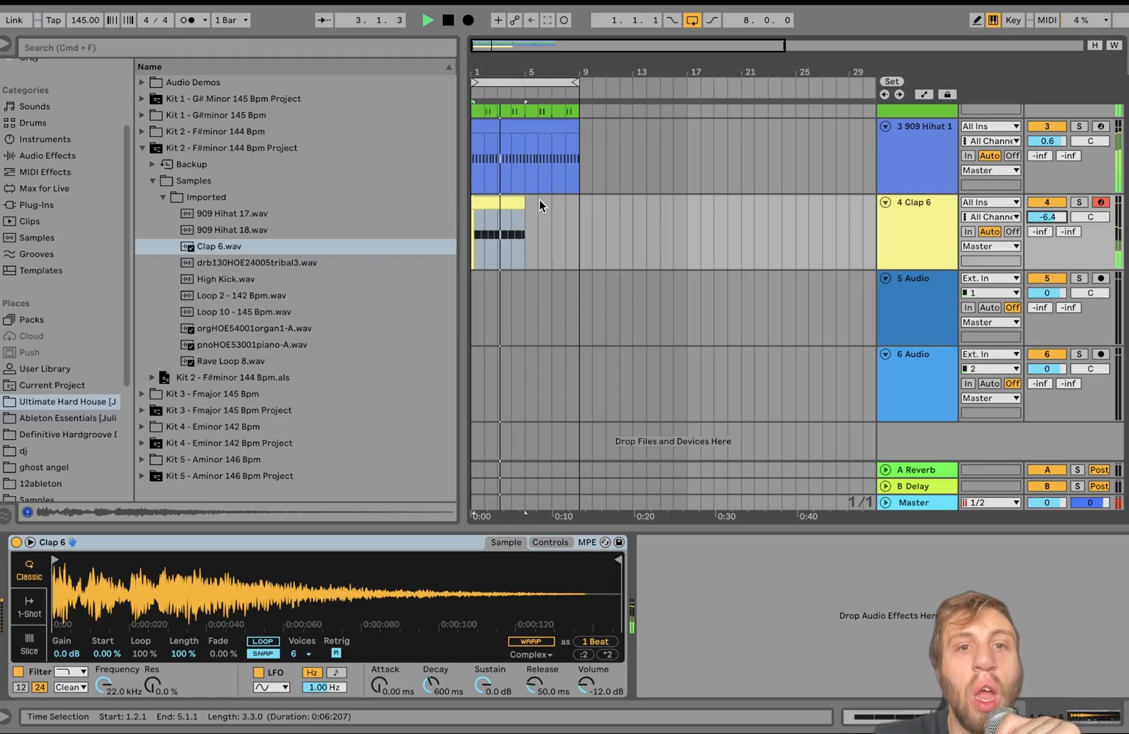
drag(520, 202, 579, 203)
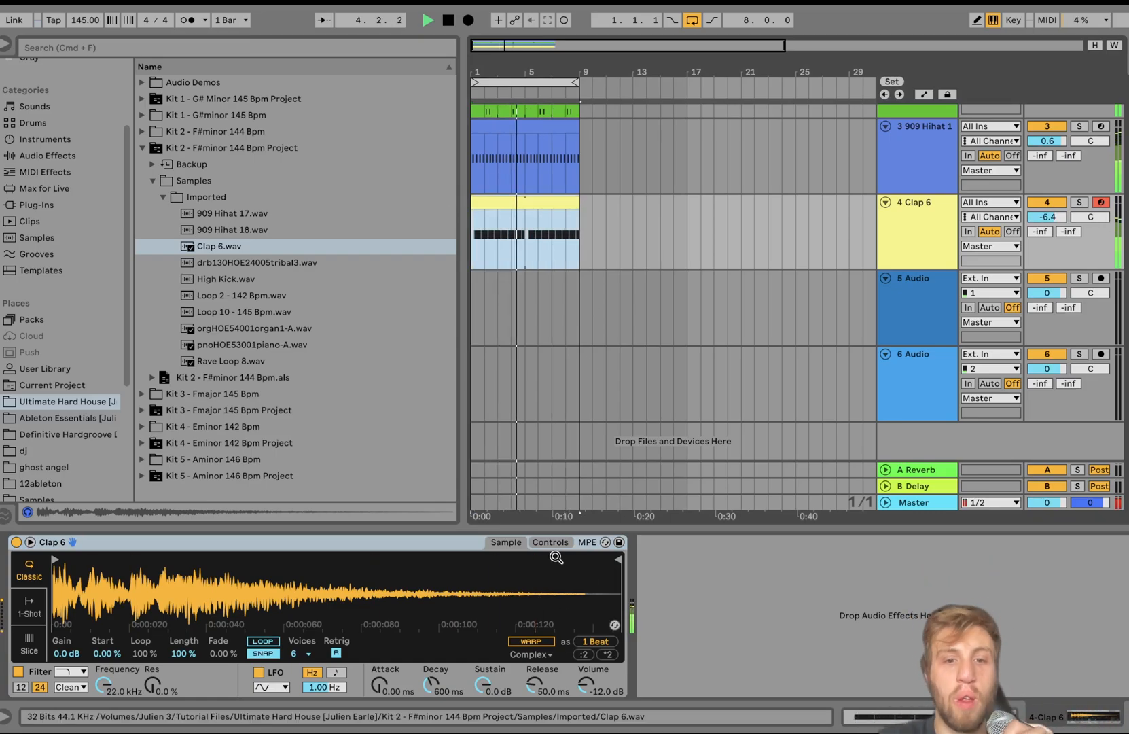
Transpose the Clap 6 sample down to -3 st
click(551, 542)
drag(541, 642, 544, 648)
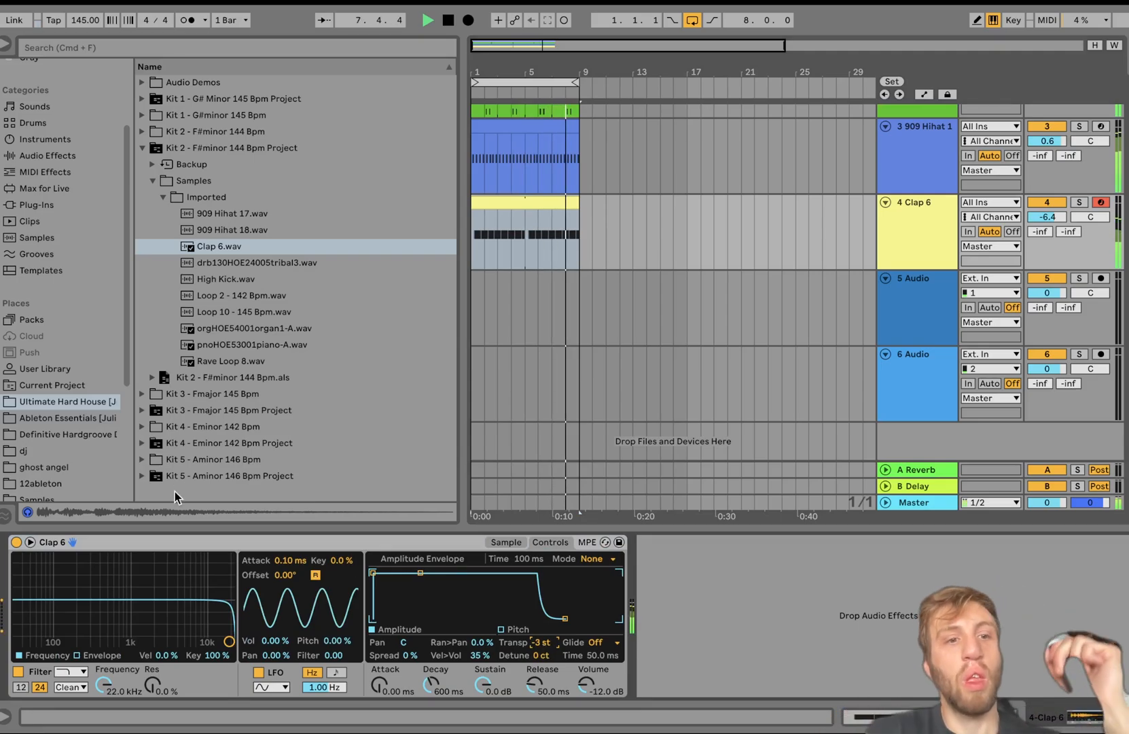
Add Loop 1 - 145 Bpm.wav and Loop 8 - 142 Bpm.wav from Kit 3's imported samples to audio tracks 5 and 6 at bar 1
click(143, 412)
key(Down)
key(Down)
key(Right)
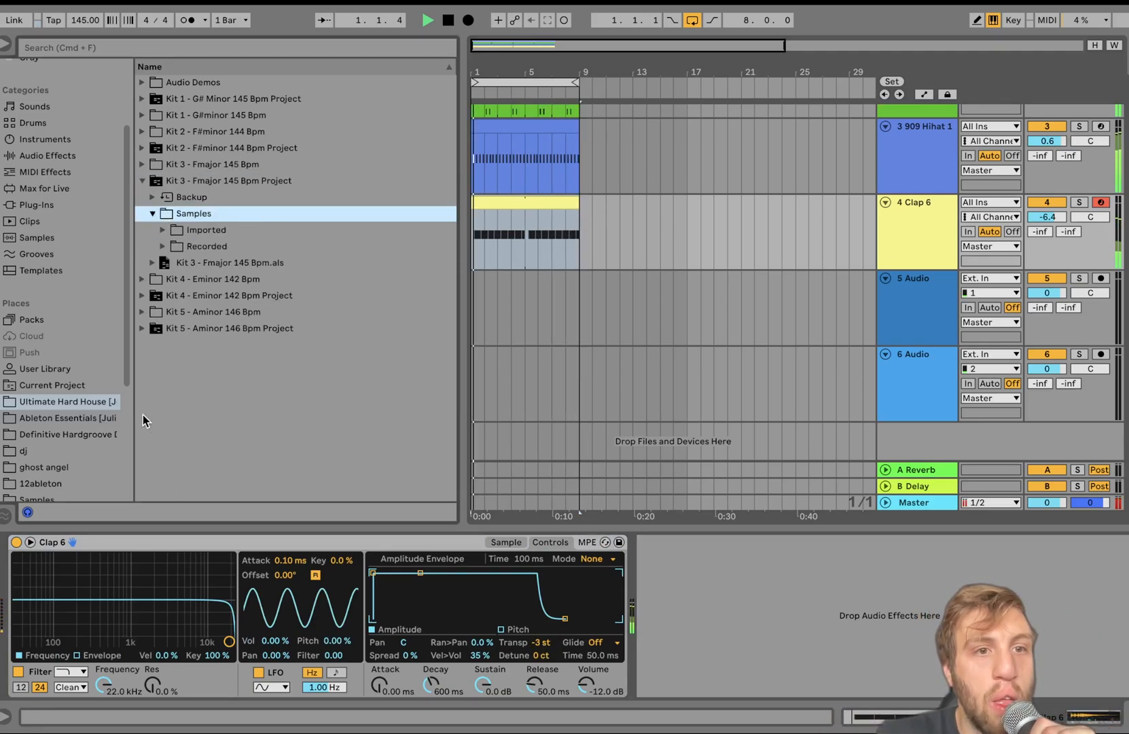
key(Down)
key(Right)
key(space)
drag(223, 310, 473, 322)
drag(272, 343, 474, 389)
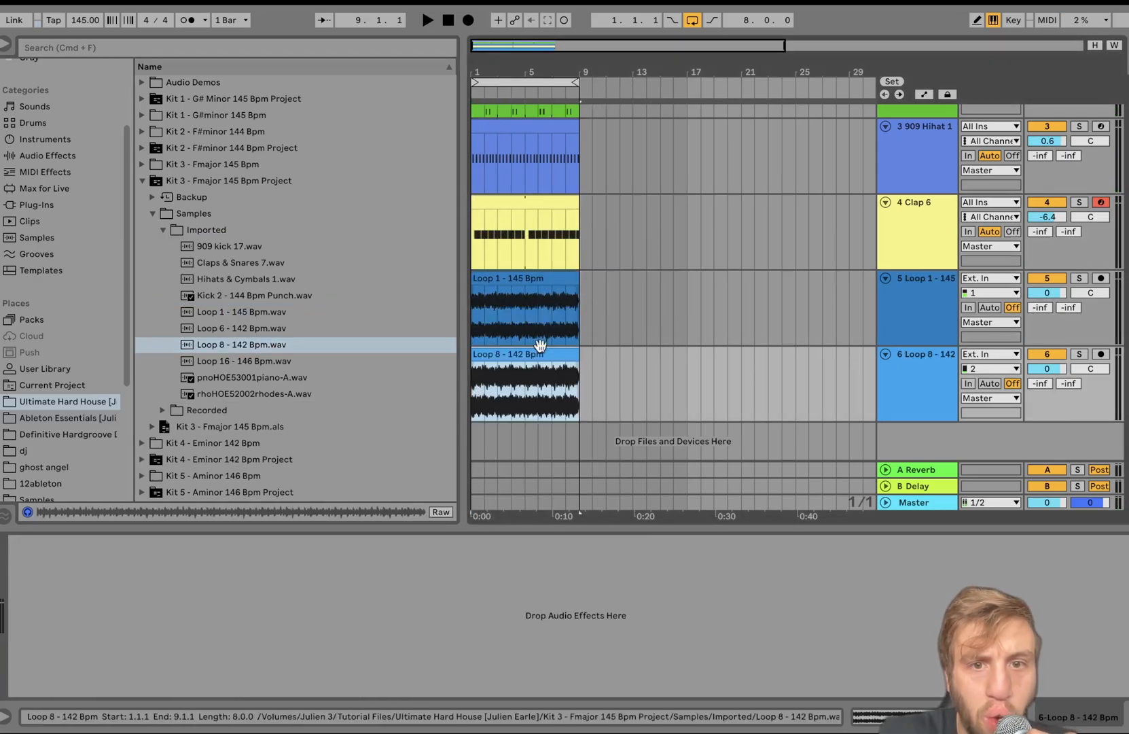
Set the volume of both loop tracks together to -14.8 dB and audition the mix
click(912, 353)
shift+click(902, 294)
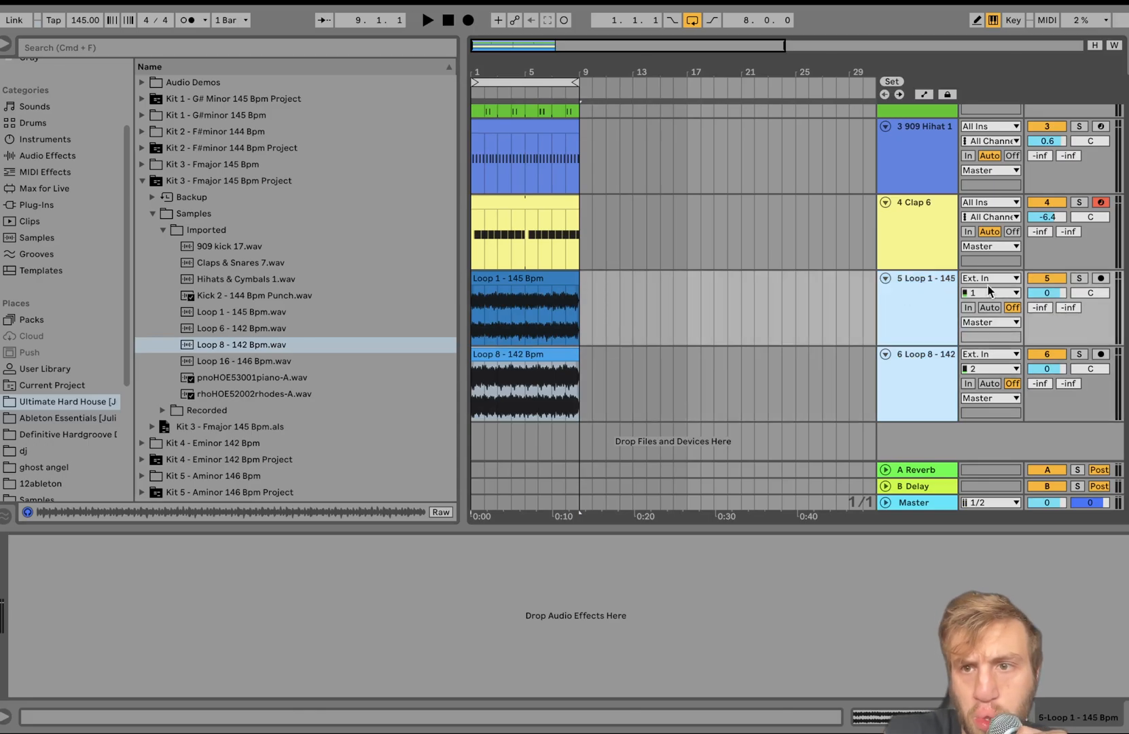
drag(1047, 293, 1047, 307)
key(space)
Add Kit 2's drb130HOE24005tribal3.wav on a new audio track from bar 1, extend it to eight bars and solo it
click(136, 147)
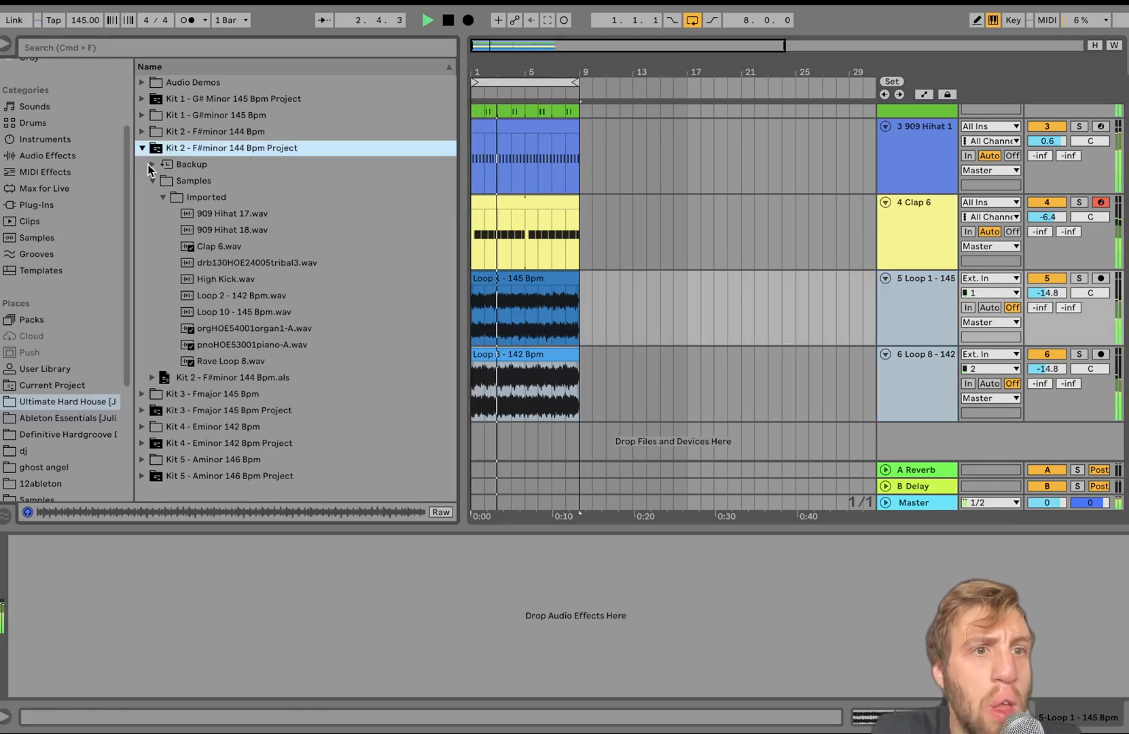
click(258, 265)
drag(258, 265, 477, 443)
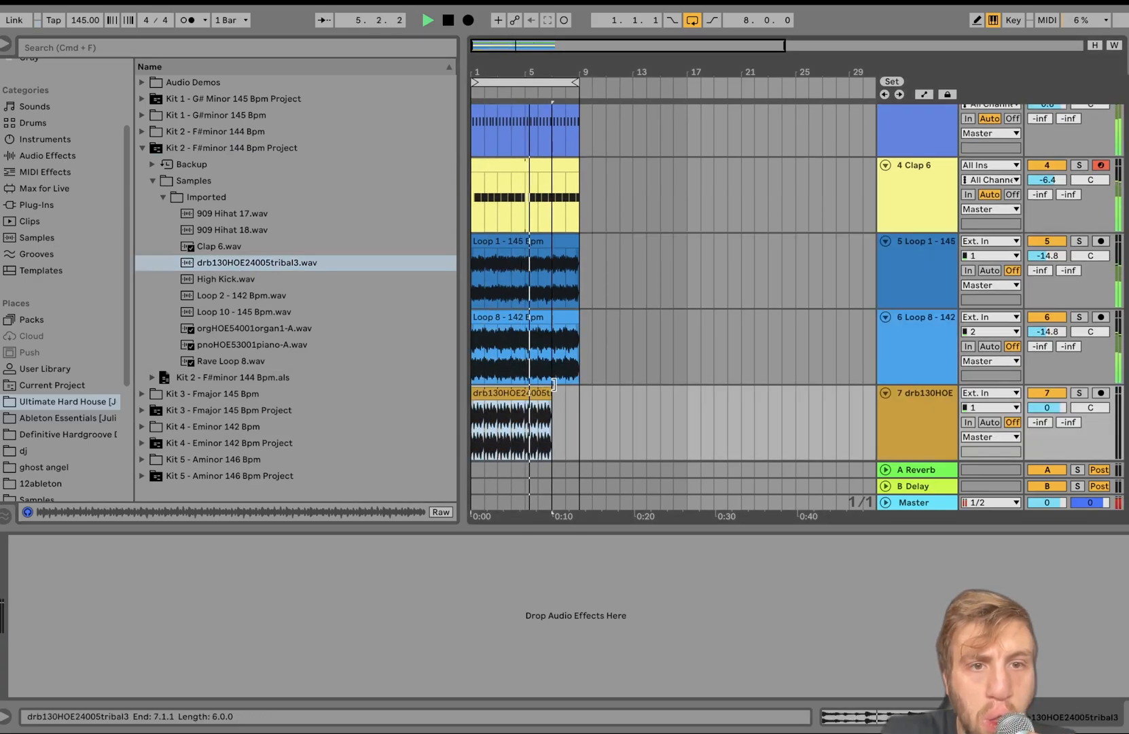
click(1079, 392)
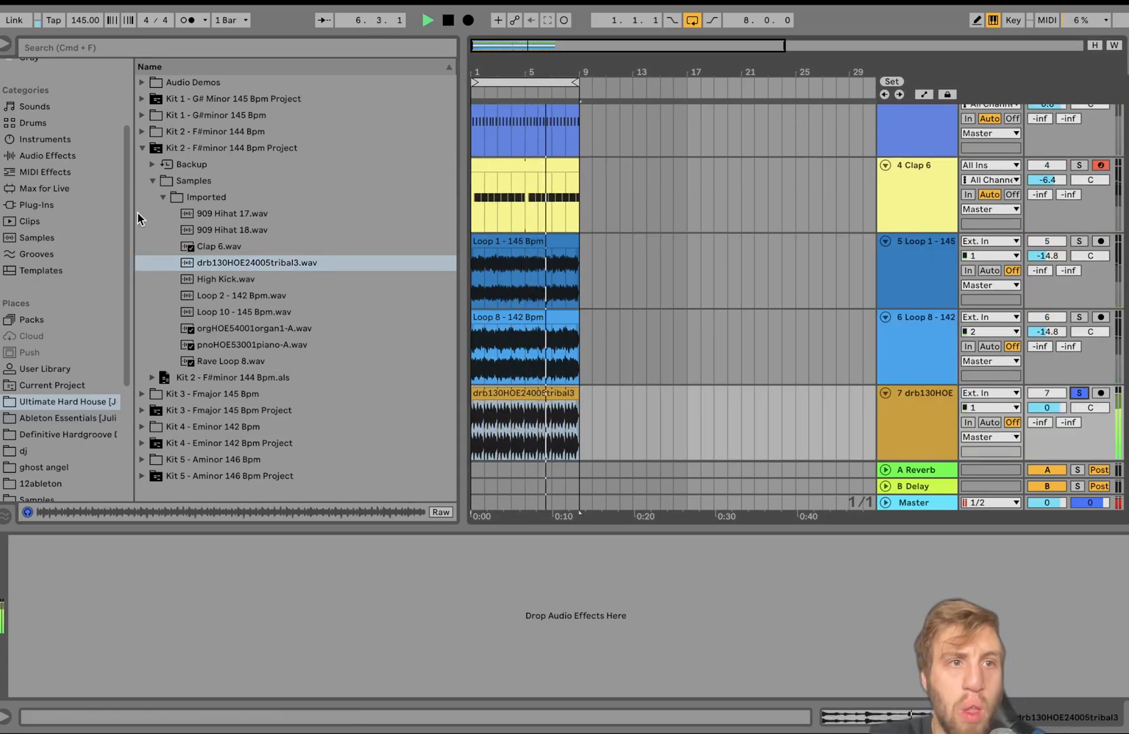
Add Auto Filter and Auto Pan to the tribal loop track
click(35, 157)
key(space)
scroll(246, 118, up, 5)
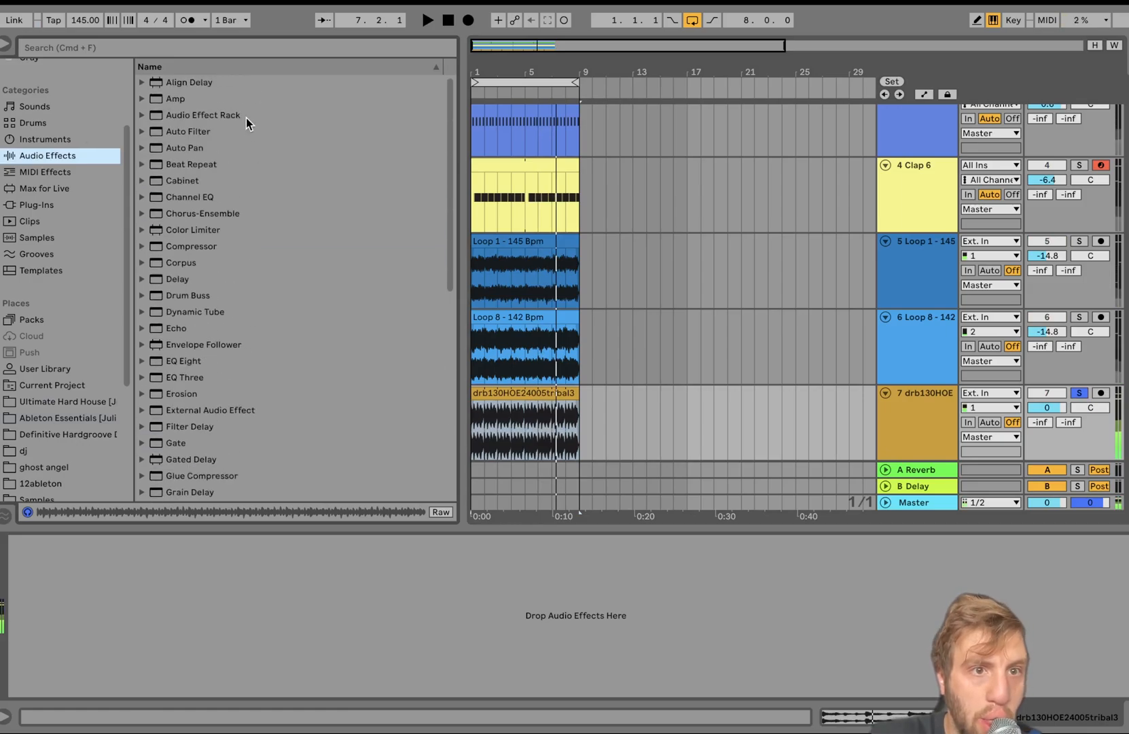
double_click(181, 131)
double_click(180, 146)
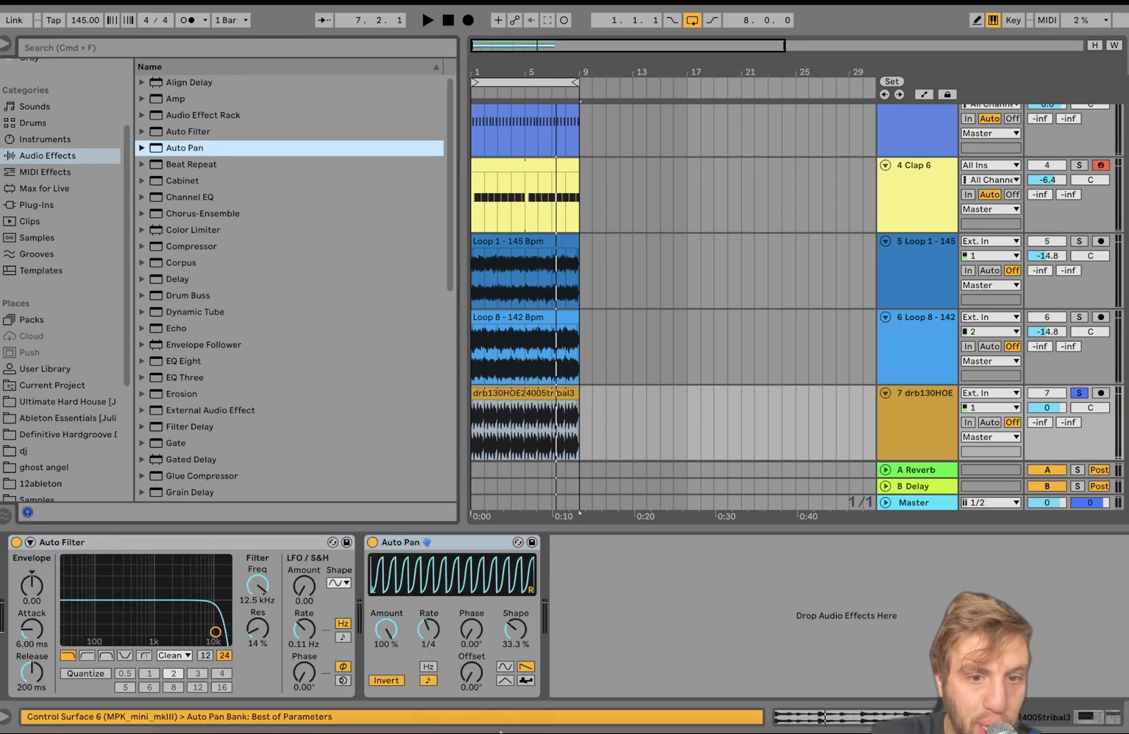
Set the tribal loop's Auto Filter to high-pass at 814 Hz with 12% resonance and its Auto Pan amount to 91.3%, and audition it
click(402, 638)
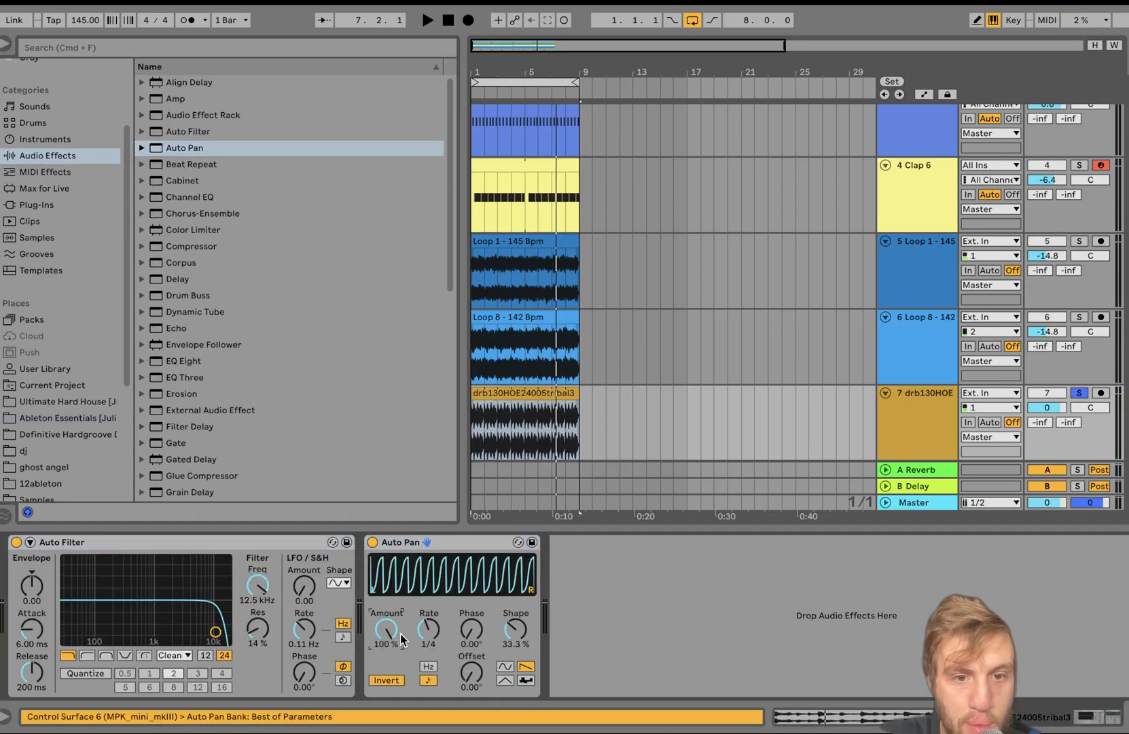
click(86, 655)
drag(109, 647, 149, 632)
key(space)
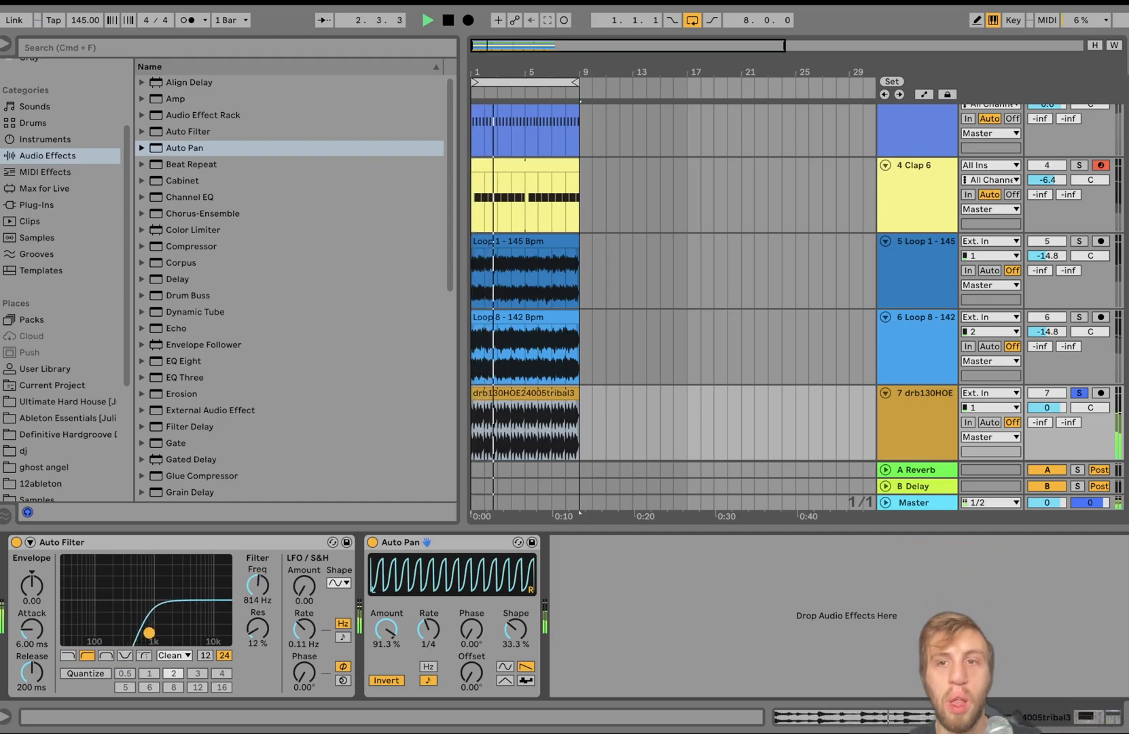
Unsolo the tribal loop track and set its volume to -8.1 dB
click(1078, 393)
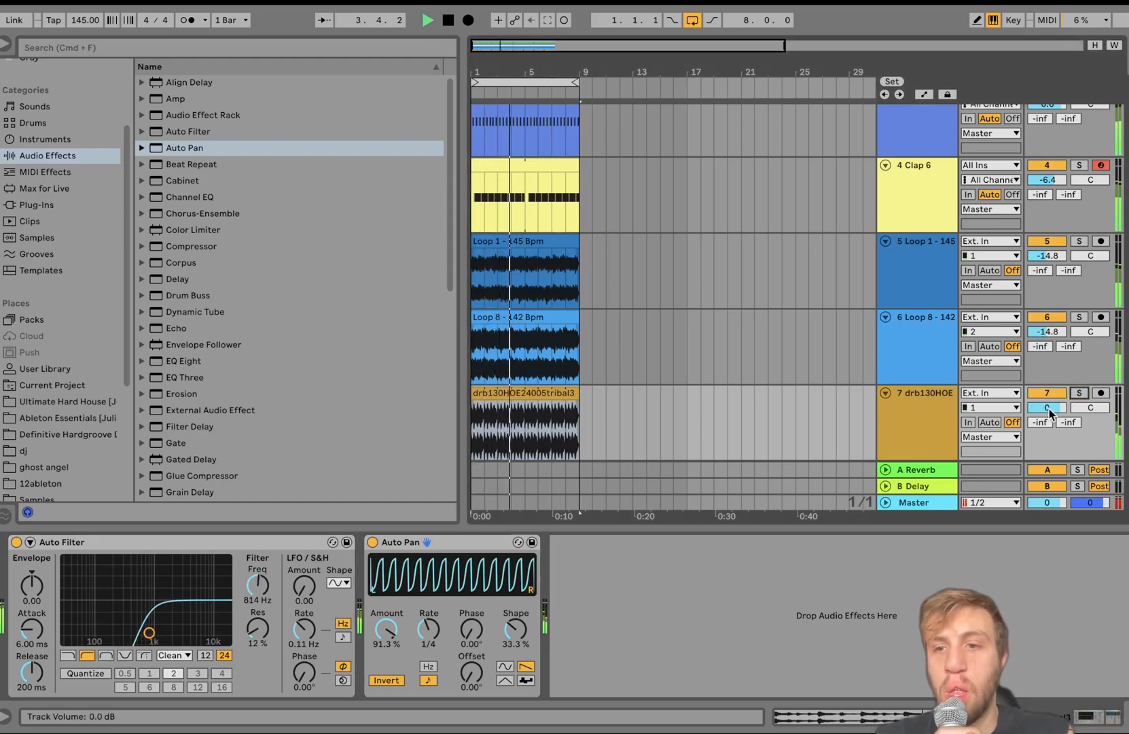
drag(1048, 408, 1049, 413)
scroll(1043, 397, down, 2)
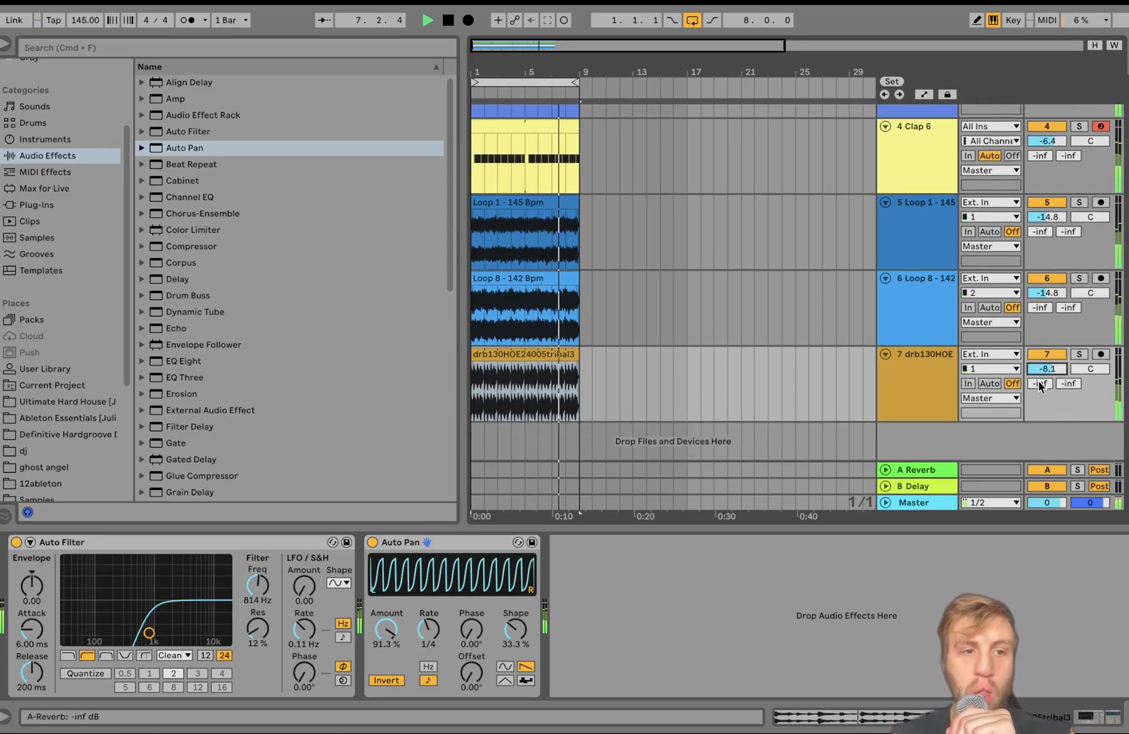
Open the imported samples of Kit 5 - Aminor 146 Bpm Project and preview them through to Loop 18 - 147 Bpm.wav
click(104, 404)
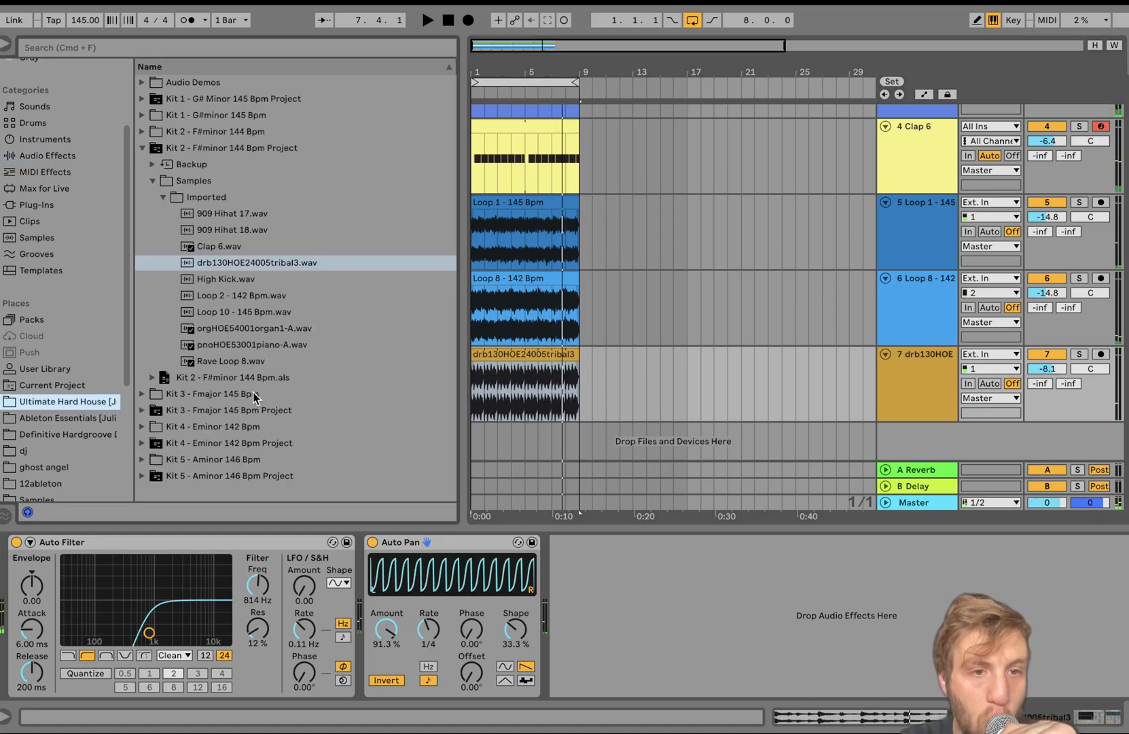
click(213, 476)
key(Down)
key(Down)
key(Down)
key(Right)
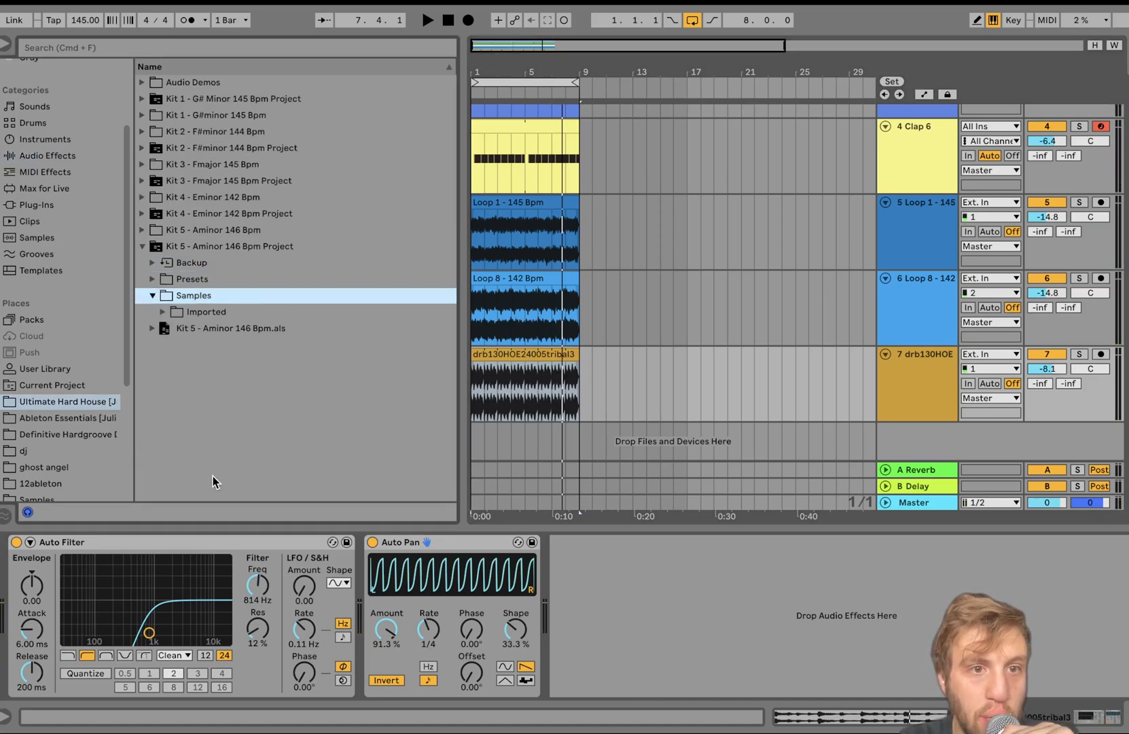
key(Down)
key(Right)
key(Down)
key(Down)
key(Down)
key(Down)
key(Down)
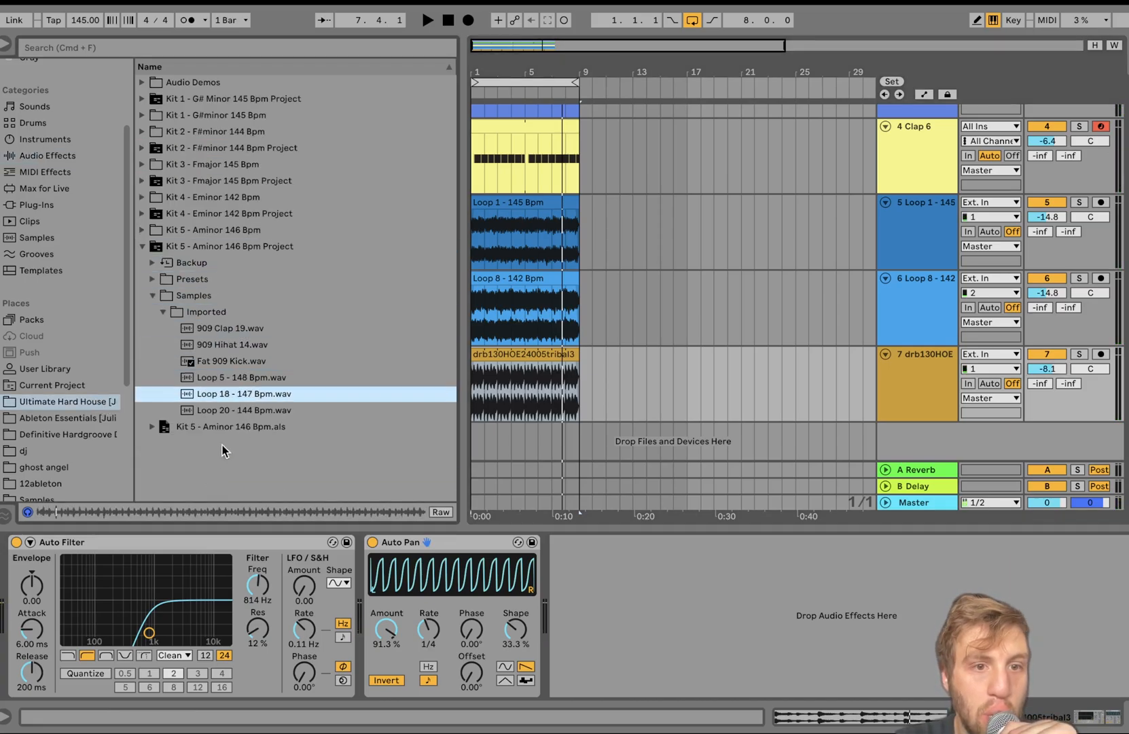
Add Loop 18 - 147 Bpm.wav on a new audio track from bar 1, set its volume to -10.6 dB and audition the mix
drag(248, 394, 471, 434)
key(space)
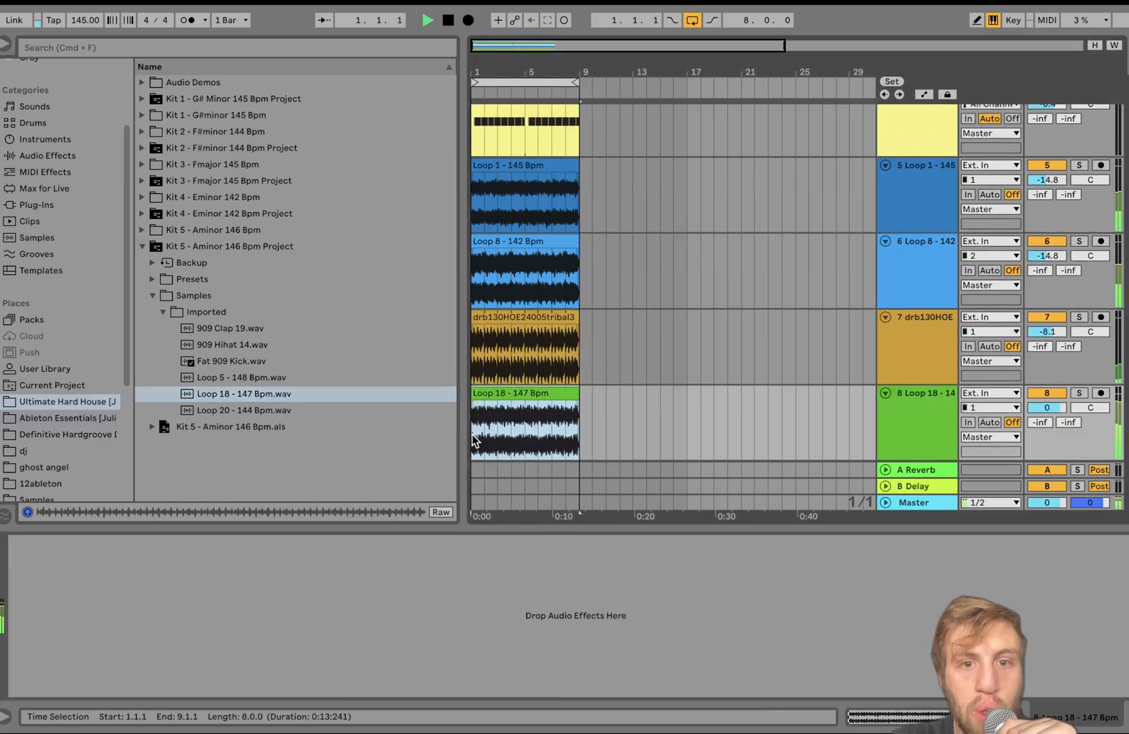
mouse_move(1054, 407)
mouse_down()
mouse_move(1055, 424)
mouse_move(1055, 410)
mouse_up()
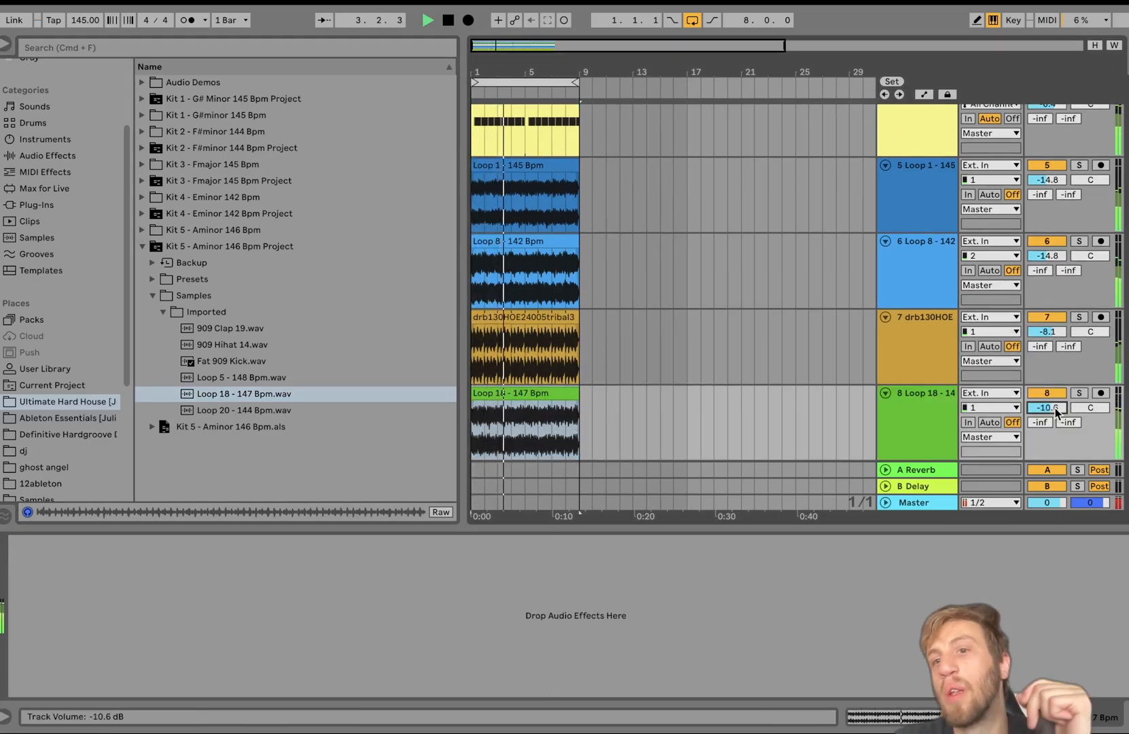
scroll(1055, 408, up, 5)
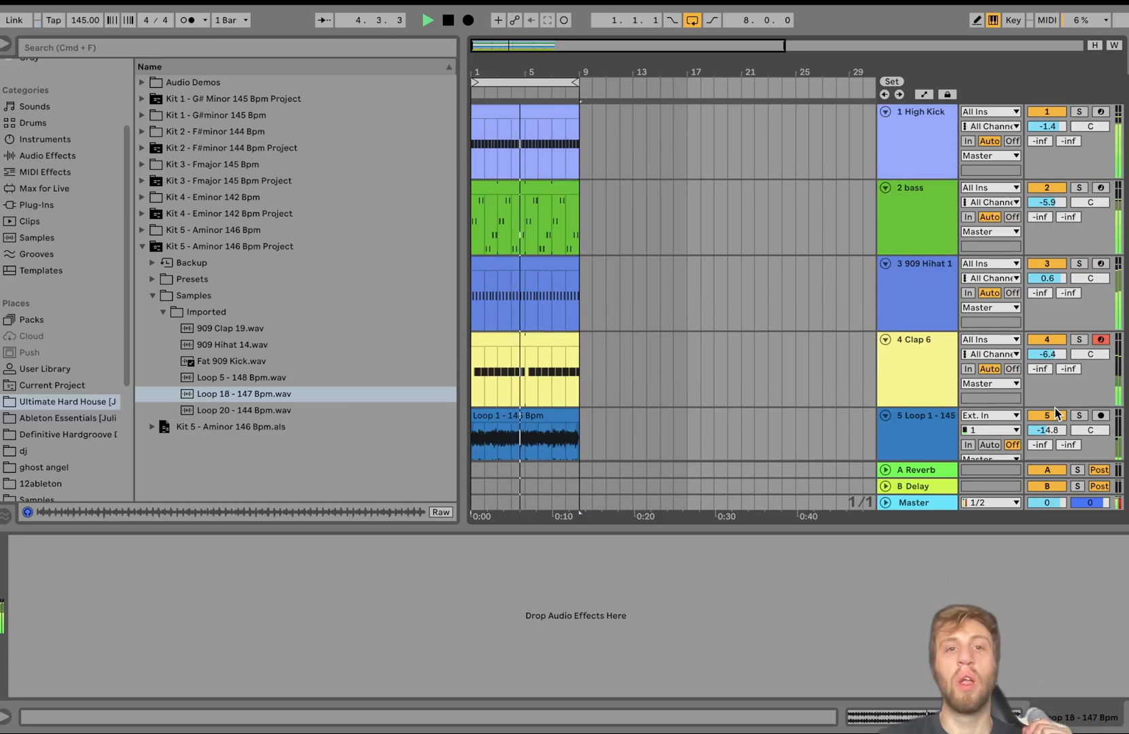
key(space)
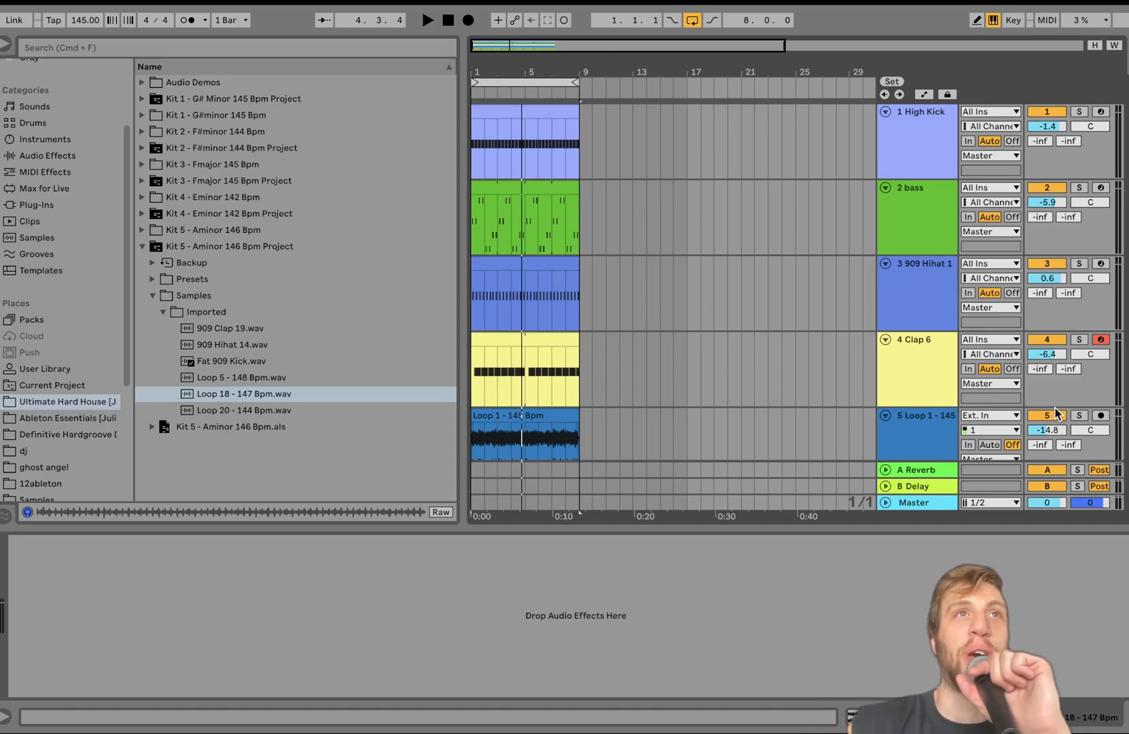
key(space)
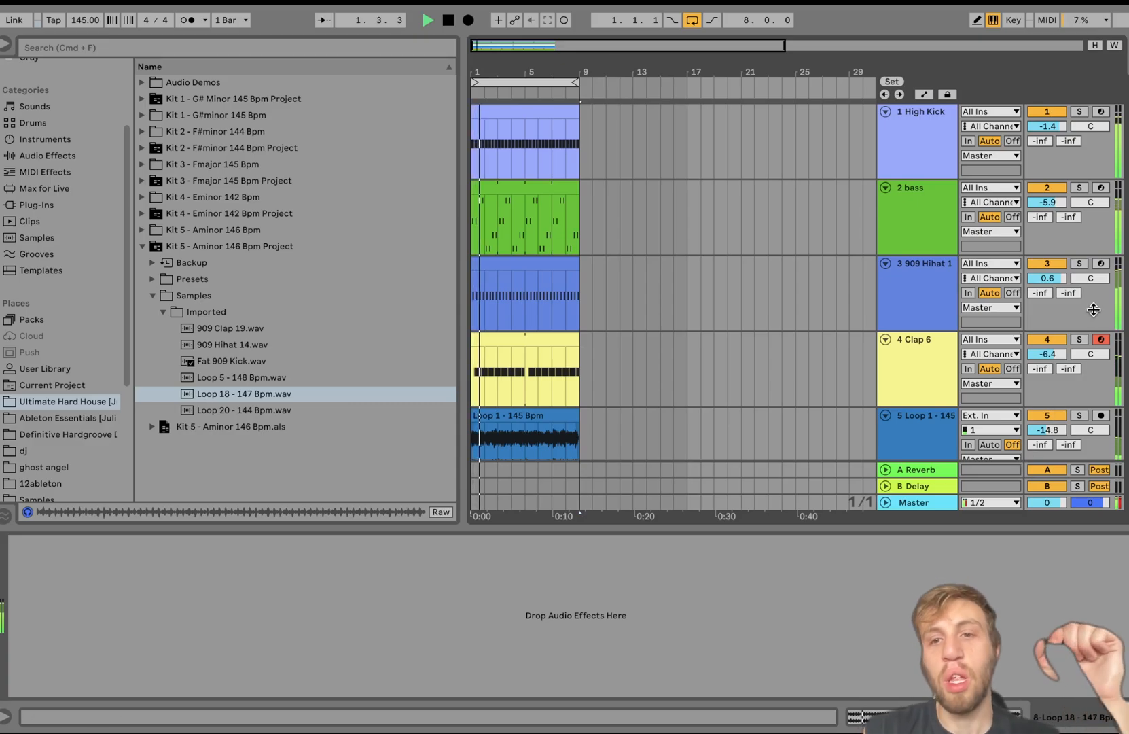
Group the four percussion loop tracks, from Loop 1 to Loop 18
scroll(845, 399, down, 3)
scroll(846, 399, down, 2)
click(914, 148)
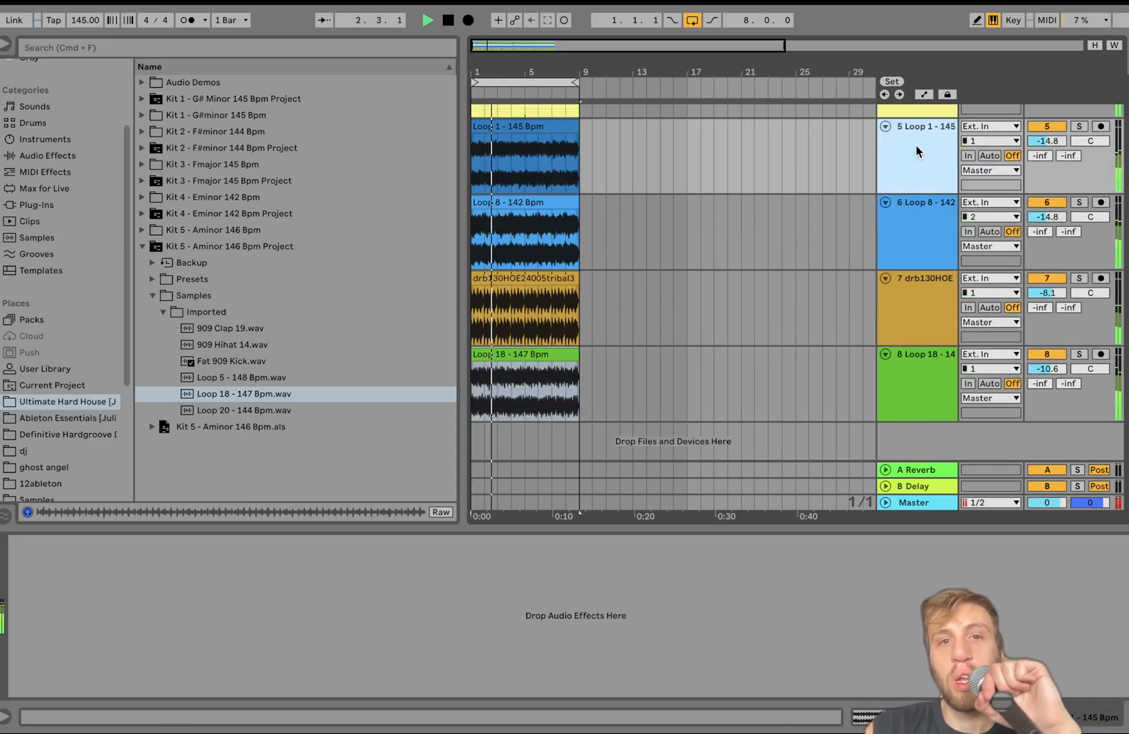
shift+click(940, 358)
key(super+g)
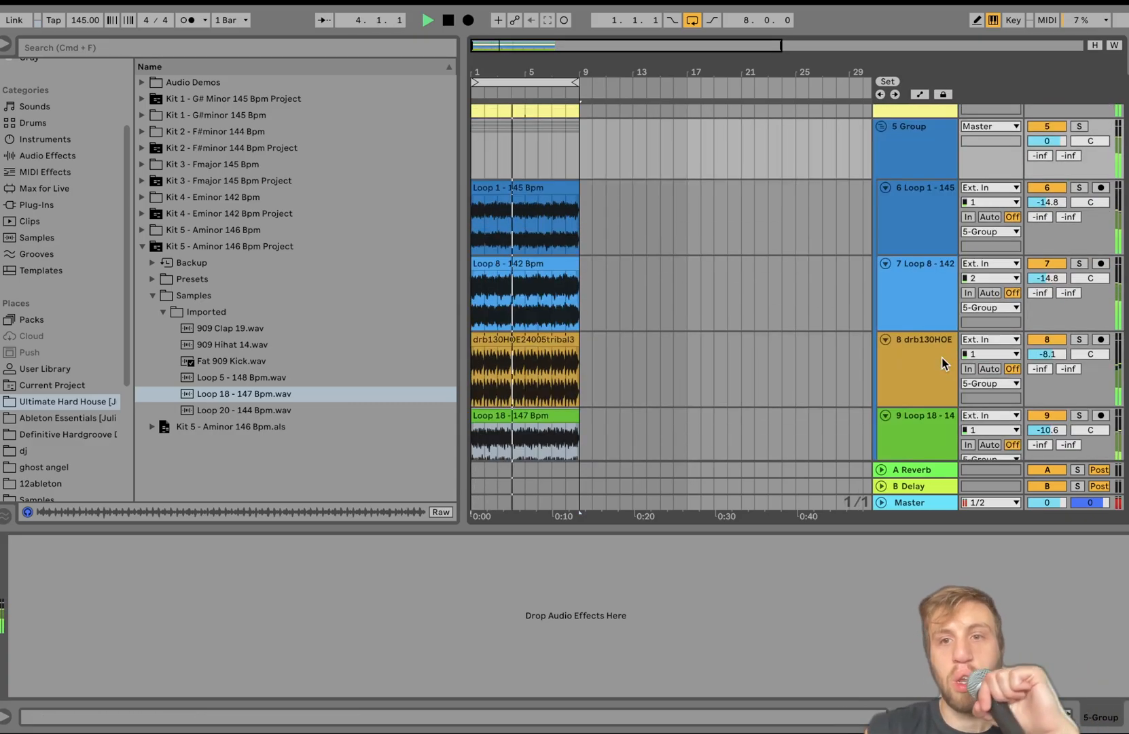
Copy the tribal loop's Auto Pan to the loop group, with its amount at 52.4%, and set the group volume to 1.1 dB
click(927, 367)
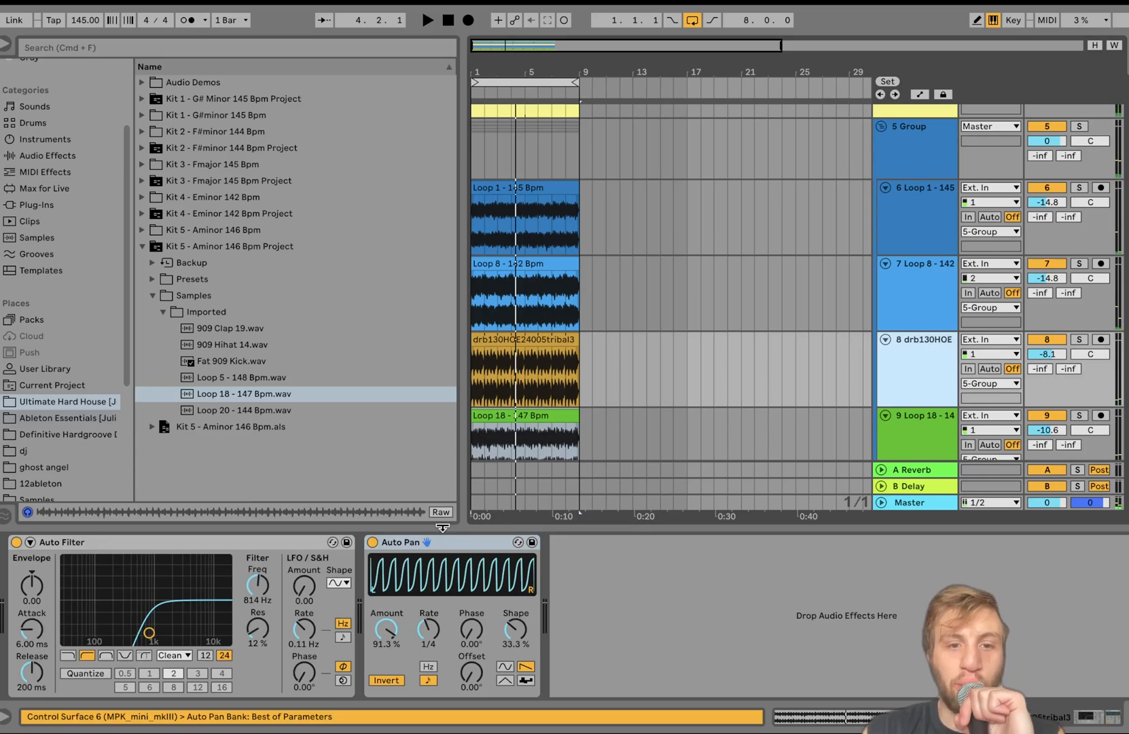
click(550, 160)
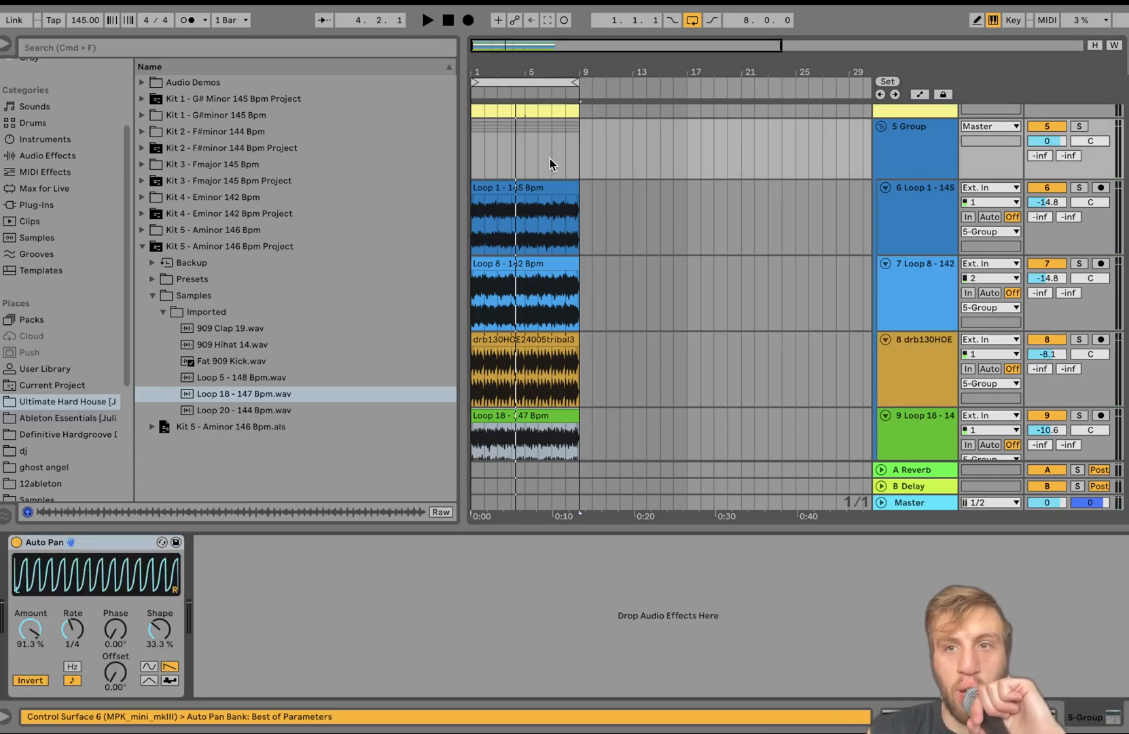
key(space)
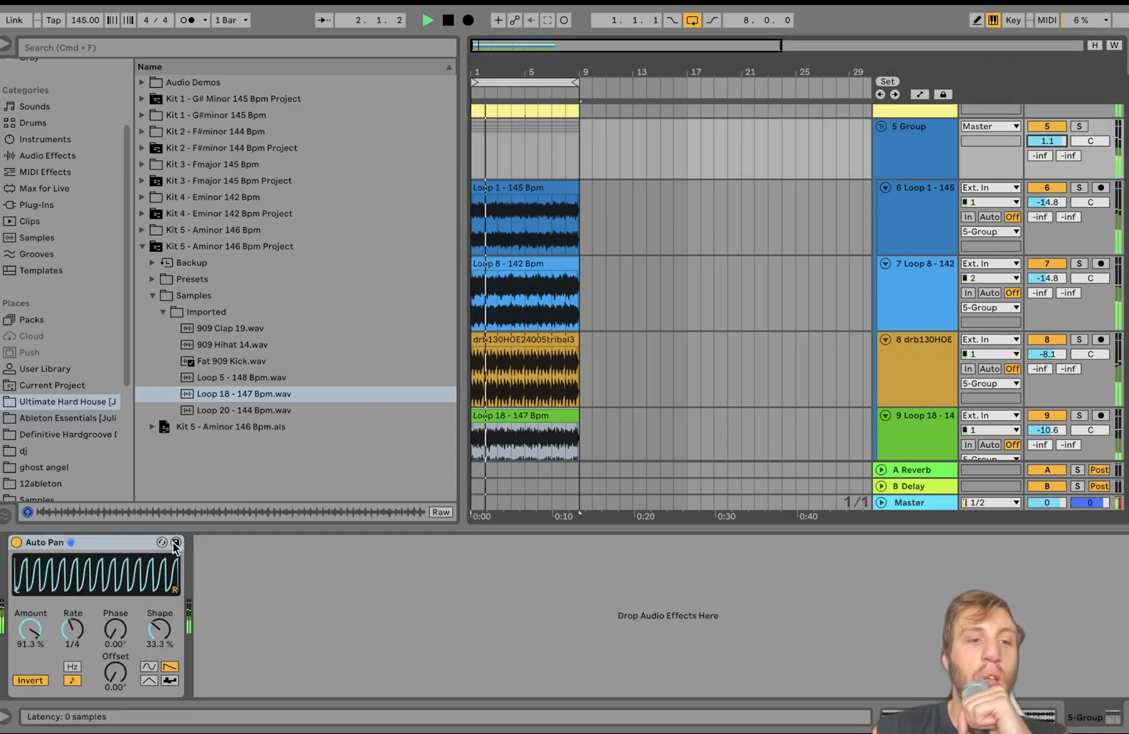
drag(34, 629, 38, 635)
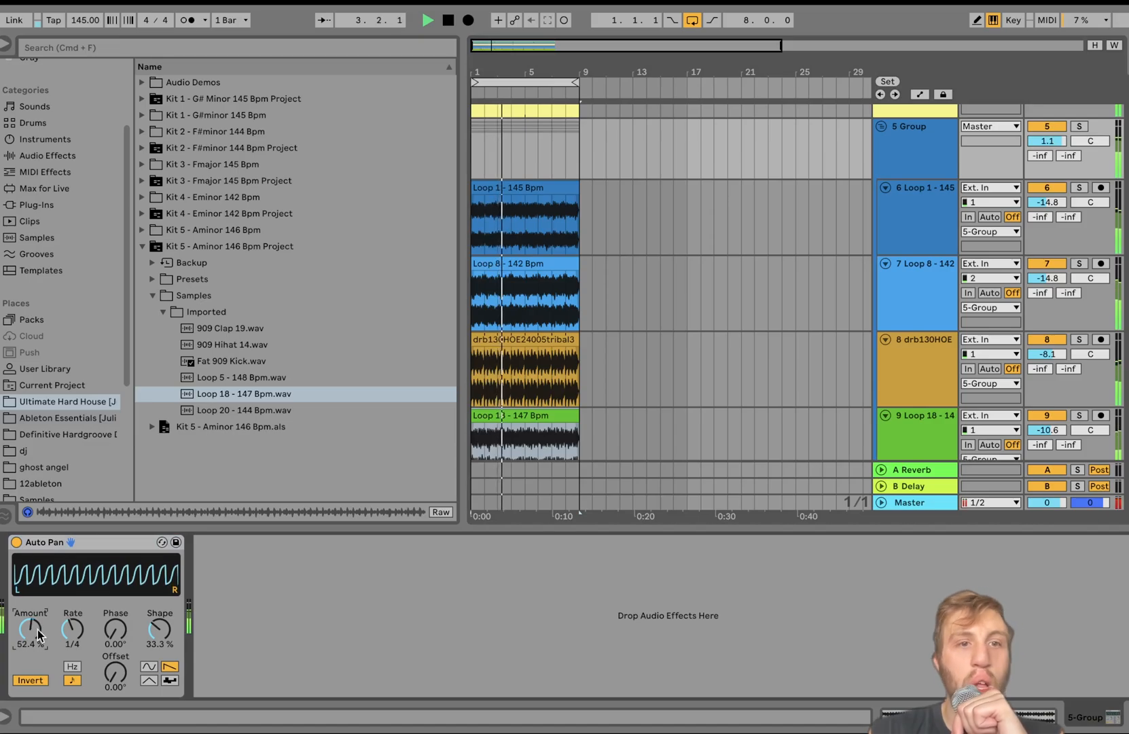
Collapse the loop group and insert a new MIDI track below it
click(884, 127)
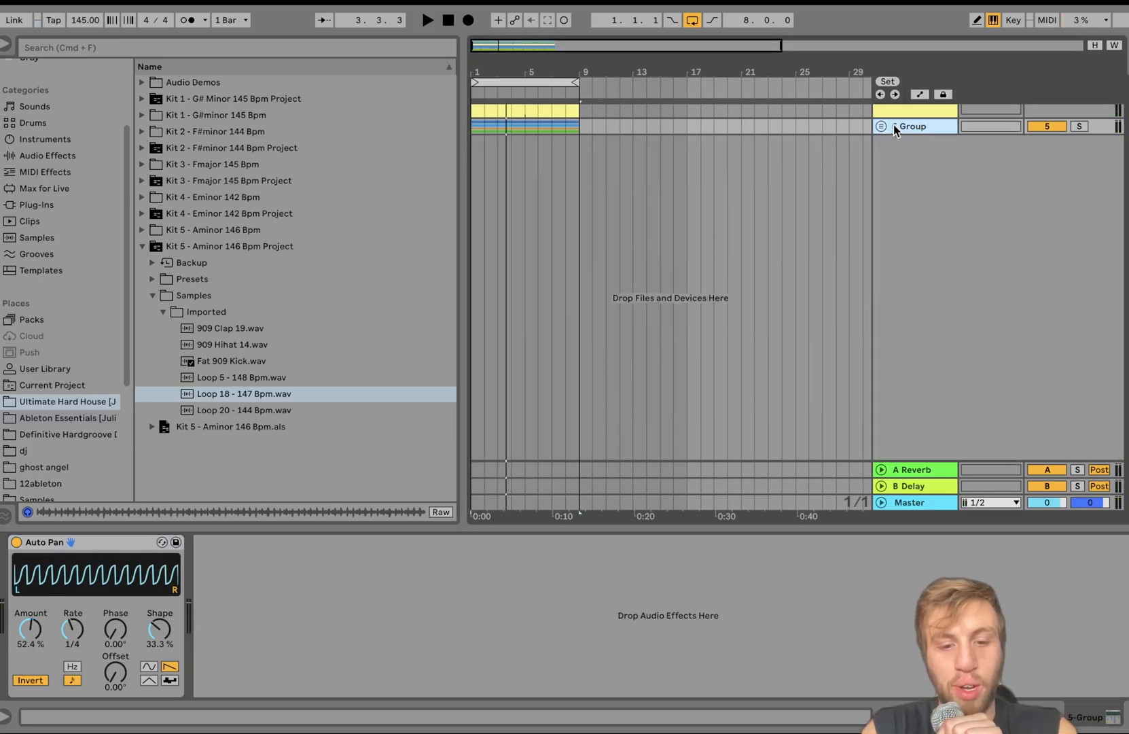
key(super+shift+t)
key(space)
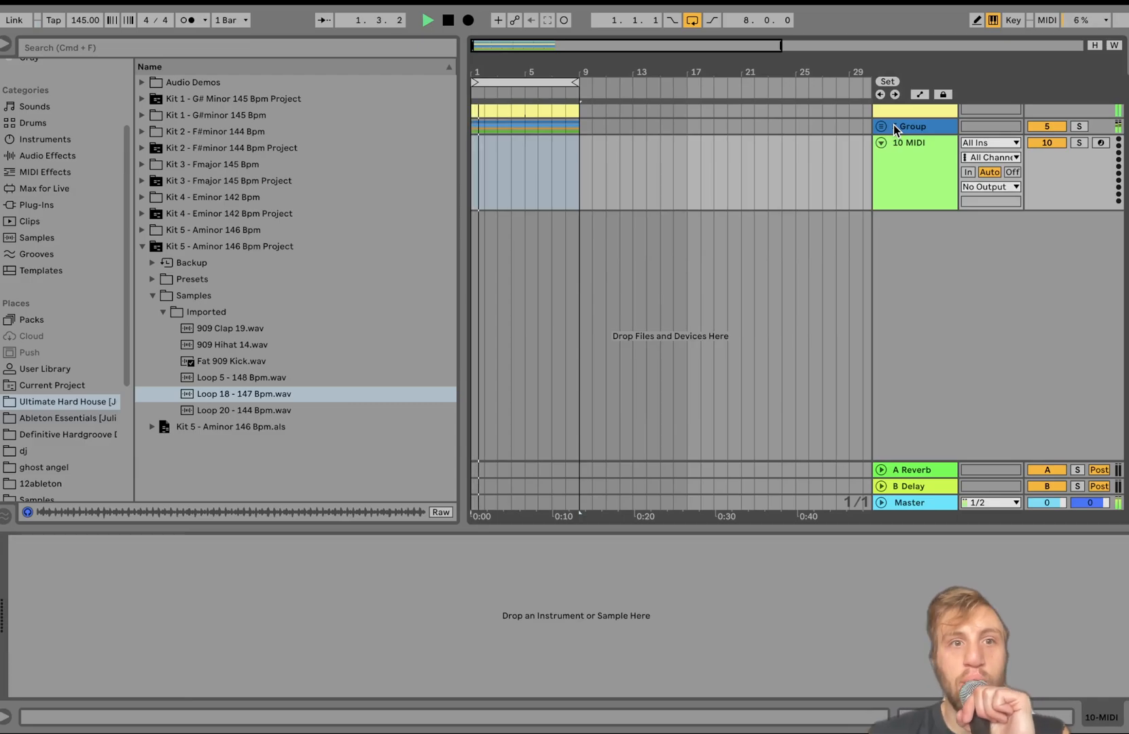
Search the kit folder for "pian" and preview Kit 2's piano sounds through to pnoHOE53001piano-A.wav
click(141, 99)
click(152, 132)
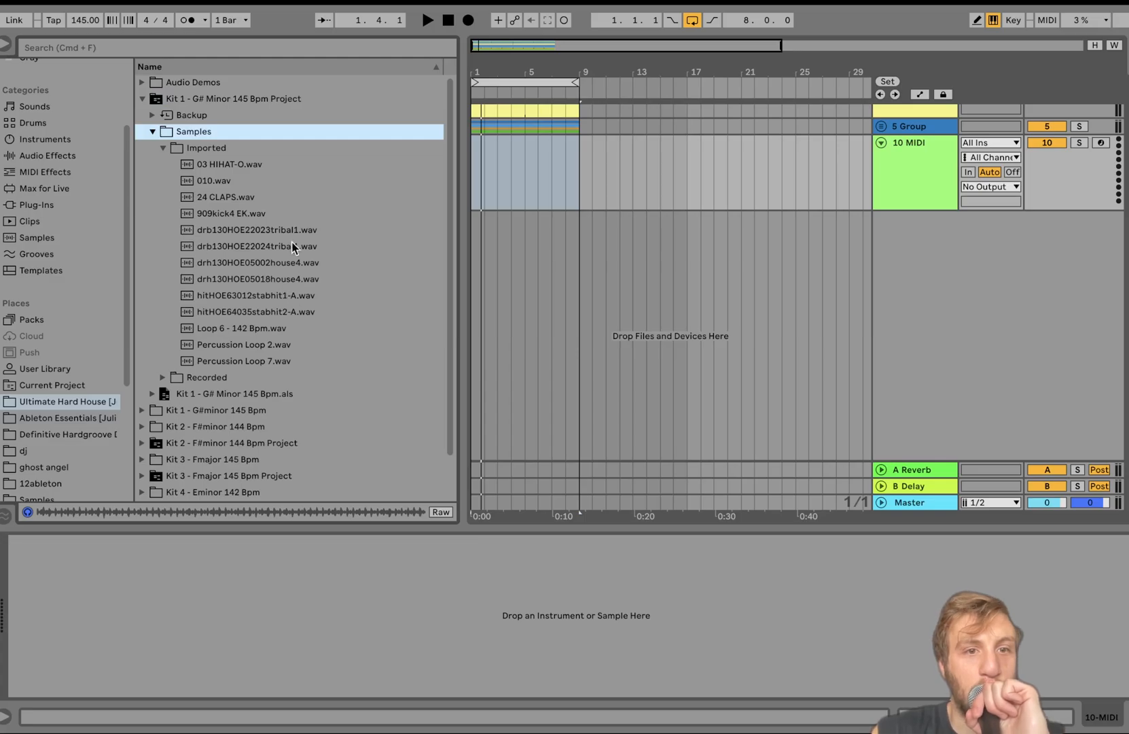
click(279, 50)
text(pian)
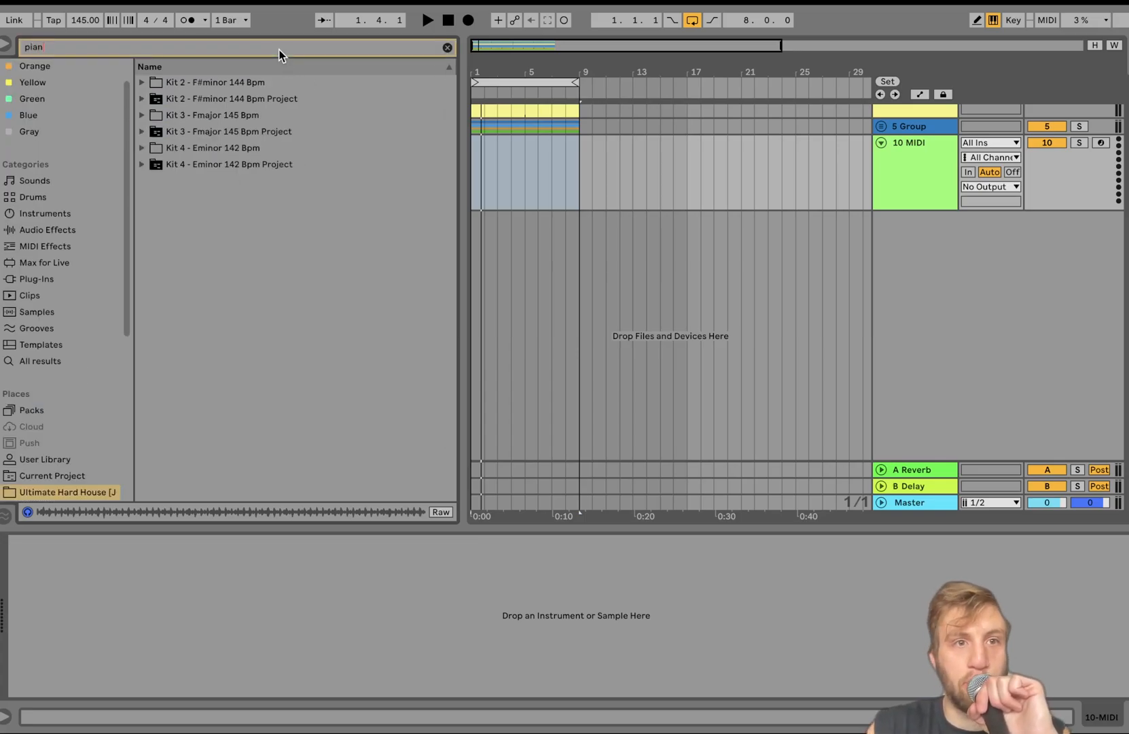
key(Down)
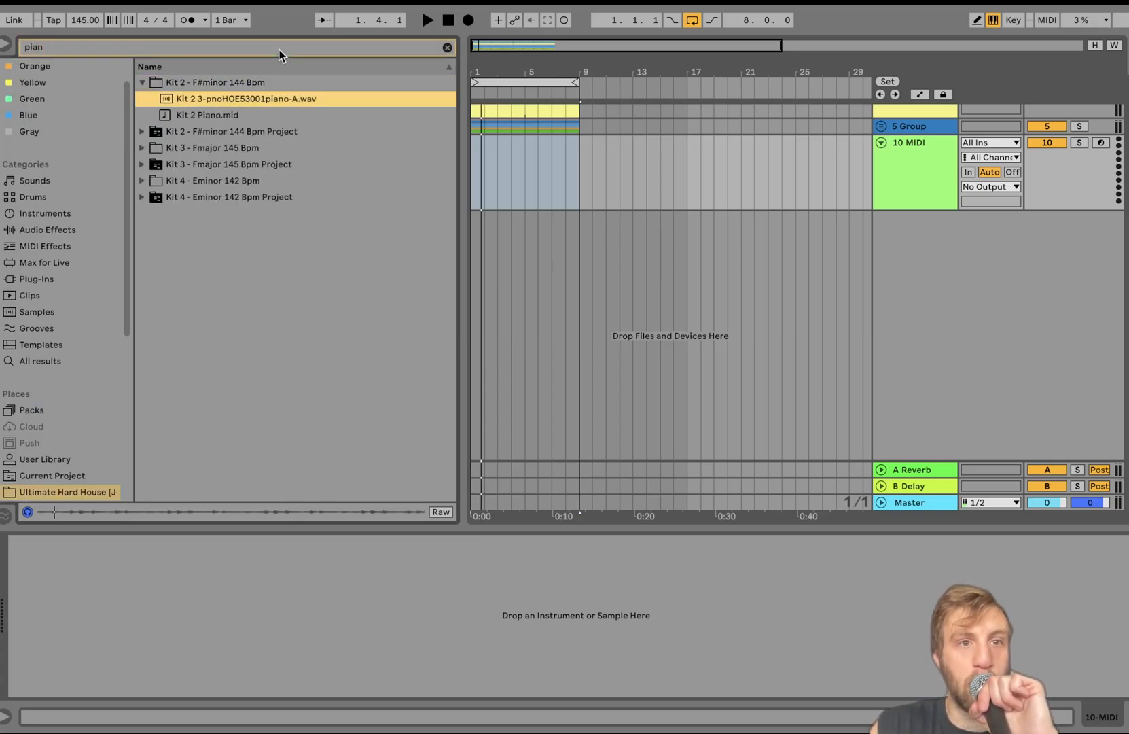
key(Down)
key(Down)
key(Down)
key(Down)
key(Down)
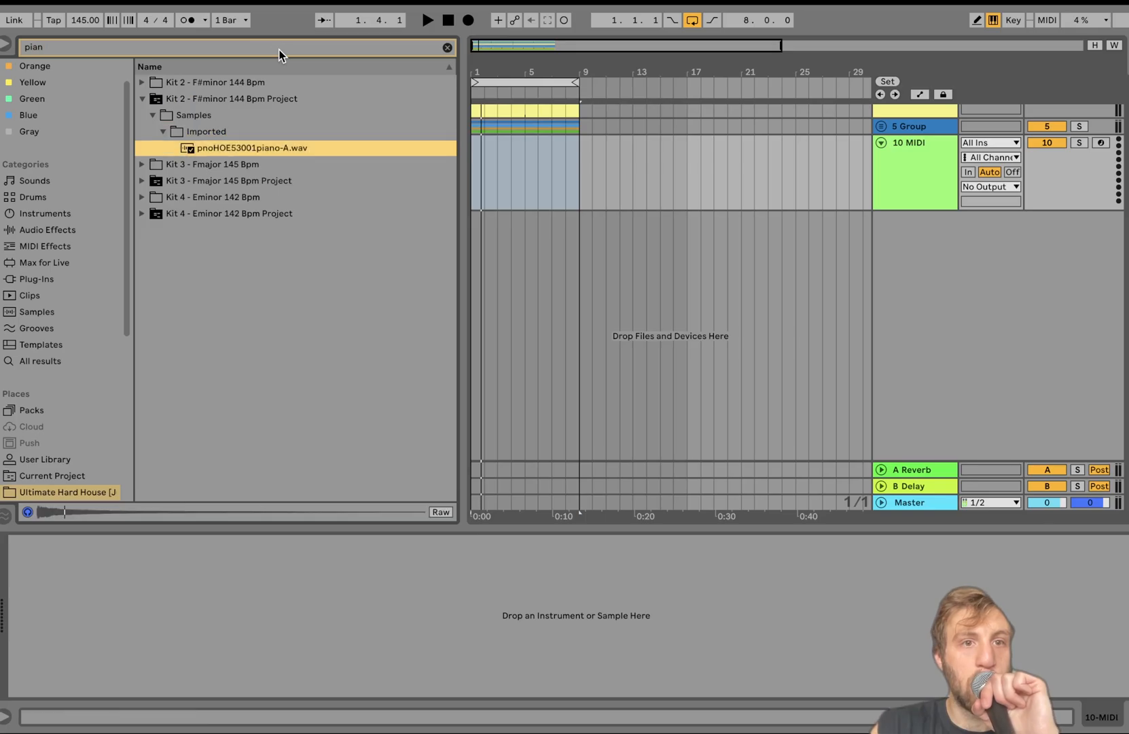
Load pnoHOE53001piano-A.wav onto the new MIDI track and transpose it by +3 st
key(Return)
click(548, 542)
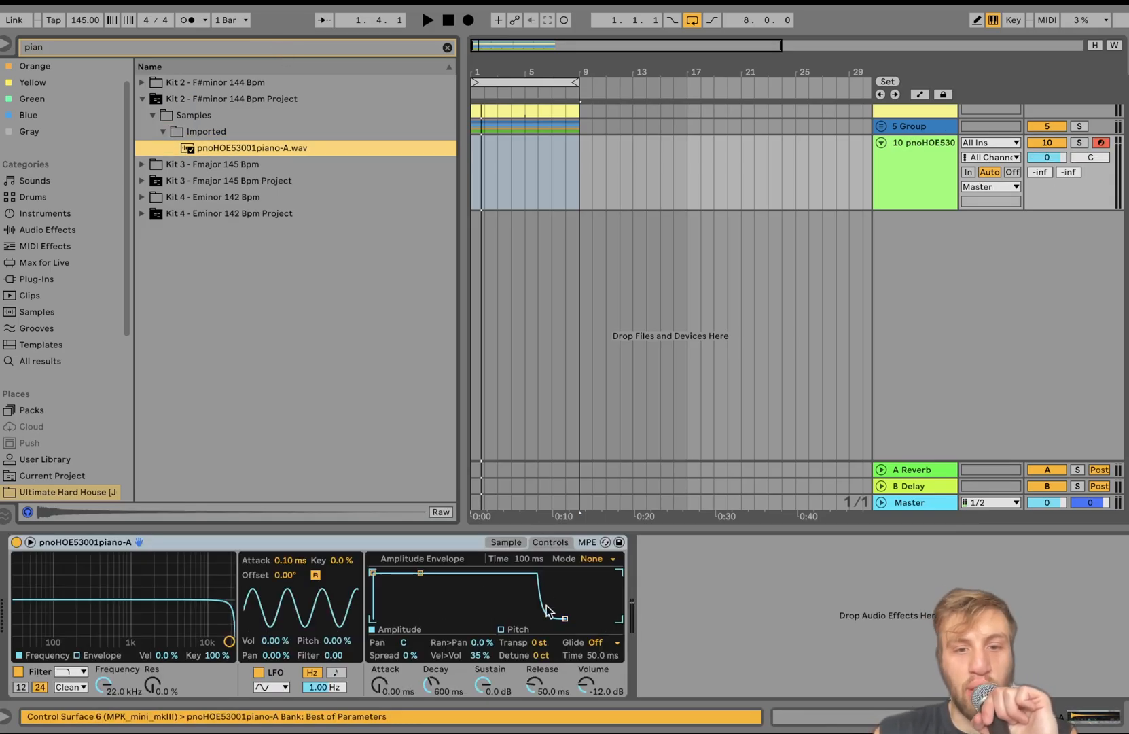
key(Up)
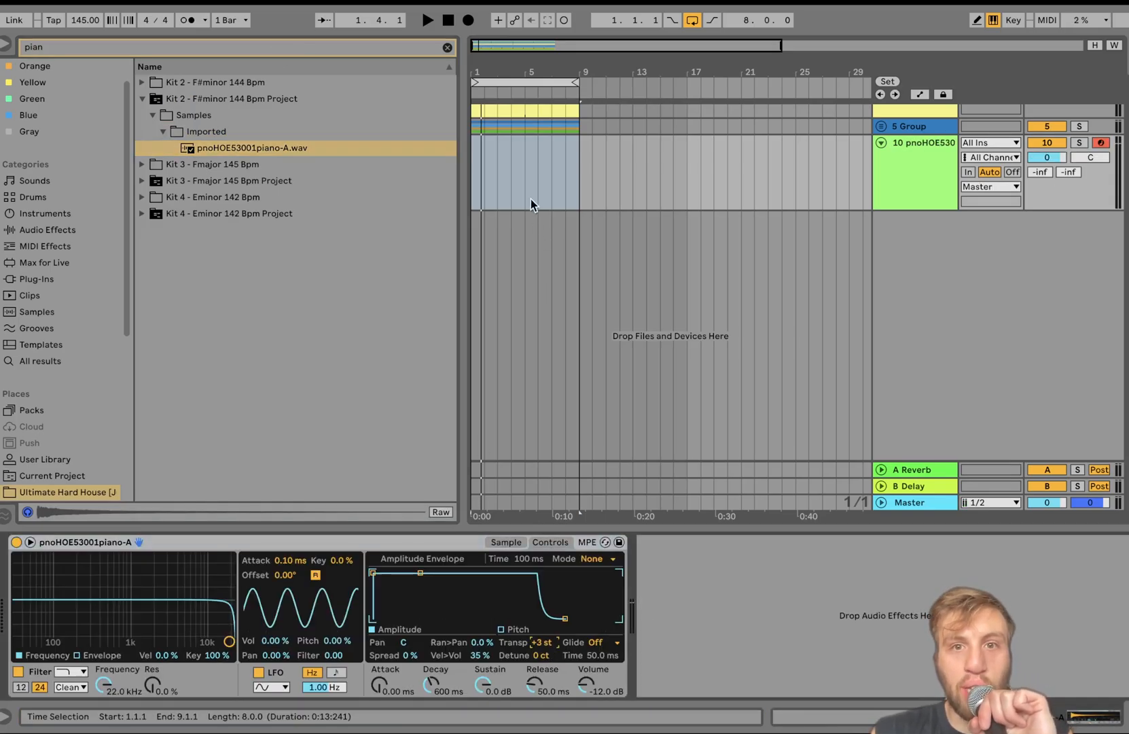
Insert an empty four-bar MIDI clip on the piano track from bar 1
scroll(581, 193, up, 5)
scroll(580, 188, down, 2)
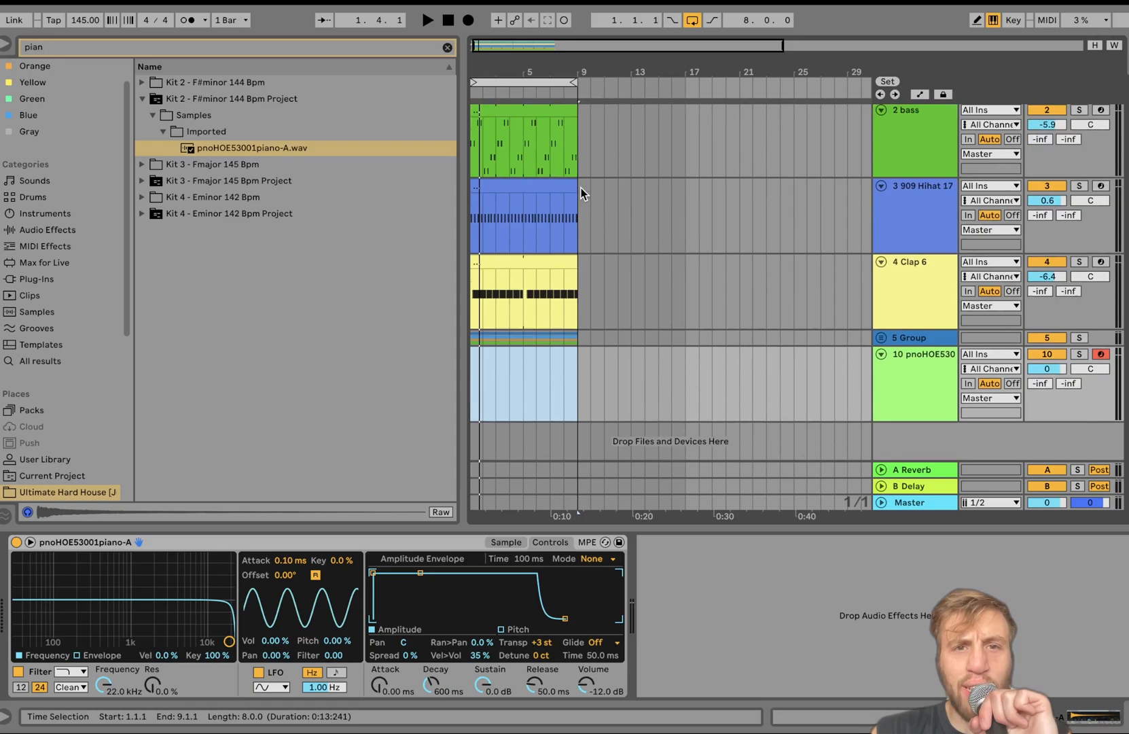
click(582, 399)
drag(524, 392, 437, 392)
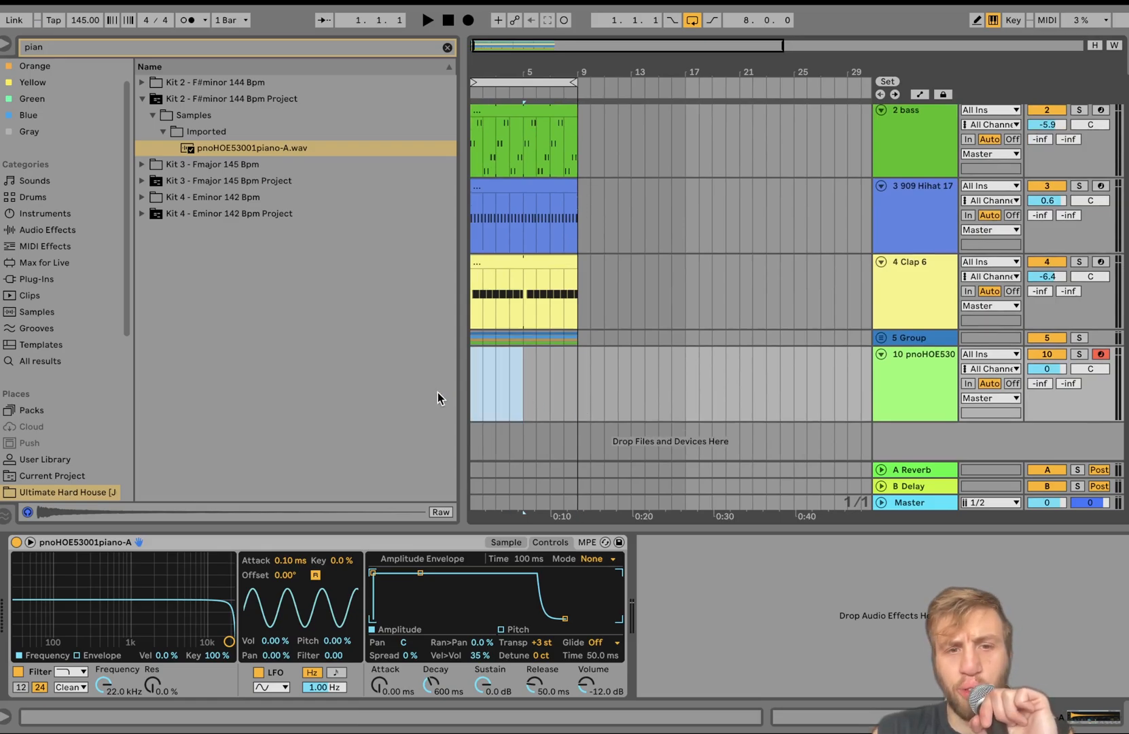
key(super+shift+m)
click(1100, 721)
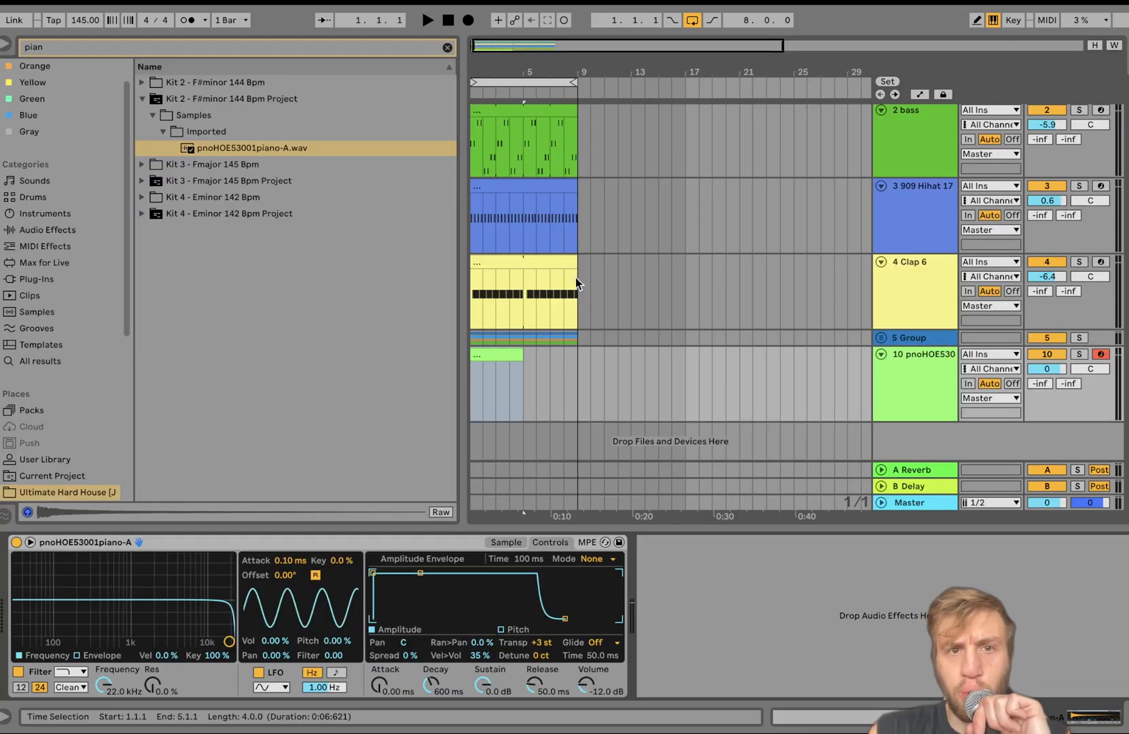
Examine the notes in the bass clip as a reference for the piano part
scroll(532, 231, up, 3)
double_click(509, 198)
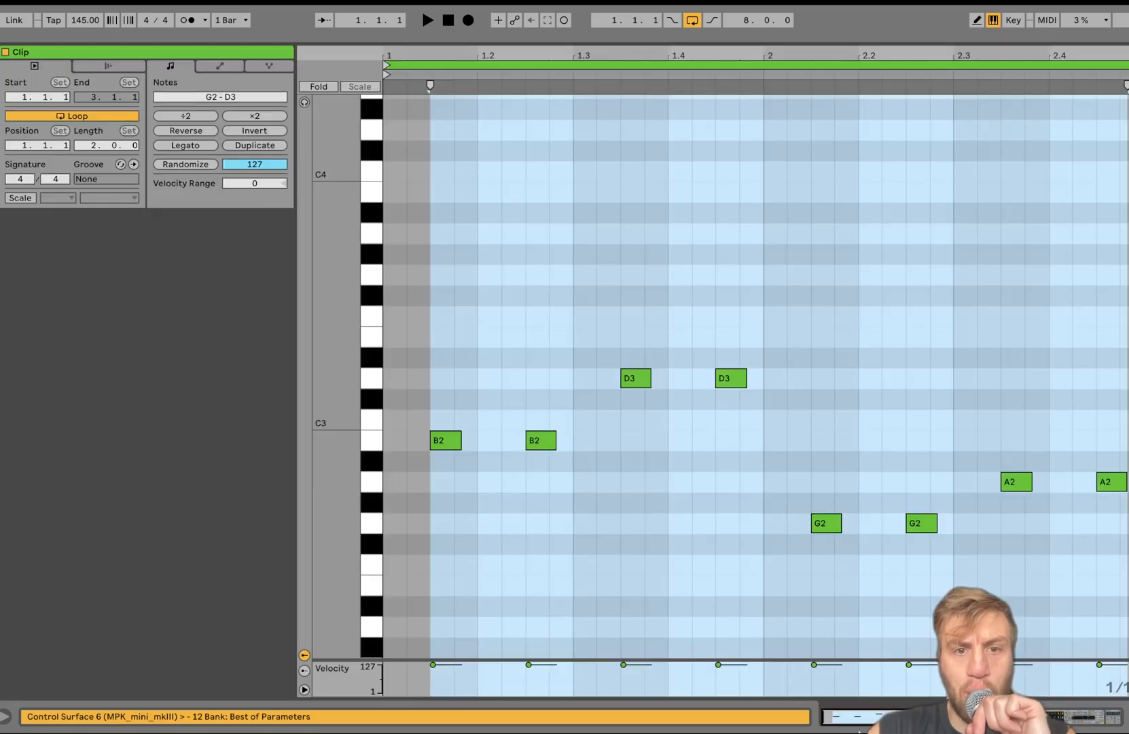
click(1092, 724)
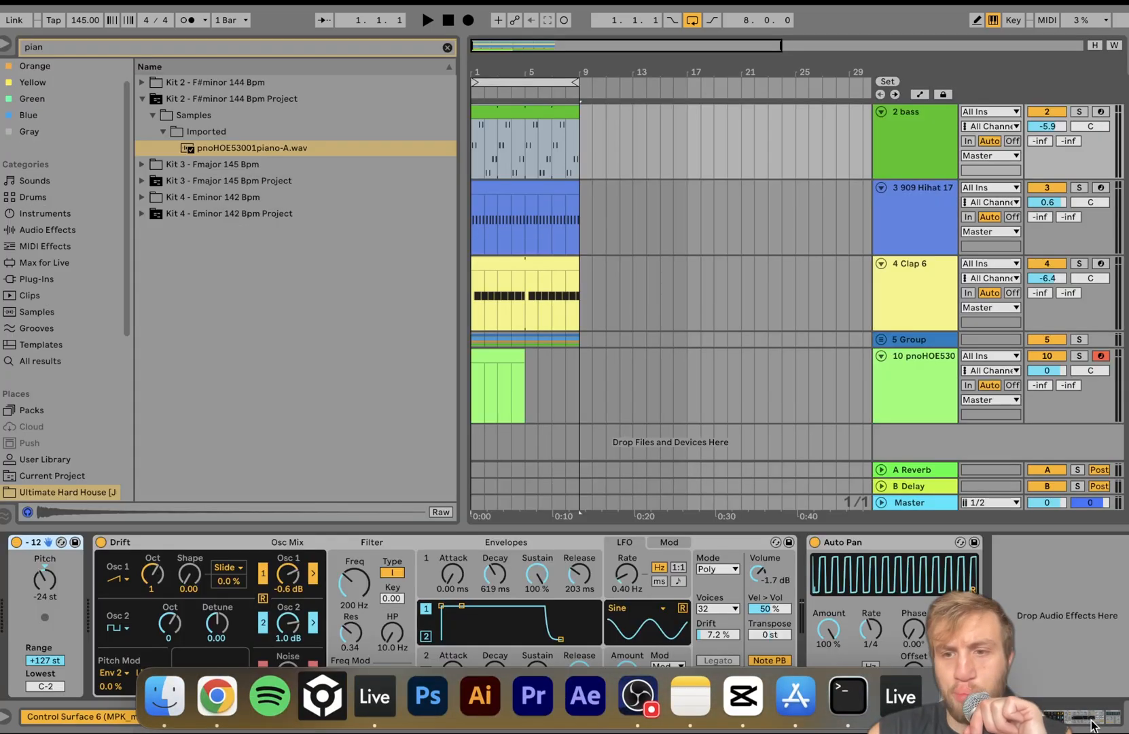
Add sixteenth notes to the piano clip: D4 at 1.1.1 and 1.2.1, and C#4 at 1.3.1, 1.3.4 and 1.4.3
double_click(502, 362)
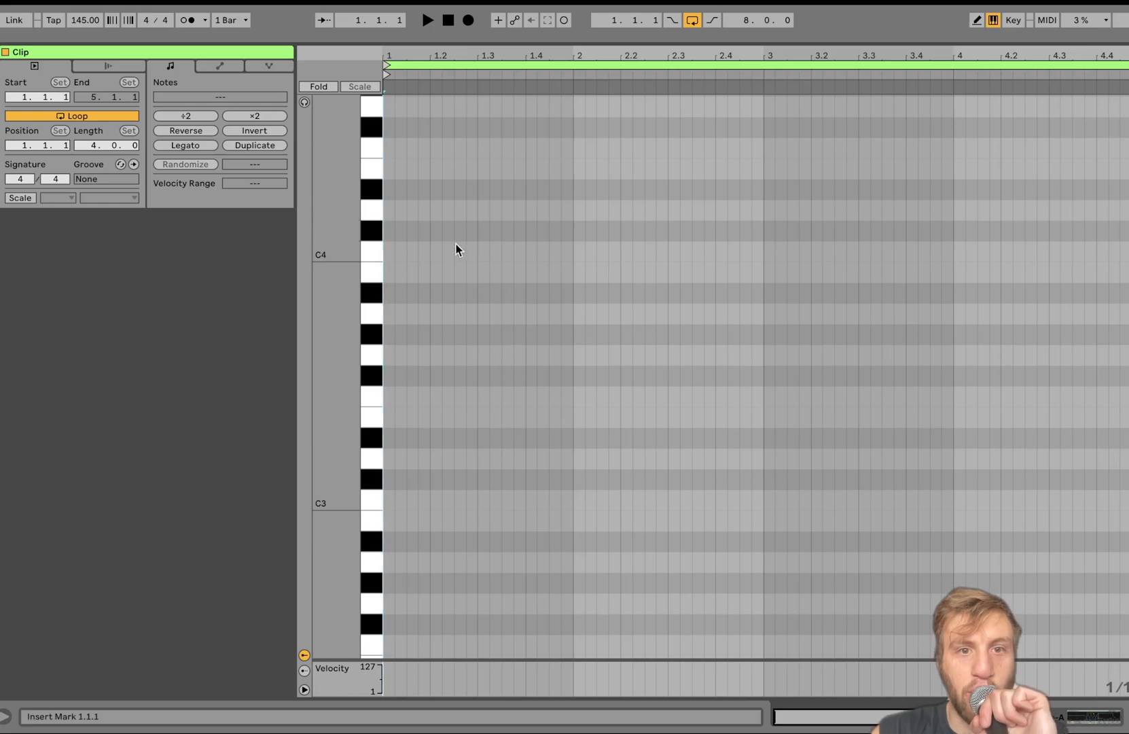
double_click(389, 210)
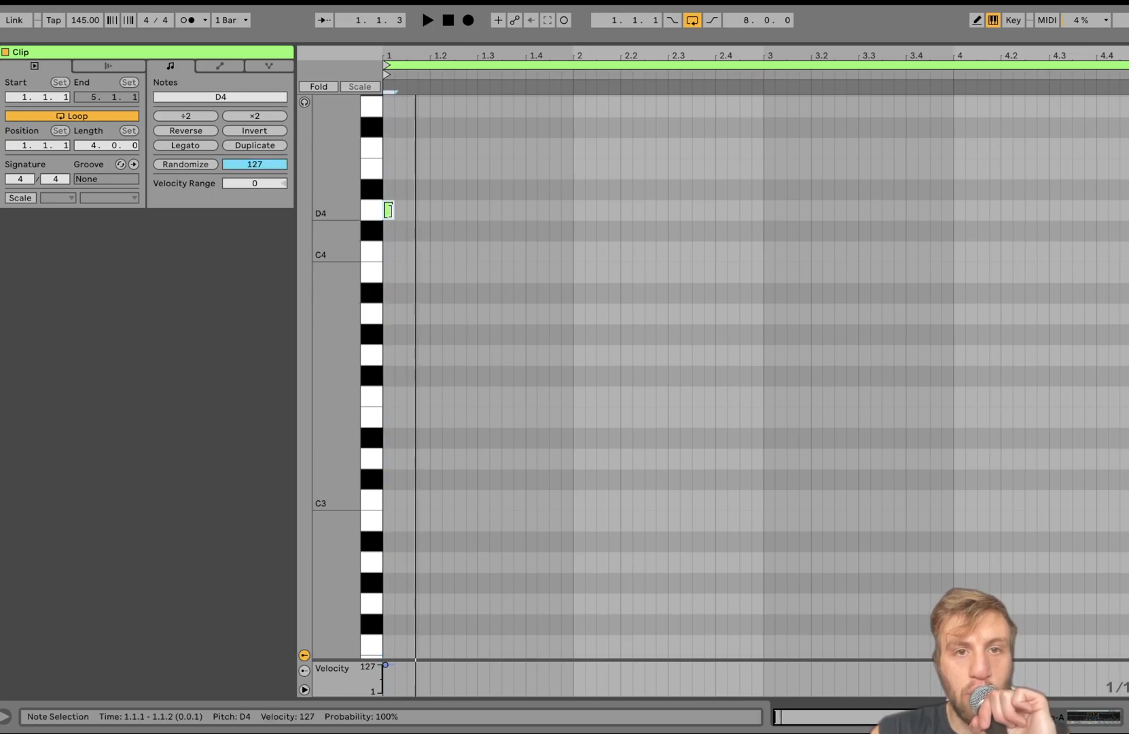
click(438, 217)
double_click(438, 216)
double_click(484, 233)
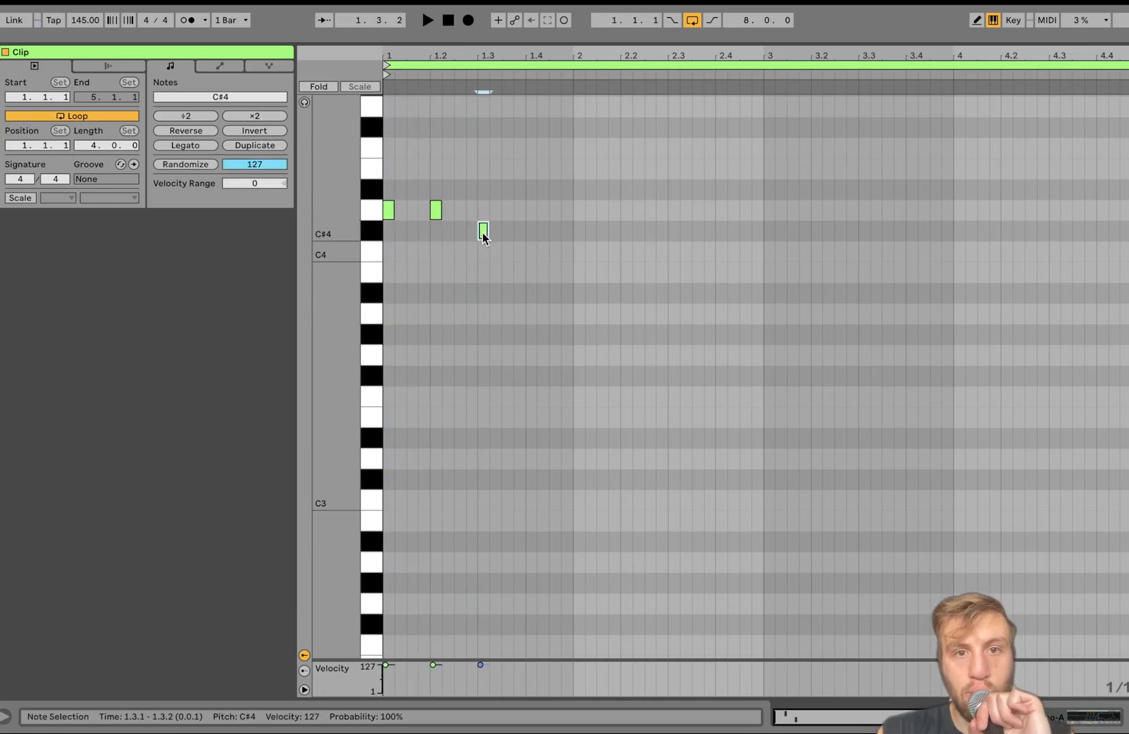
double_click(519, 236)
double_click(555, 232)
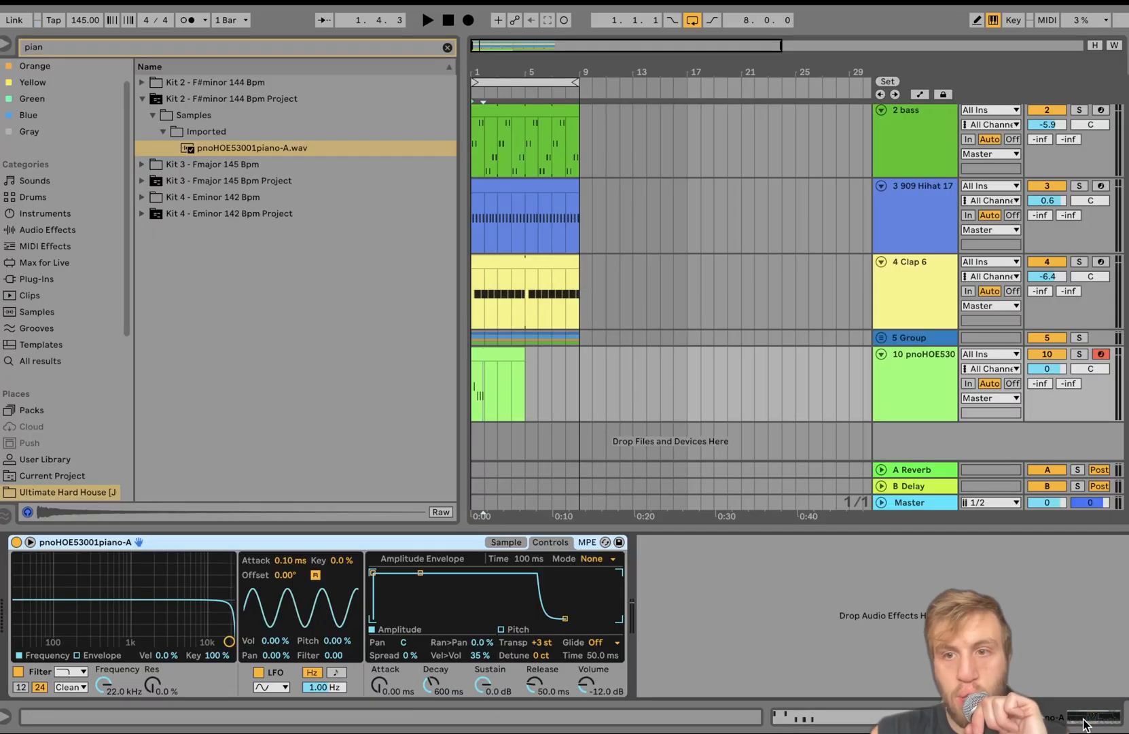
Set the piano track's volume to -9.6 dB and audition it with the mix
drag(1055, 373, 1055, 408)
key(space)
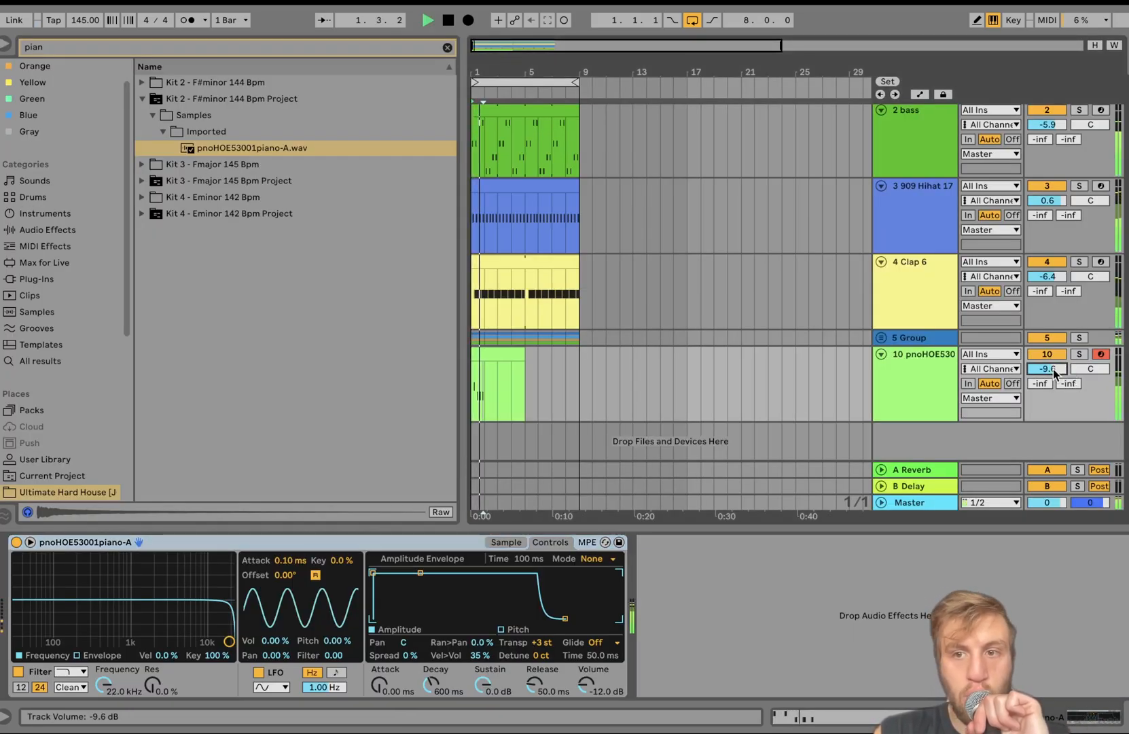
key(space)
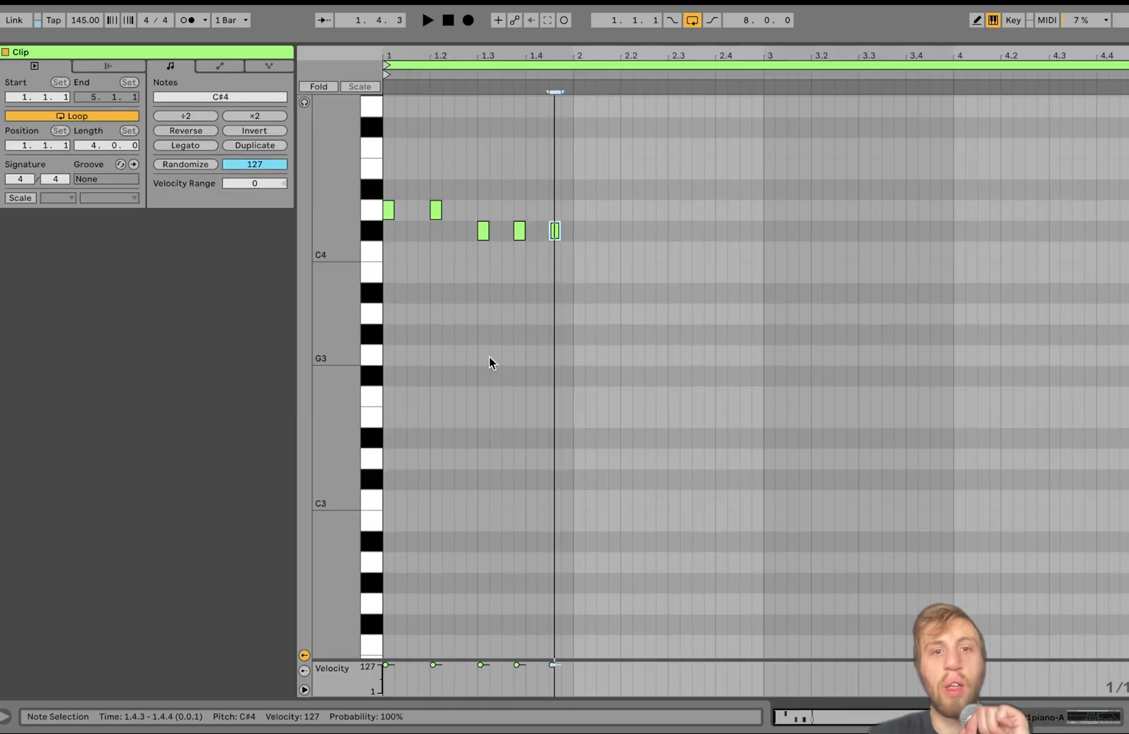
Add sixteenth notes to bar 2 of the piano clip: C#4 at 2.1.1 and 2.2.1, and B3 at 2.3.1, 2.3.4 and 2.4.3
click(578, 230)
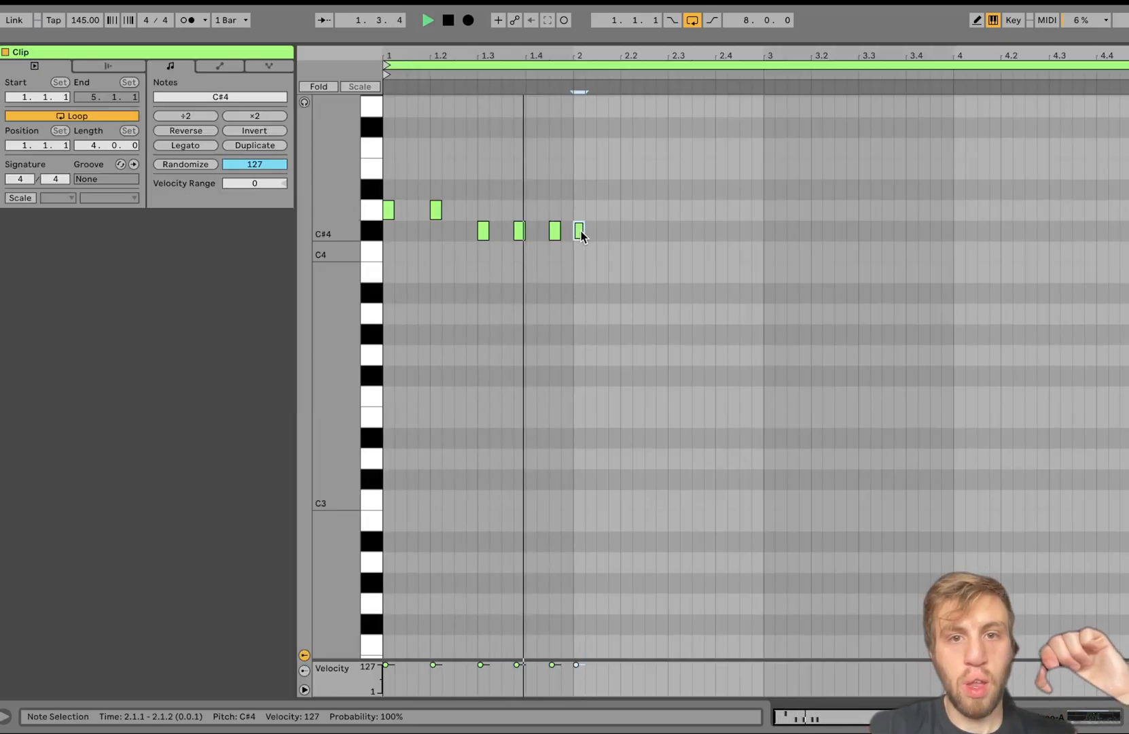
click(626, 231)
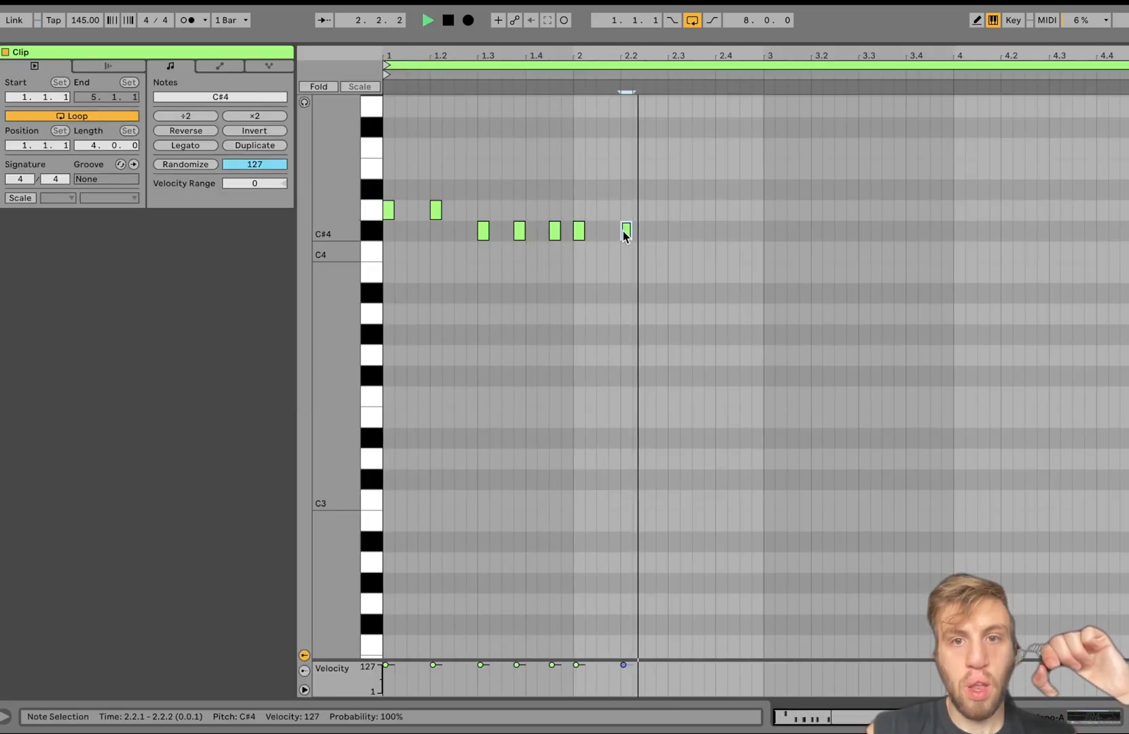
click(673, 271)
click(709, 273)
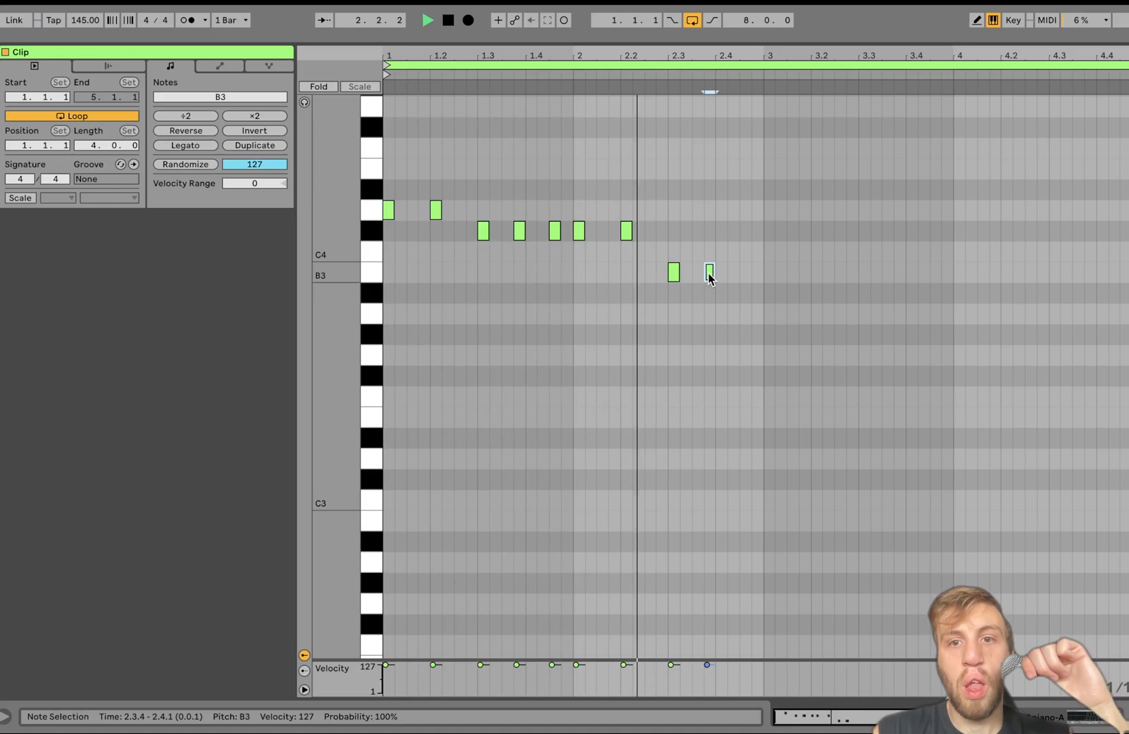
click(746, 274)
Raise the last melody note of bar 2, at 2.4.3, to C#4
drag(644, 269, 831, 267)
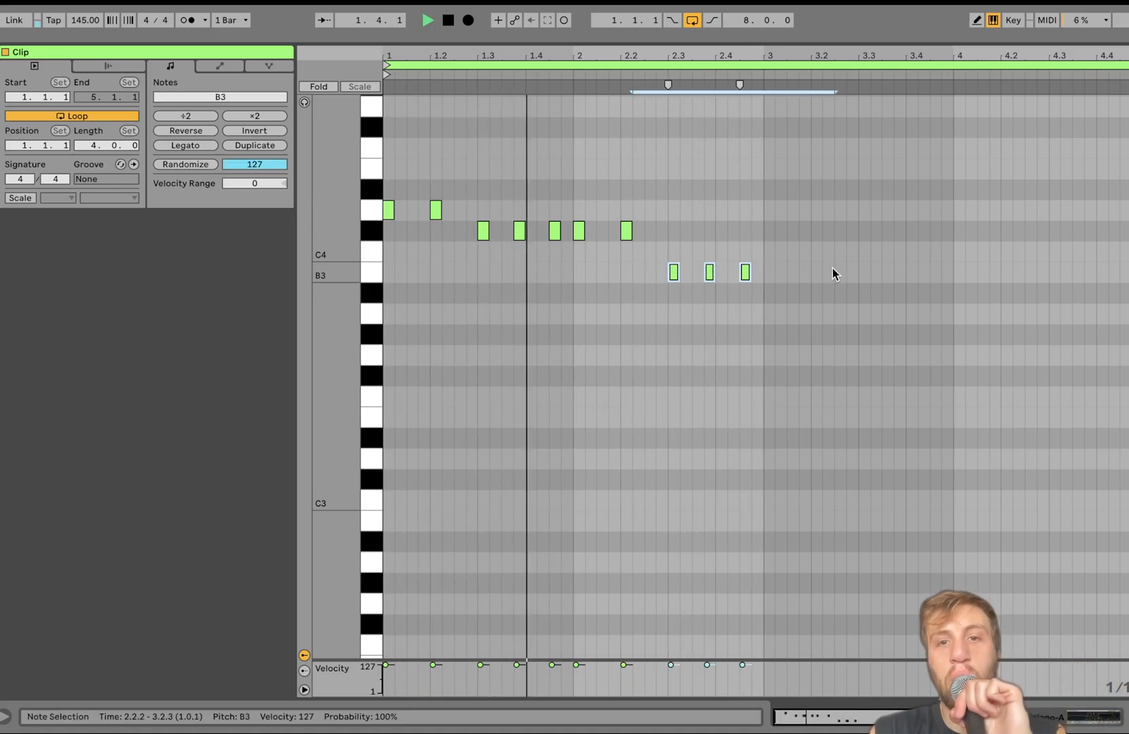
click(753, 231)
click(745, 272)
key(Up)
key(Up)
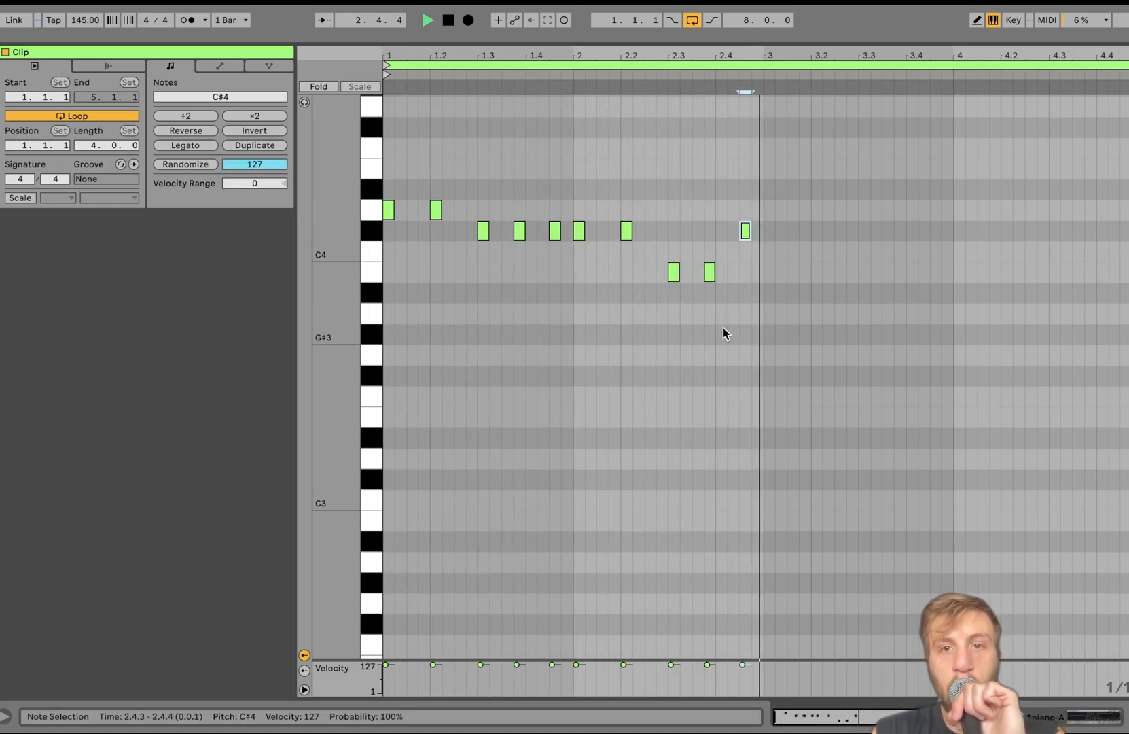
Duplicate the whole two-bar melody into bars 3 and 4 and listen to it
key(ctrl+a)
key(ctrl+d)
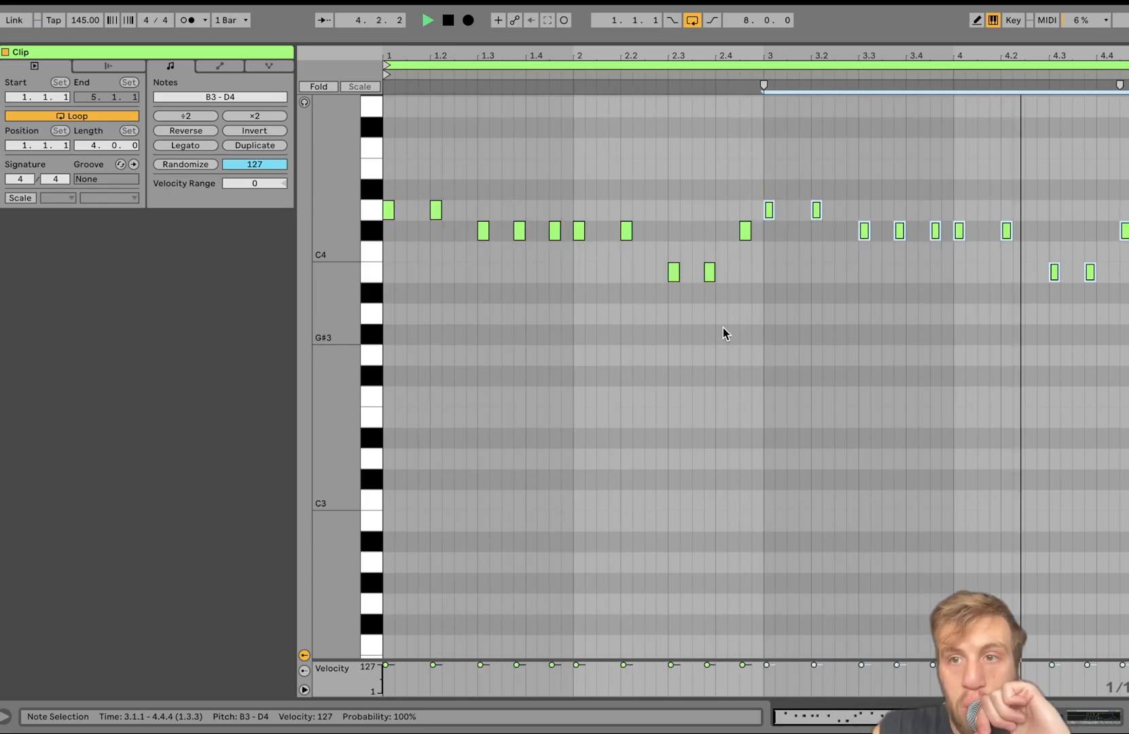
key(space)
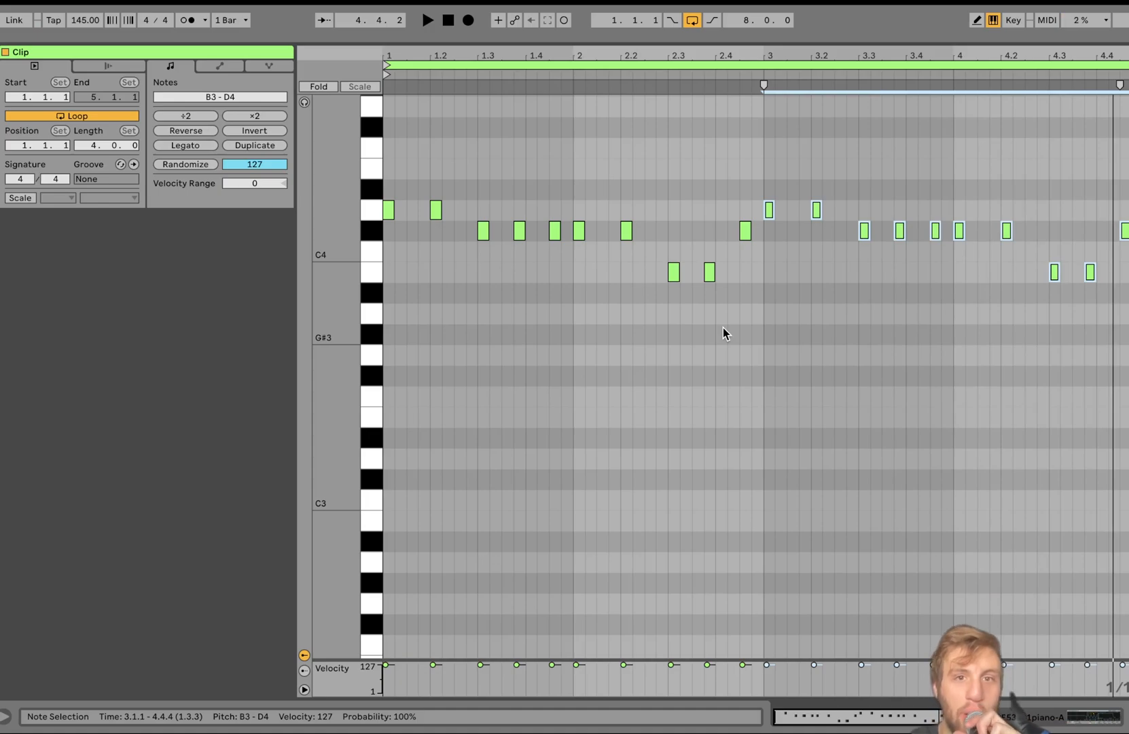
Build a chord under the first melody note at 1.1.1 with B2, D3 and F#3, and audition it
double_click(390, 273)
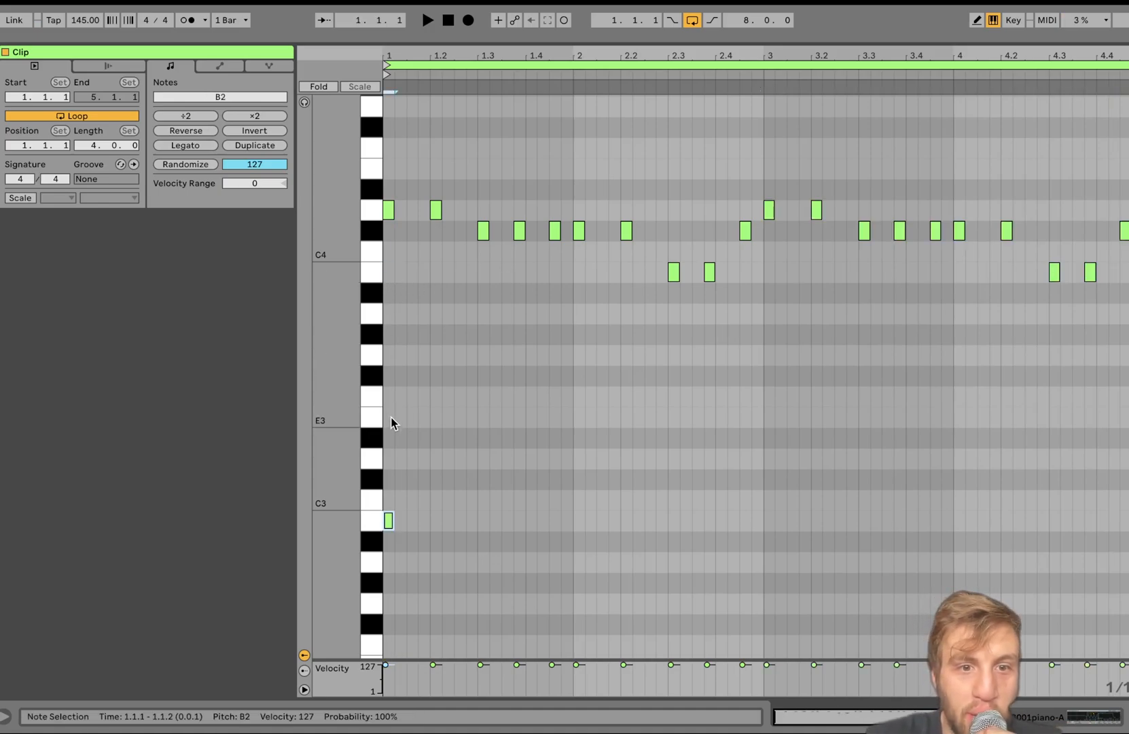
double_click(388, 361)
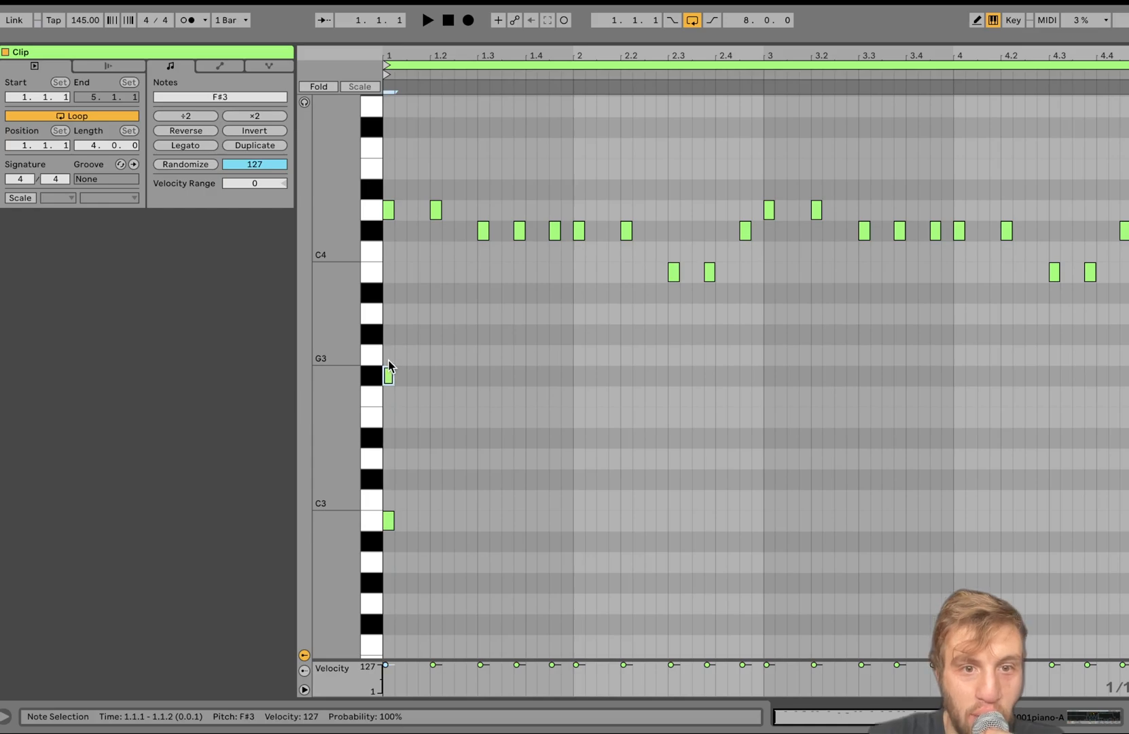
key(Up)
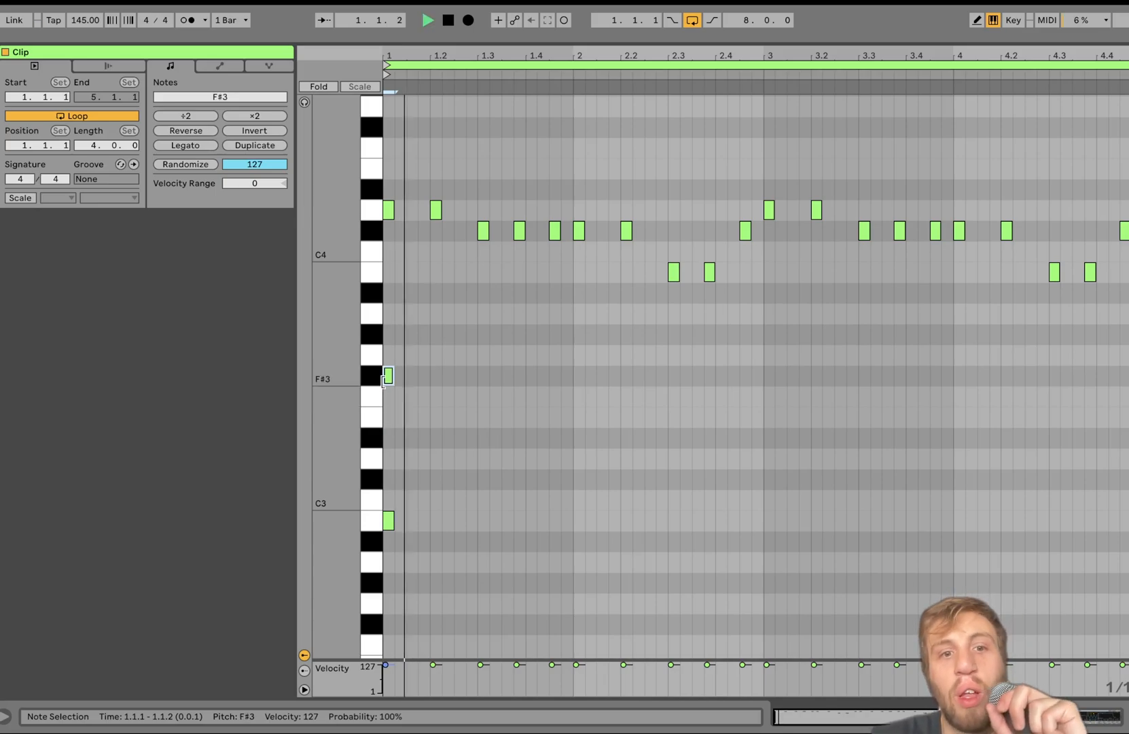
click(389, 459)
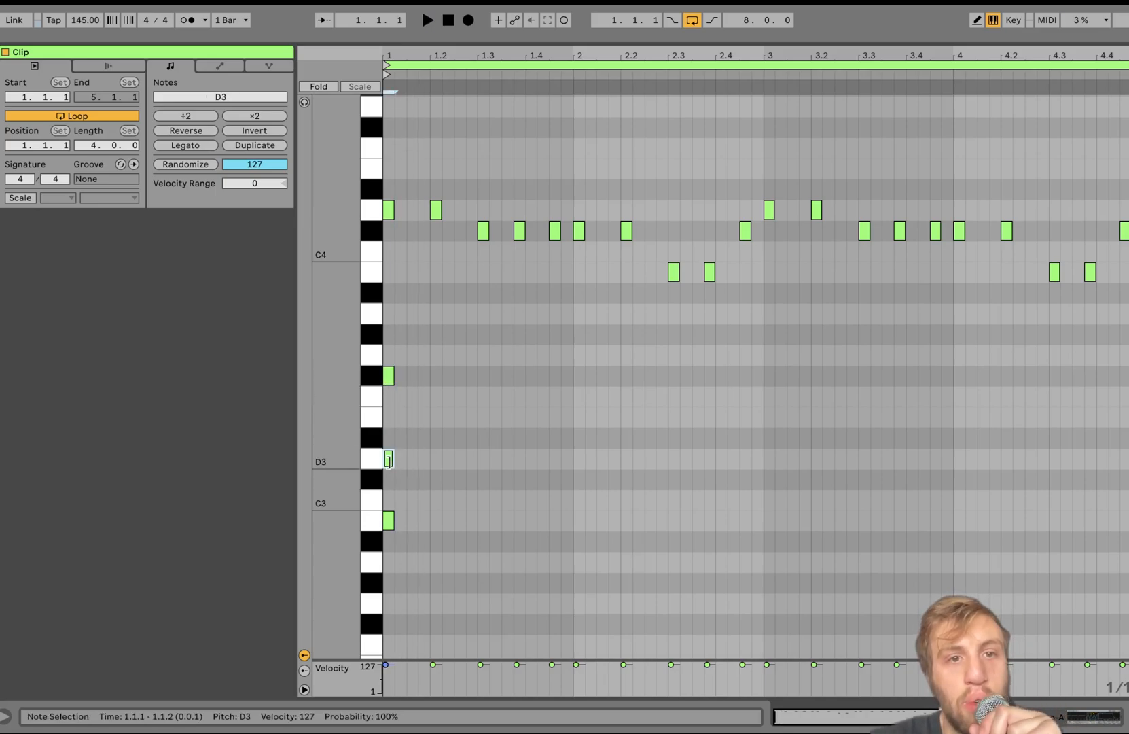
key(space)
Lower the chord's F#3 note at 1.1.1 an octave to F#2 and audition the new voicing
drag(391, 358, 428, 673)
key(shift+Down)
key(space)
key(space)
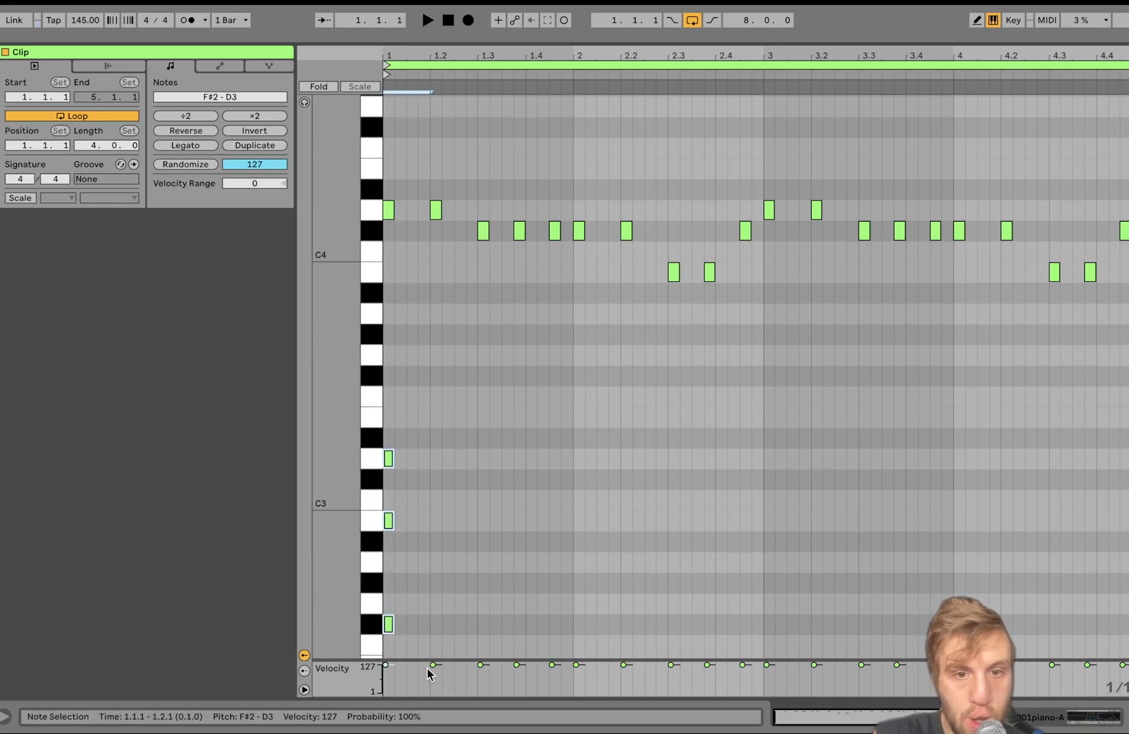
key(space)
key(space)
Copy the chord to 1.2.1 and 1.3.1, and revoice the one at 1.3.1 as A2, D3 and F#3
key(ctrl+d)
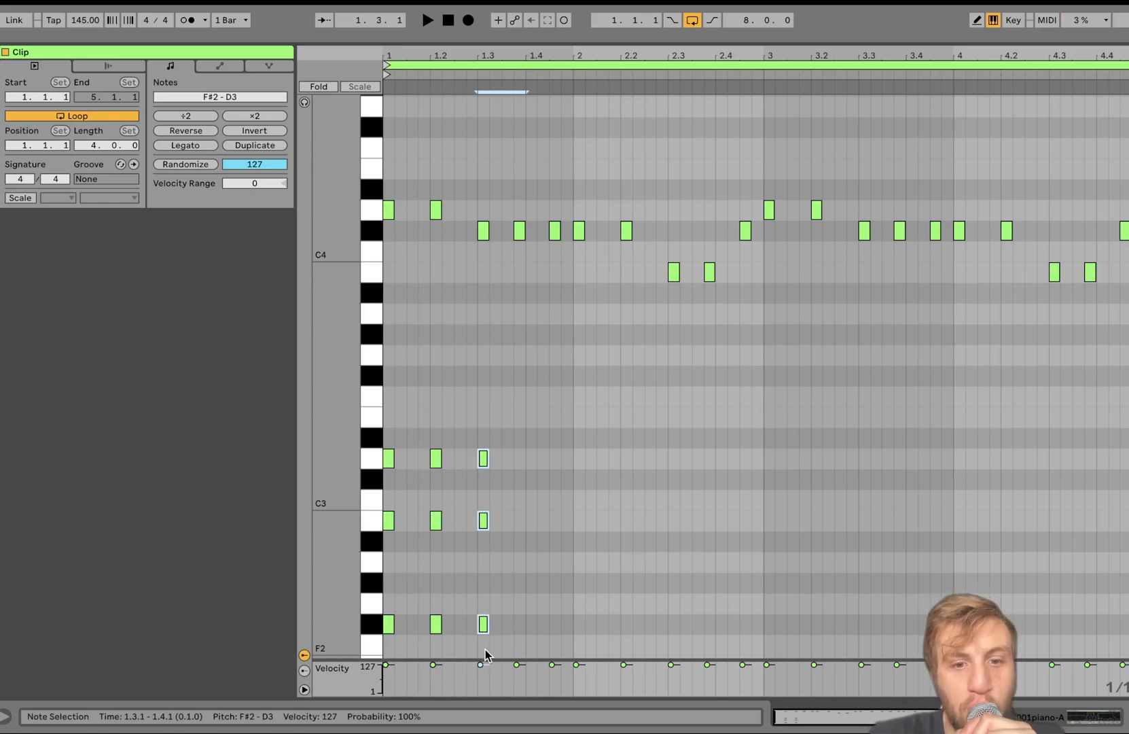
drag(485, 645, 518, 394)
key(Up)
drag(484, 354, 482, 597)
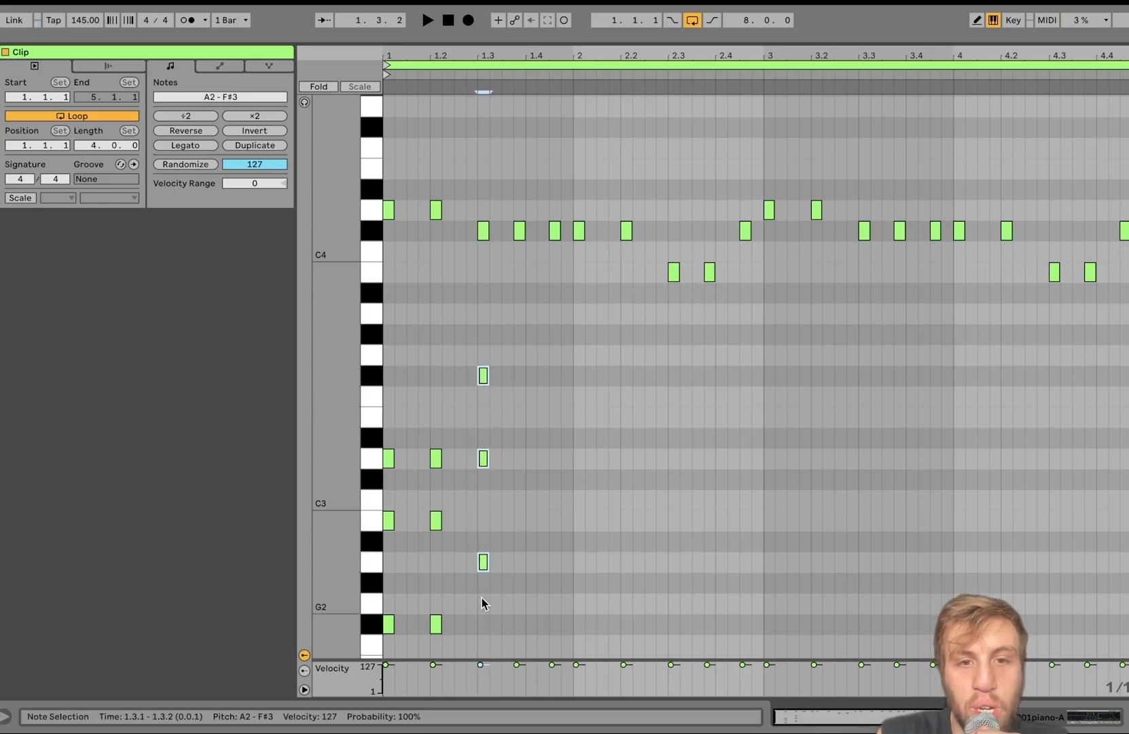
Duplicate the A2, D3 and F#3 chord to 1.3.4 and 1.4.3 under the melody and listen to bar 1
key(ctrl+d)
key(space)
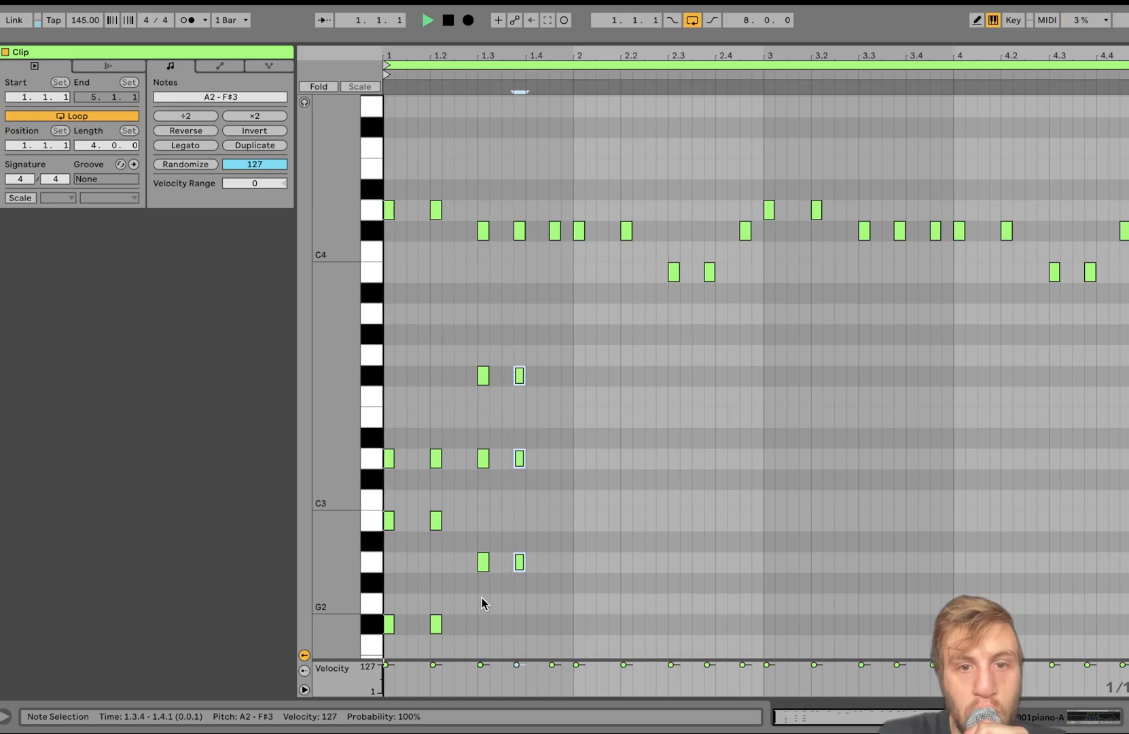
key(ctrl+d)
key(Right)
key(Right)
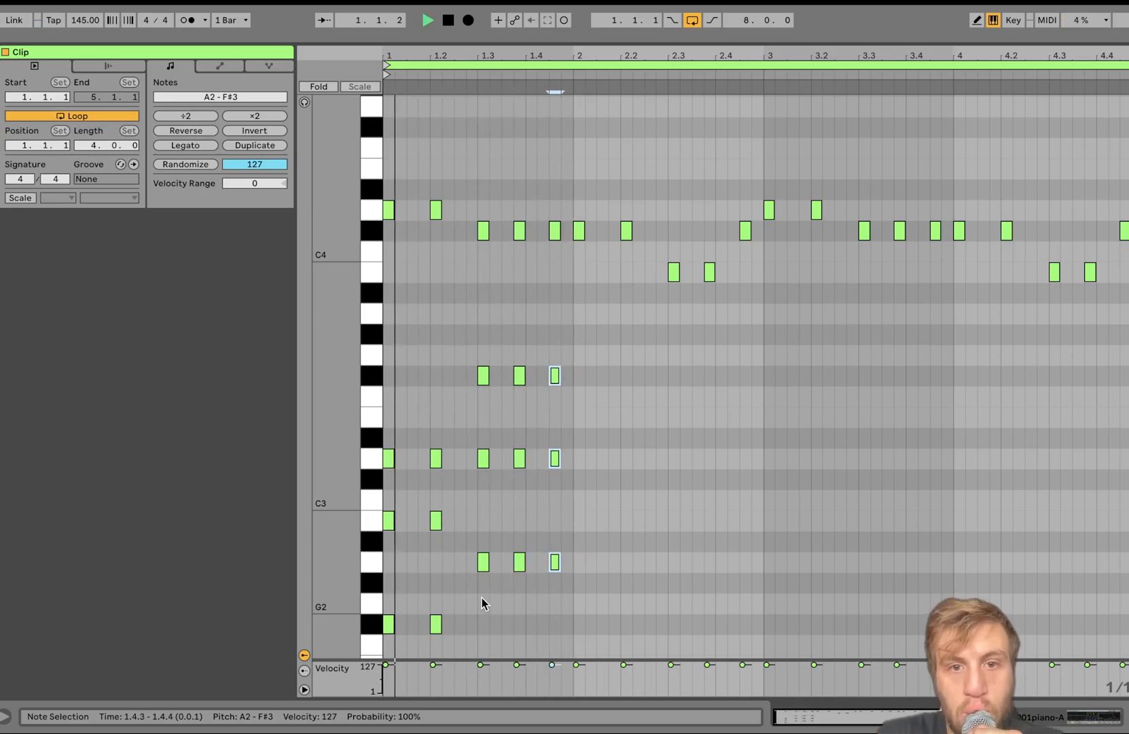
scroll(591, 624, down, 4)
key(space)
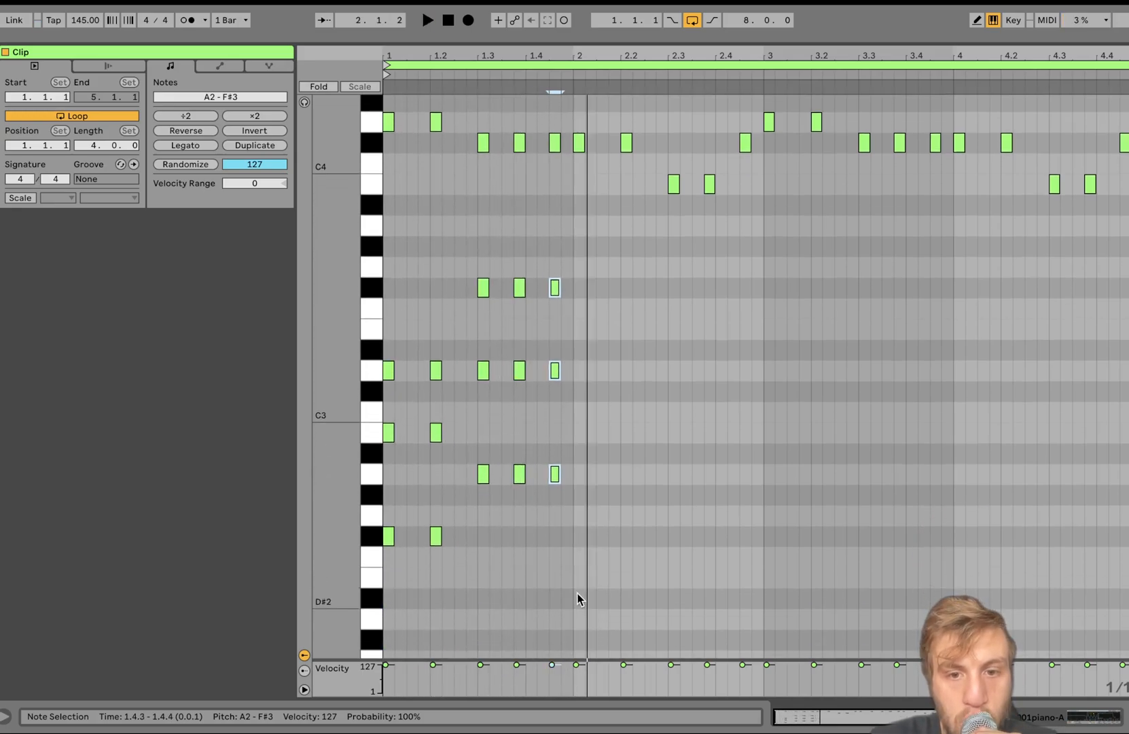
Add low notes under the bar 2 melody: D2 at 2.1.1 and 2.2.1, and E2 at 2.3.1 and 2.4.1
click(578, 590)
double_click(578, 619)
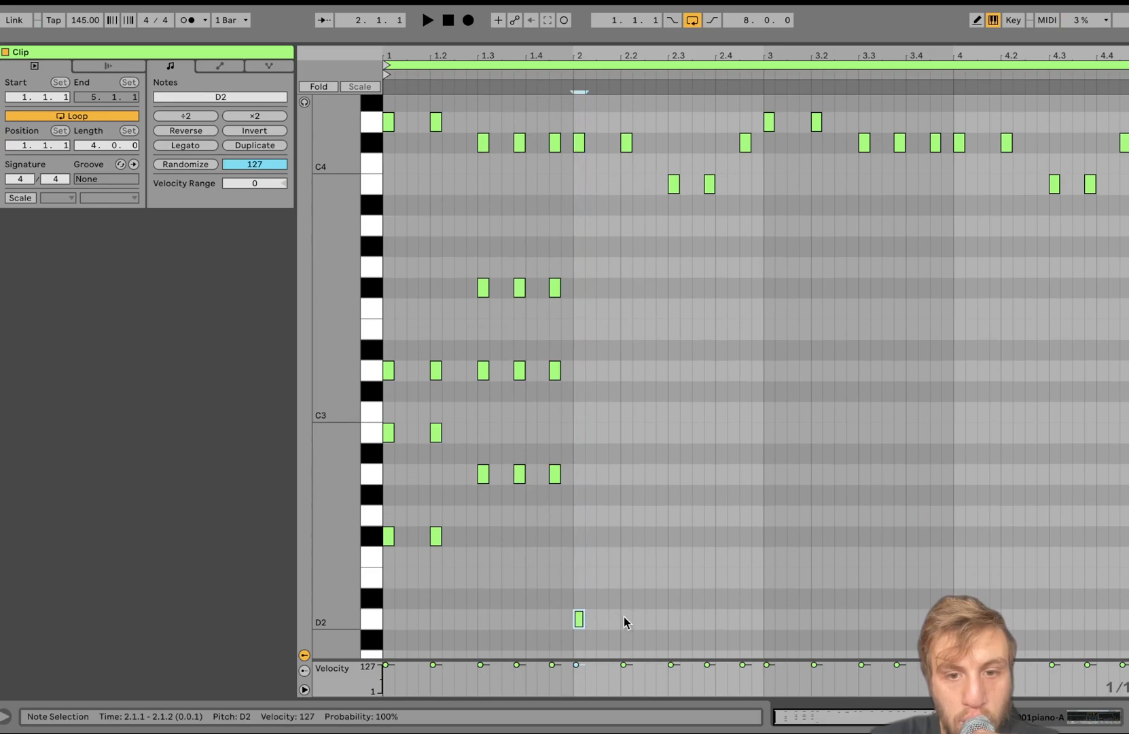
double_click(626, 619)
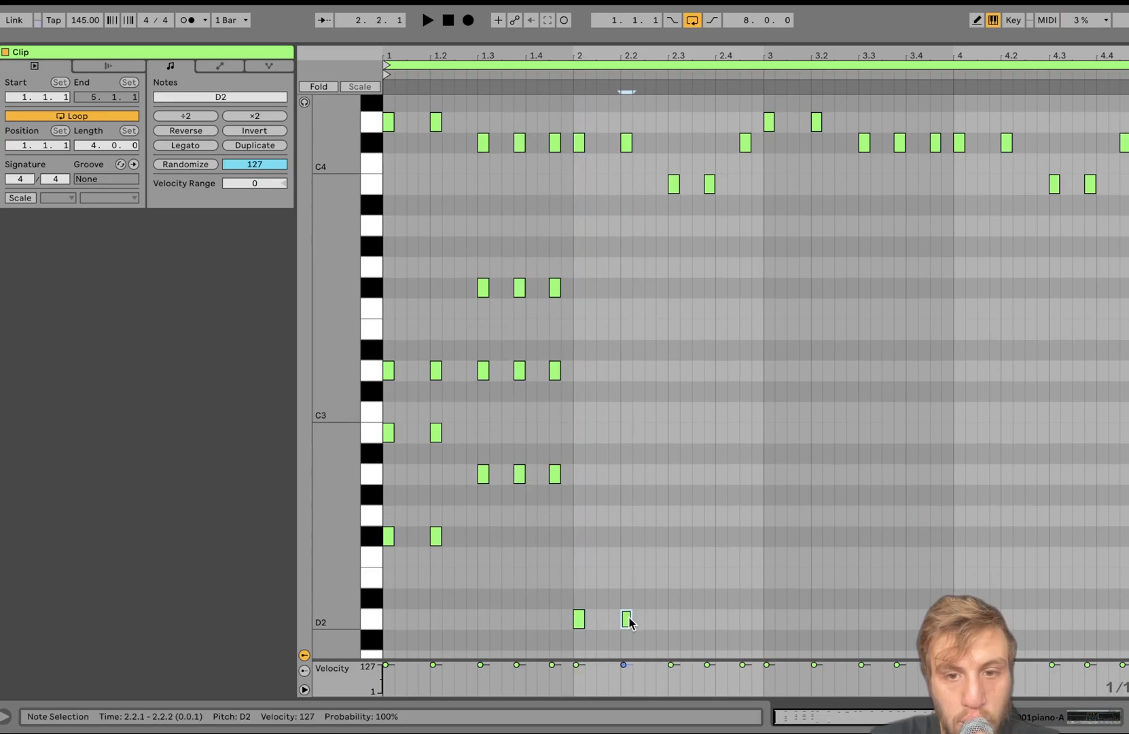
double_click(721, 578)
Transpose the four low bar 2 notes up to G2 and A2
drag(559, 565, 803, 629)
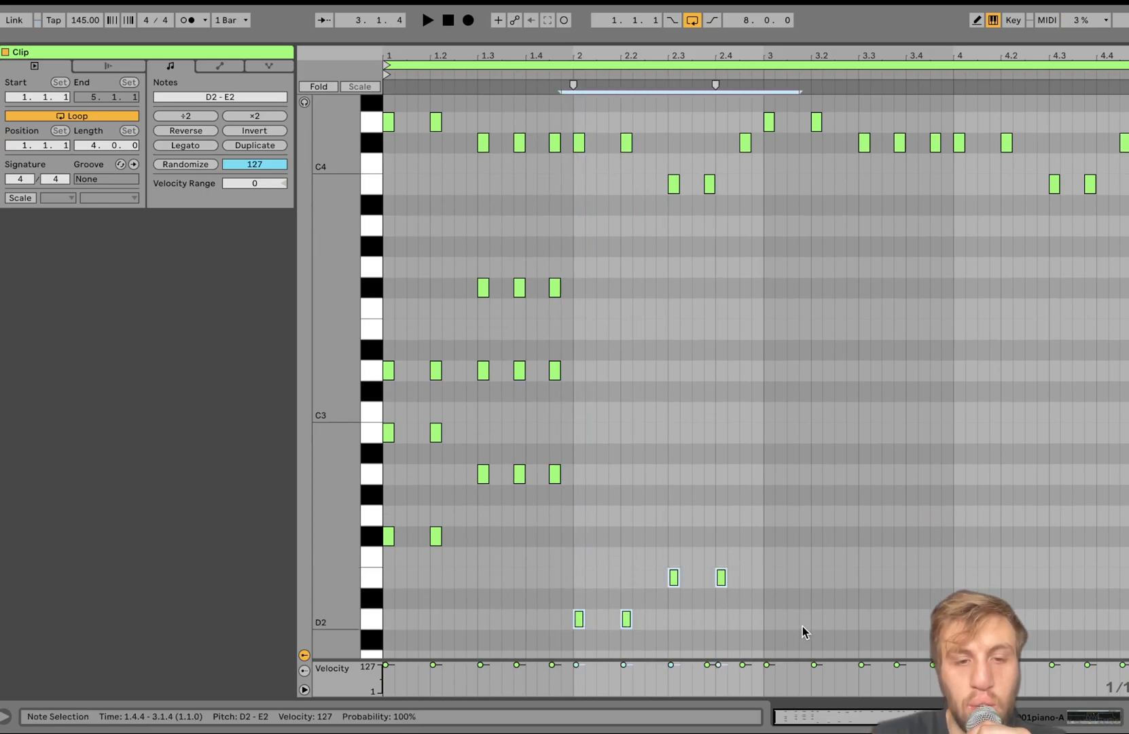
key(Up)
key(Up)
key(Up)
key(Up)
key(Up)
key(Up)
key(Up)
key(Up)
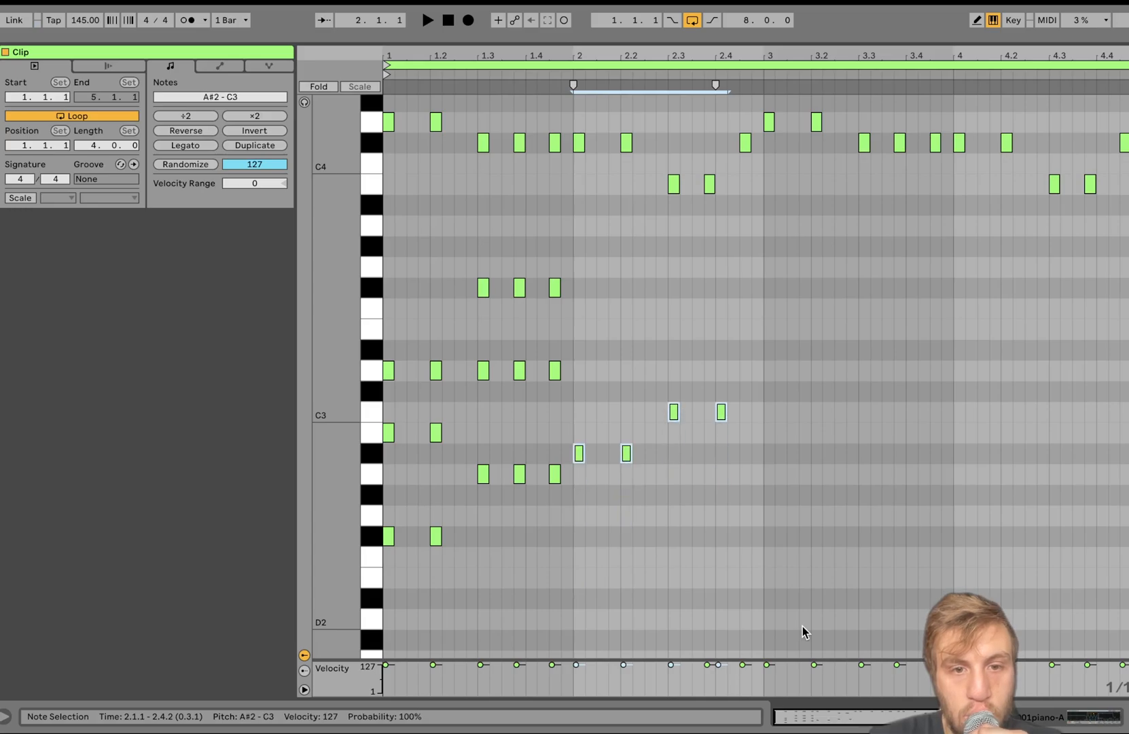
key(Down)
key(Down)
key(Down)
key(Down)
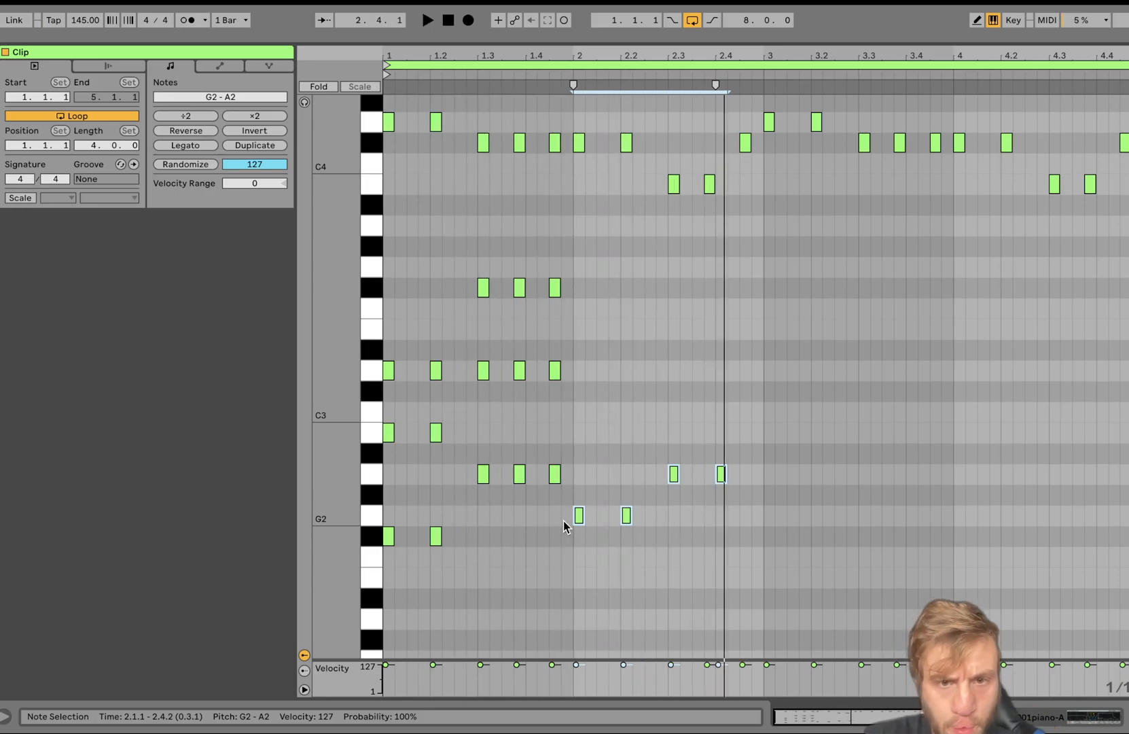
Duplicate the four low bar 2 notes, transpose the copies to D2 and E2, and align them to start at 2.1.1
key(ctrl+d)
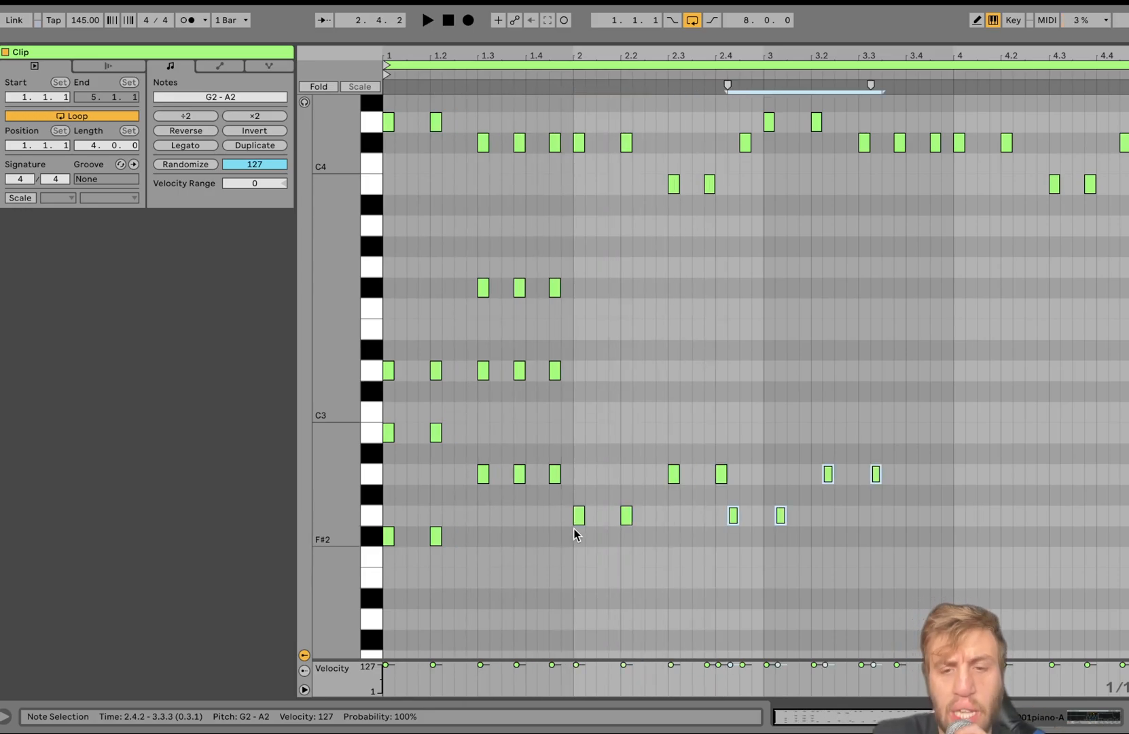
key(Down)
key(Down)
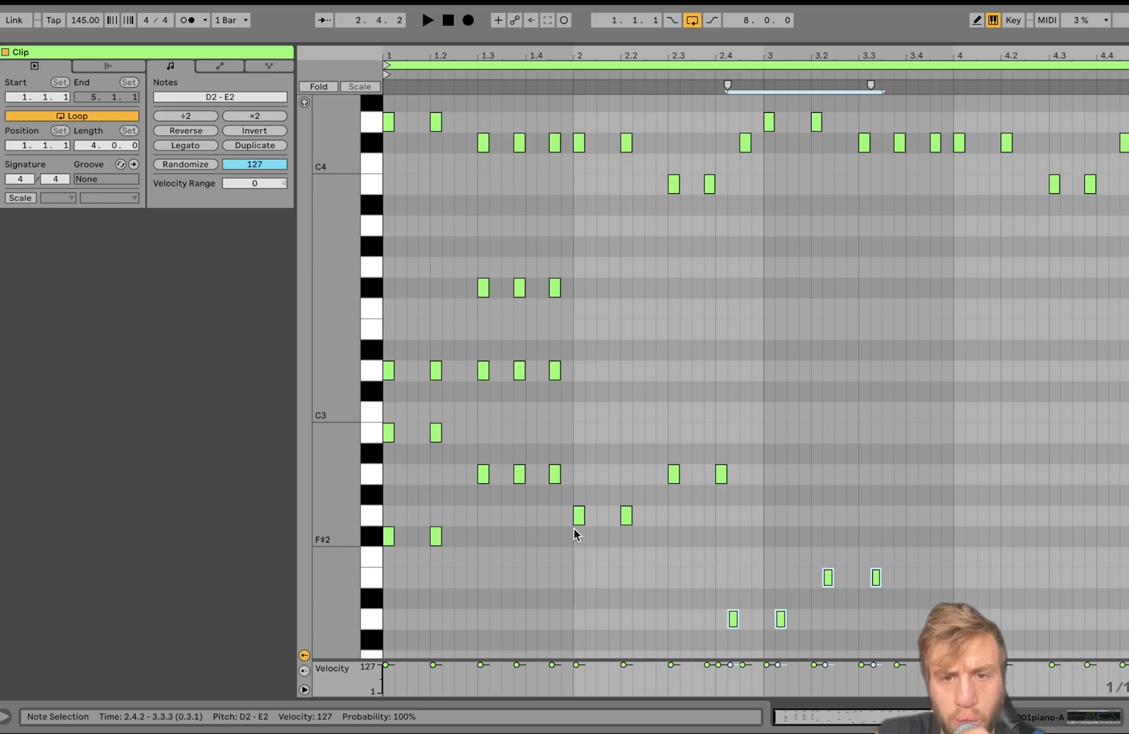
key(Left)
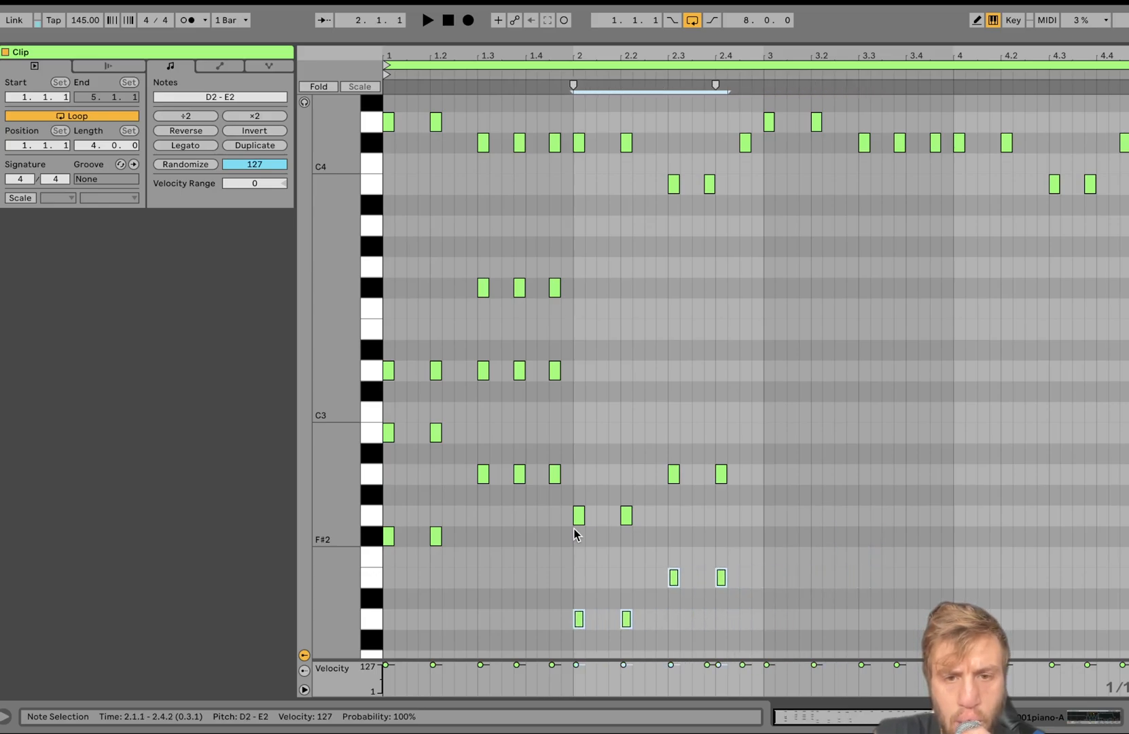
Duplicate the G2 and A2 notes of bar 2, transpose the copies to B2 and C#3, and align them to start at 2.1.1
drag(574, 534, 831, 420)
key(ctrl+d)
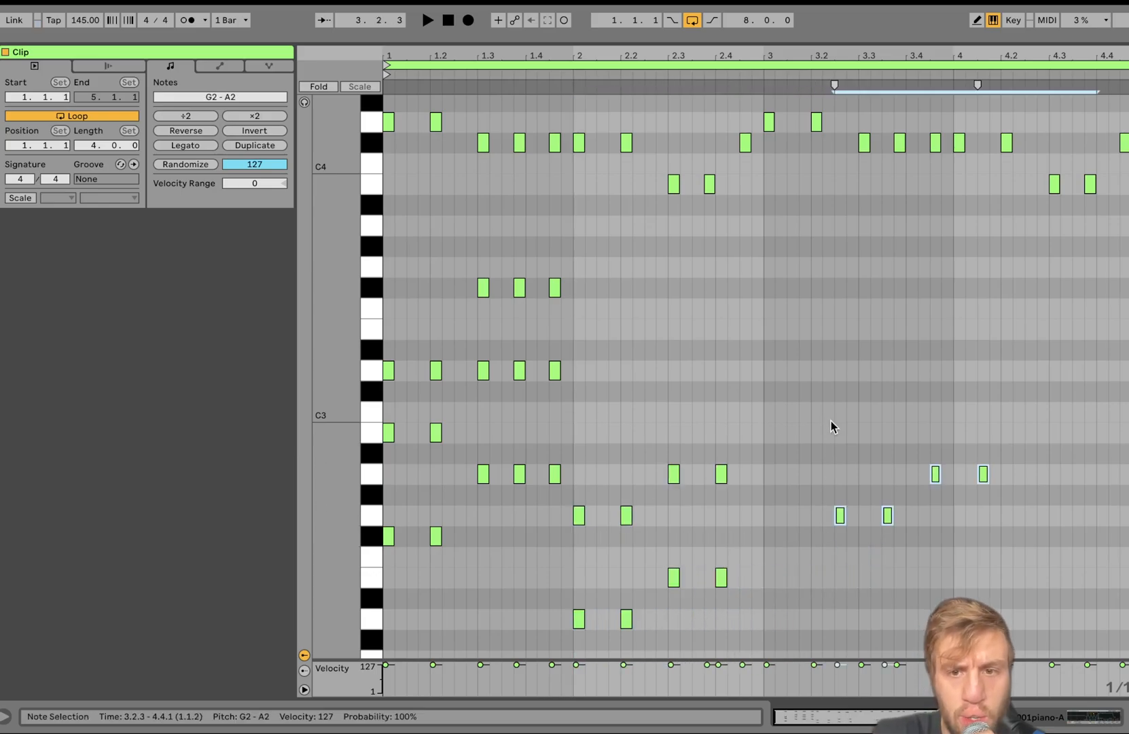
key(Up)
key(Up)
key(Up)
key(Up)
key(Left)
key(Left)
key(Left)
key(Left)
key(Left)
key(Left)
key(Left)
key(Left)
key(Left)
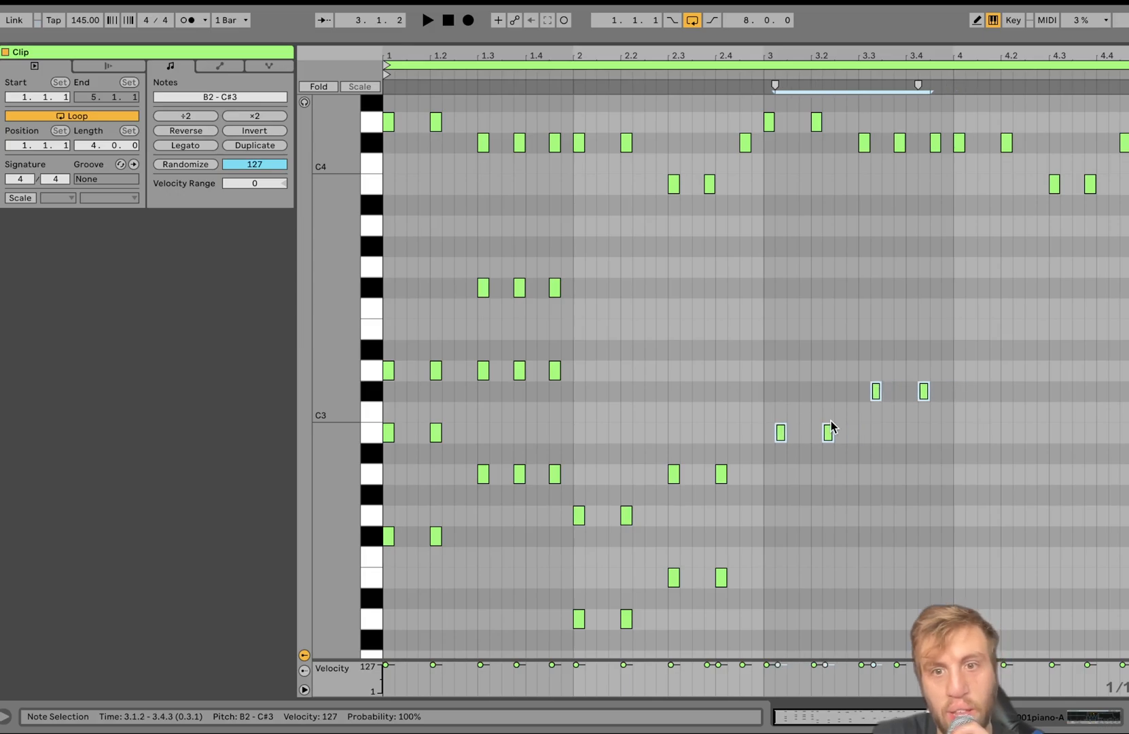
key(Left)
key(Left)
key(Left)
key(Left)
key(Left)
key(Left)
key(Left)
key(Left)
key(Left)
key(Left)
key(Left)
key(Left)
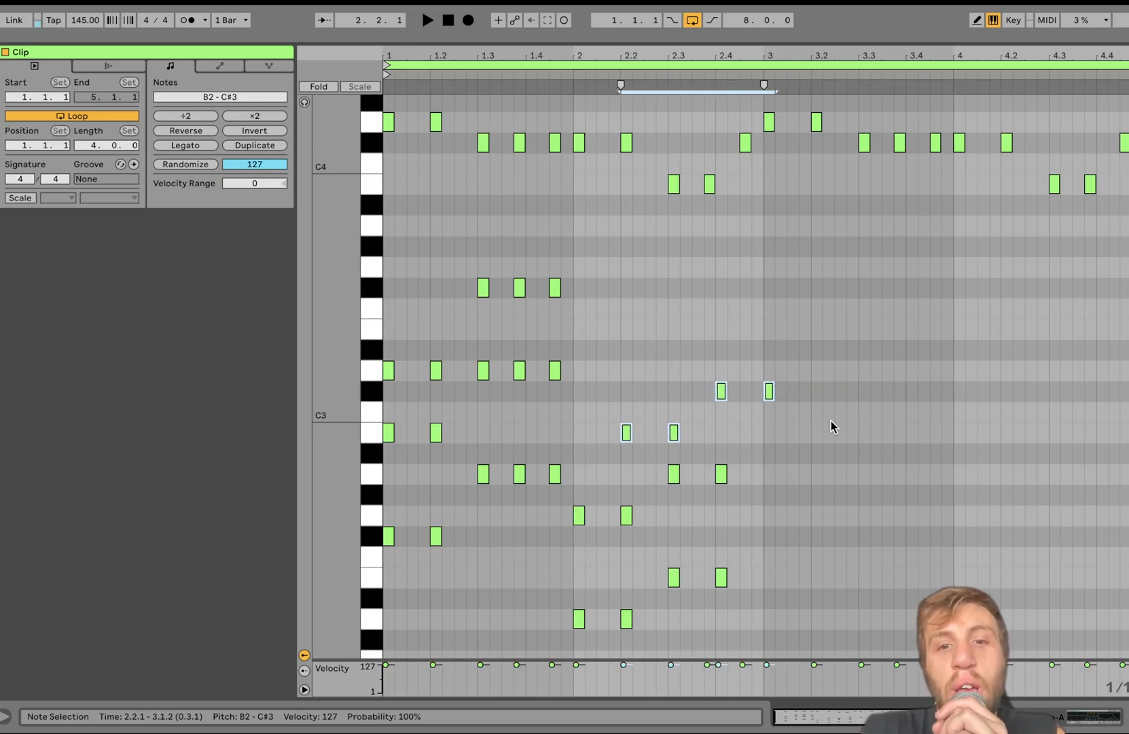
key(Left)
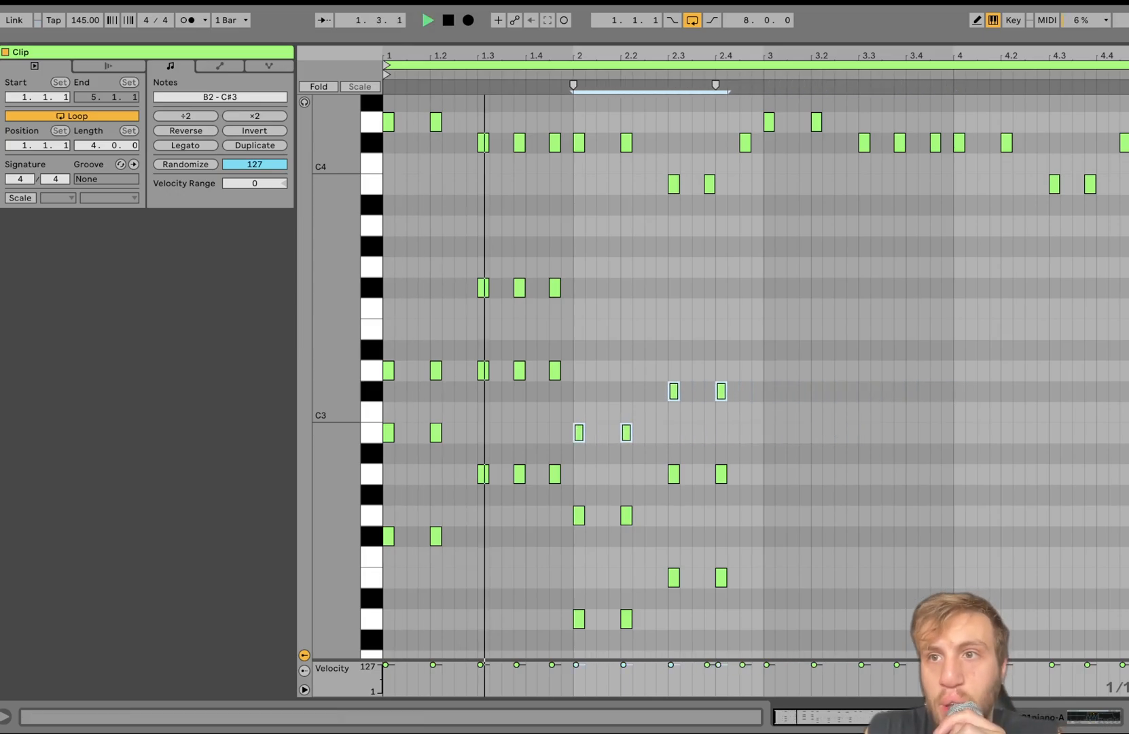
Shorten the piano clip's loop to two bars, ending at bar 3, and play it
drag(1128, 65, 762, 65)
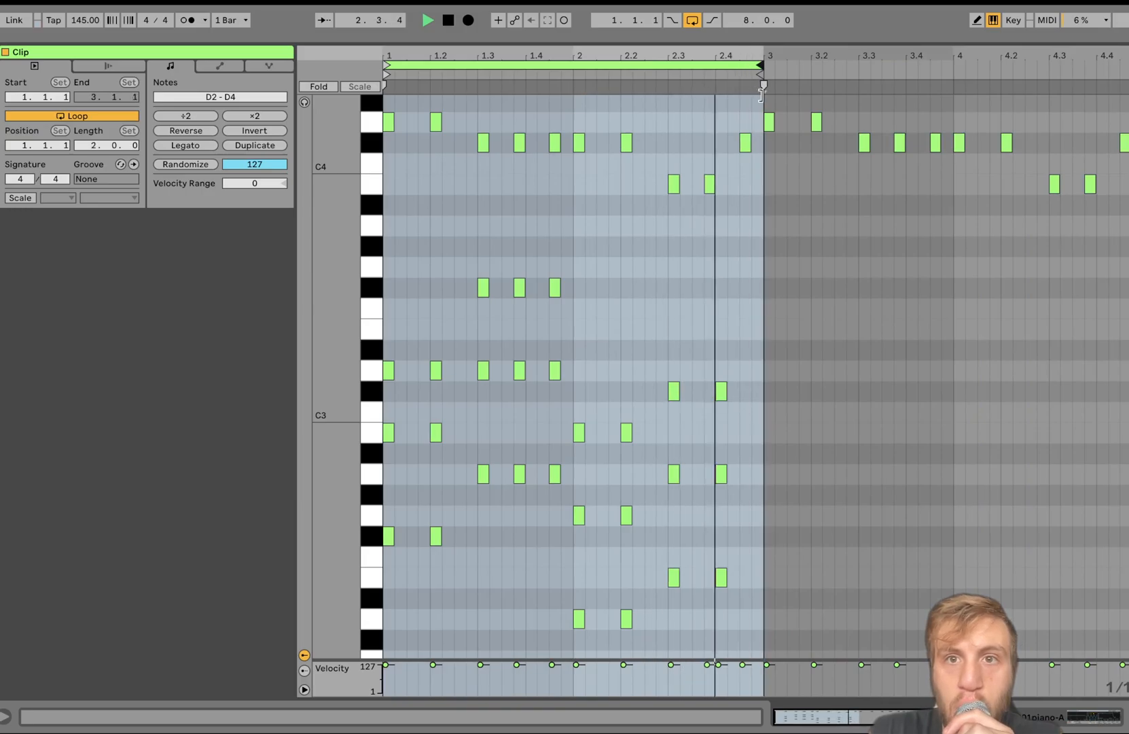
key(space)
key(space)
Move the chord at 2.4.1 back to 2.3.4 and duplicate it at 2.4.3 to match the melody rhythm
drag(708, 362, 762, 621)
key(Left)
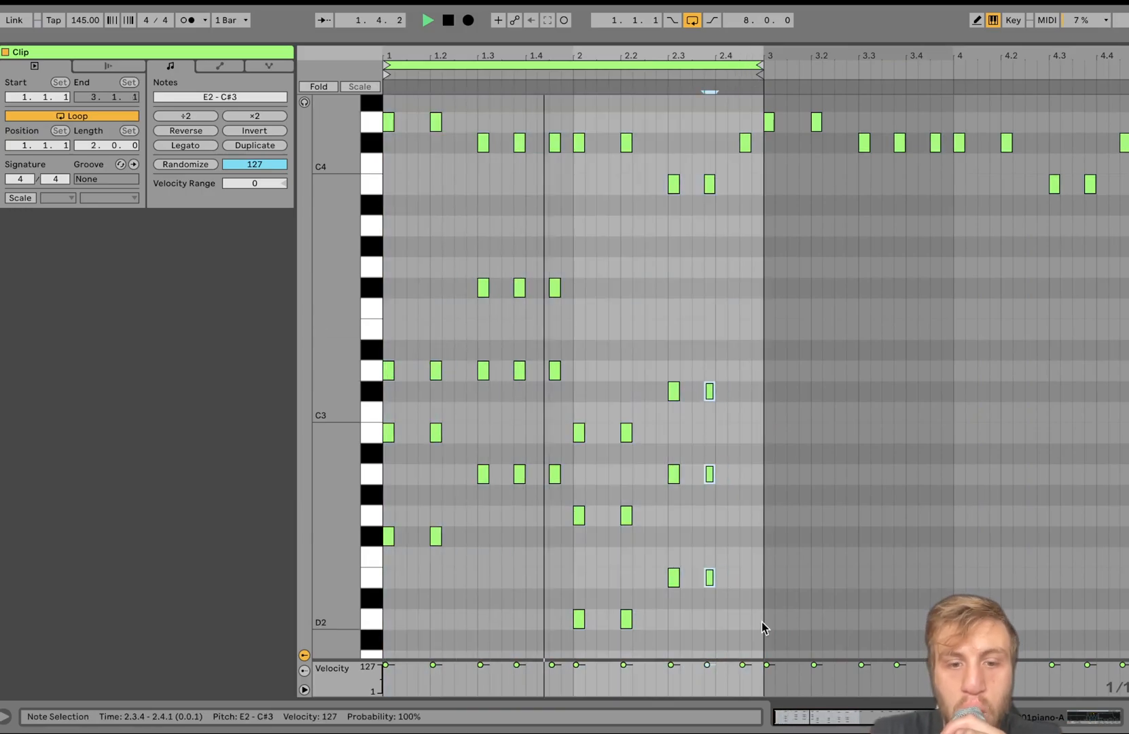
key(super+d)
key(Right)
key(Right)
key(space)
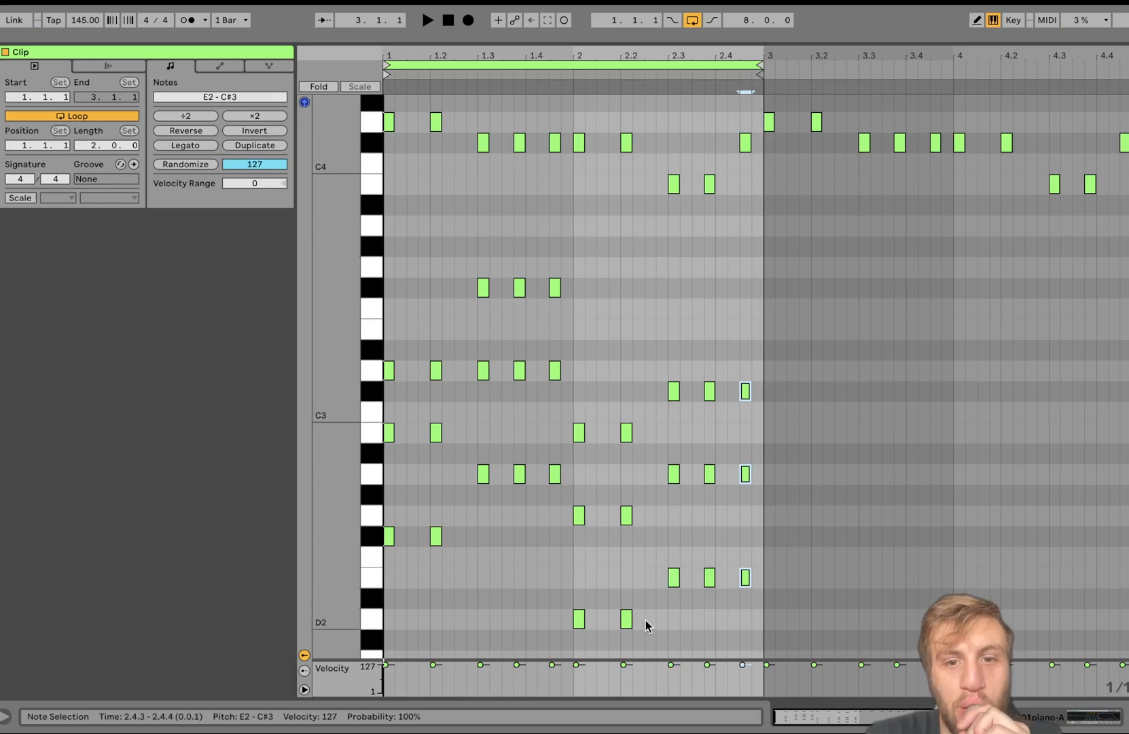
Raise the lowest notes of the bar 2 chords an octave, D2 to D3 and E2 to E3, while auditioning the loop
drag(575, 641, 641, 514)
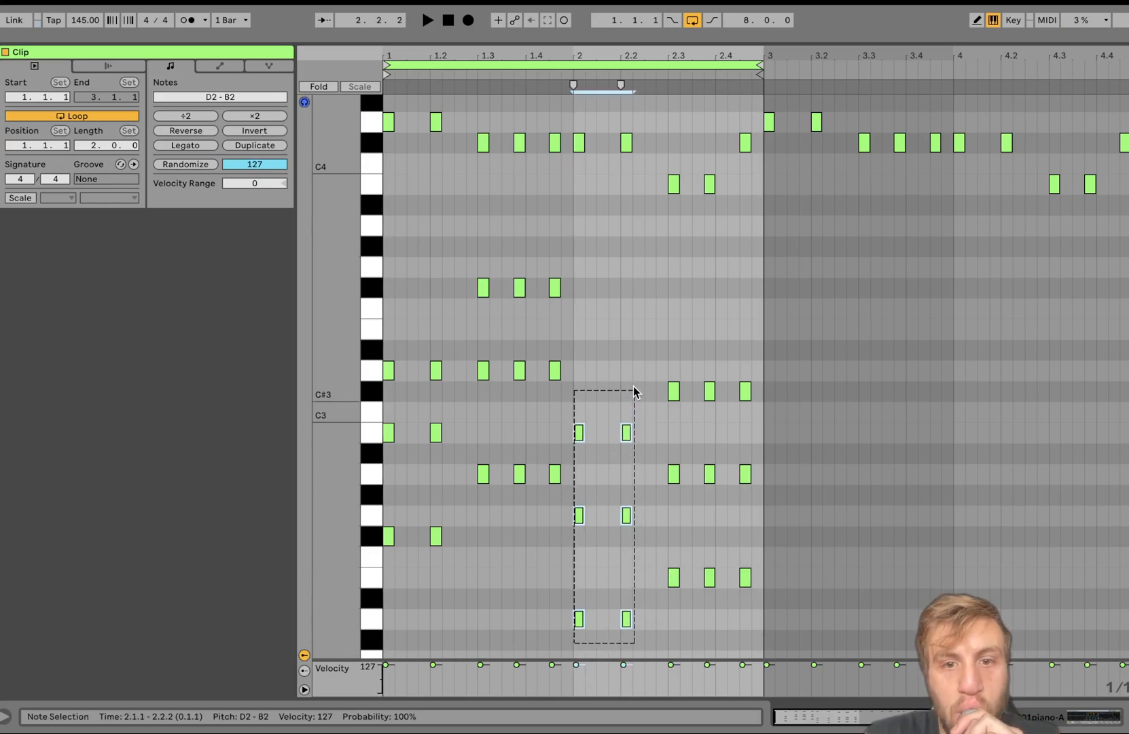
drag(450, 605, 599, 217)
drag(575, 631, 991, 577)
key(shift+Up)
key(space)
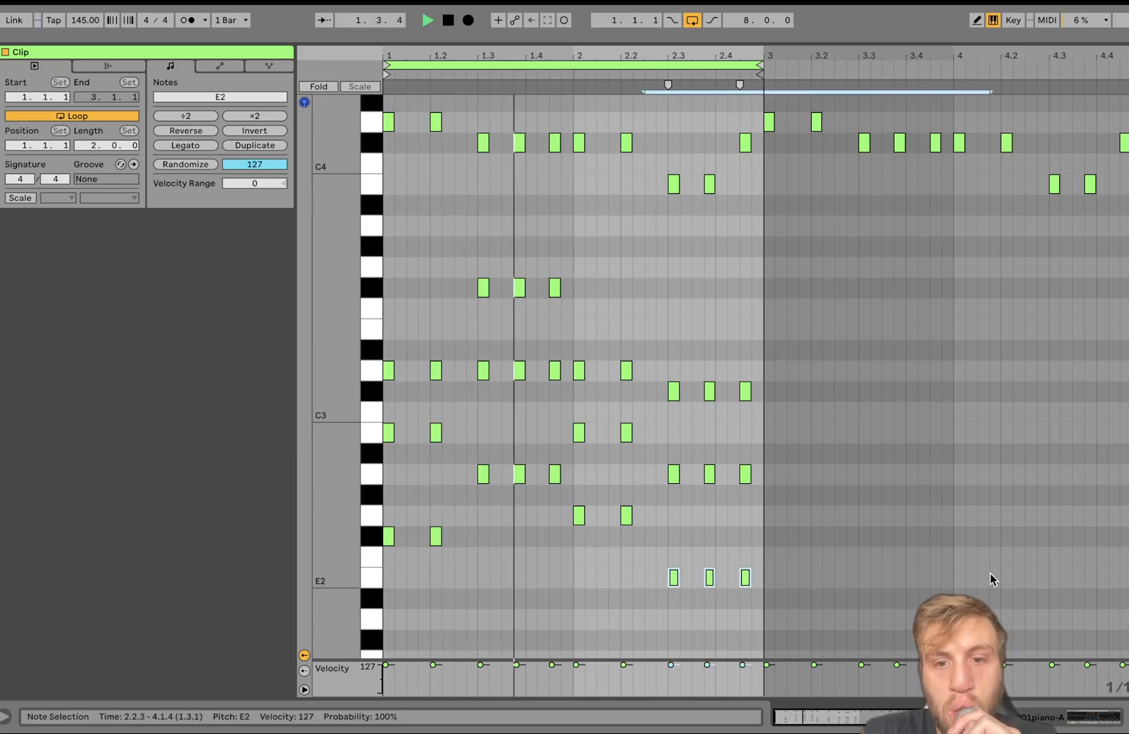
key(shift+Up)
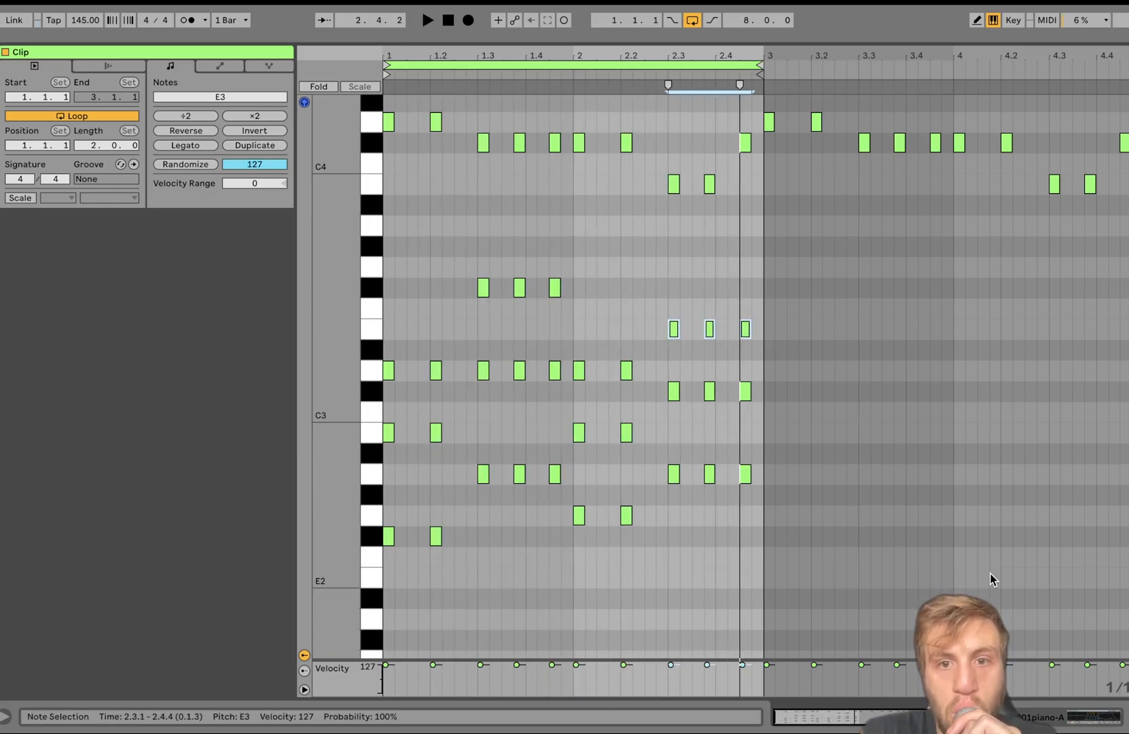
Raise the E3 notes of the last three bar 2 chords to F#3 and their C#3 notes to D3
key(Up)
key(Up)
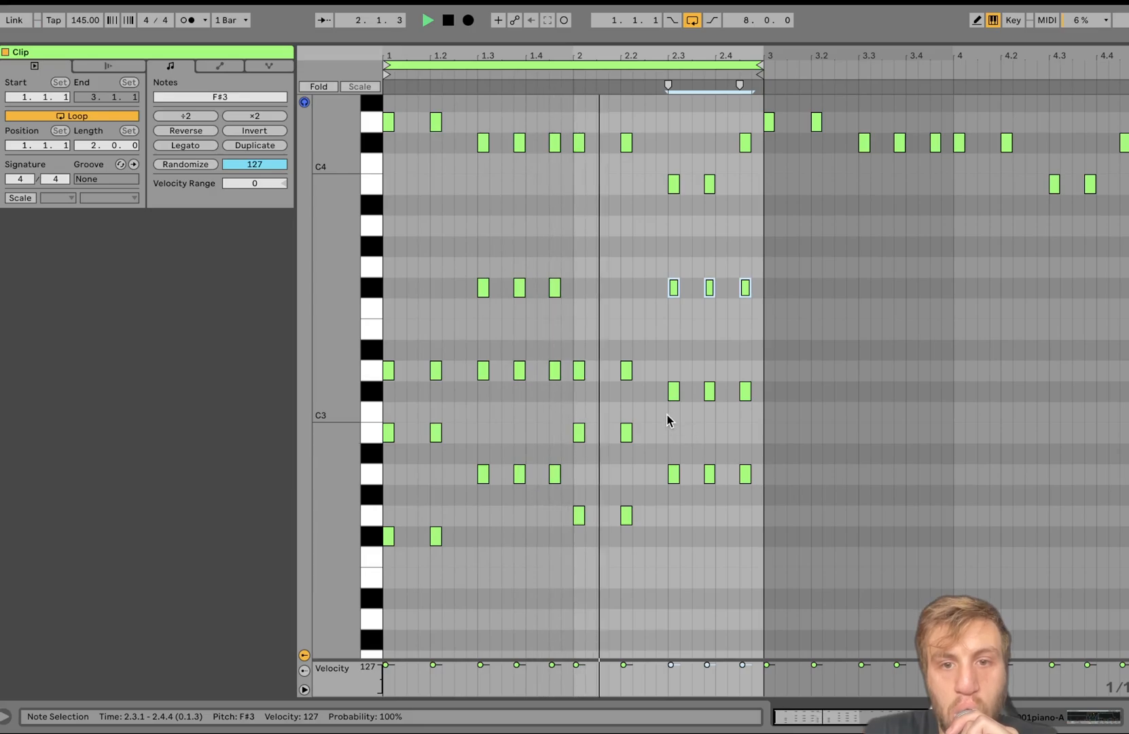
key(Down)
key(Down)
key(Down)
key(Down)
key(Down)
key(Up)
key(space)
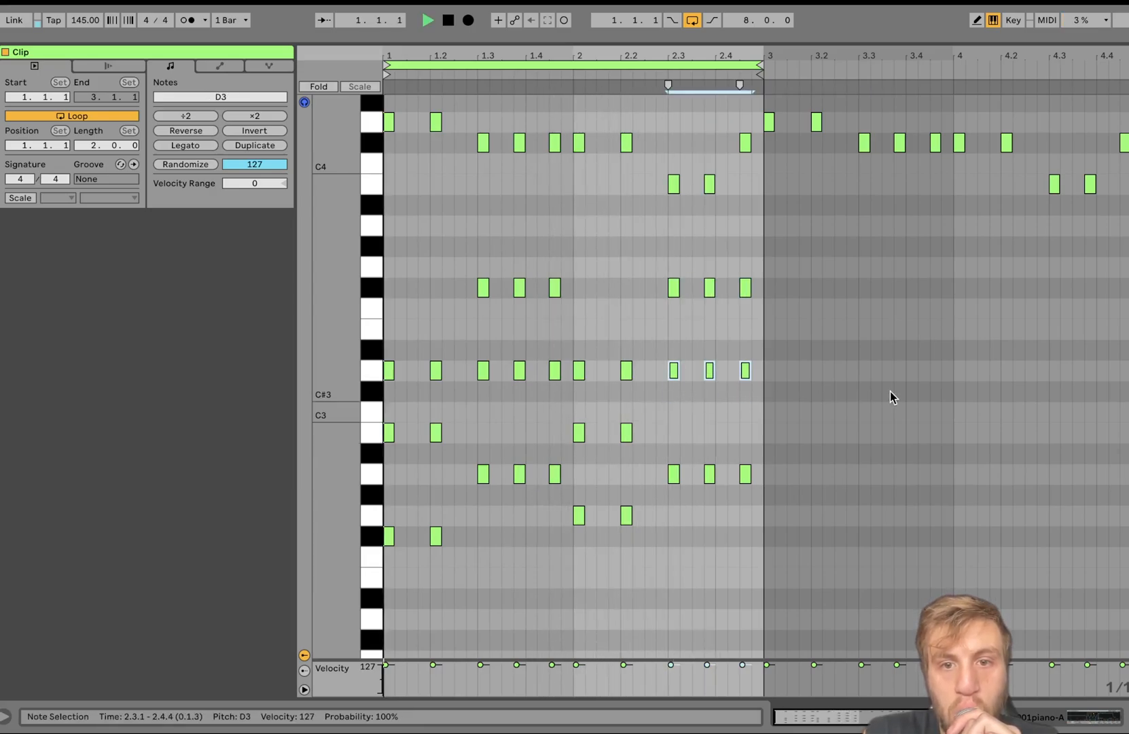
Audition lower positions for the A2 notes of the last three bar 2 chords, and set them to B2
key(Down)
key(Down)
key(Down)
key(Down)
key(Down)
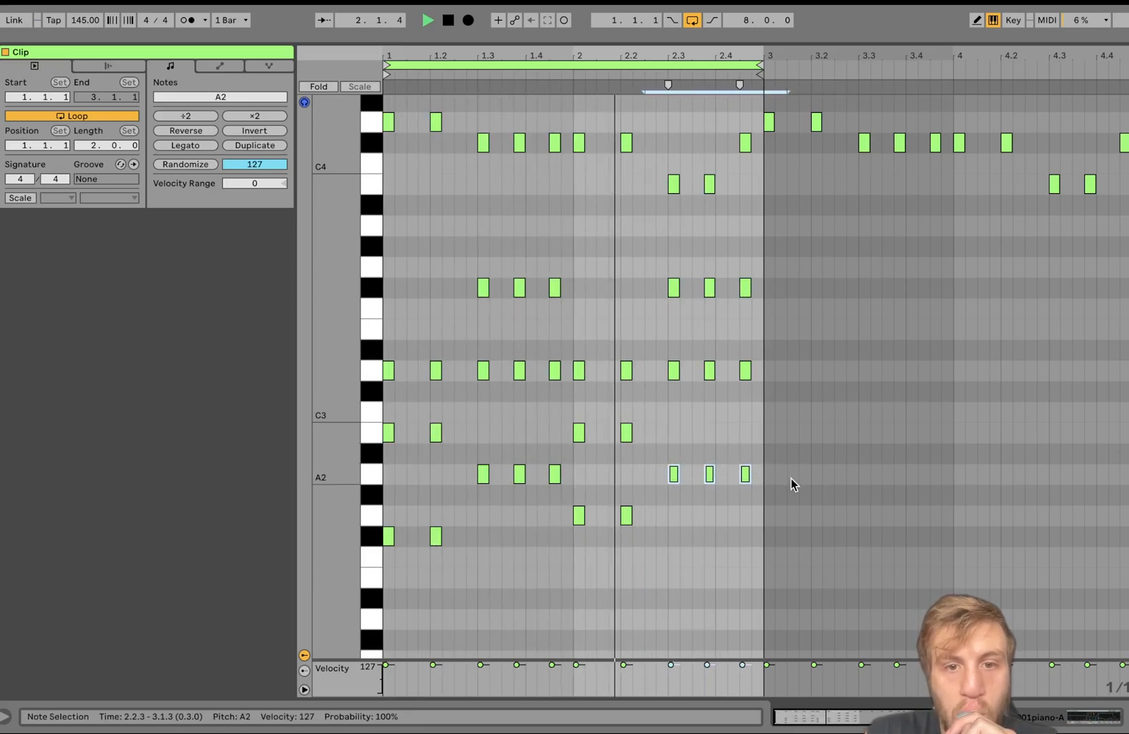
key(Up)
key(Up)
key(space)
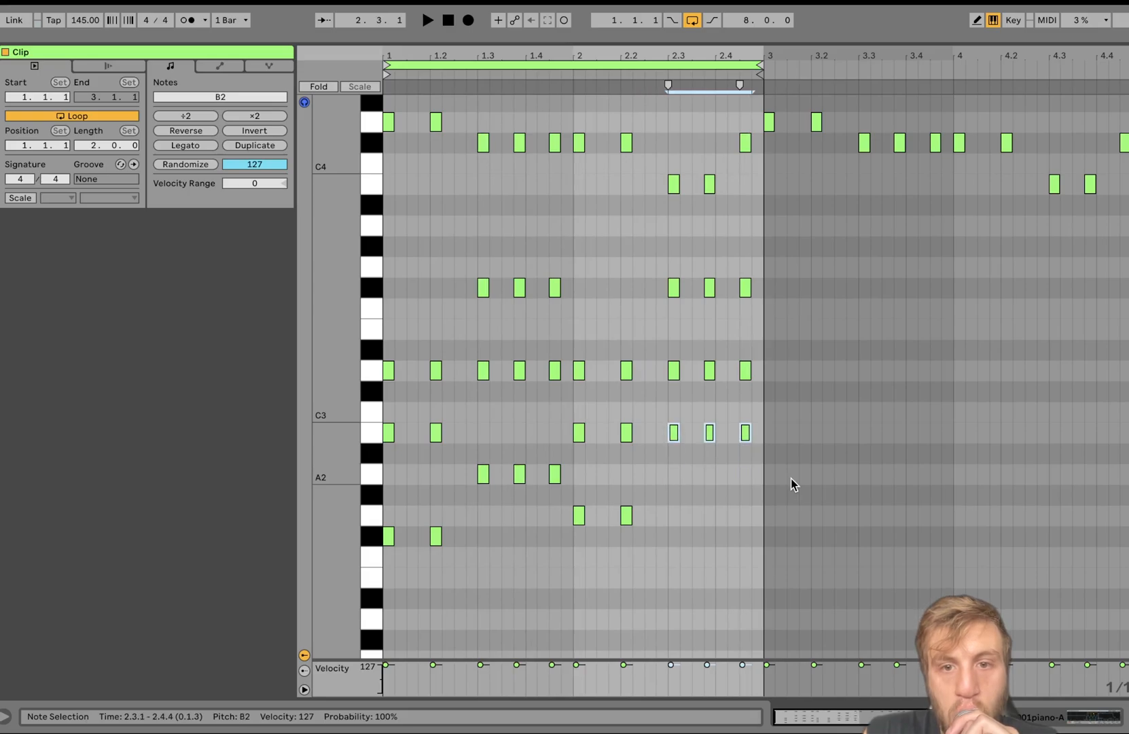
Raise the D3 notes of the last three bar 2 chords to E3 and play the loop
drag(640, 383, 647, 348)
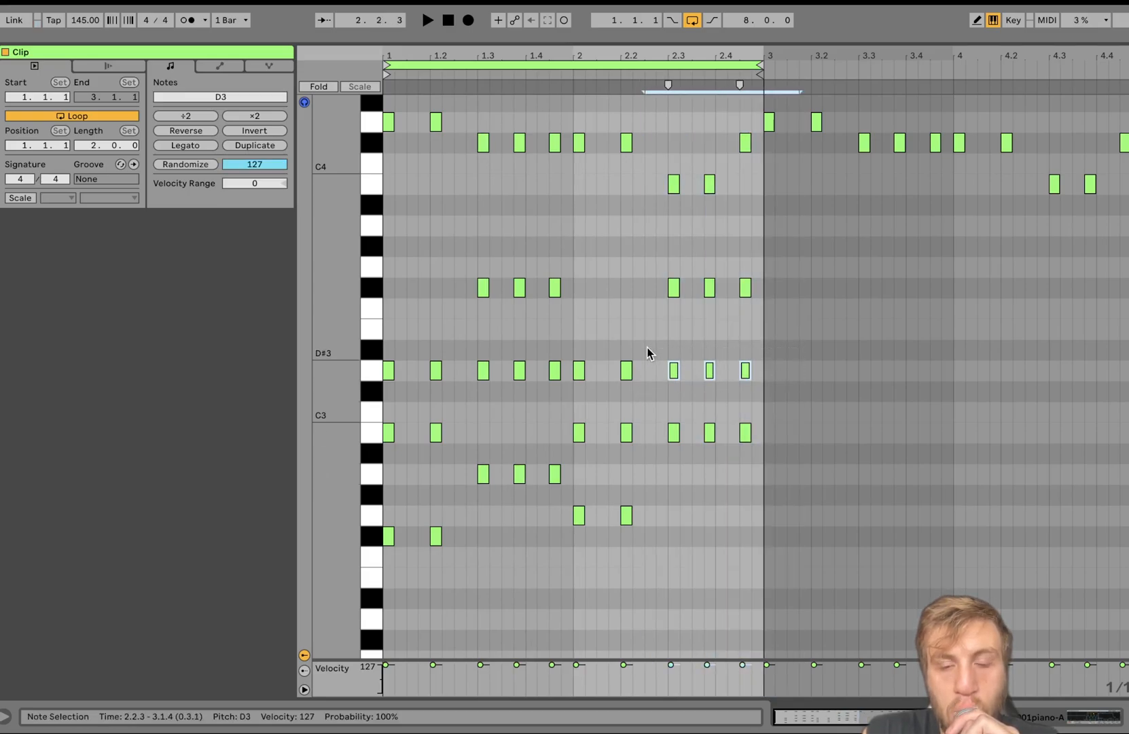
key(Up)
key(Up)
key(space)
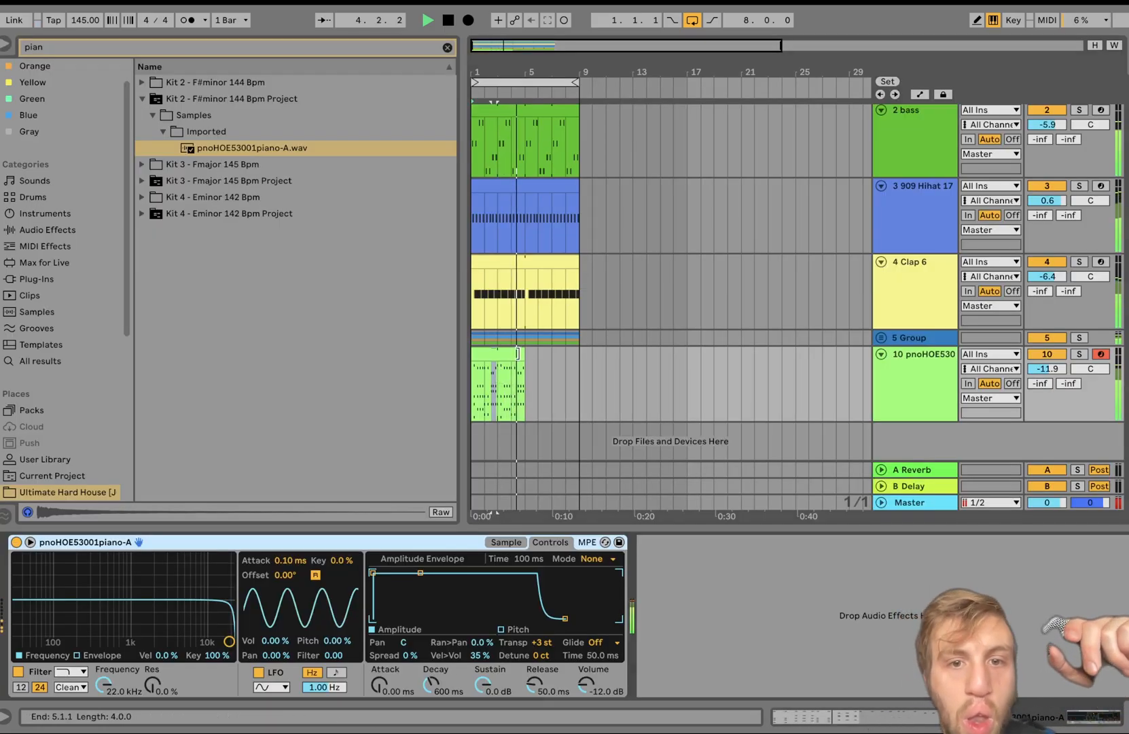
Extend the piano clip in the arrangement to bar 9 and solo the piano track
drag(524, 354, 580, 355)
click(1078, 353)
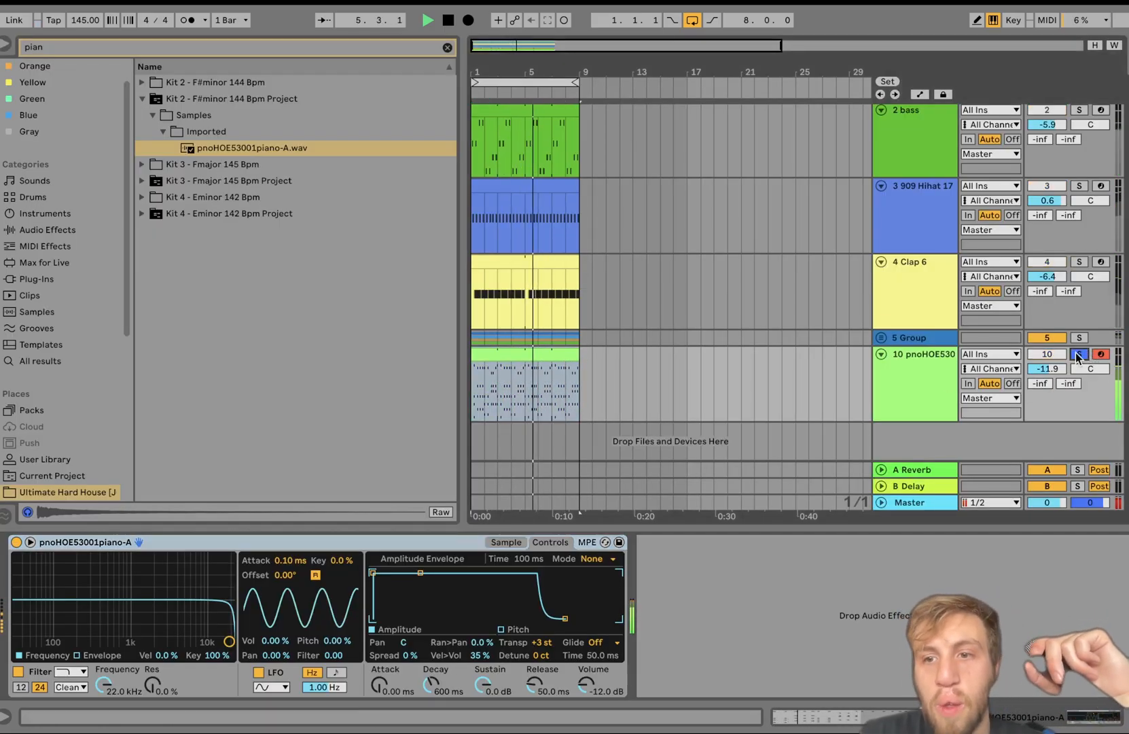
Raise the piano track's volume to -10.6 dB and lengthen the sampler's amplitude release to 1.04 s
drag(1047, 369, 1047, 364)
drag(565, 618, 588, 618)
click(919, 363)
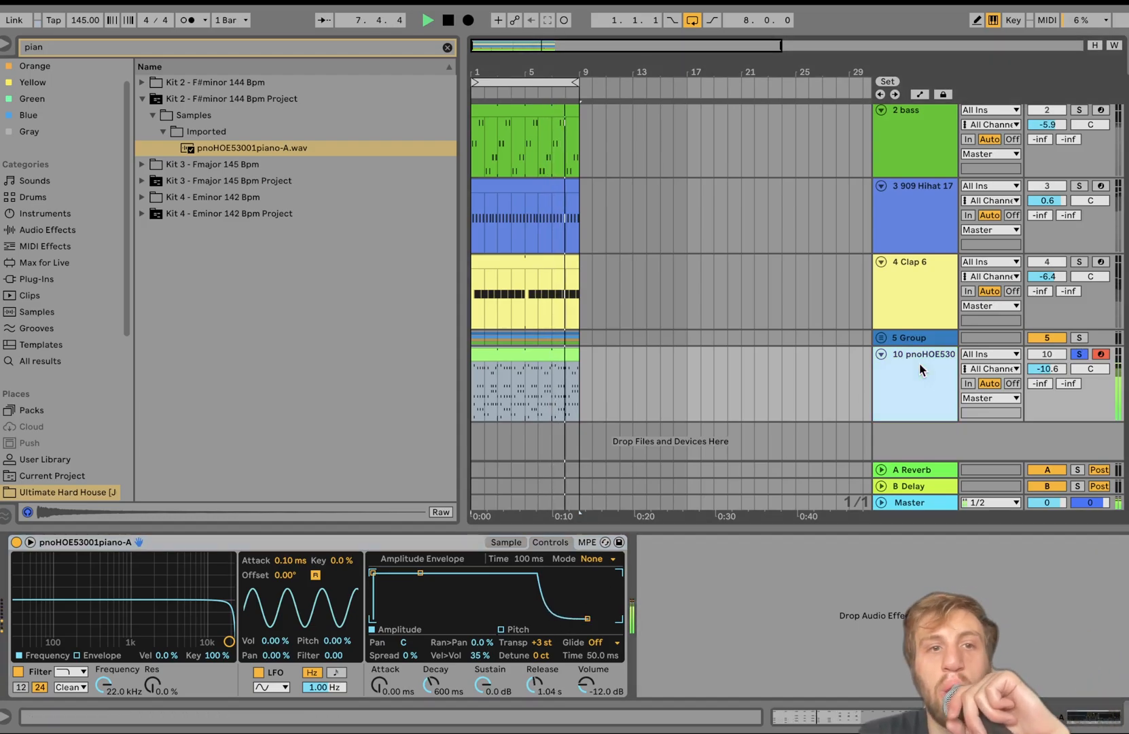
Add an Auto Filter to the piano track and set it to high-pass at 243 Hz with 0% resonance
click(447, 49)
click(33, 246)
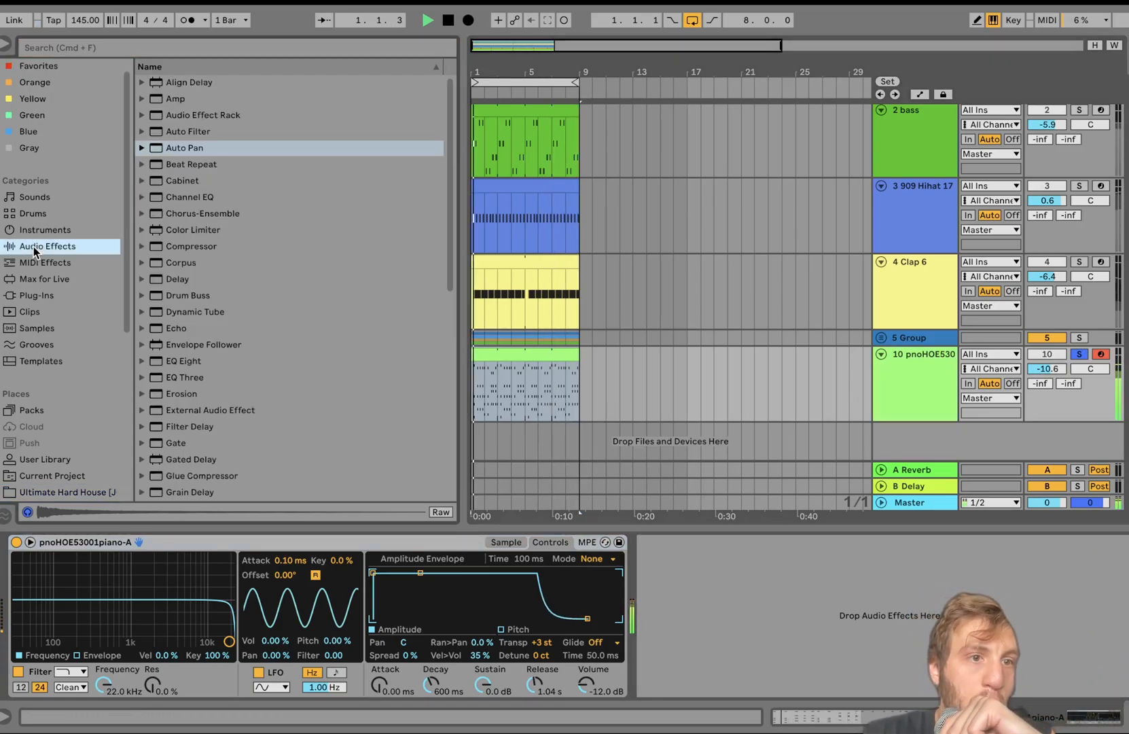
drag(187, 131, 703, 635)
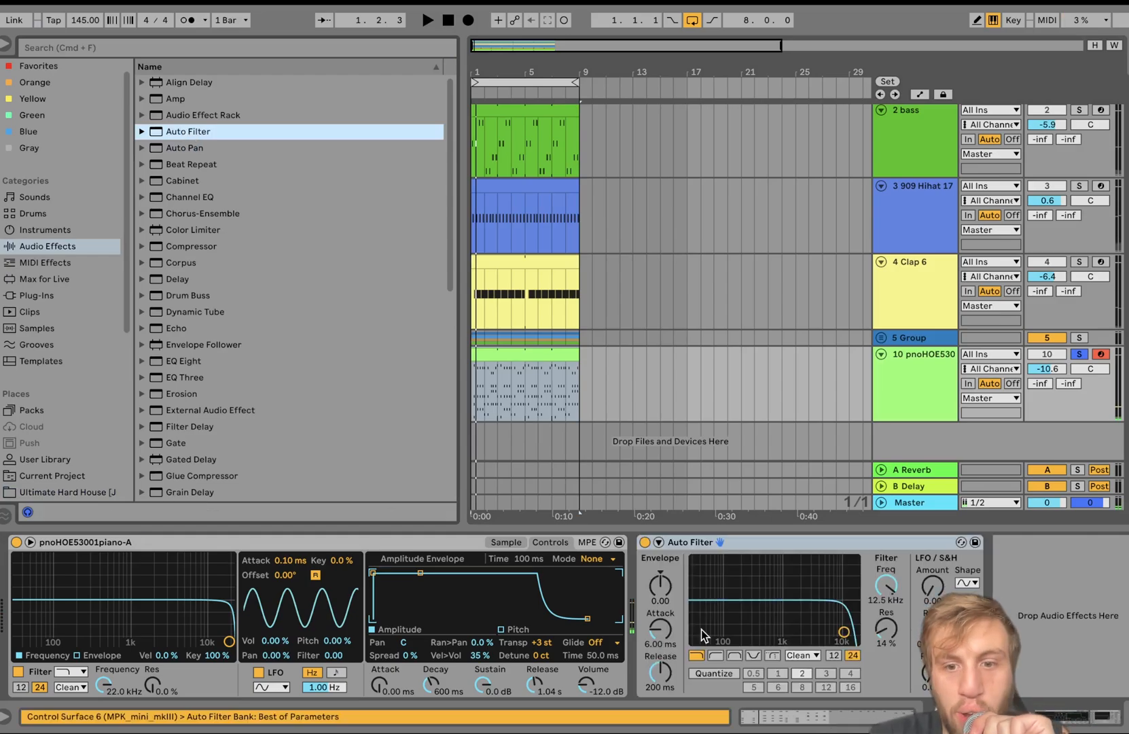
click(714, 655)
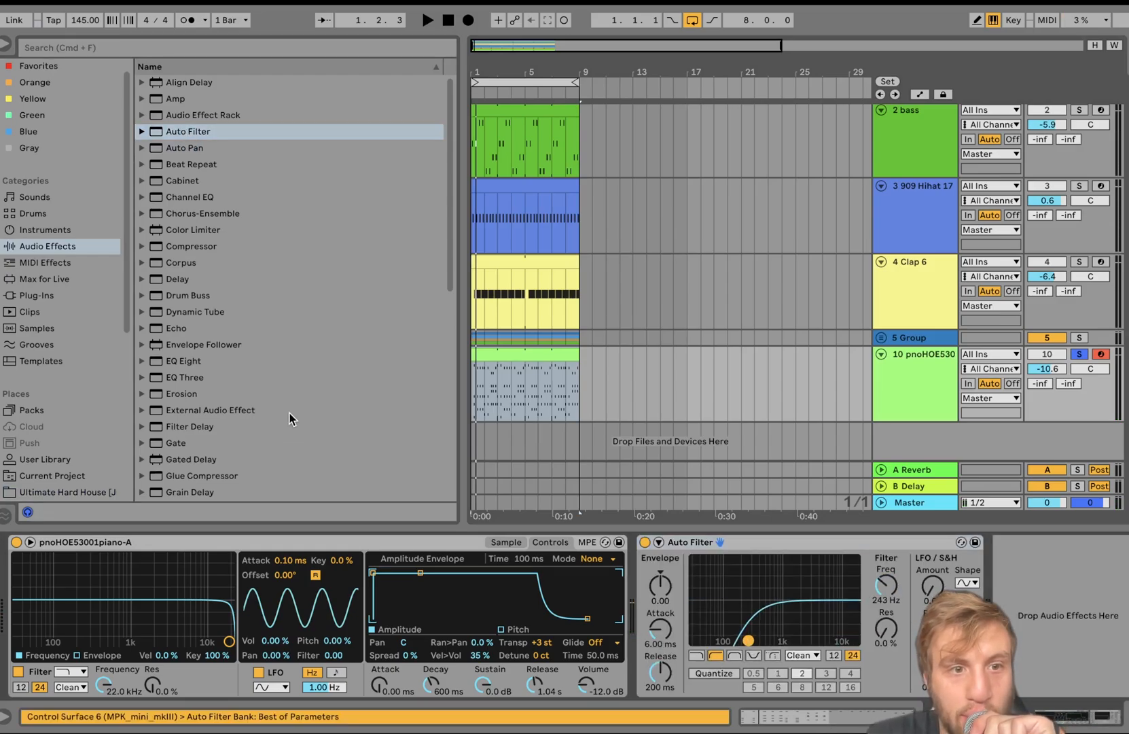
Insert a Reverb before the Auto Filter with size 1.16, decay 778 ms and dry/wet 26%
scroll(285, 414, down, 10)
drag(270, 283, 646, 606)
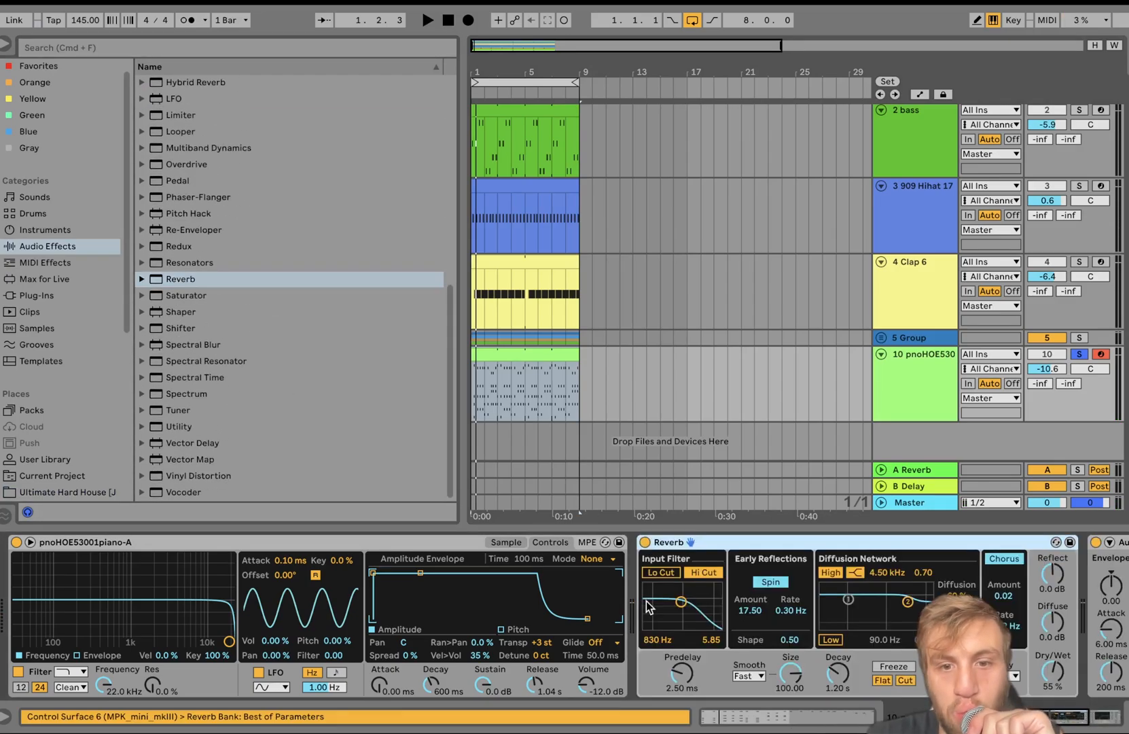
click(835, 673)
click(798, 684)
key(space)
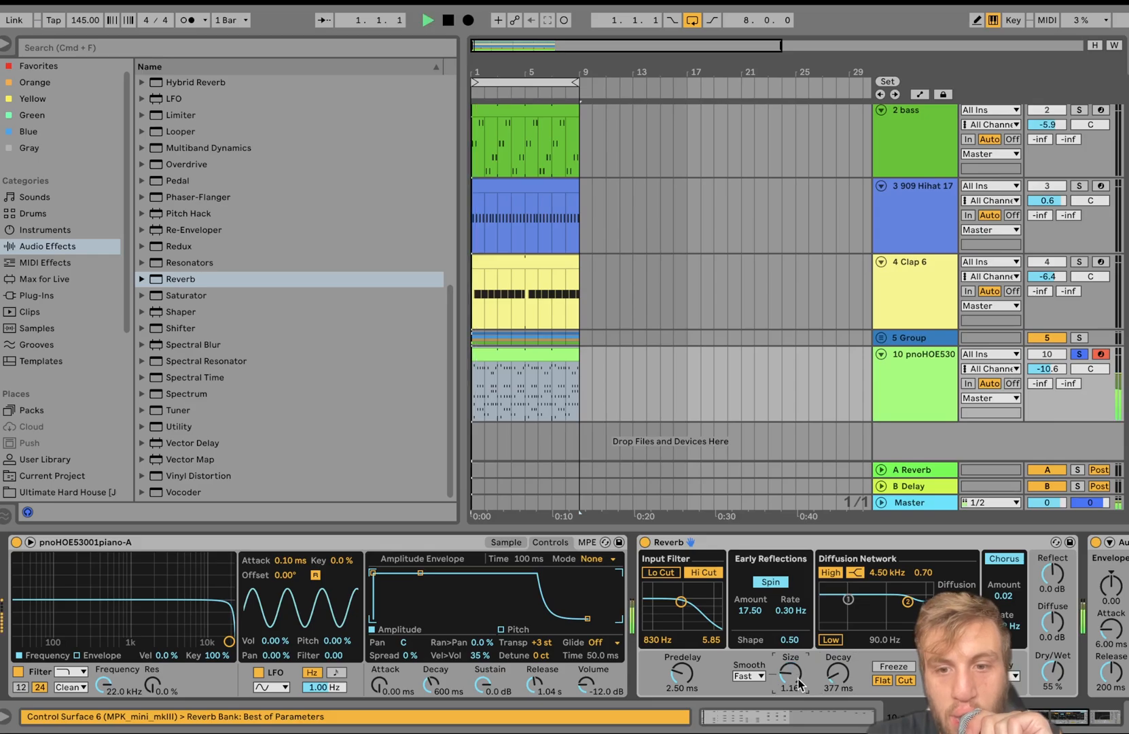
drag(837, 673, 837, 656)
click(1052, 672)
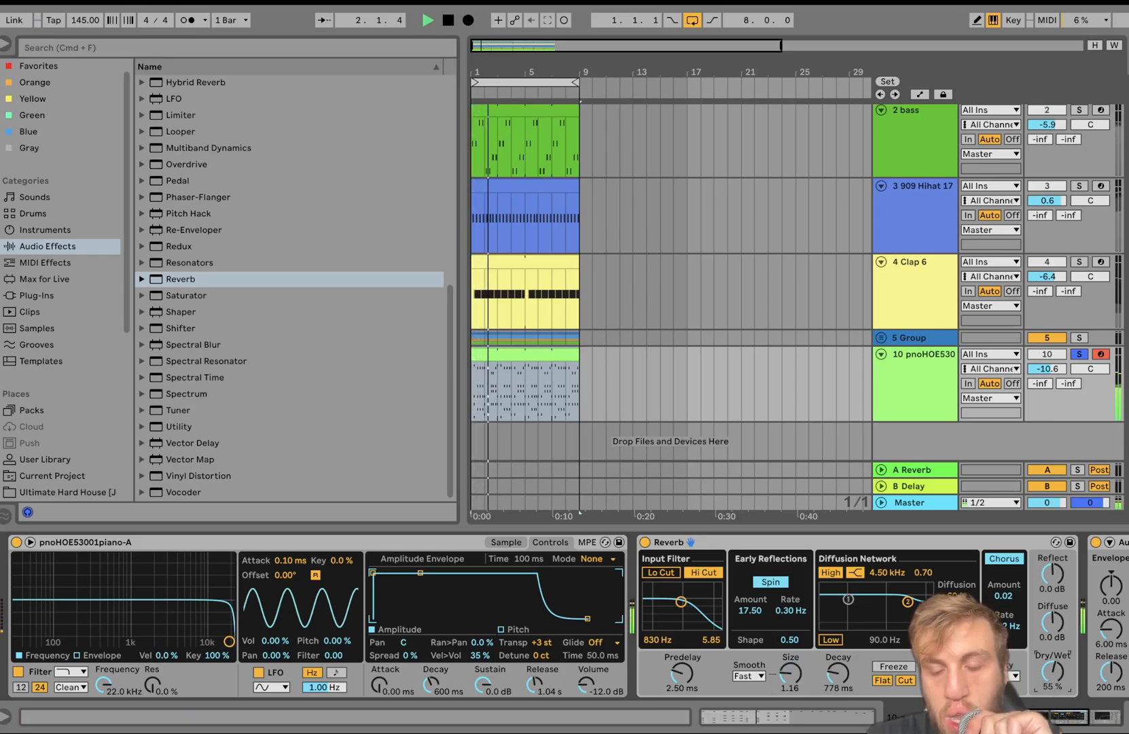
drag(1052, 672, 1052, 681)
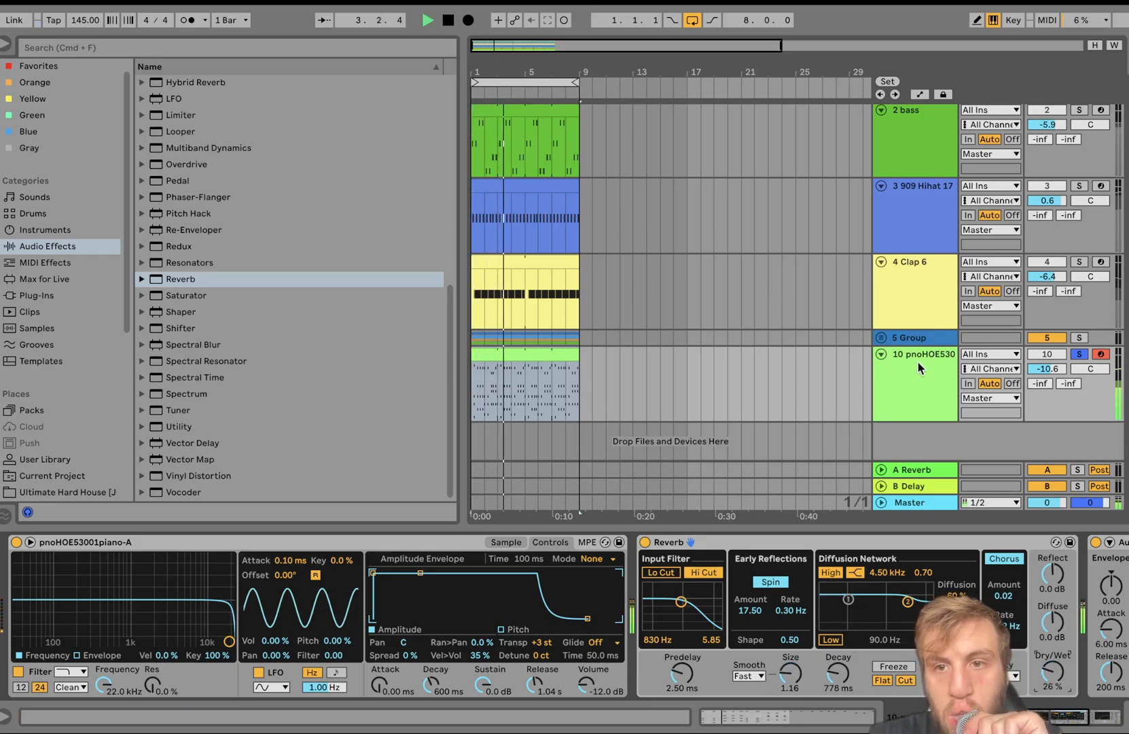
Lower the B2 notes of the first two bar 2 chords in the piano clip to E2
scroll(169, 218, up, 10)
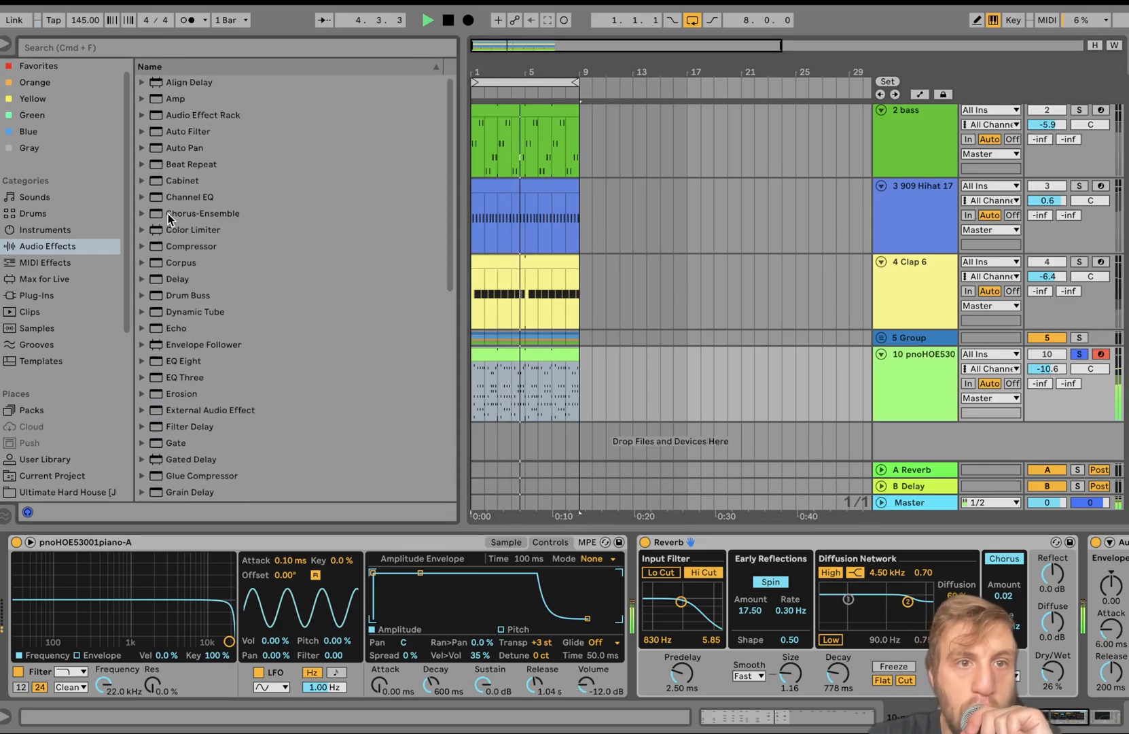
double_click(537, 352)
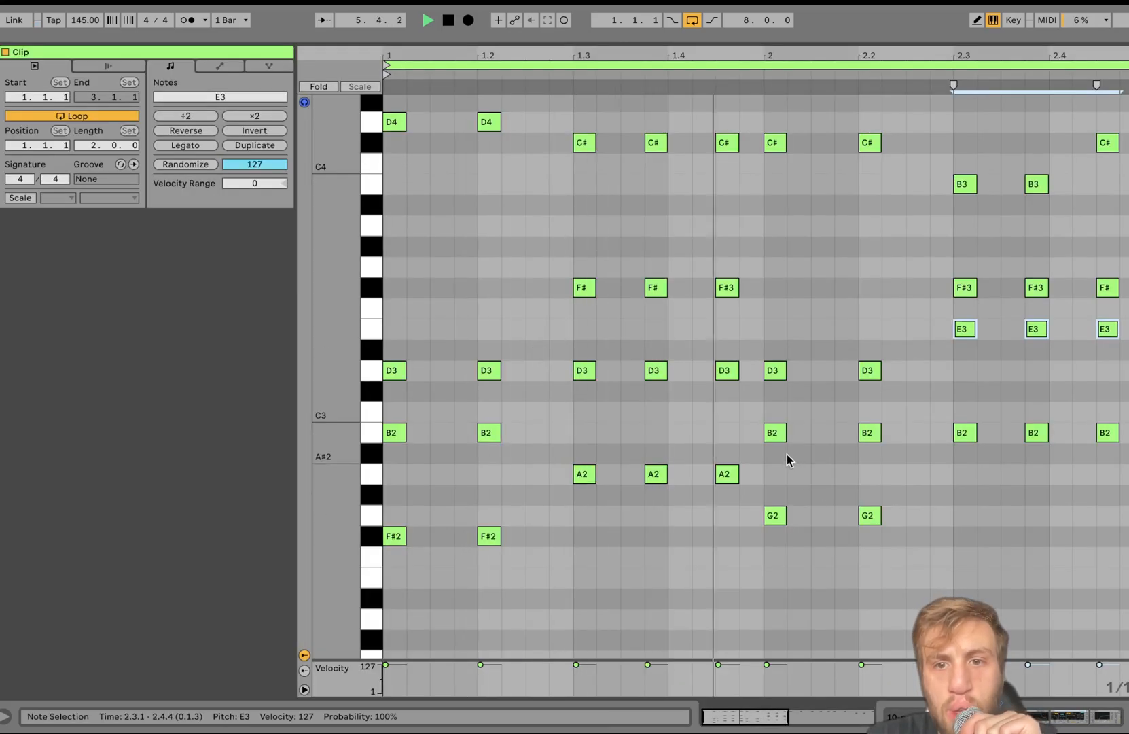
drag(748, 430, 876, 441)
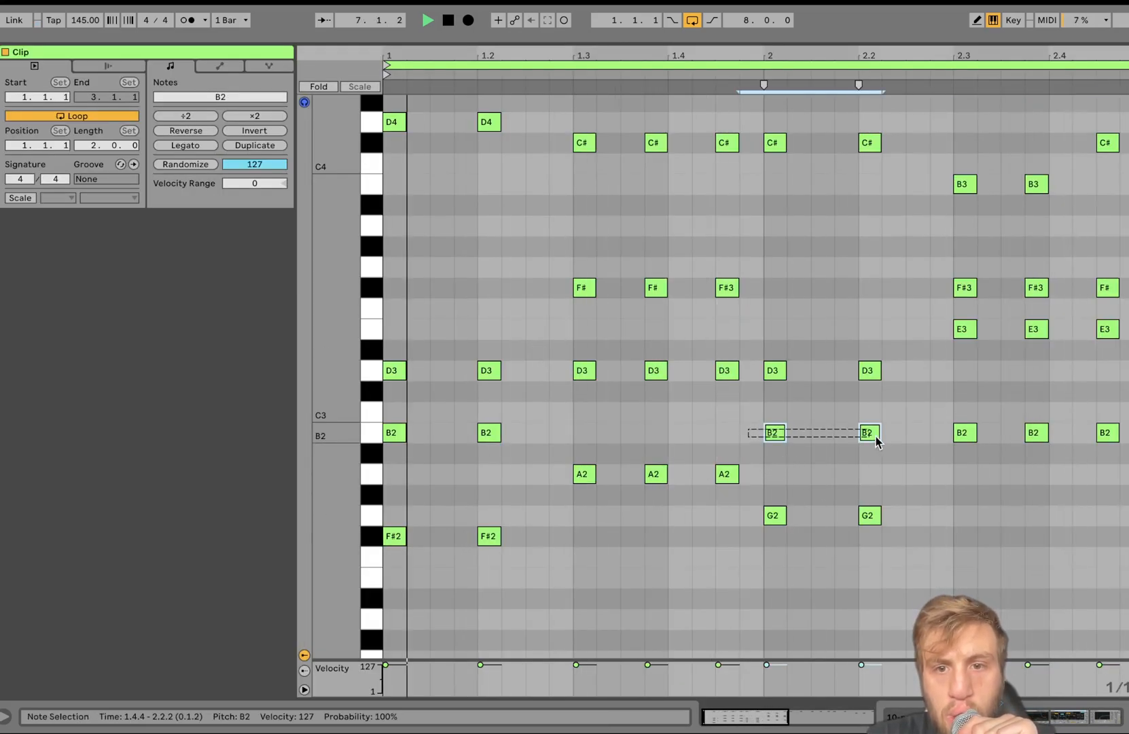
key(Down)
key(Down)
key(Down)
key(Down)
key(Down)
key(Down)
key(Down)
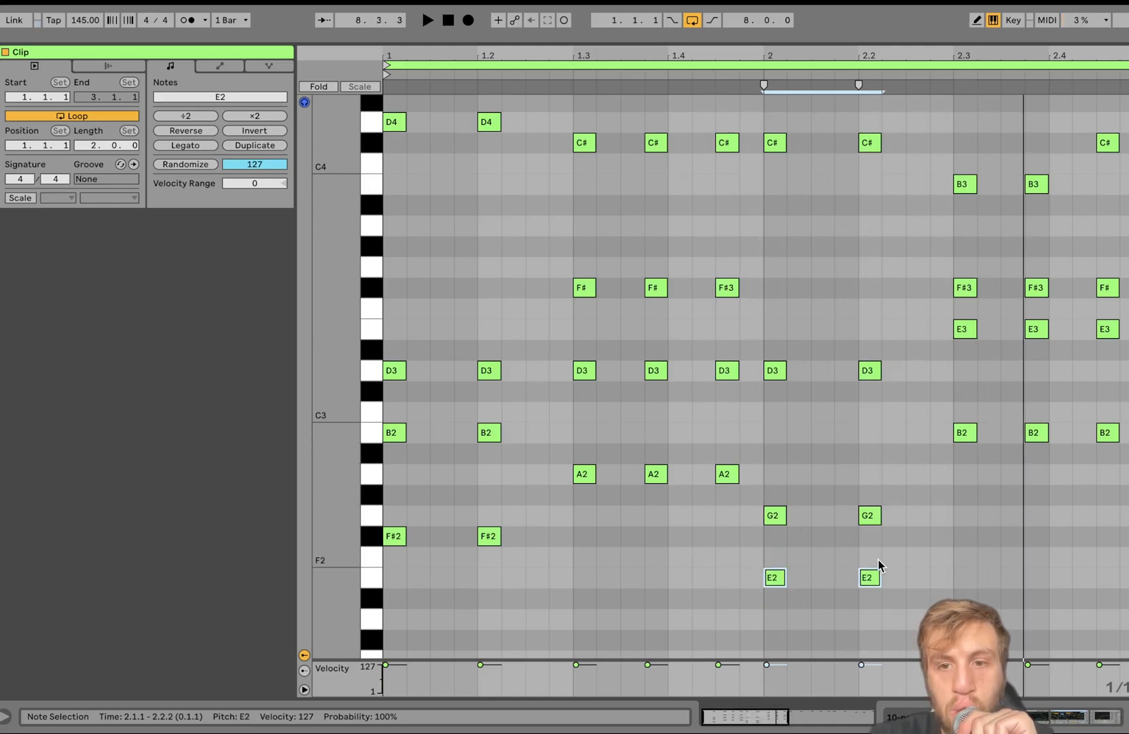
Drop the F#3 notes of the last three bar 2 chords an octave to F#2 and play the arrangement
drag(880, 615, 1121, 272)
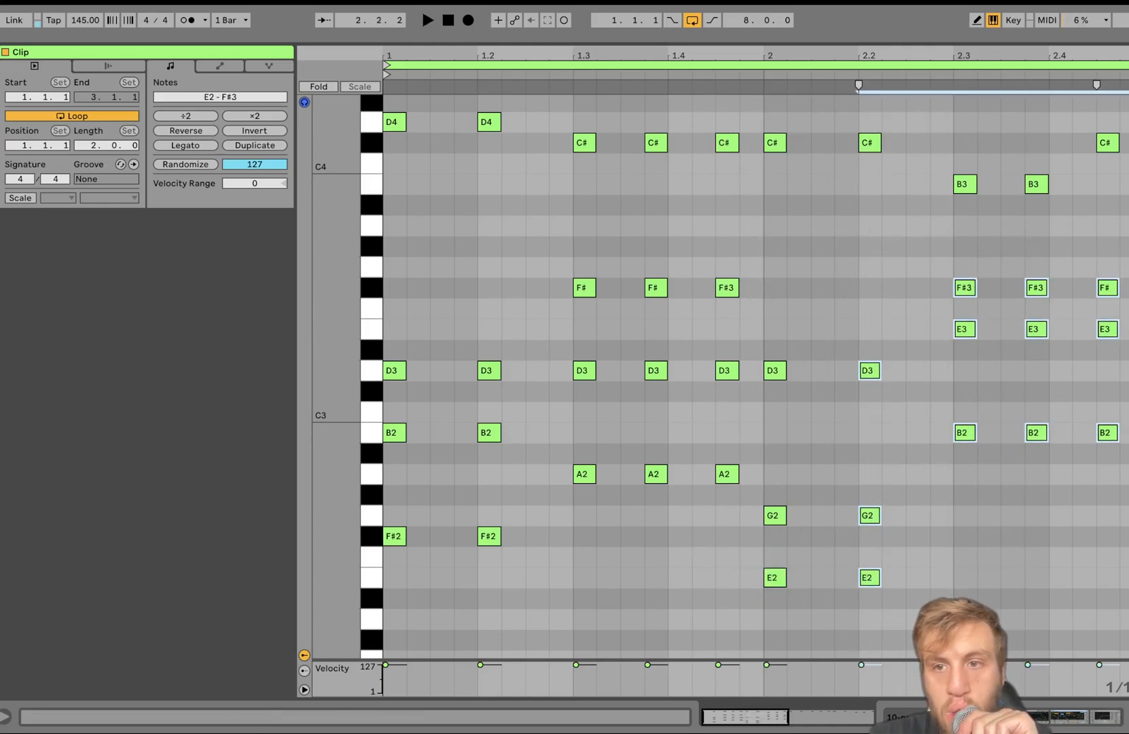
drag(915, 245, 1112, 295)
key(shift+Down)
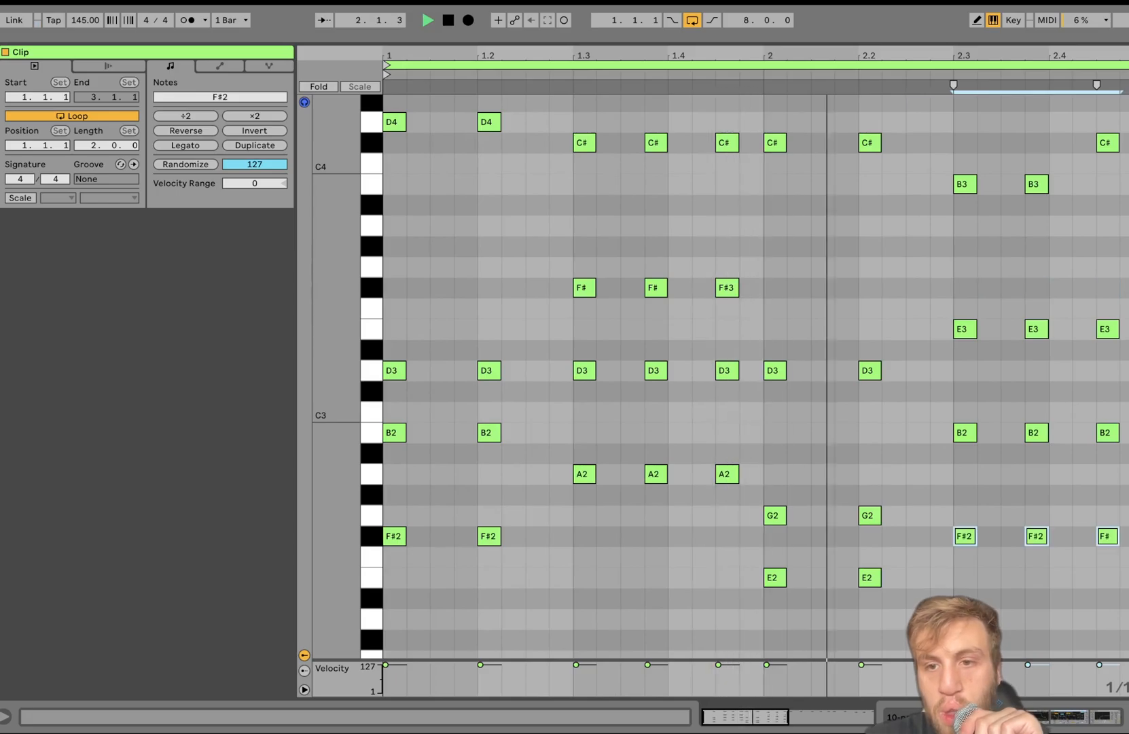
click(1088, 725)
click(531, 355)
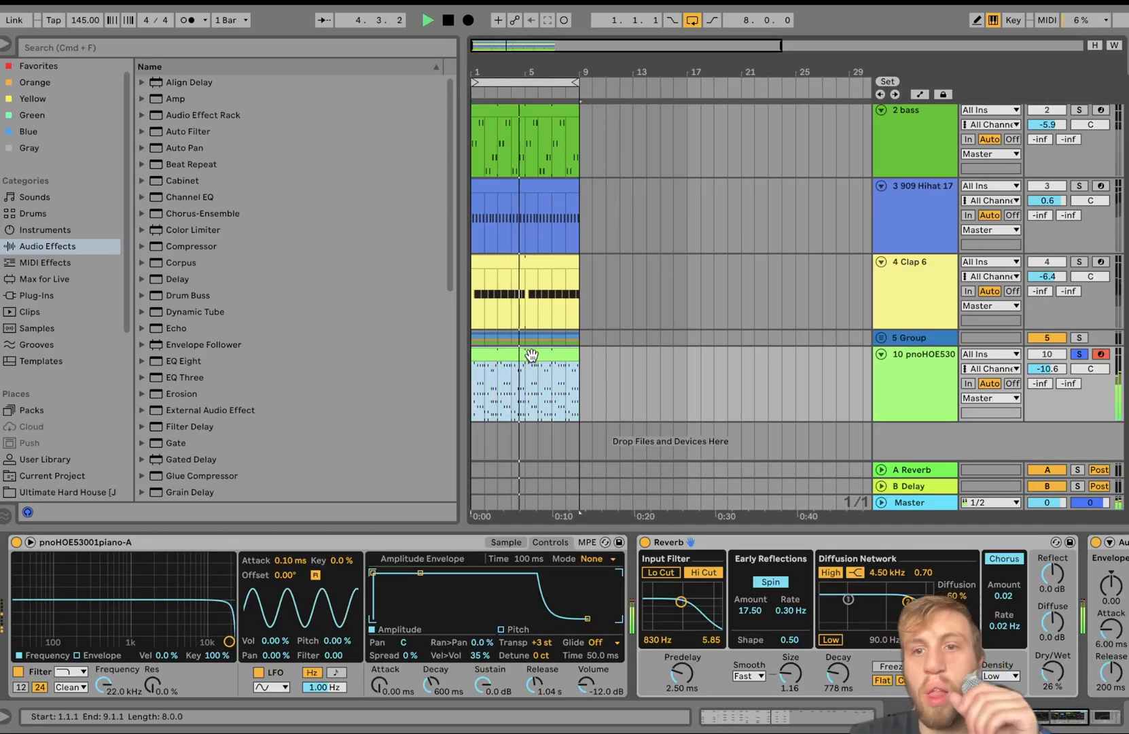
Lower the G2 notes of the first two bar 2 chords to F#2 and their E2 notes to D2
double_click(532, 352)
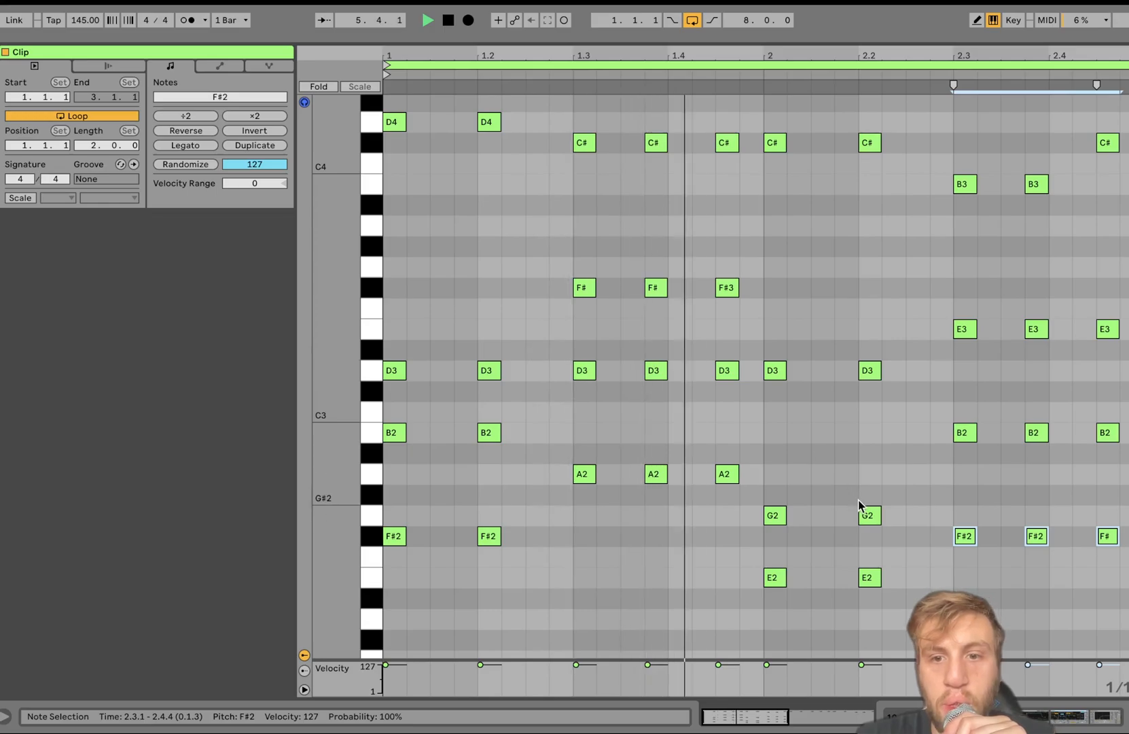
key(space)
drag(738, 516, 895, 506)
key(Down)
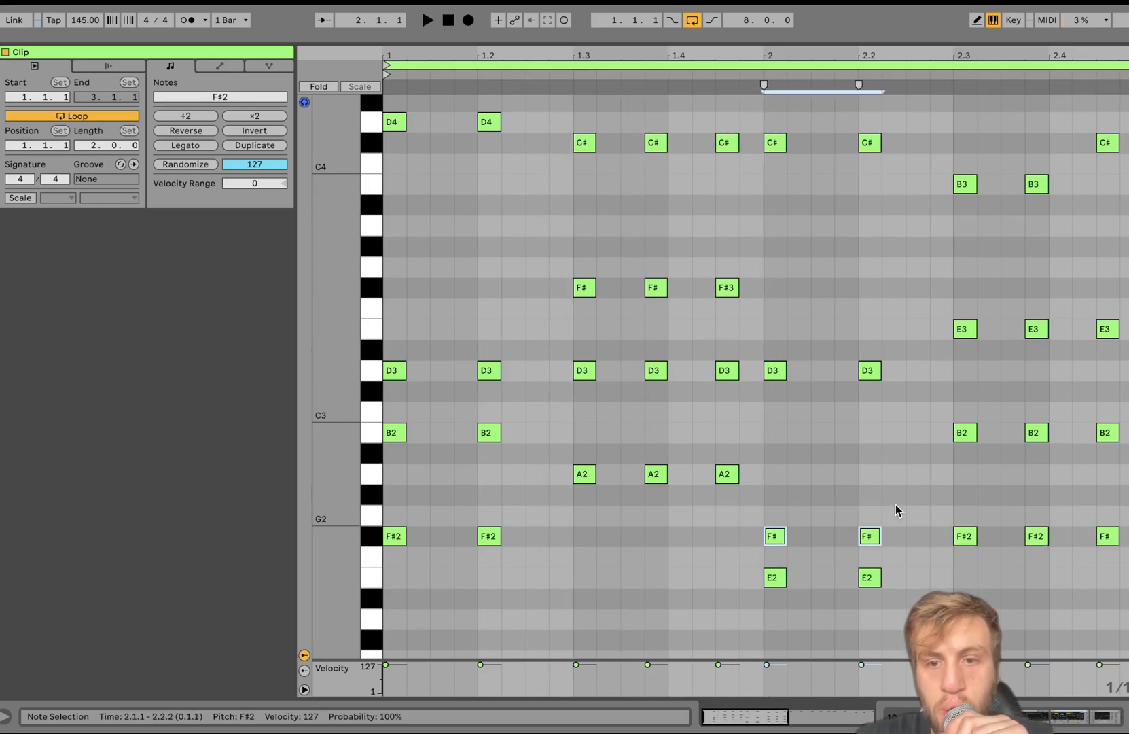
key(space)
drag(708, 575, 999, 591)
key(Down)
key(Down)
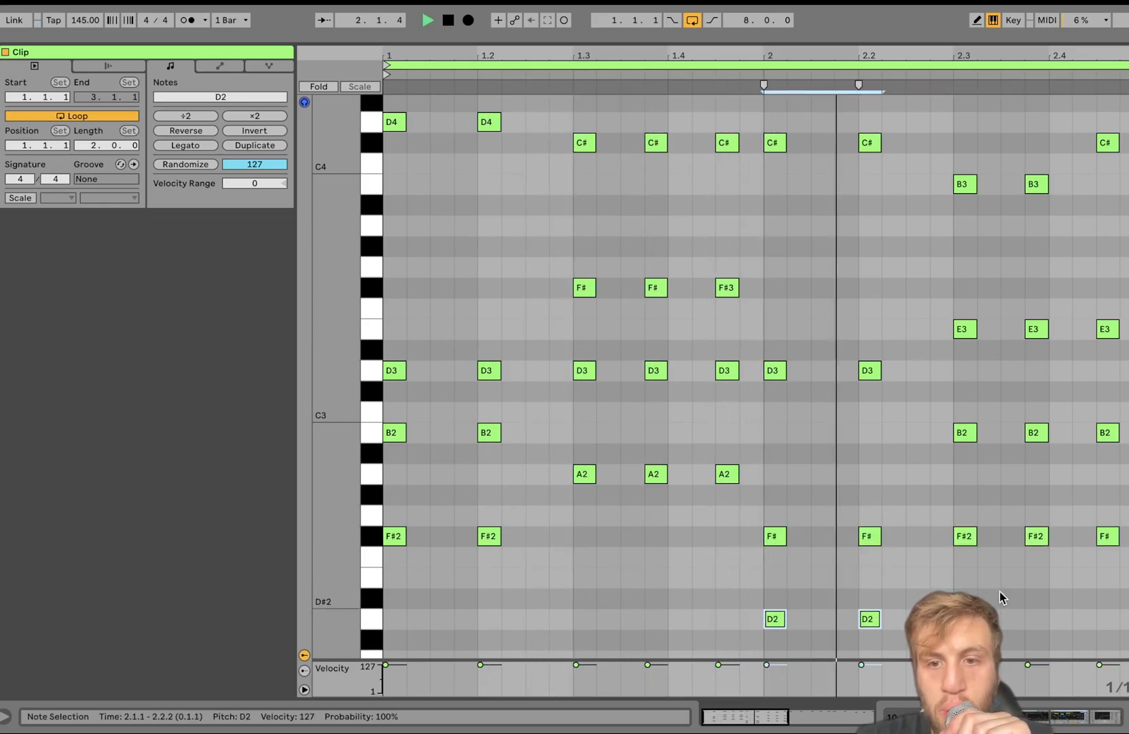
click(1065, 716)
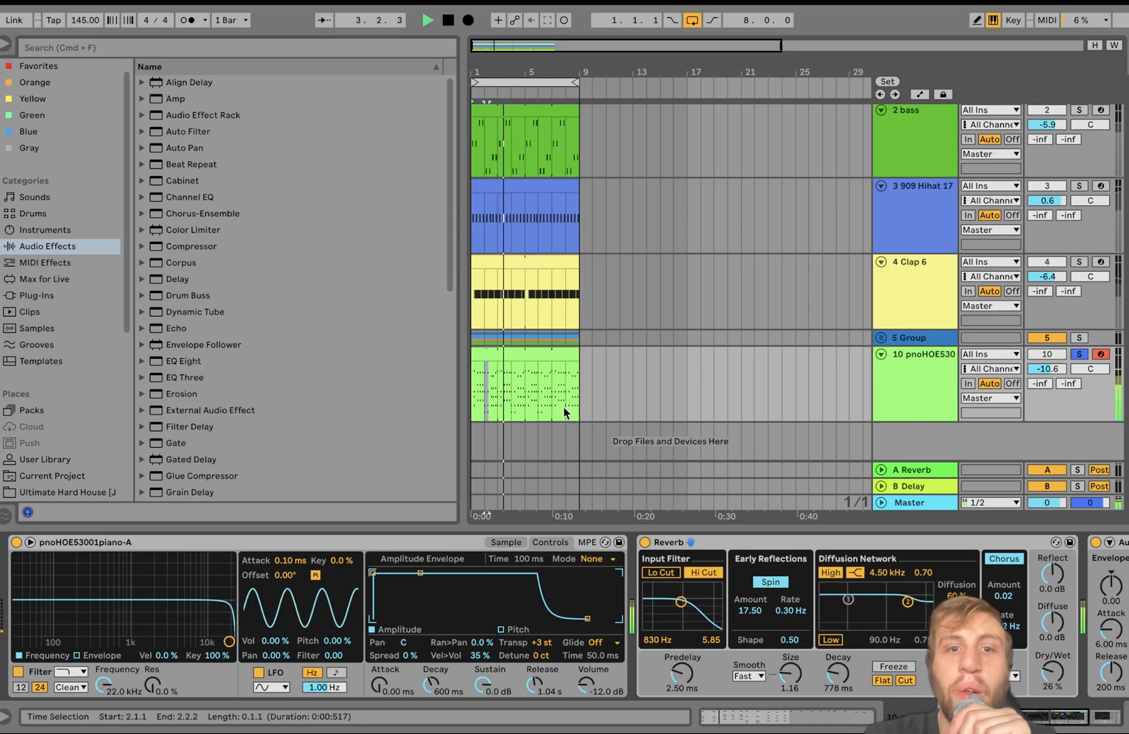
click(542, 361)
Add a Compressor at the end of the piano's effect chain and sidechain it from the 1-High Kick track
click(191, 246)
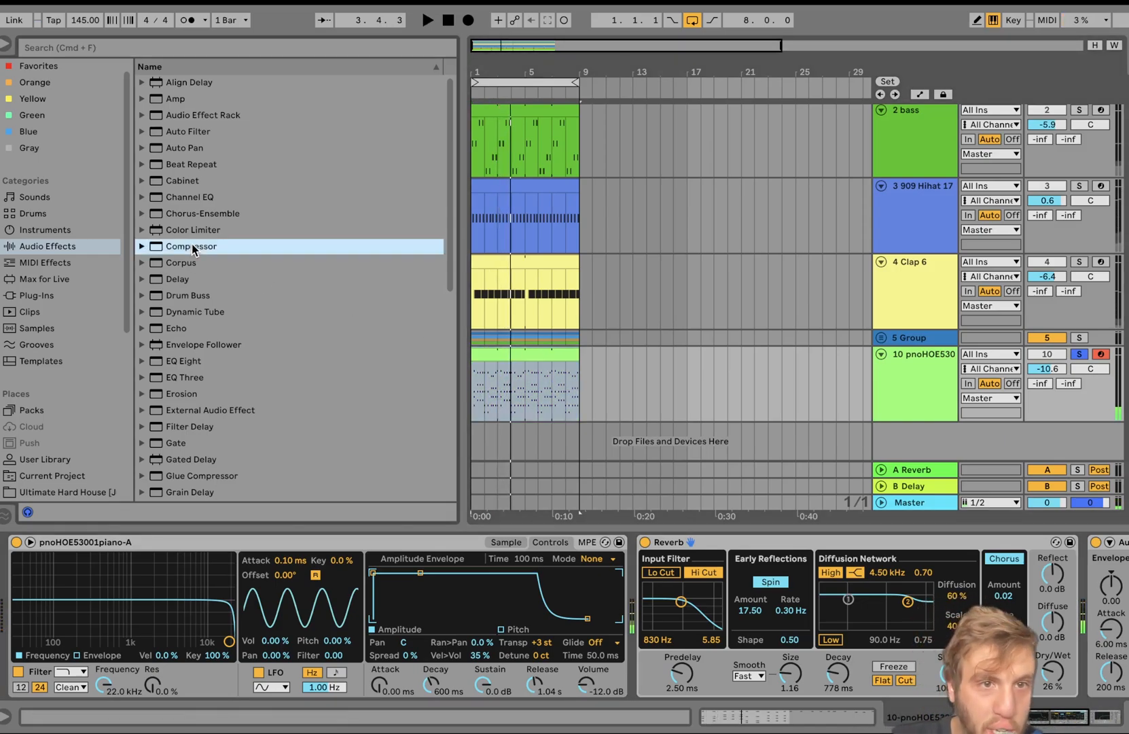
double_click(192, 245)
click(839, 549)
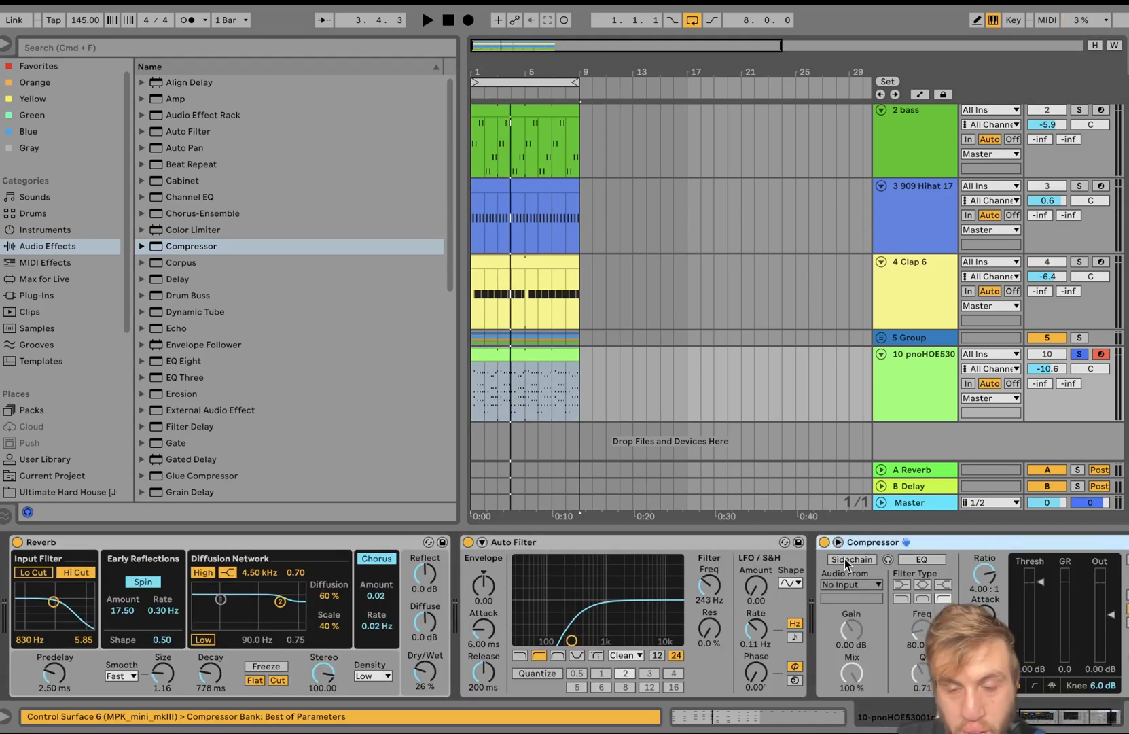
click(854, 585)
click(855, 399)
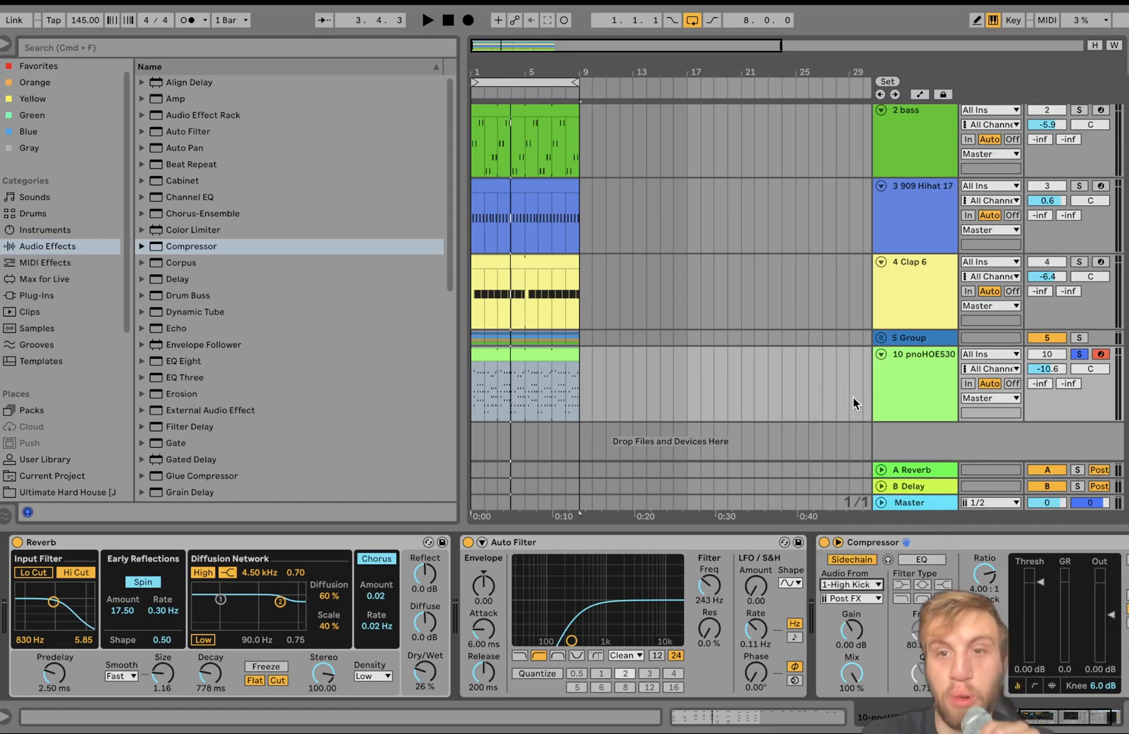
Enable the Compressor's sidechain EQ and lower its threshold to -34.2 dB
click(922, 559)
drag(1040, 582, 1031, 649)
key(space)
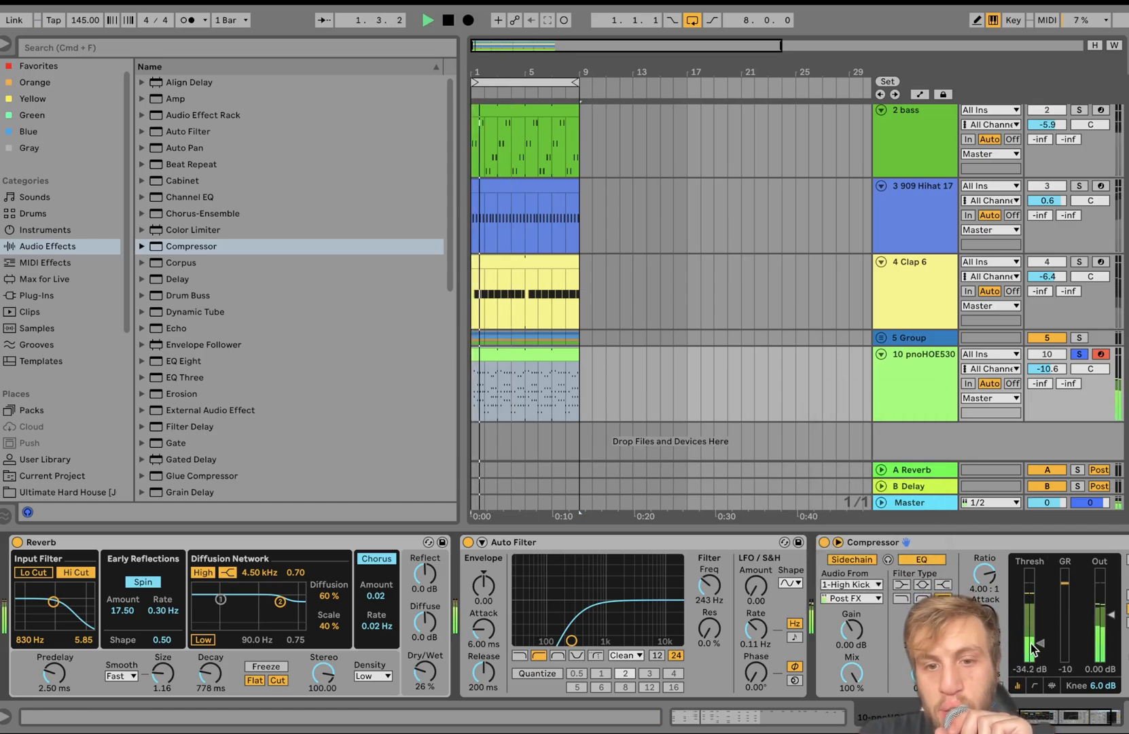
Lower the piano's Auto Filter cutoff to 124 Hz and the Reverb's dry/wet to 23%
drag(571, 640, 555, 640)
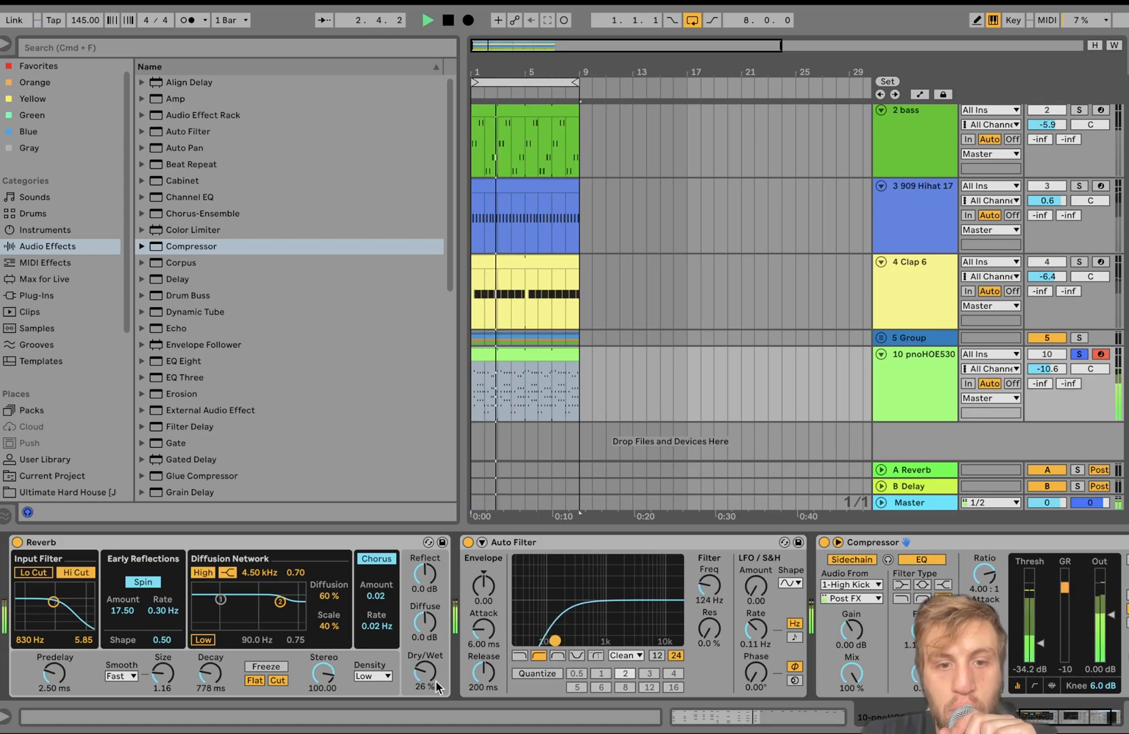
drag(438, 688, 438, 692)
Unsolo the piano track and raise its volume to -9.2 dB against the full mix
click(1079, 354)
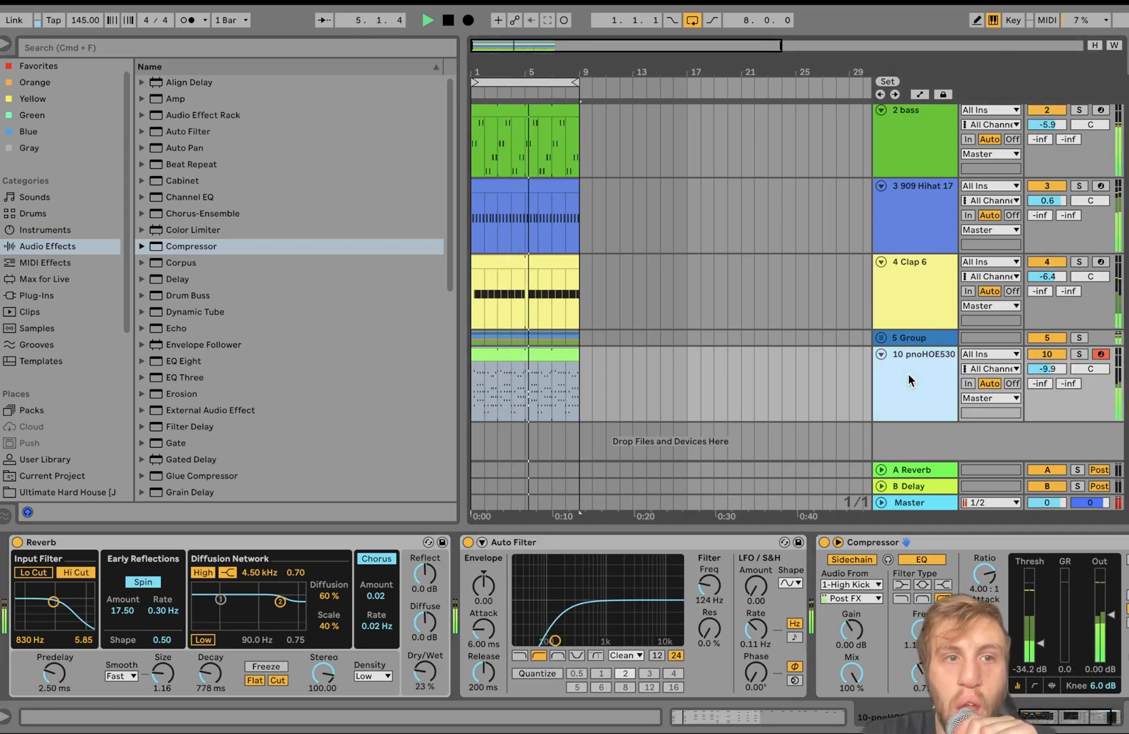
drag(1063, 365, 1063, 364)
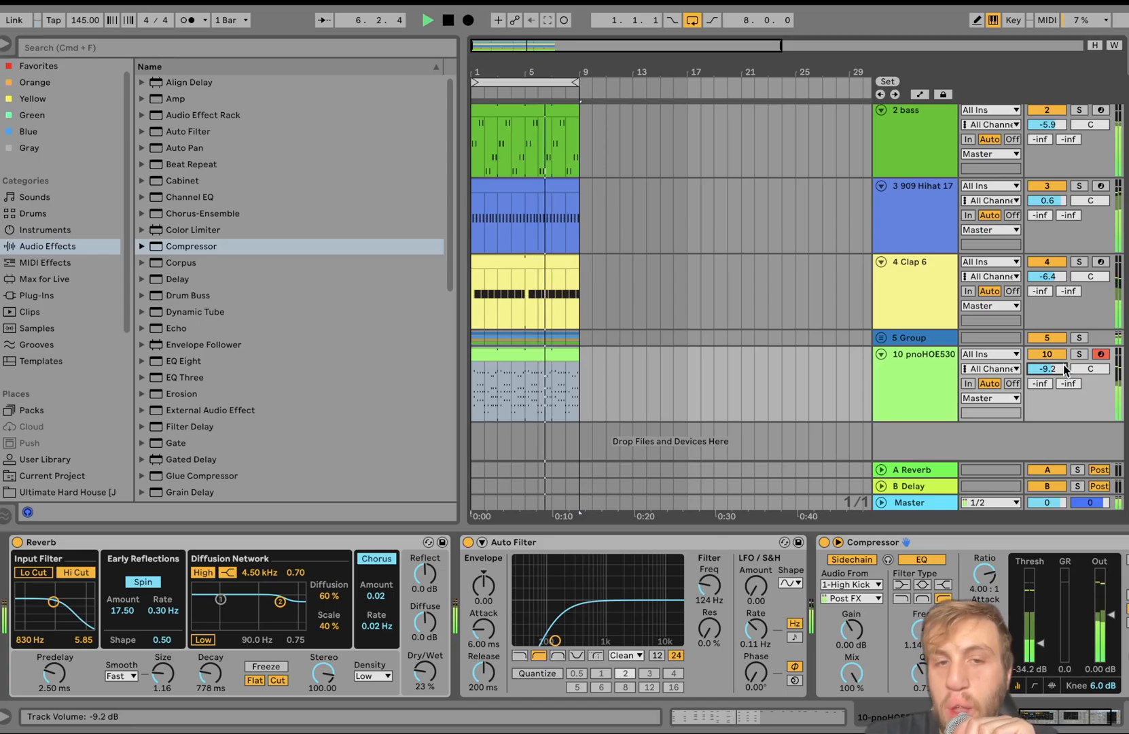
key(space)
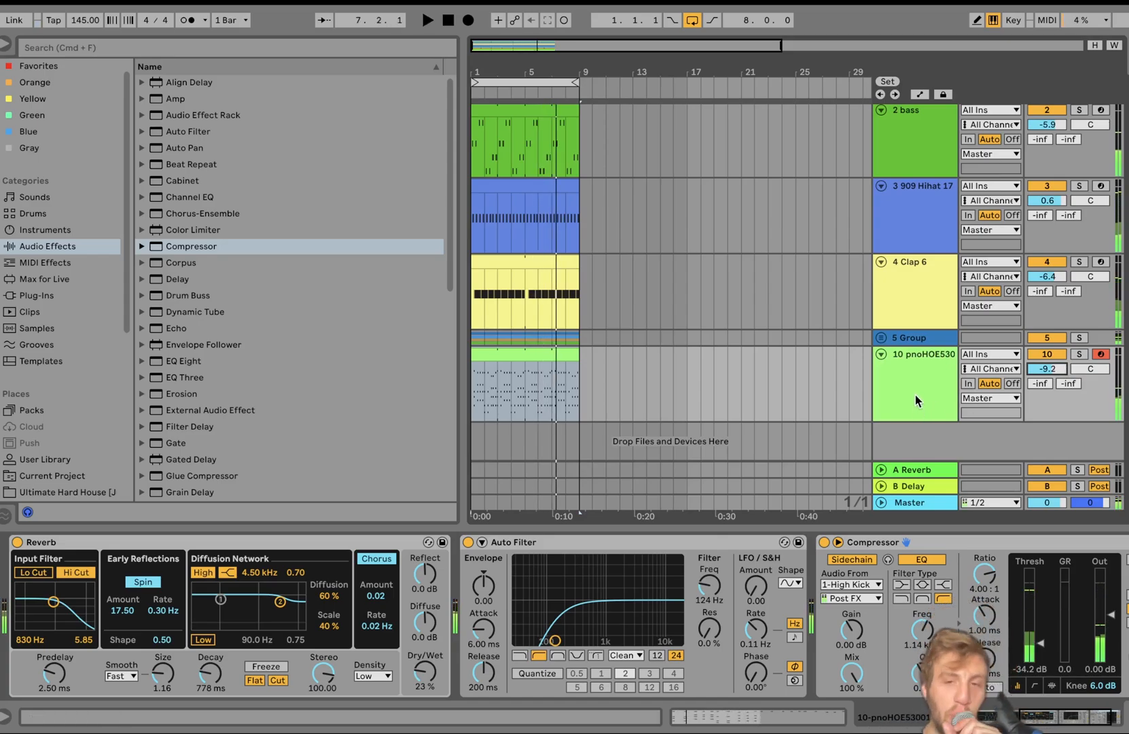
Select all tracks and lower their volumes together, bringing the piano track to -11.4 dB, and play the mix
click(916, 400)
key(super+a)
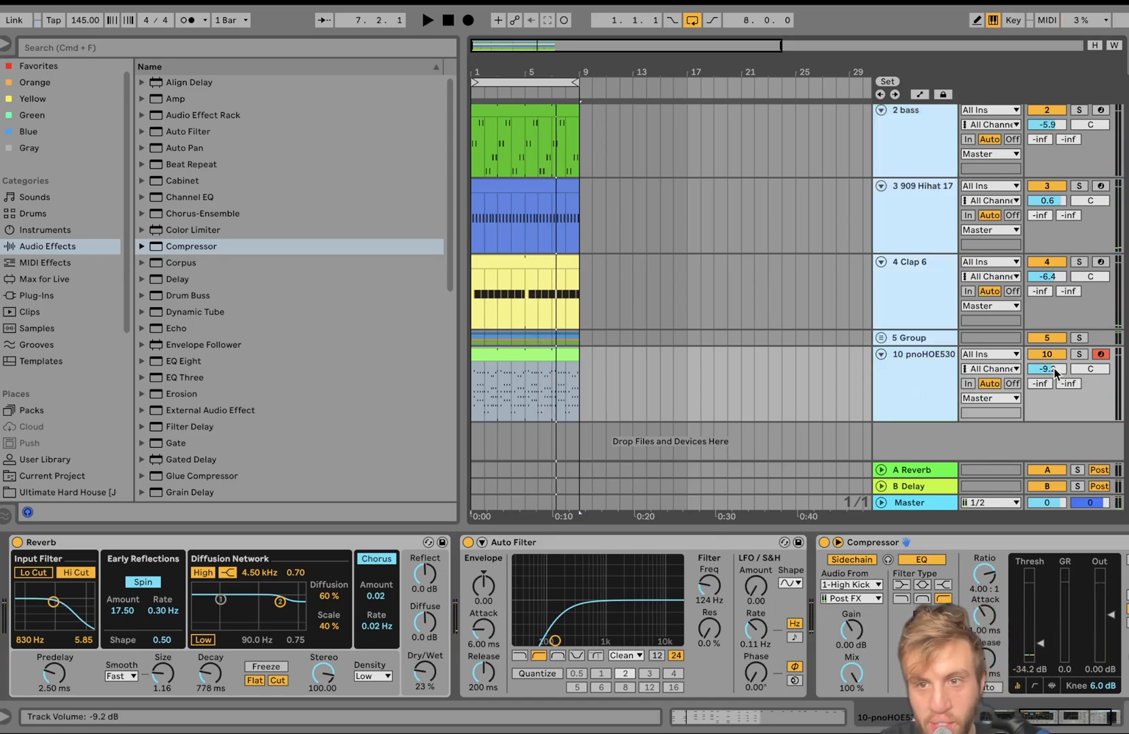
drag(1055, 371, 1054, 381)
key(space)
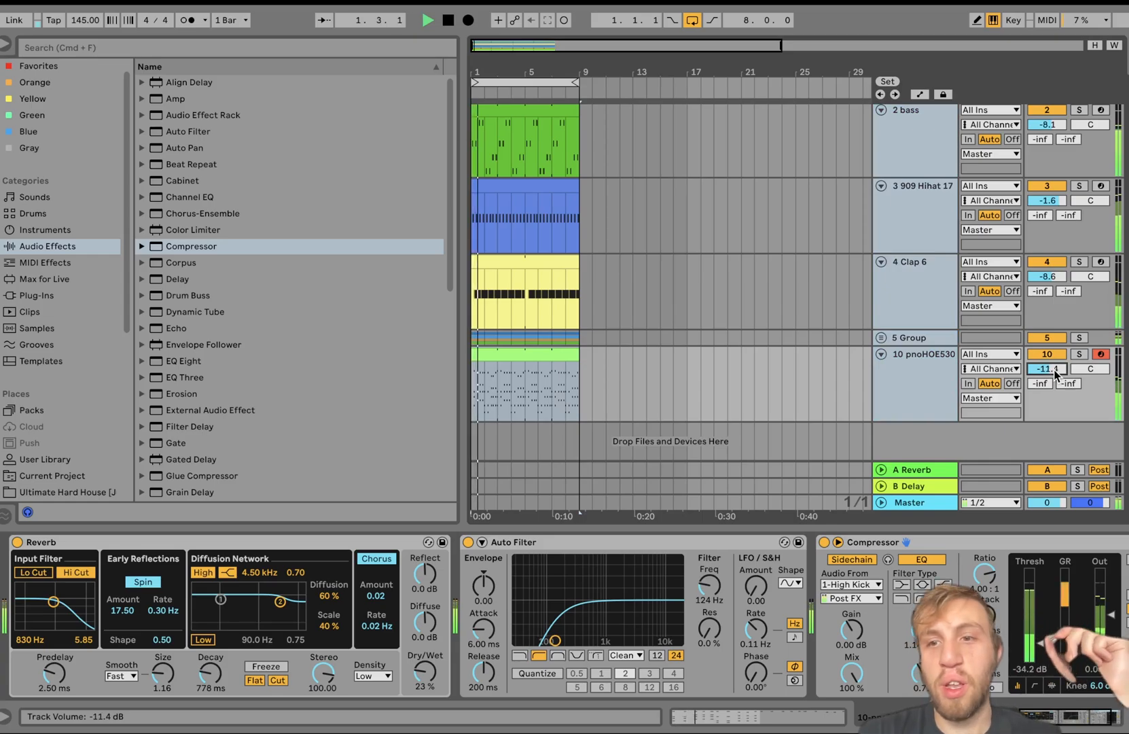
Duplicate the piano track, solo the copy, replace its instrument with Operator and play it
click(908, 336)
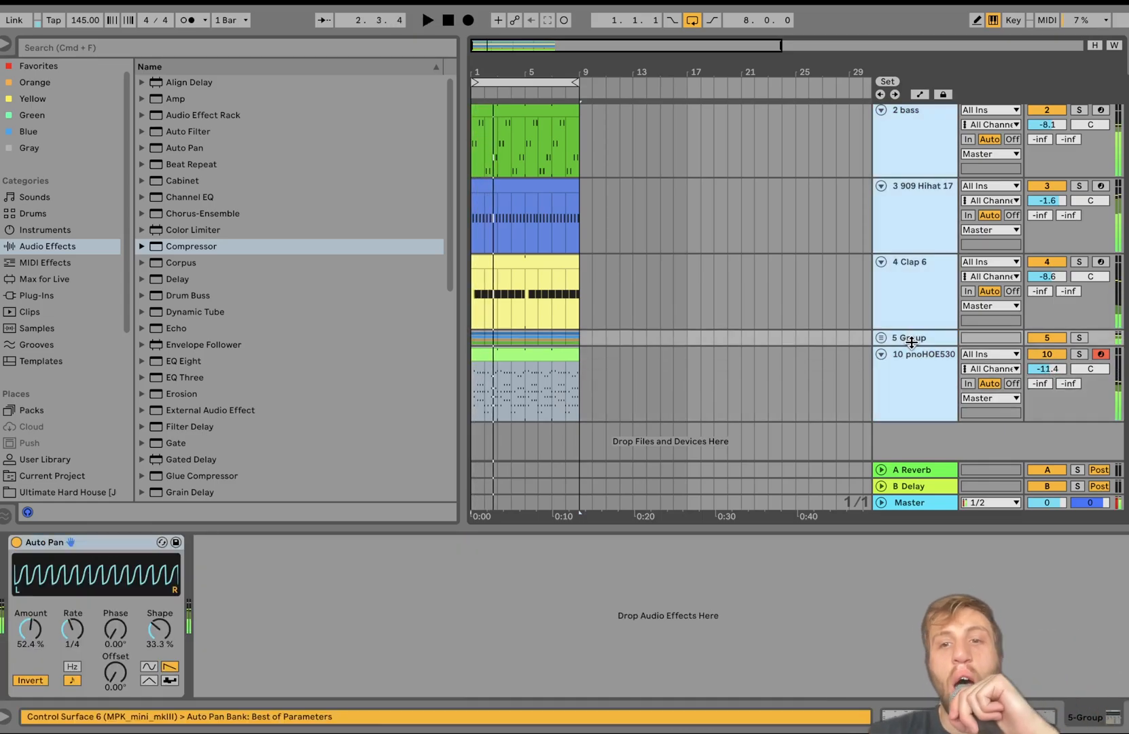
click(910, 355)
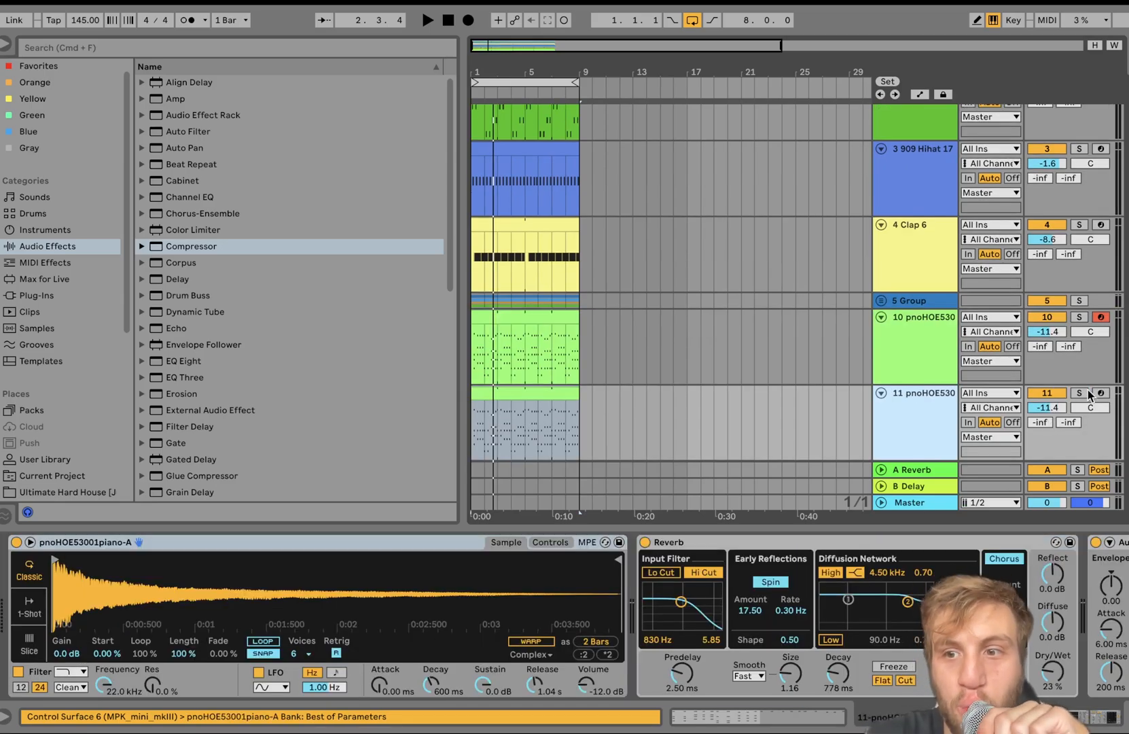
click(1080, 393)
click(57, 231)
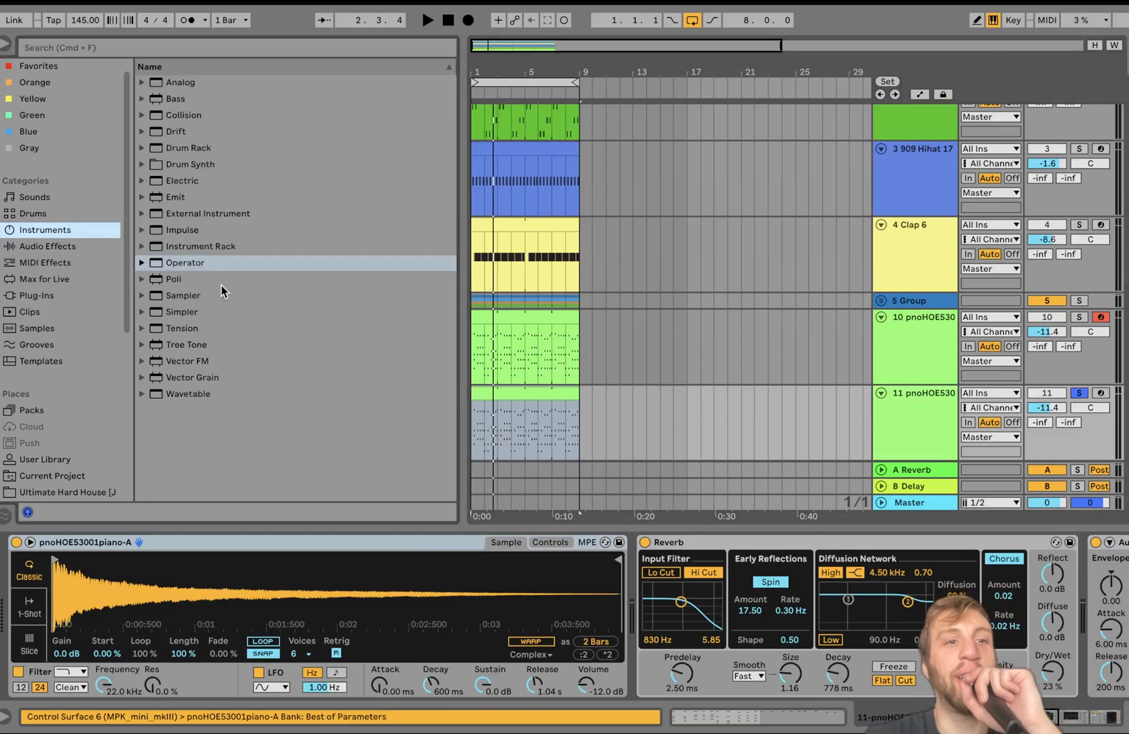
double_click(197, 265)
key(space)
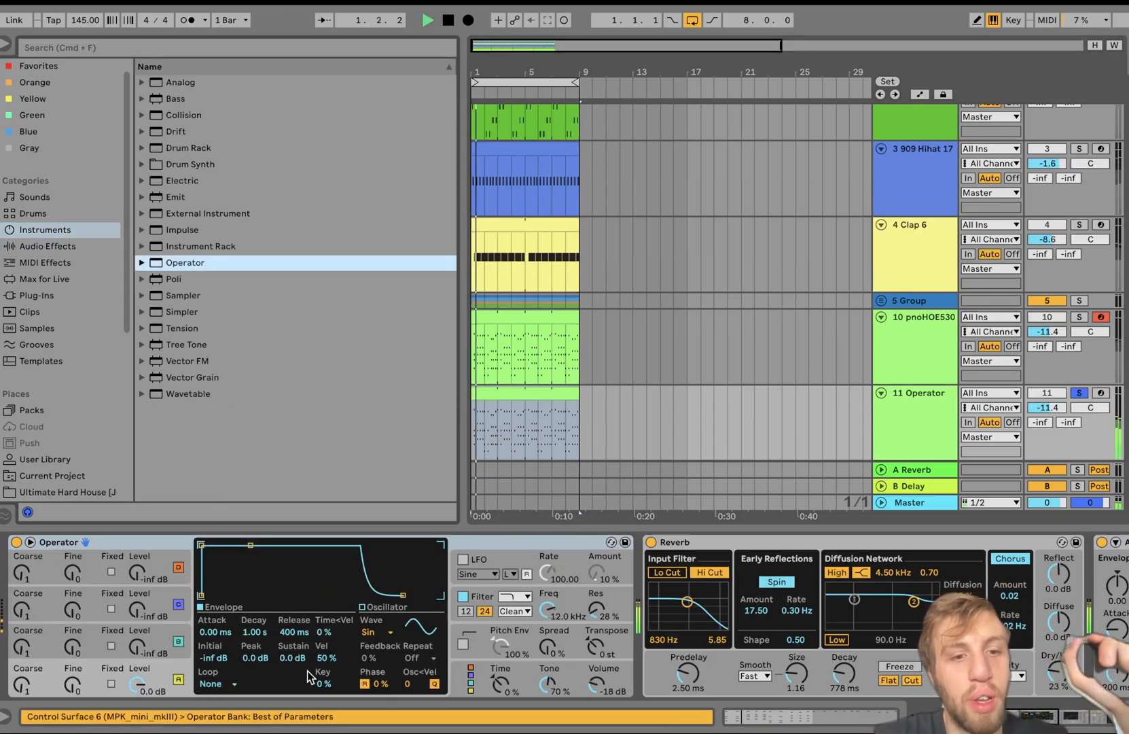
In Operator, set oscillator A's sustain to -14 dB, bring in oscillator B, and set its sustain to 0.0 dB and coarse tuning to 18
drag(294, 656, 295, 686)
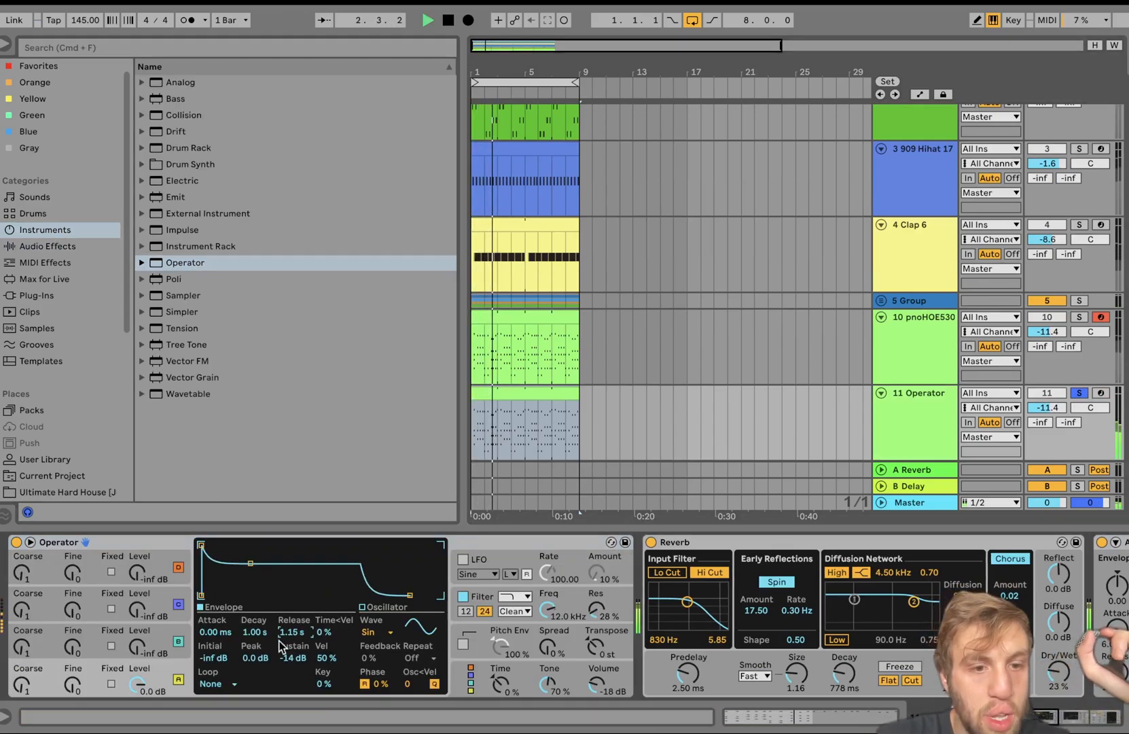
drag(139, 647, 139, 612)
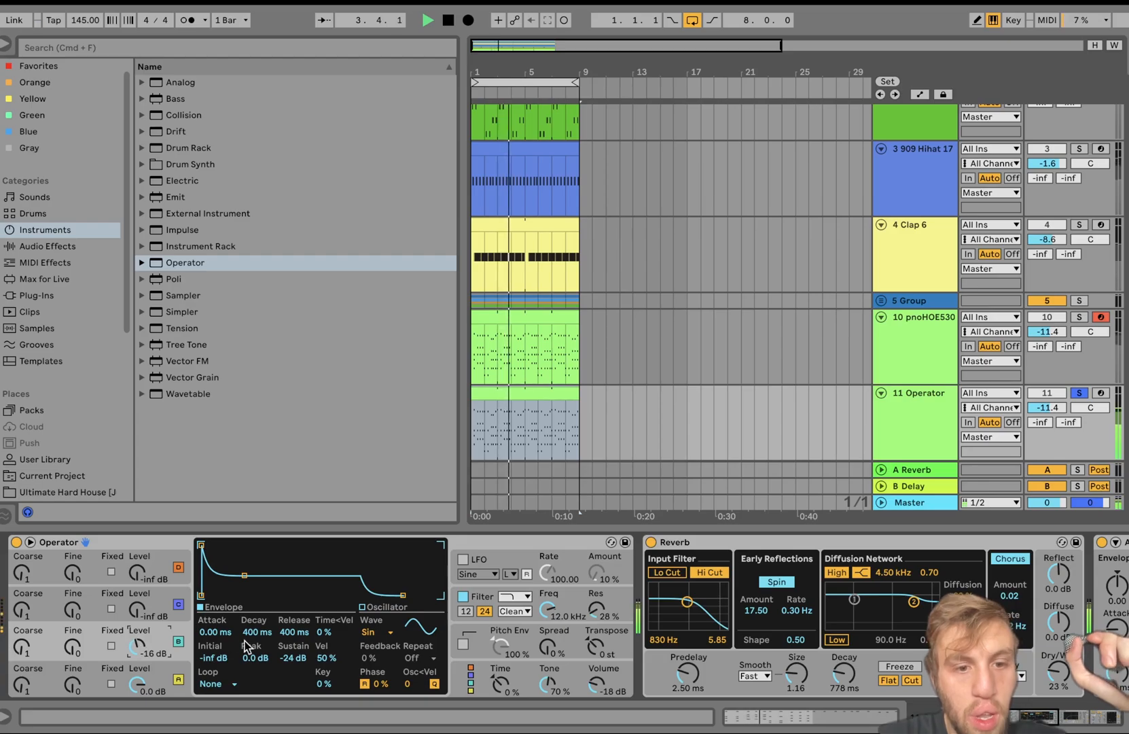
drag(292, 659, 292, 614)
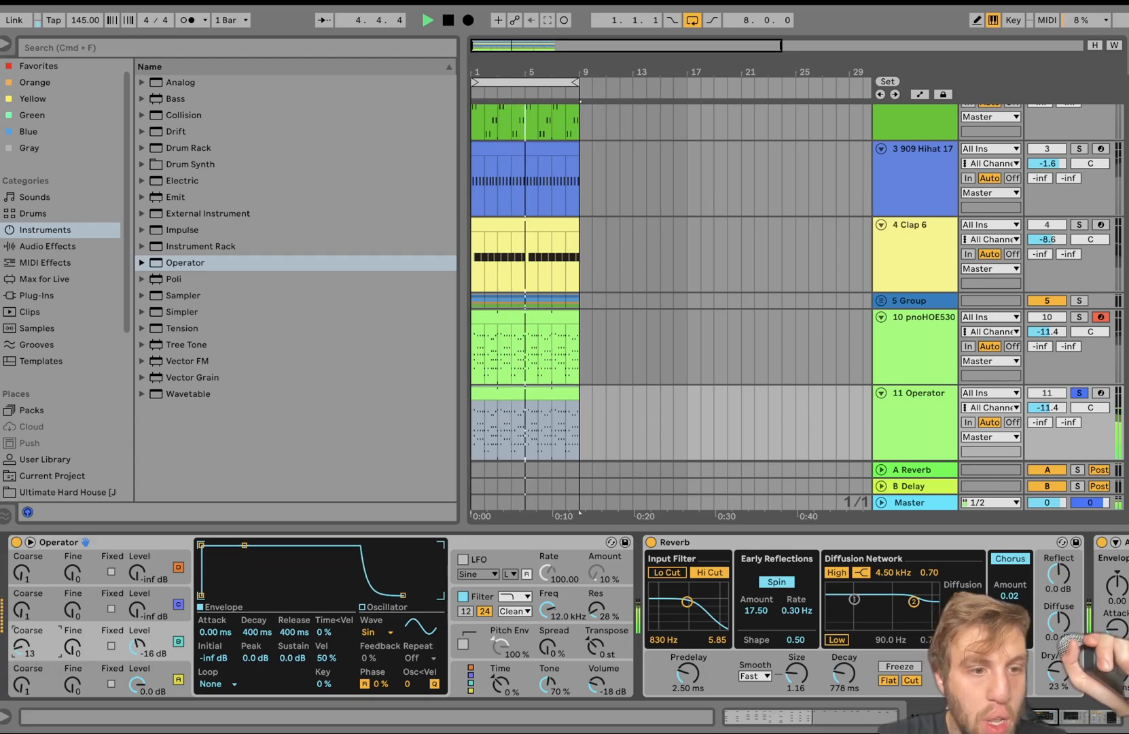
drag(23, 648, 23, 638)
Set Operator's oscillator B level to -23 dB and oscillator C level to -18 dB, keeping C's coarse tuning at 1
drag(140, 644, 137, 598)
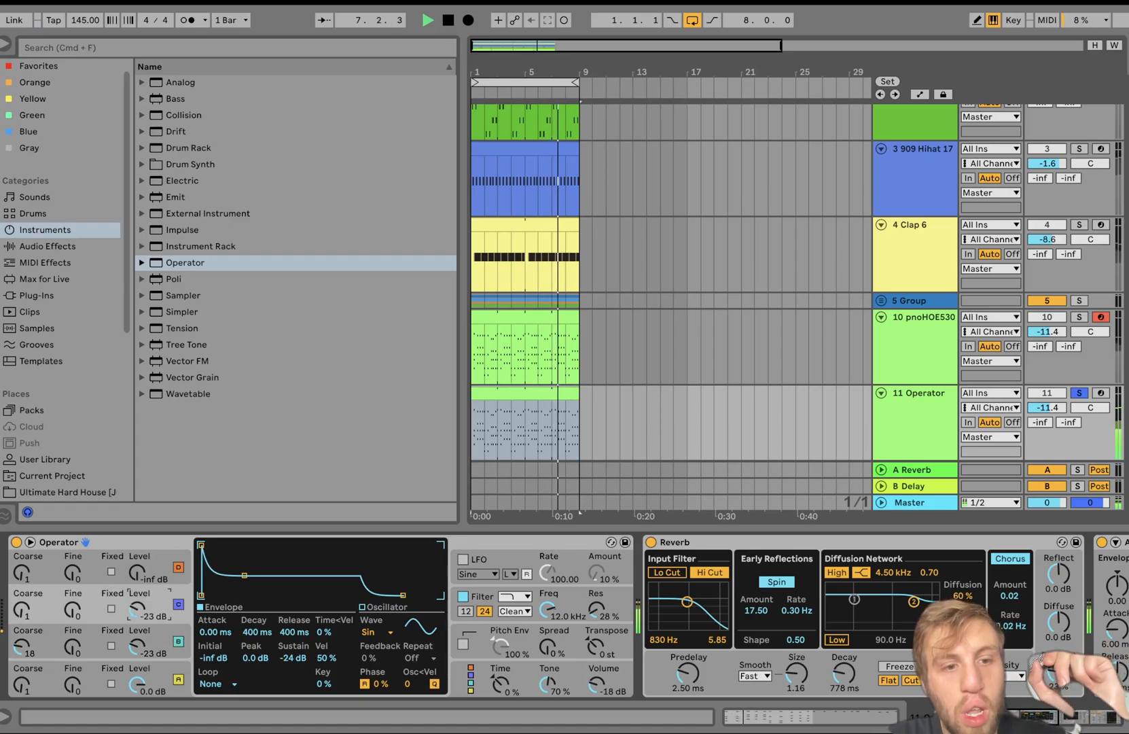
click(74, 615)
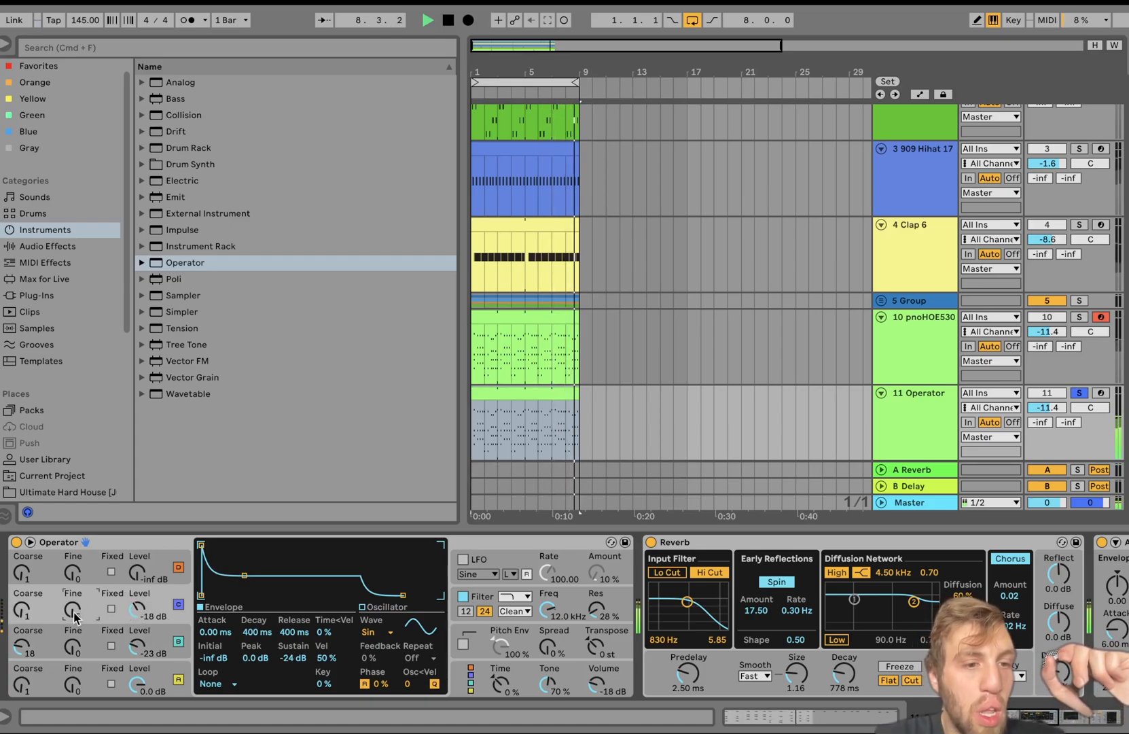
mouse_move(23, 606)
mouse_down()
mouse_move(70, 617)
mouse_move(24, 602)
mouse_up()
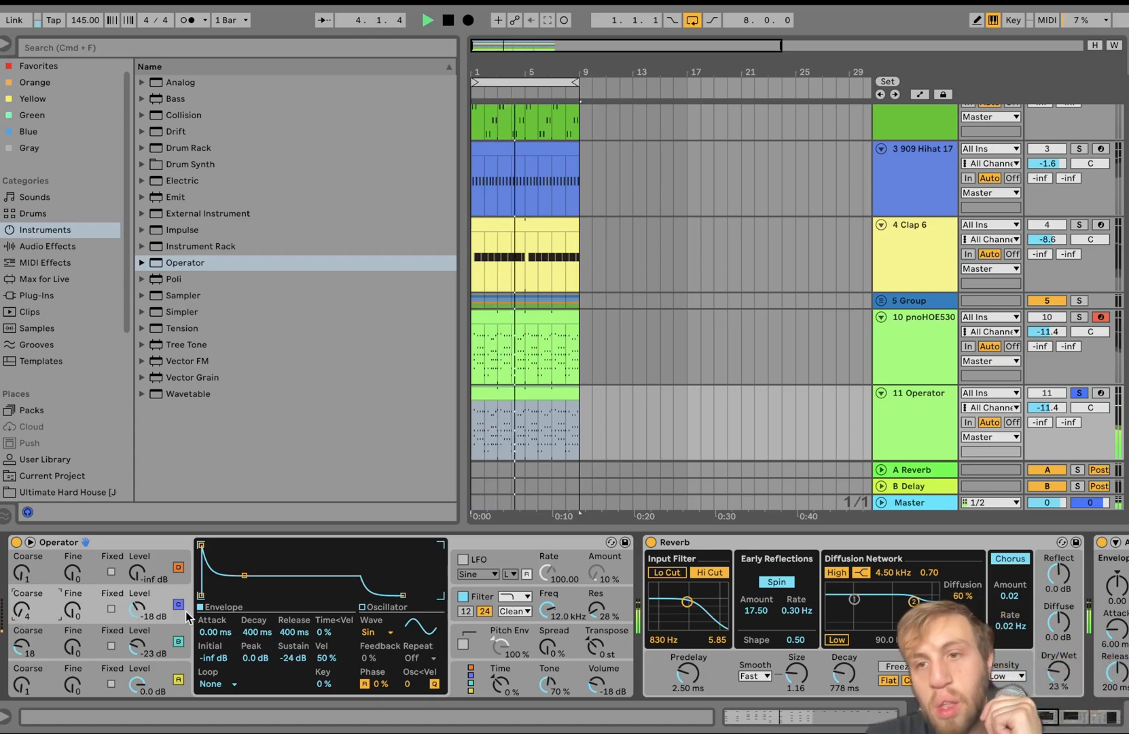
key(space)
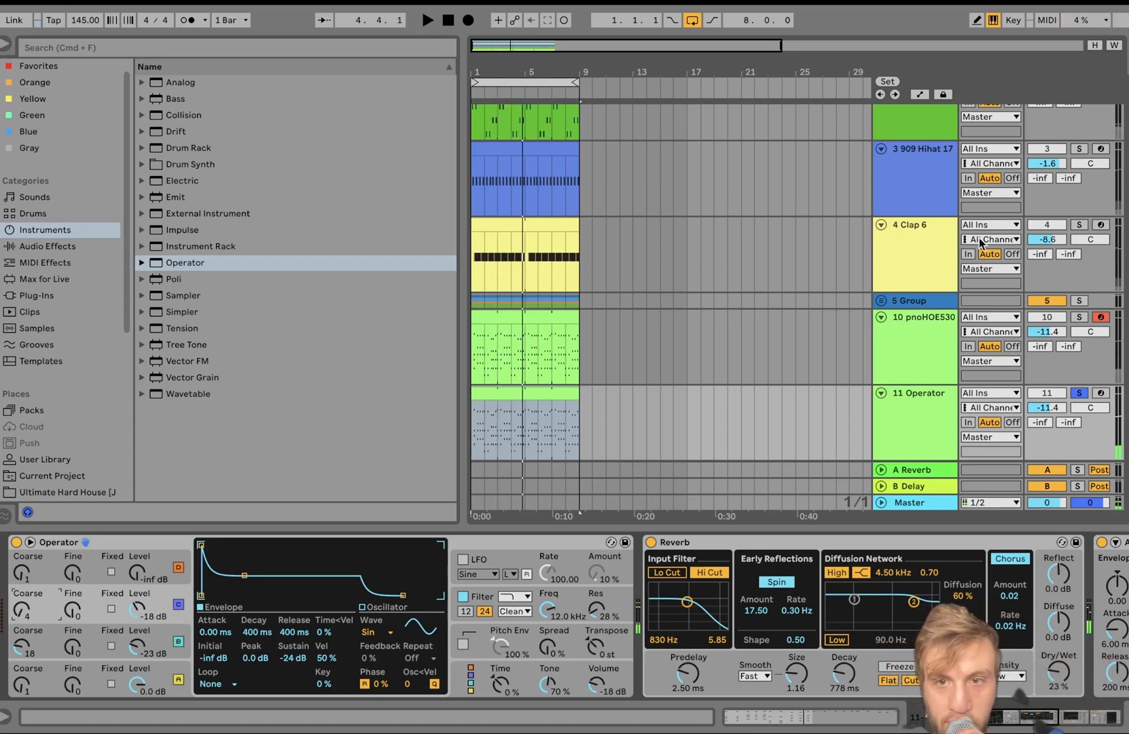
Solo the piano alongside the Operator layer and lower the Operator track's volume to -14.0 dB
click(1074, 318)
key(space)
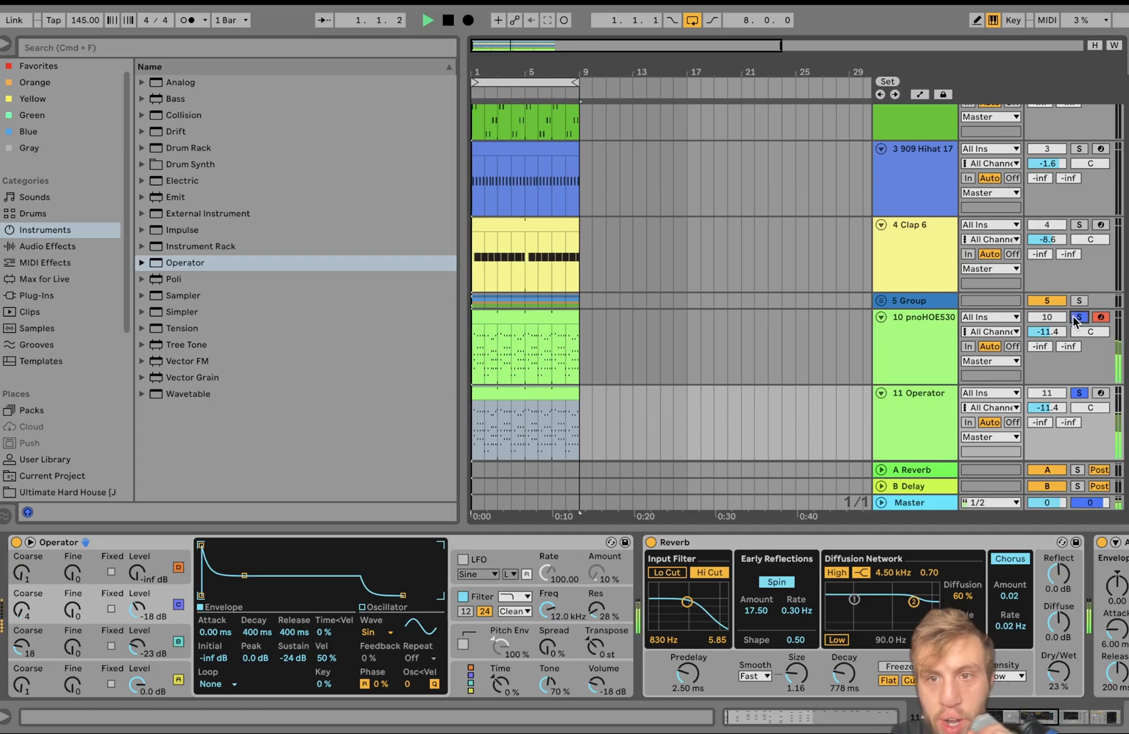
click(600, 653)
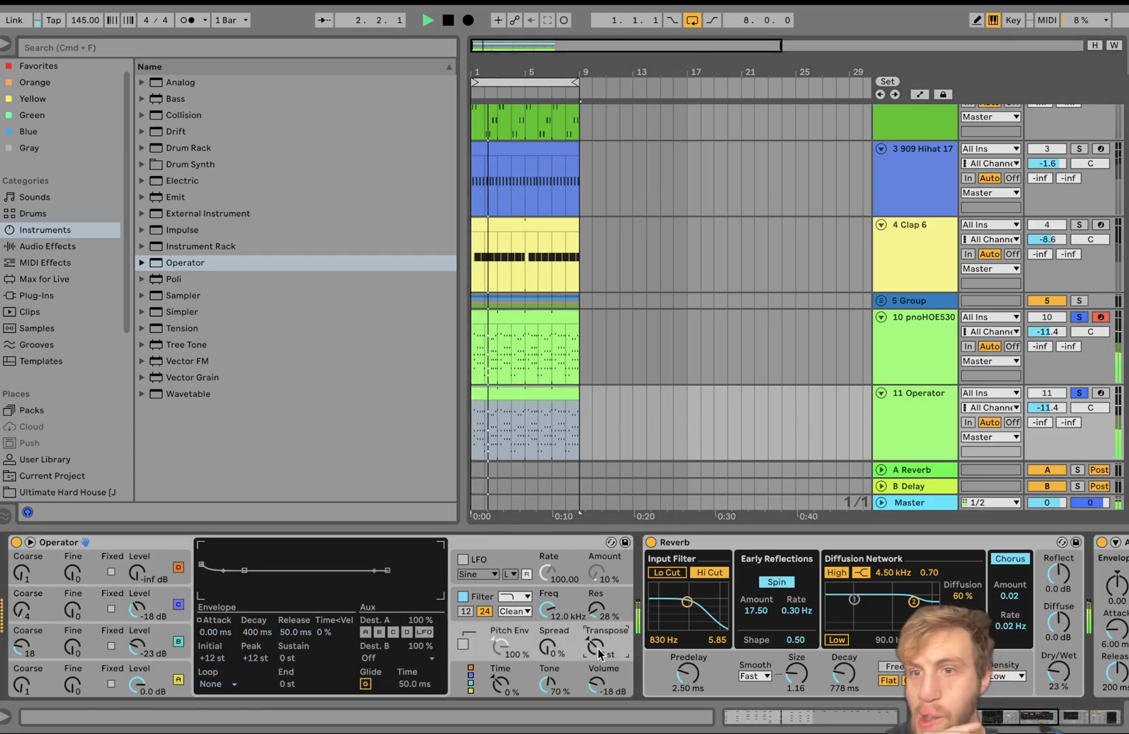
mouse_move(1047, 408)
mouse_down()
mouse_move(1047, 425)
mouse_move(1050, 410)
mouse_up()
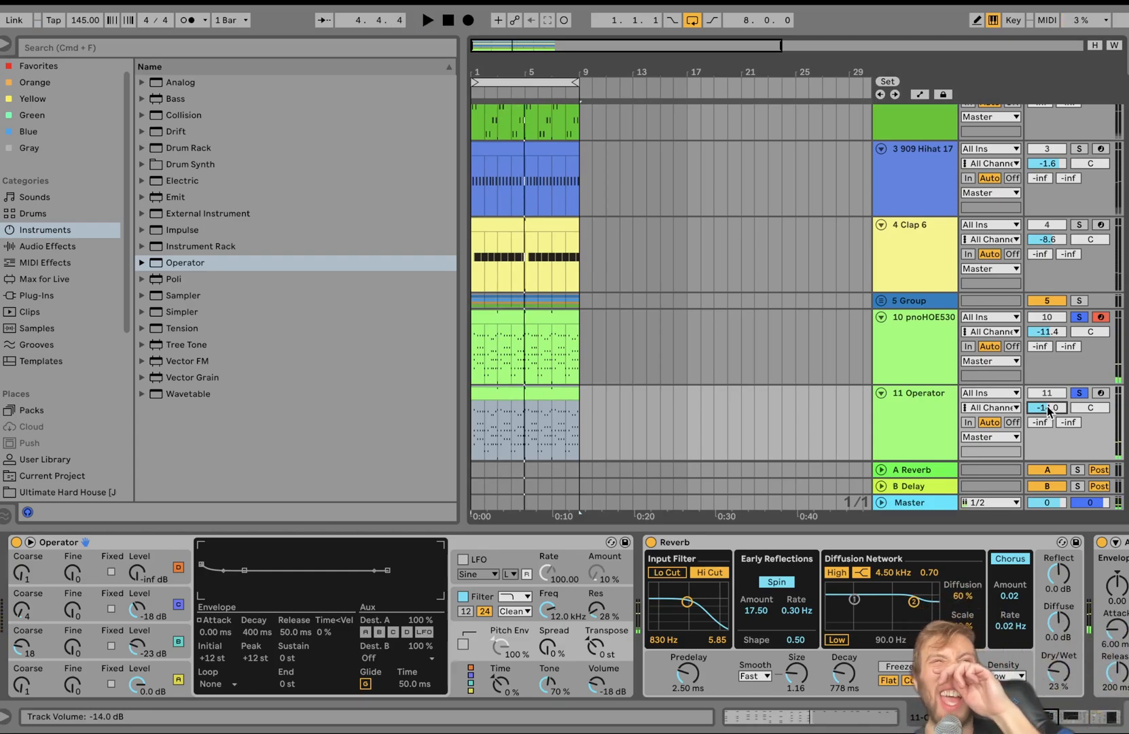
Duplicate the Operator track, solo only the copy and play it
click(929, 420)
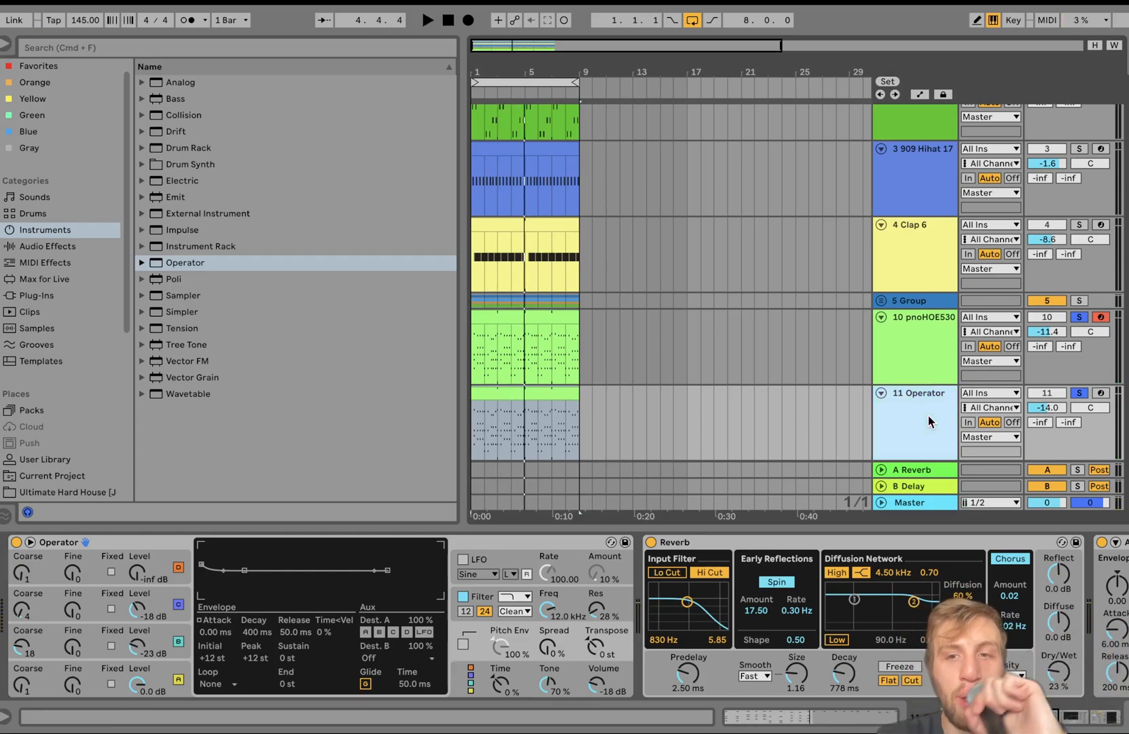
key(super+d)
click(1078, 393)
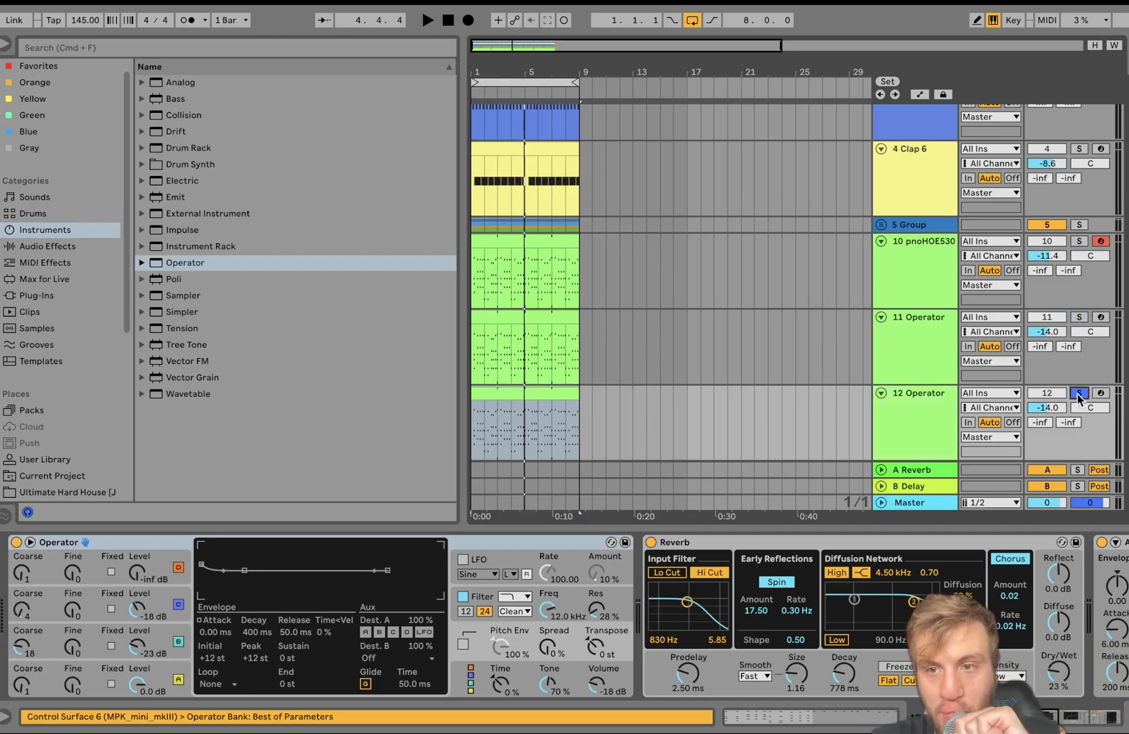
key(space)
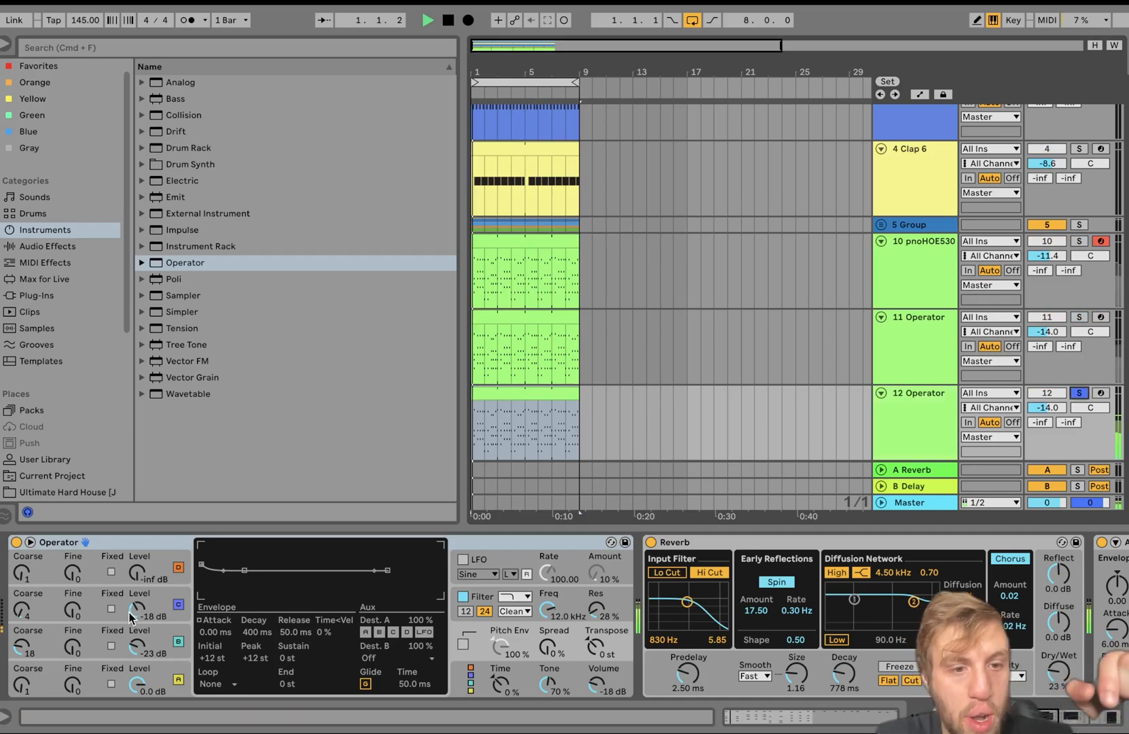
In the duplicated Operator, set oscillator B's sustain to -inf dB, decay to 1.62 s and coarse to 6, and oscillator C's level to -28 dB
click(165, 645)
drag(292, 658, 293, 720)
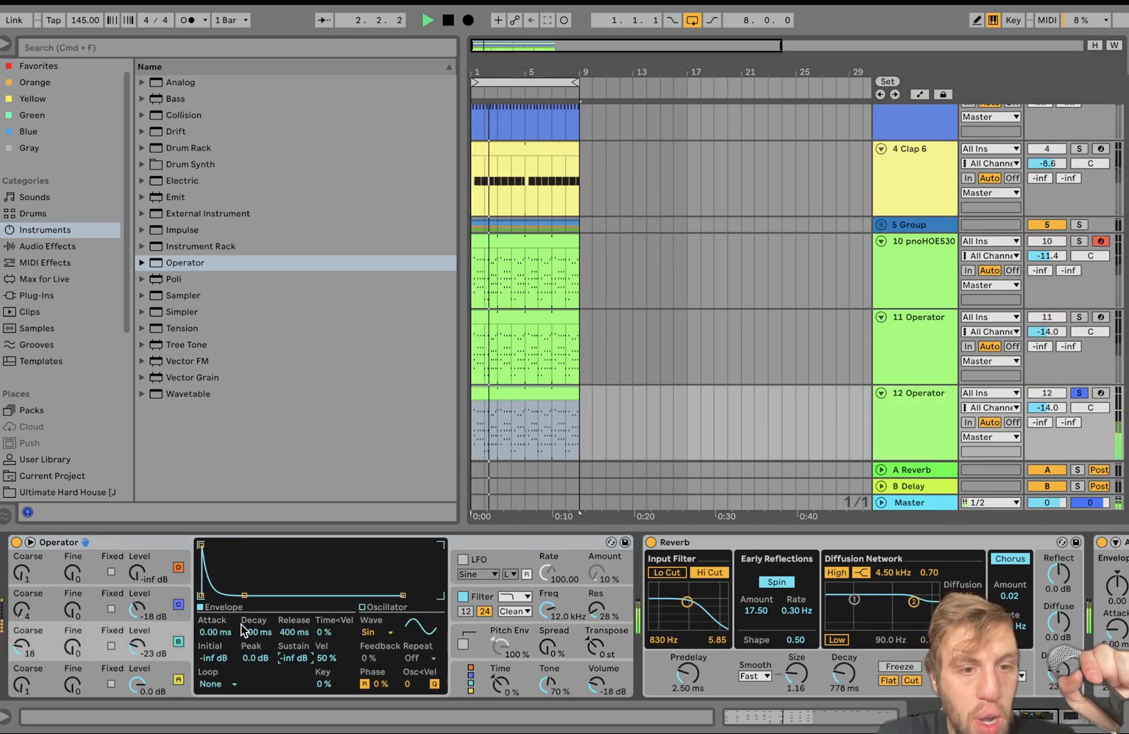
drag(246, 631, 247, 601)
click(32, 651)
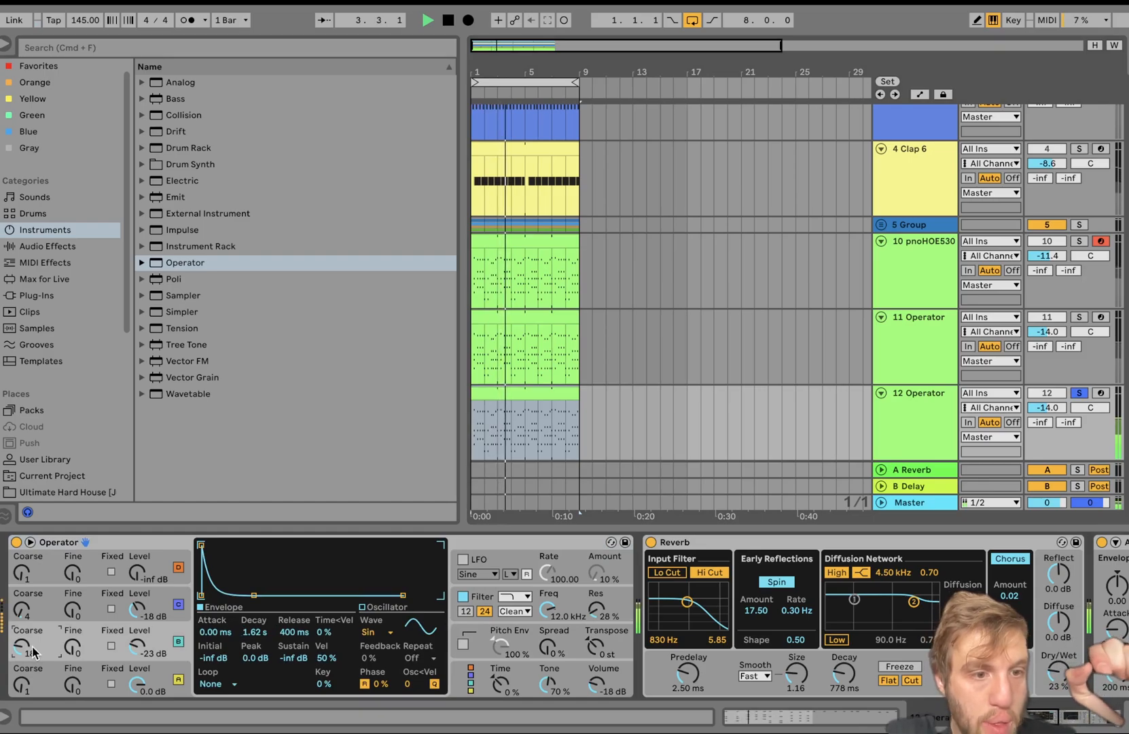
drag(32, 652, 32, 669)
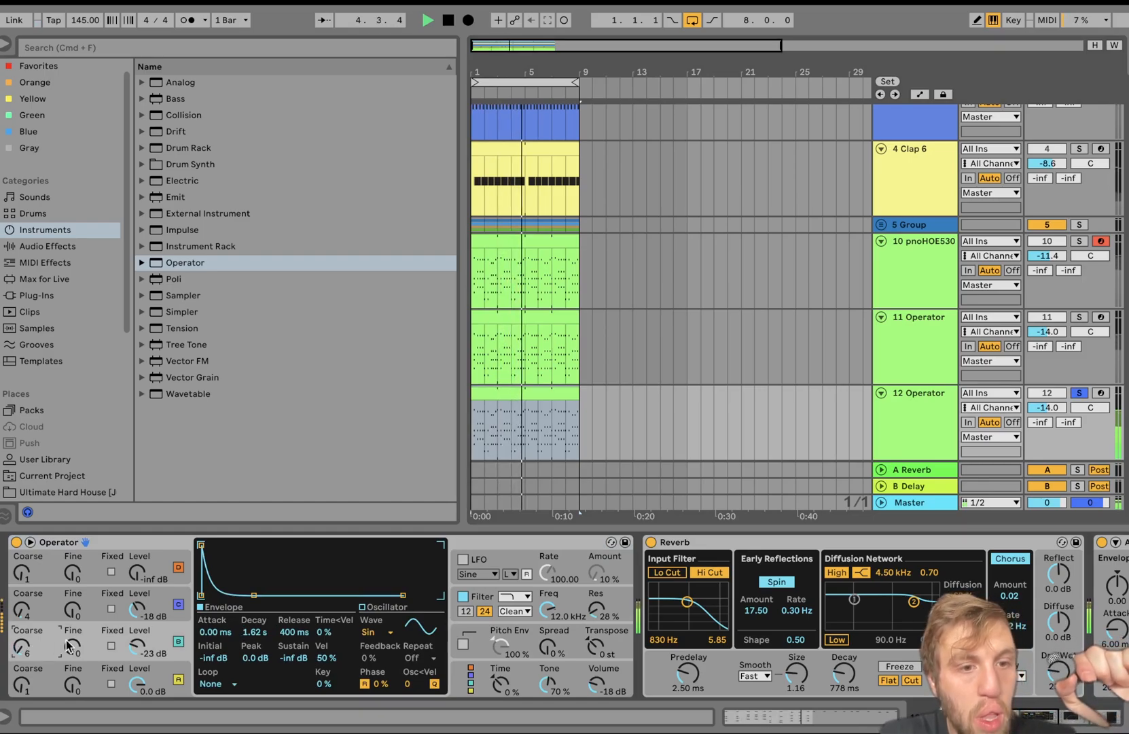
drag(138, 607, 138, 620)
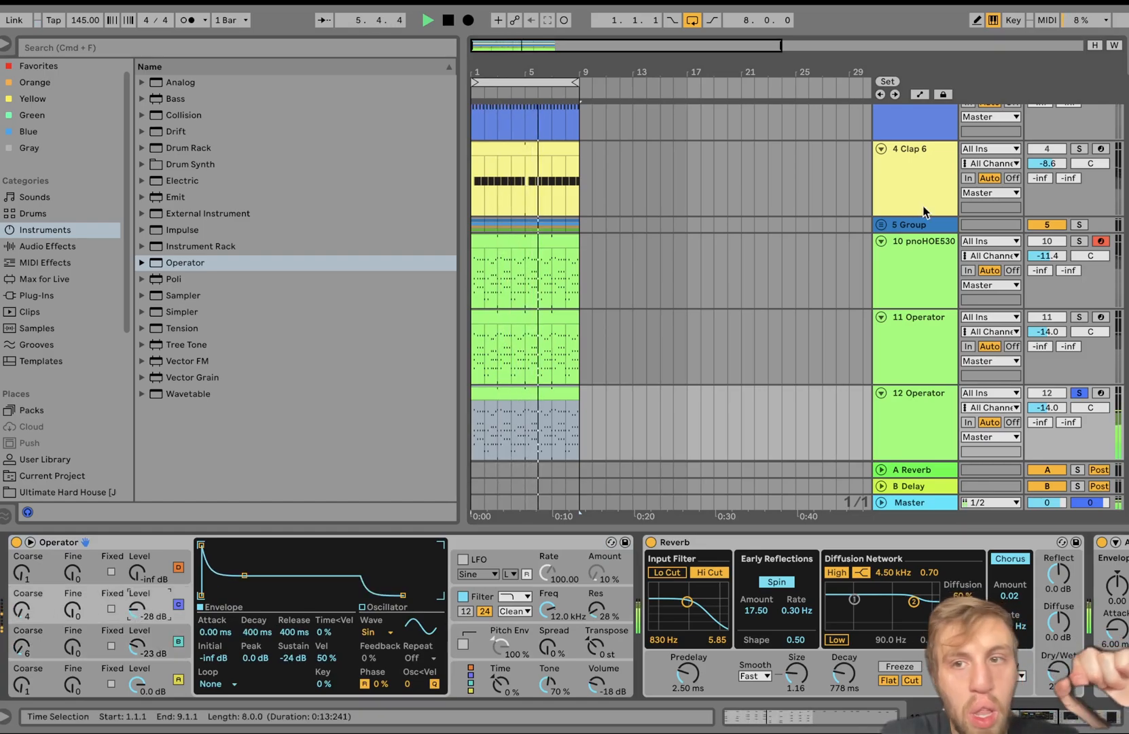
Unsolo the second Operator track and lower its volume to -23.8 dB against the full mix
click(1078, 393)
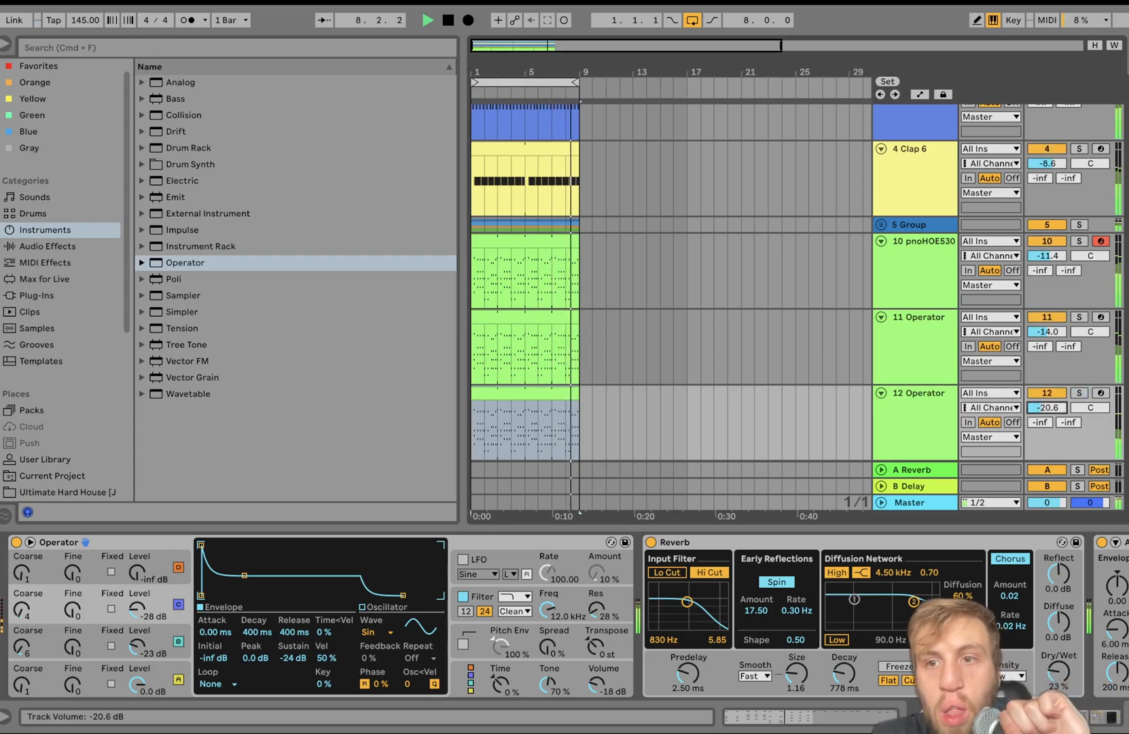
drag(1048, 407, 1048, 441)
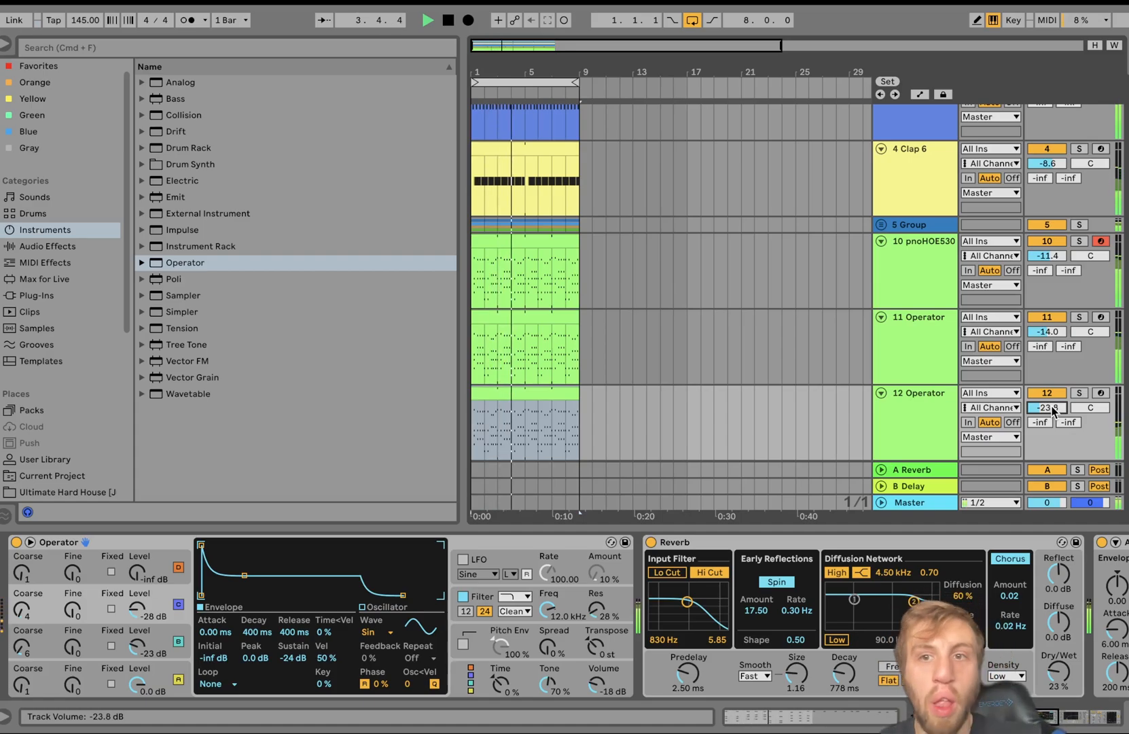
Insert a new MIDI track below the second Operator track and load a default Operator on it
click(925, 412)
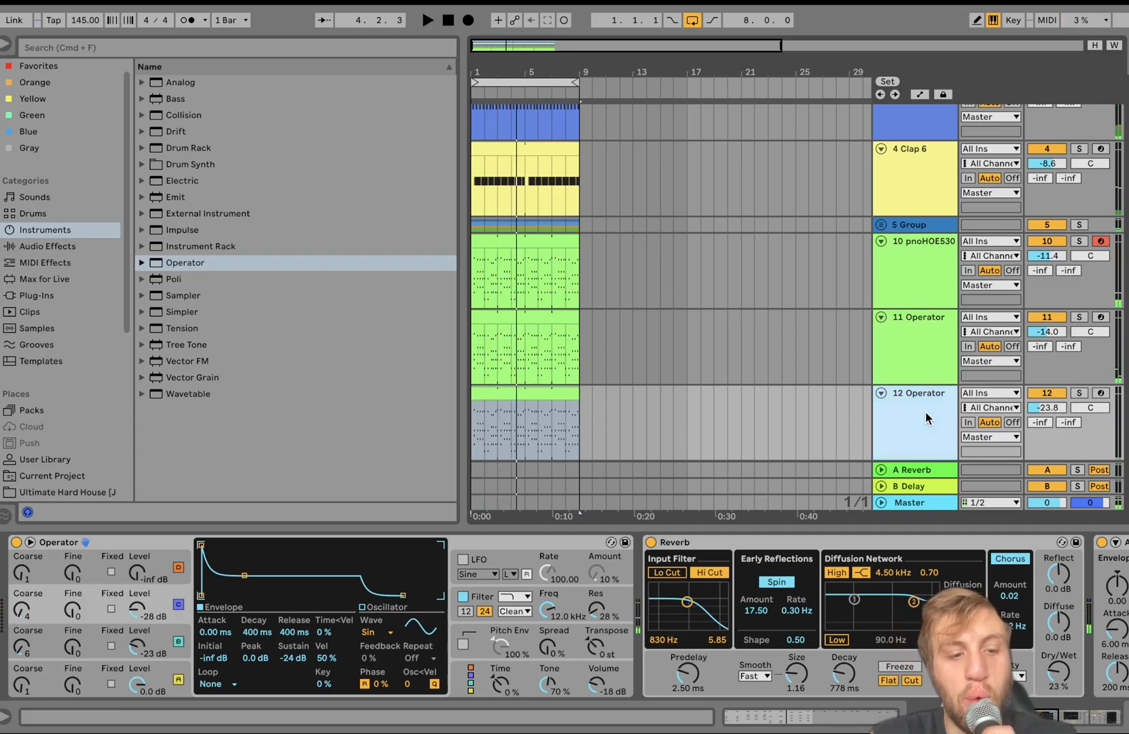
key(super+shift+t)
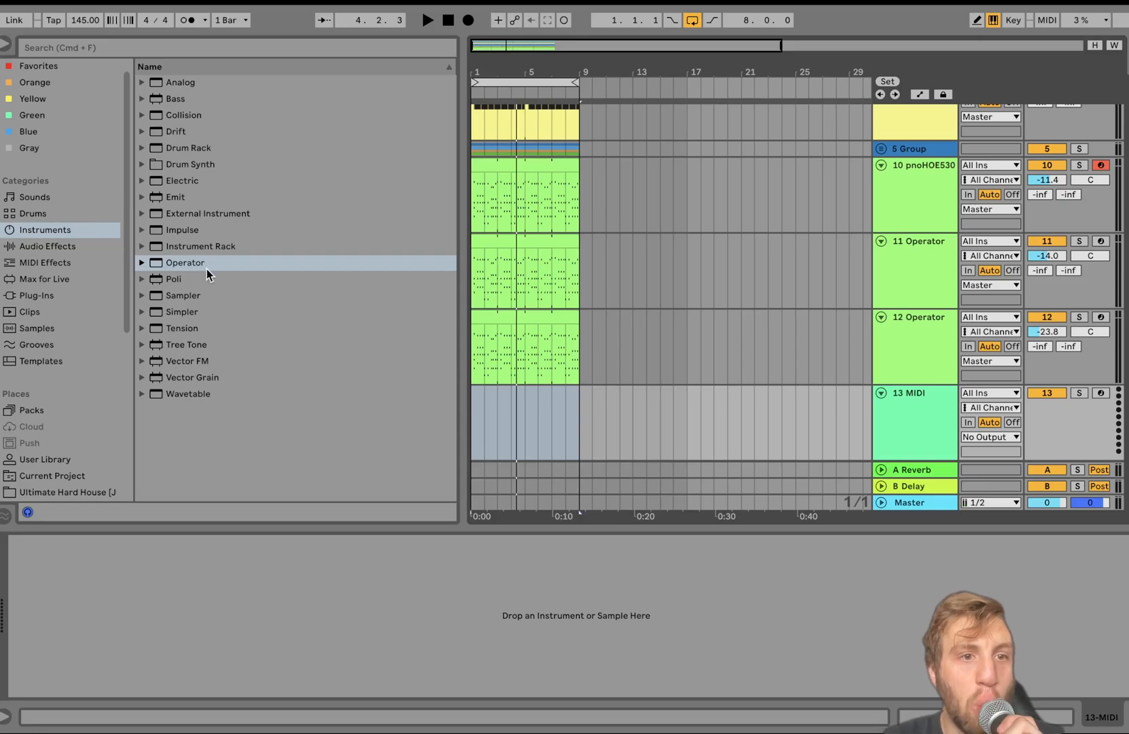
double_click(185, 262)
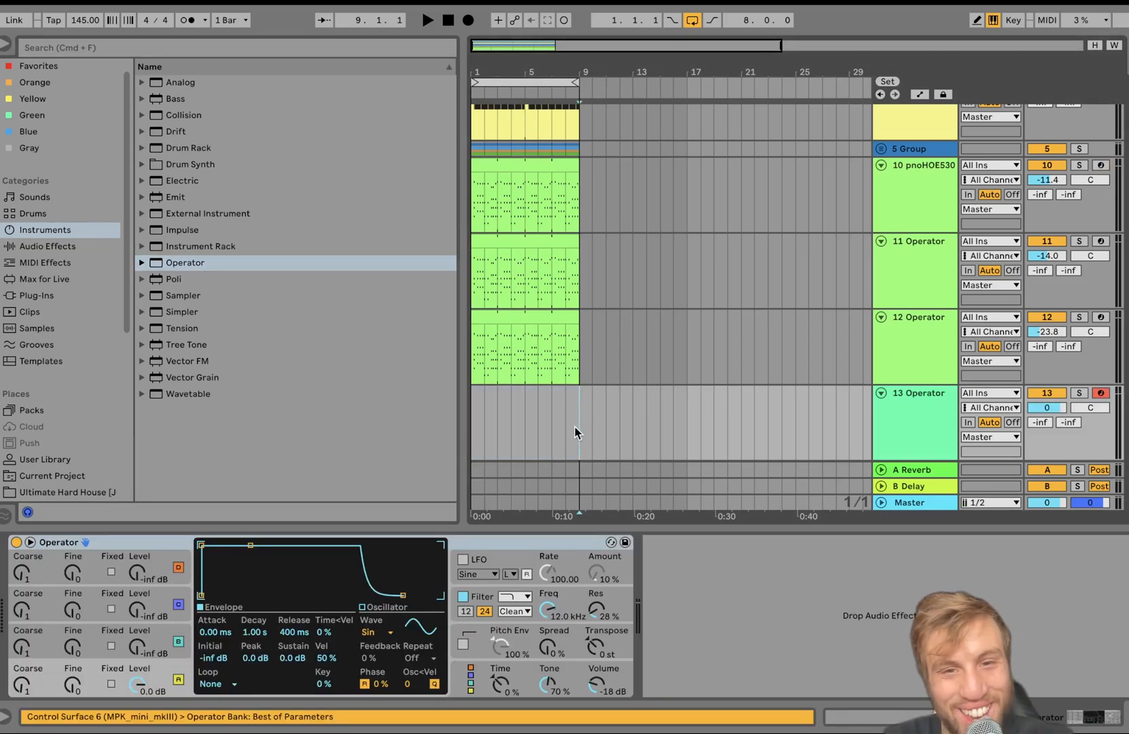
Create an eight-bar MIDI clip on the new Operator track and fill its whole length with one F#3 note
click(514, 313)
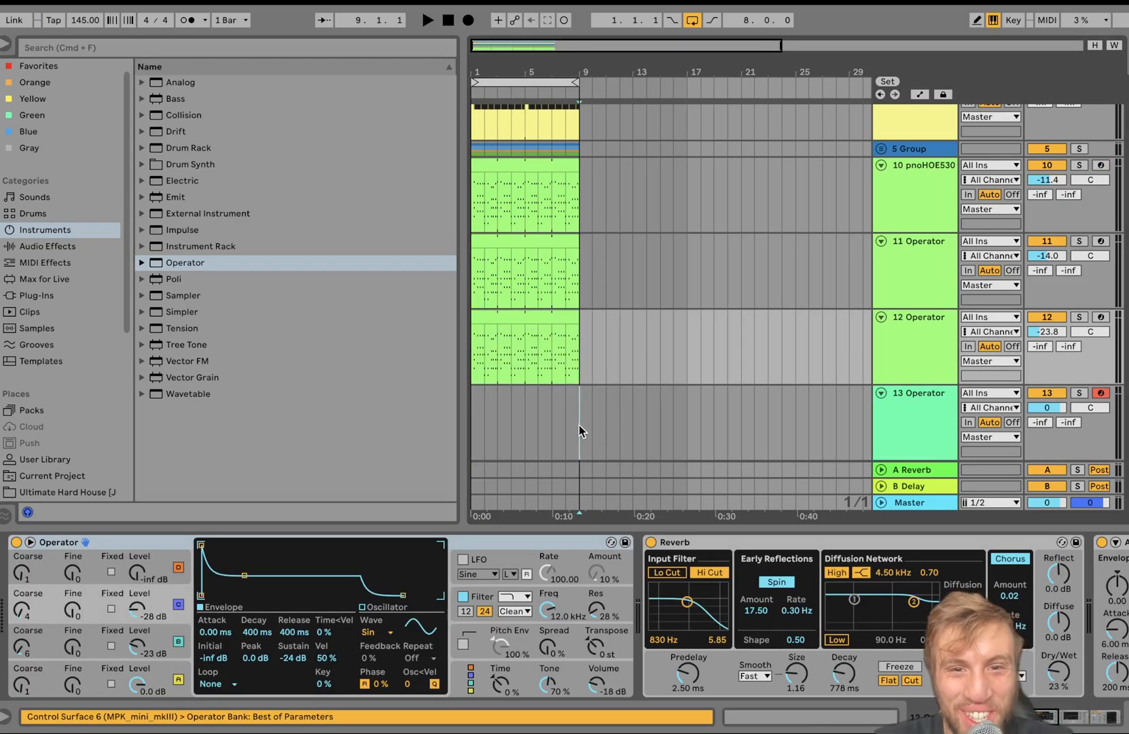
drag(579, 425, 396, 425)
key(super+shift+m)
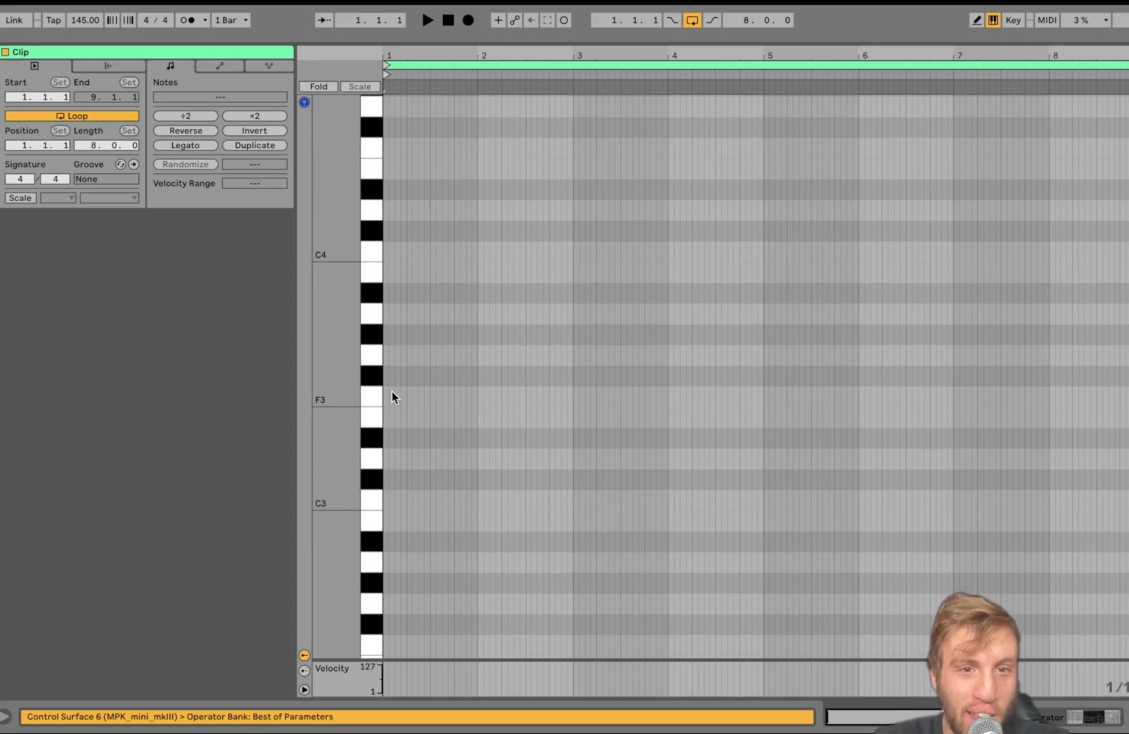
double_click(385, 371)
drag(389, 373, 1128, 375)
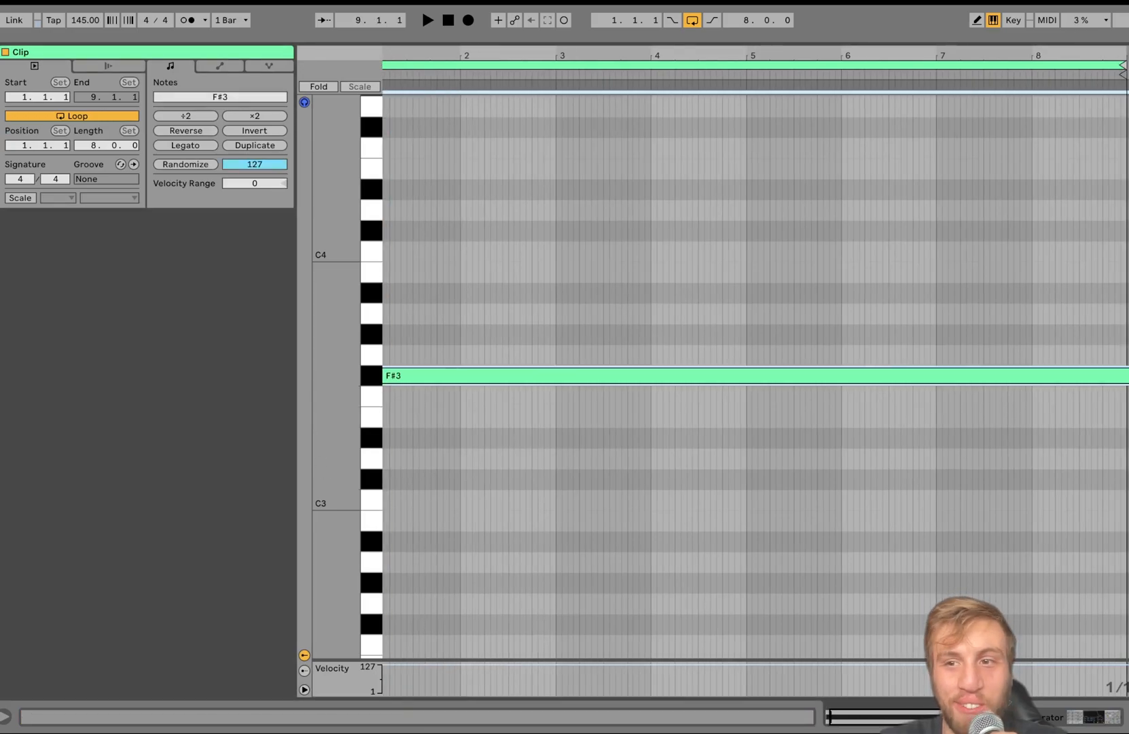
Transpose the sustained note up to F#4, auditioning the pitches along the way against the mix
key(space)
key(Up)
key(Up)
key(Up)
key(Up)
key(Up)
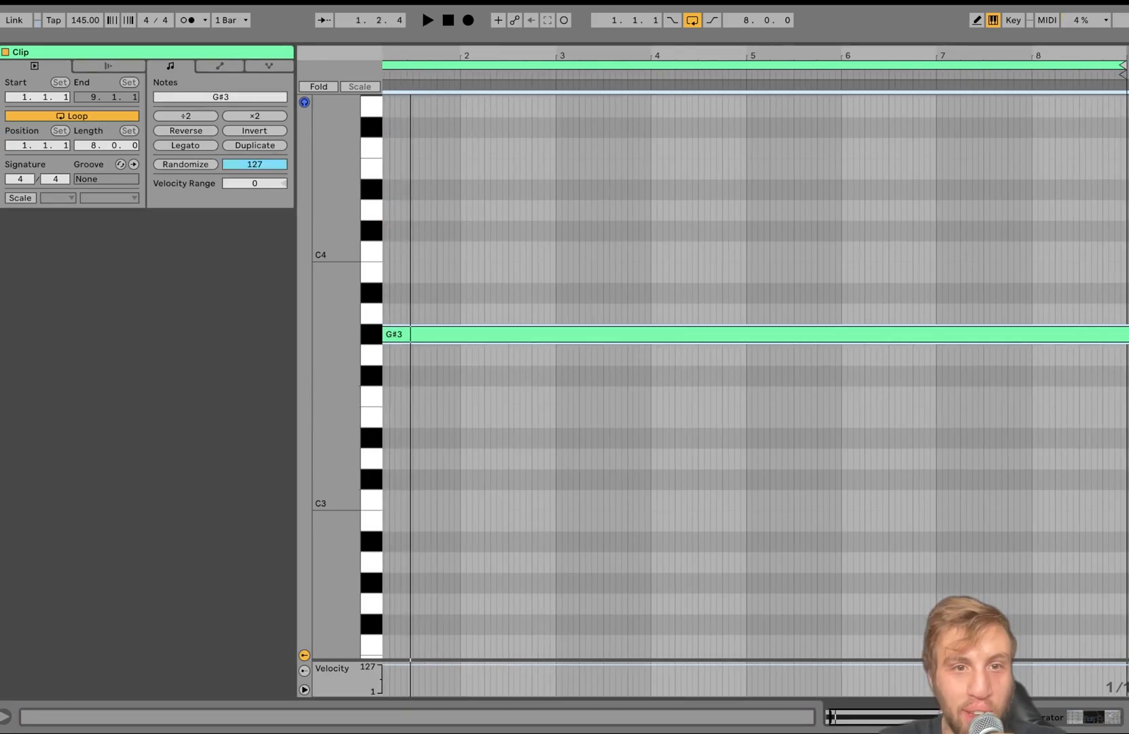
key(space)
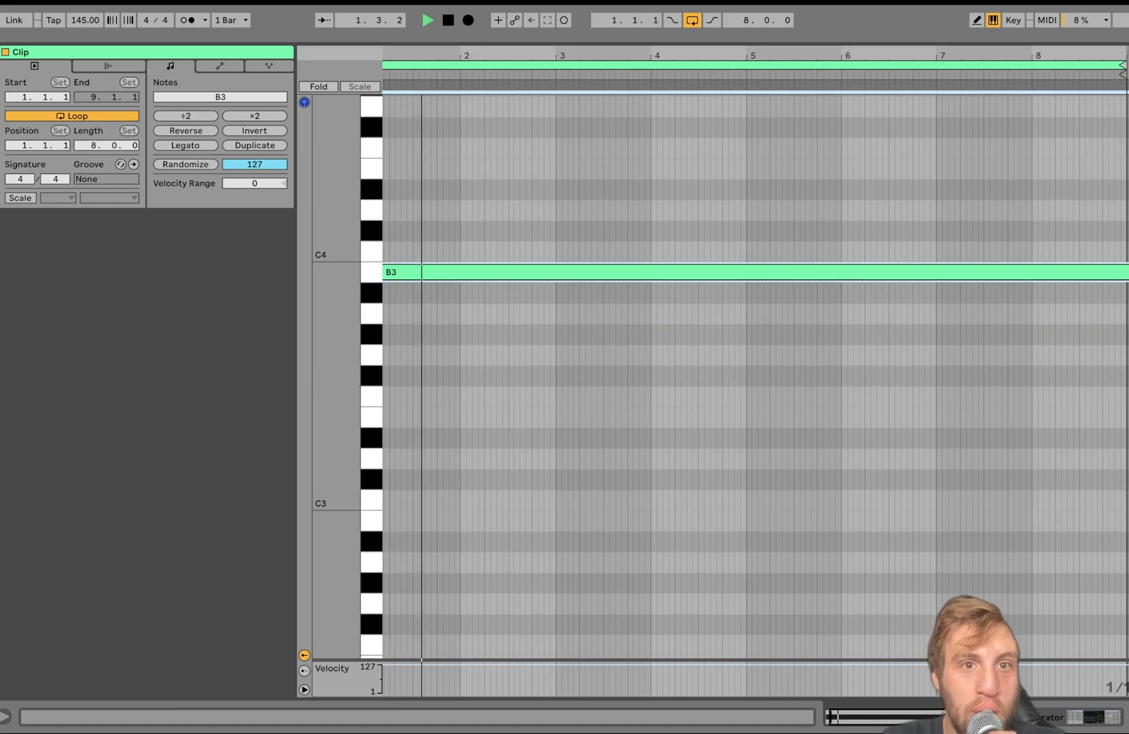
key(Up)
key(Up)
key(Up)
key(Up)
key(Up)
key(Up)
key(Up)
key(space)
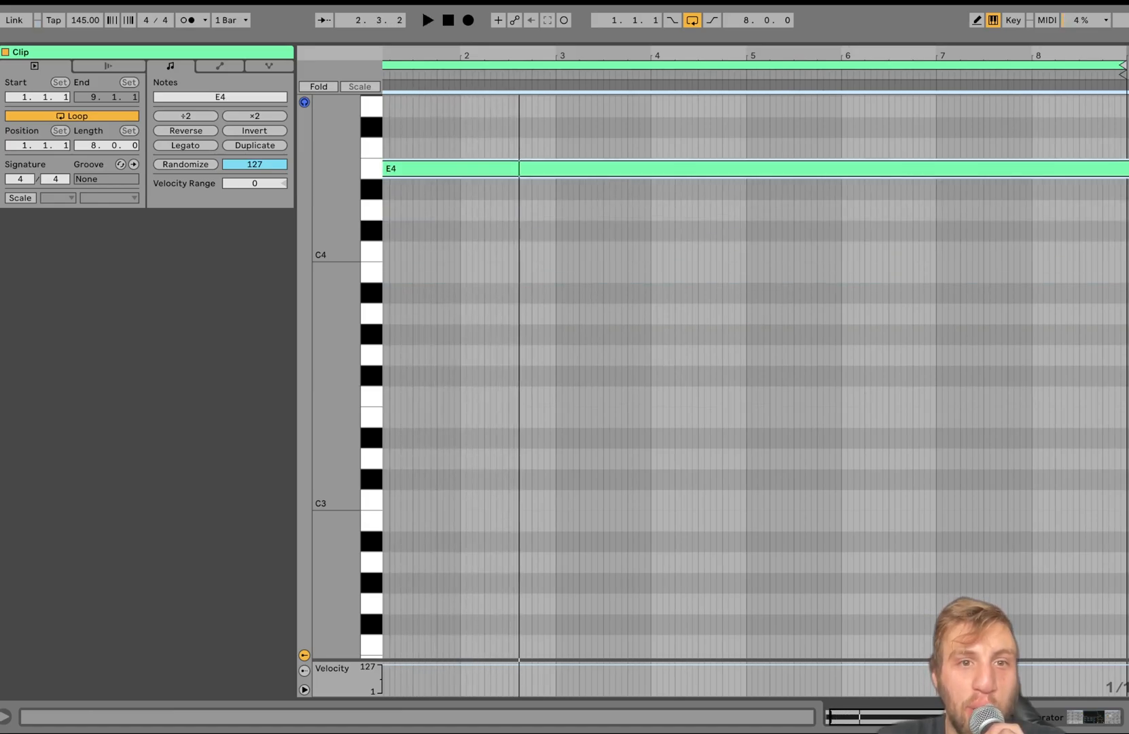
key(space)
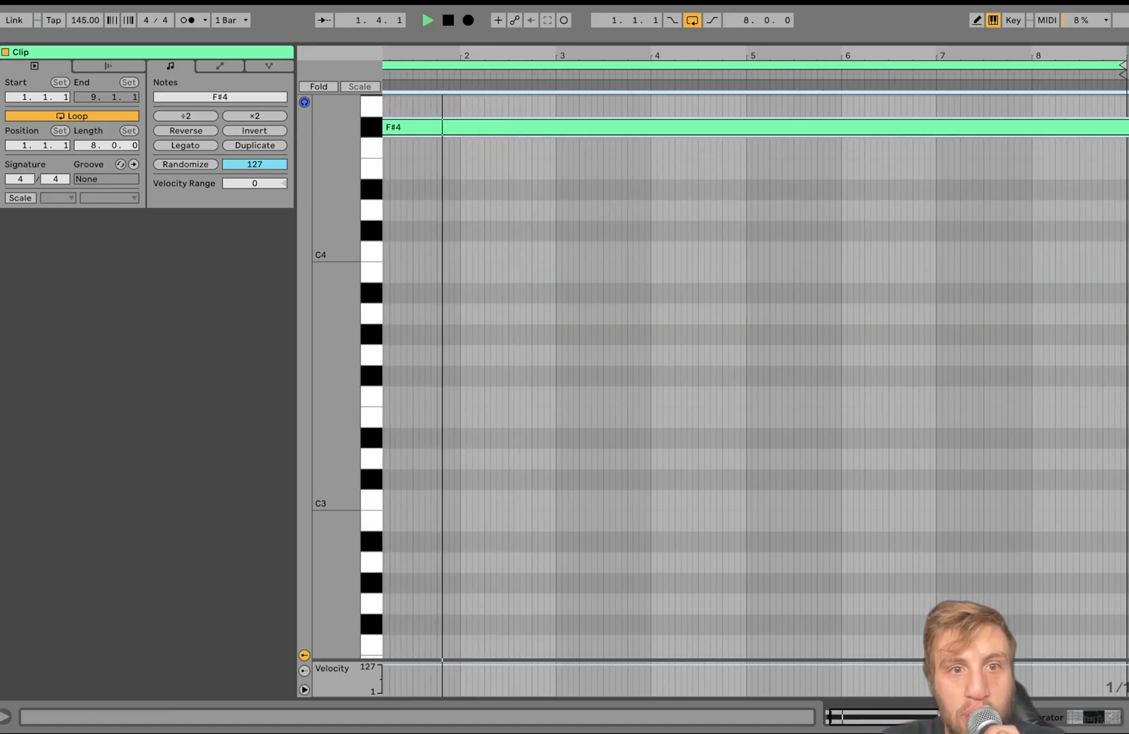
Transpose the sustained note down to D4
key(space)
key(Down)
key(Down)
key(Down)
key(Down)
key(Down)
key(Down)
key(Down)
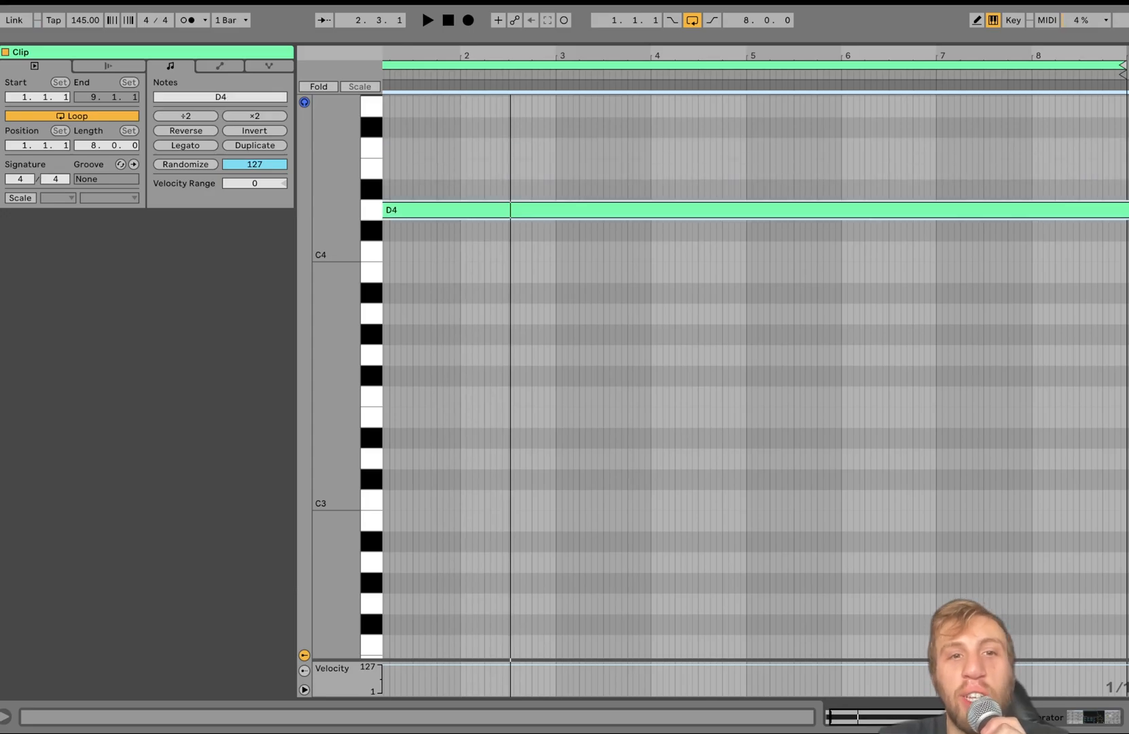
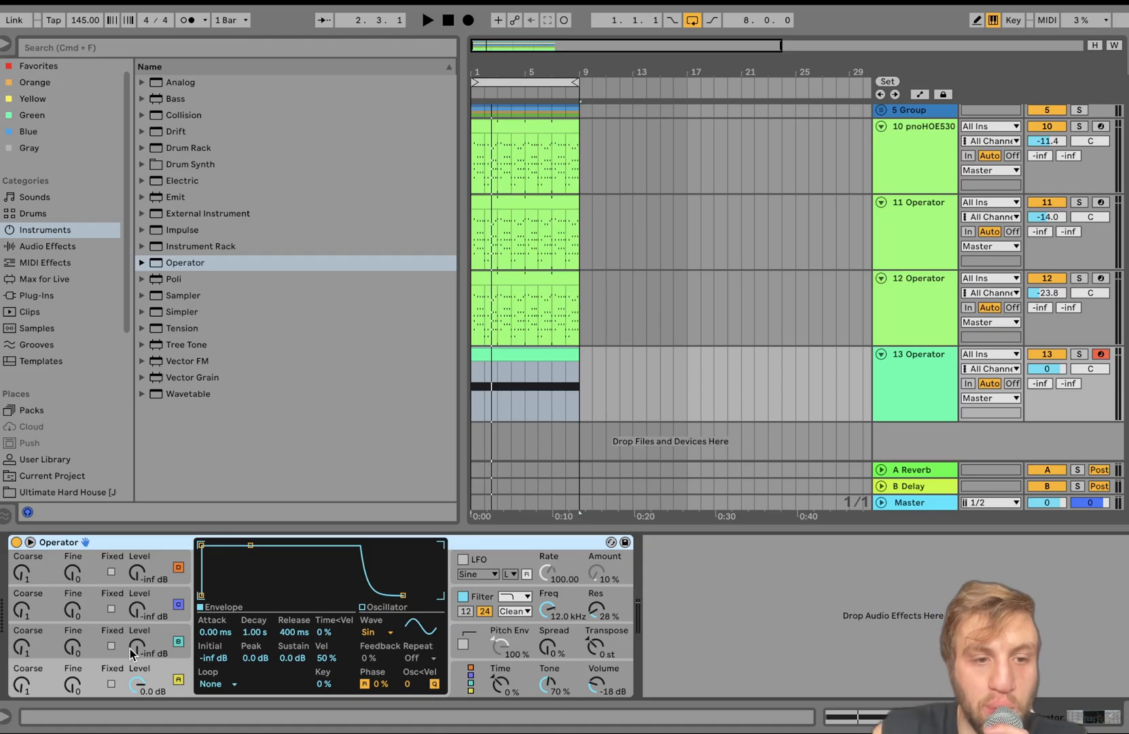
On soloed track 13 at -15.9 dB, set Operator's oscillator B to -17 dB level, 0.0 dB sustain and Fine 2
drag(131, 653, 131, 649)
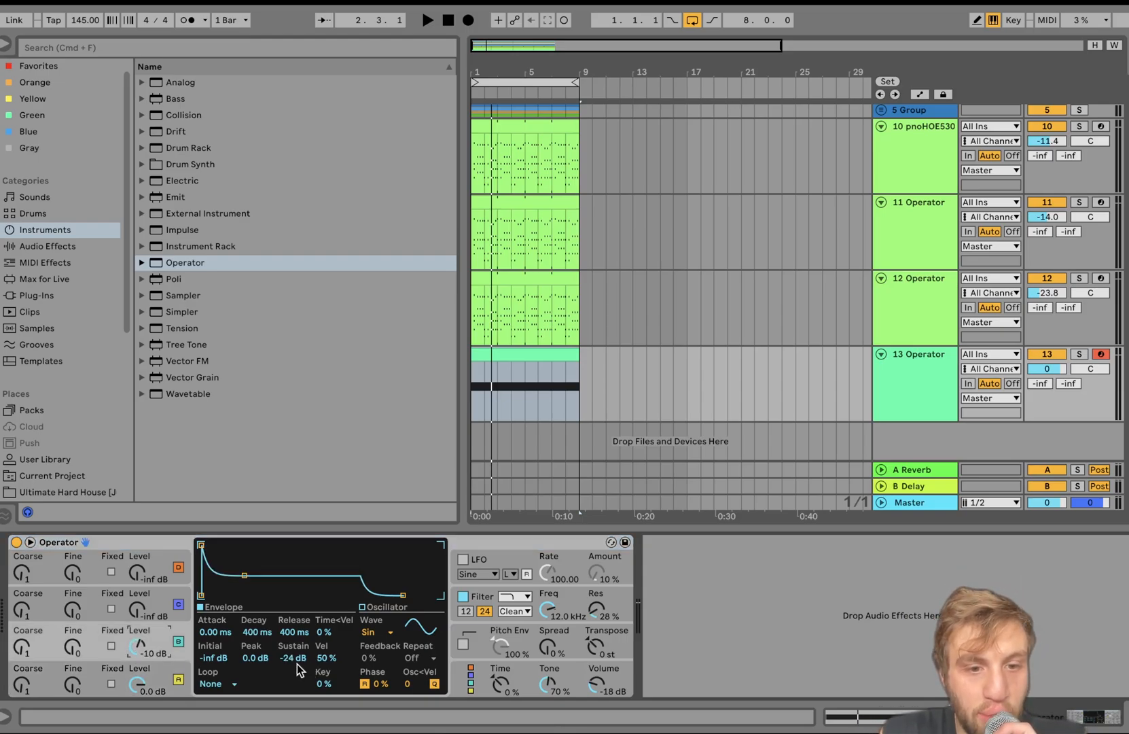
key(space)
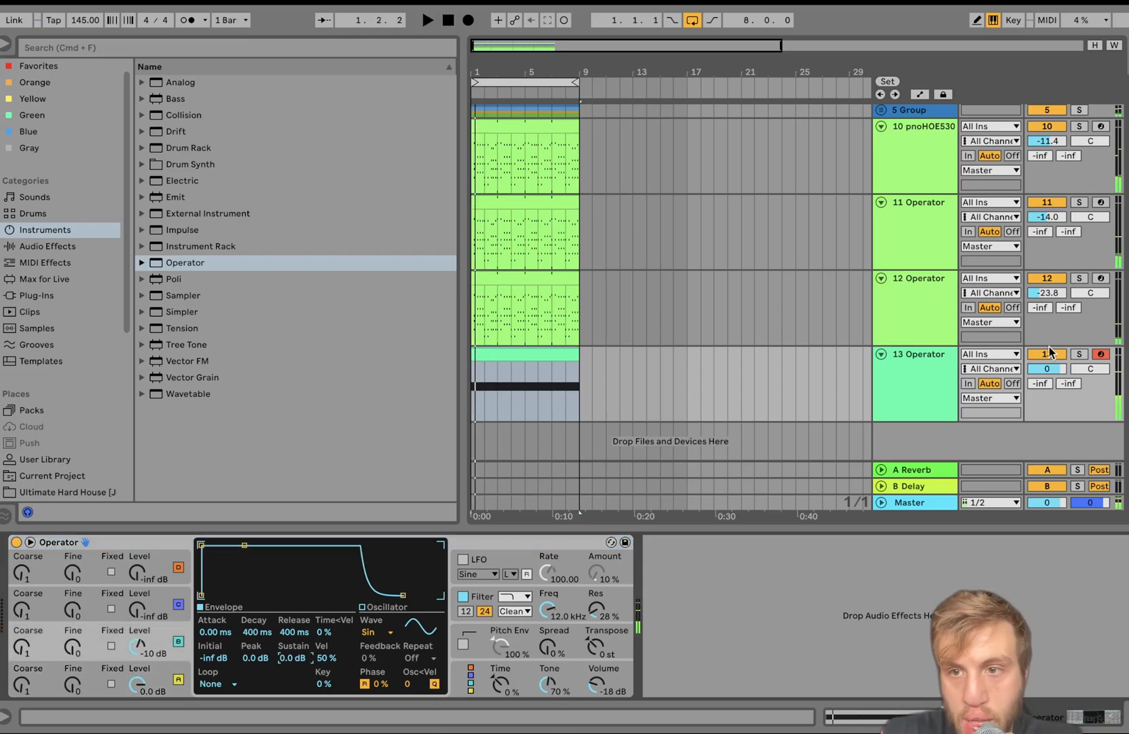
click(1079, 354)
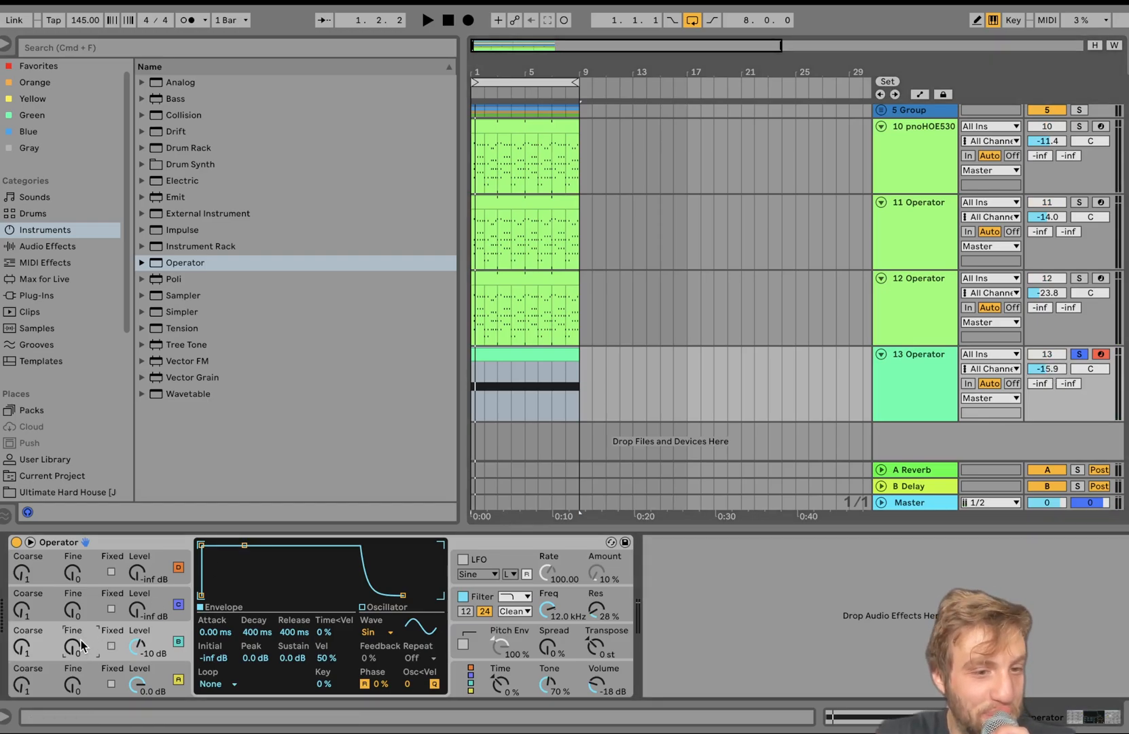
drag(71, 649, 68, 654)
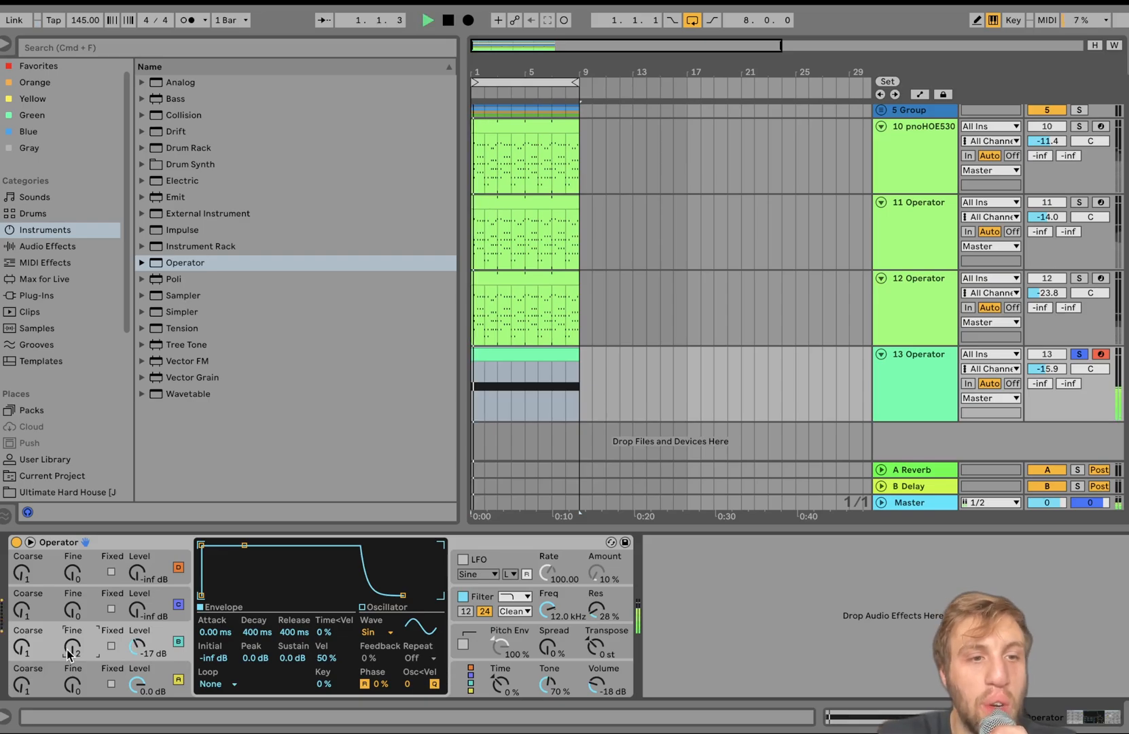
Add a Reverb after the Operator on track 13, with 100% dry/wet and a 2.52 s decay
click(53, 245)
scroll(198, 325, down, 9)
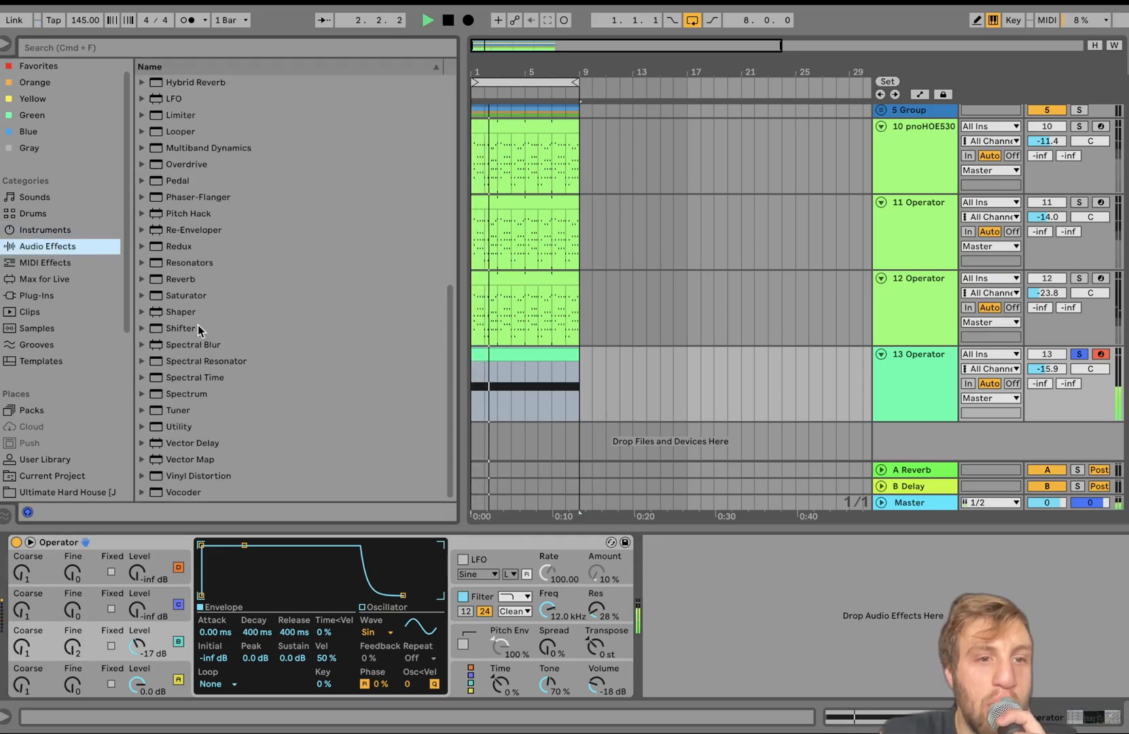
double_click(178, 278)
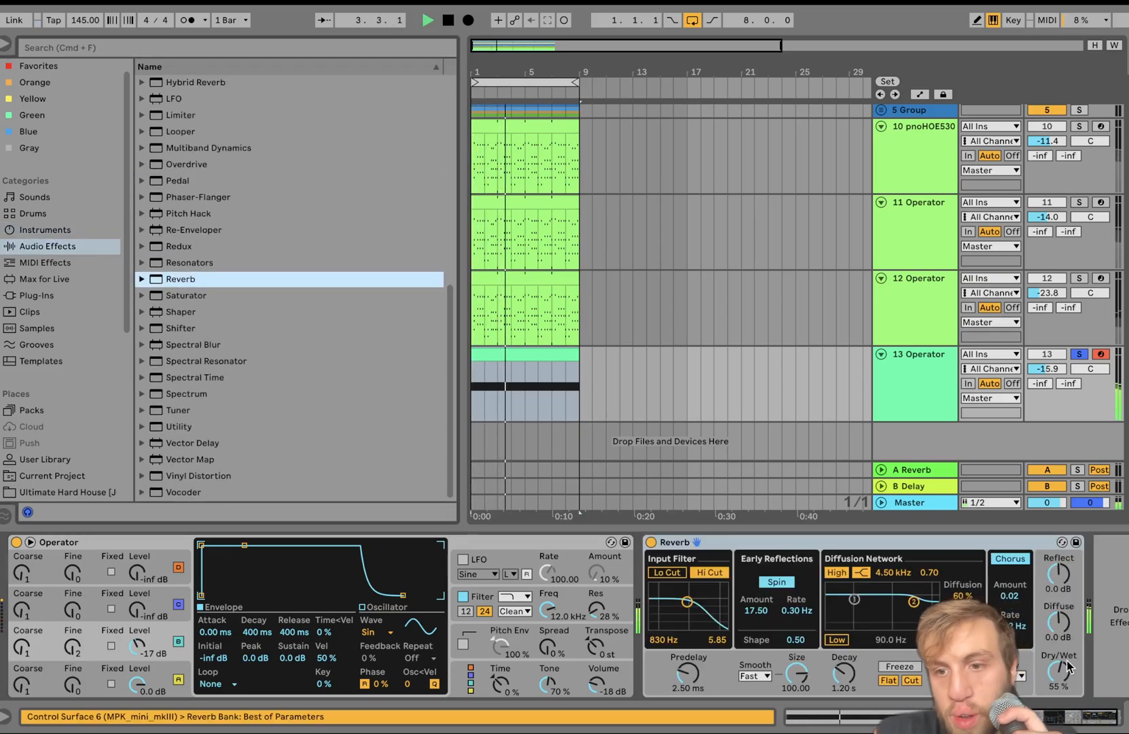
drag(1061, 671, 1061, 628)
drag(843, 673, 843, 660)
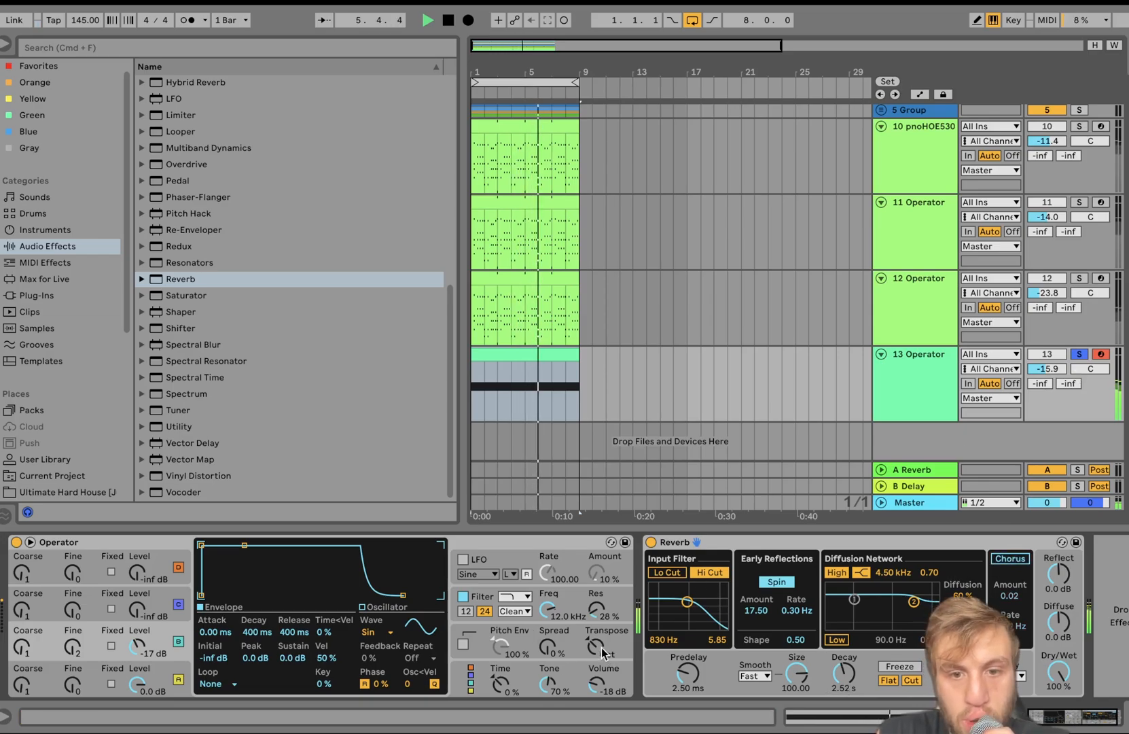
Set track 13's Operator Transpose to +12 st and unsolo the track
drag(602, 653, 602, 632)
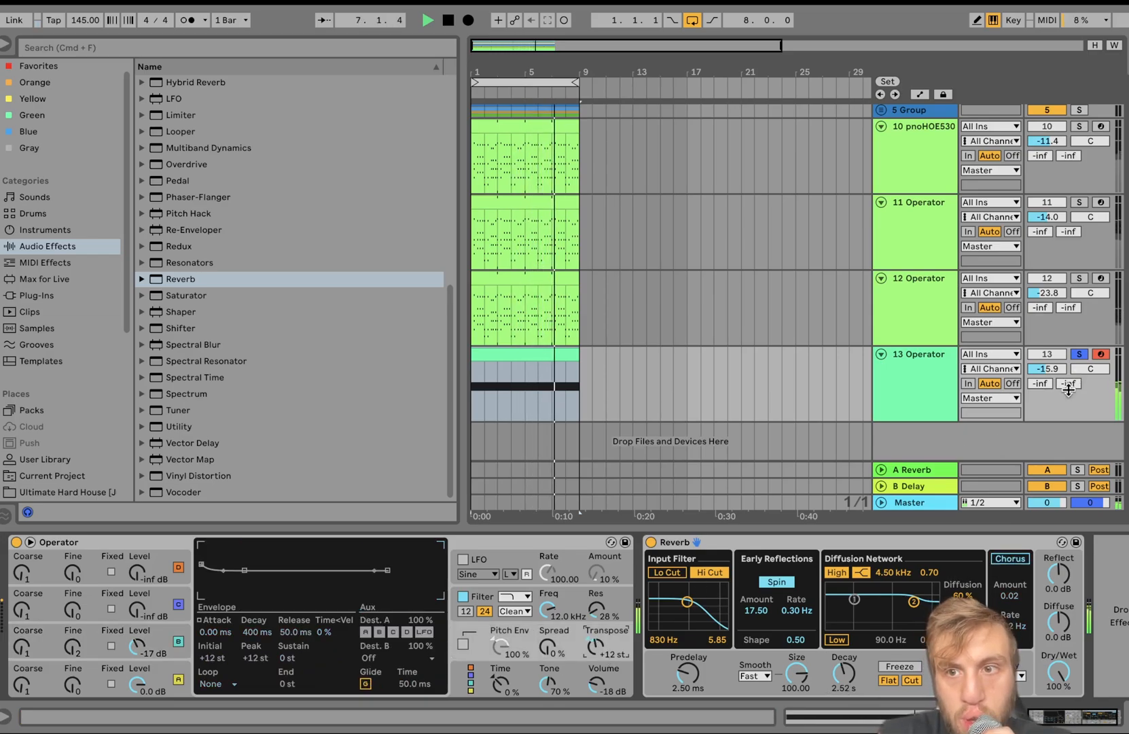
click(1079, 354)
Copy the kick-sidechained Compressor from track 12 and paste it after the Reverb on track 13
click(913, 319)
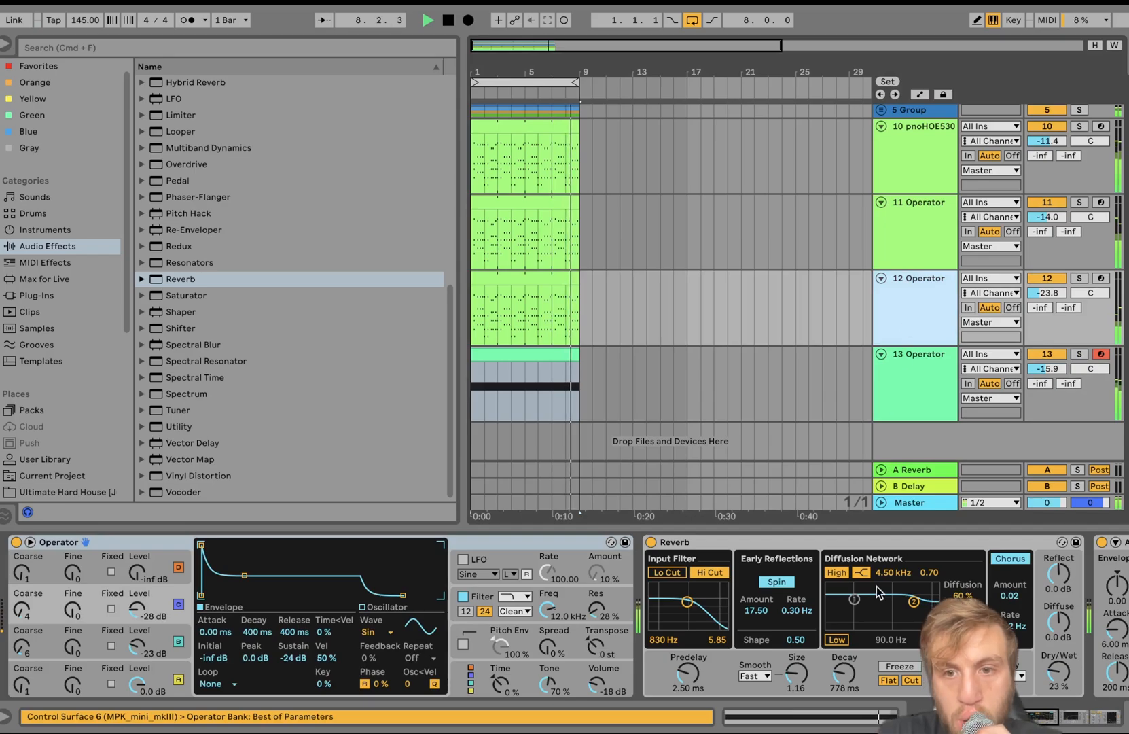
scroll(880, 592, right, 10)
click(807, 546)
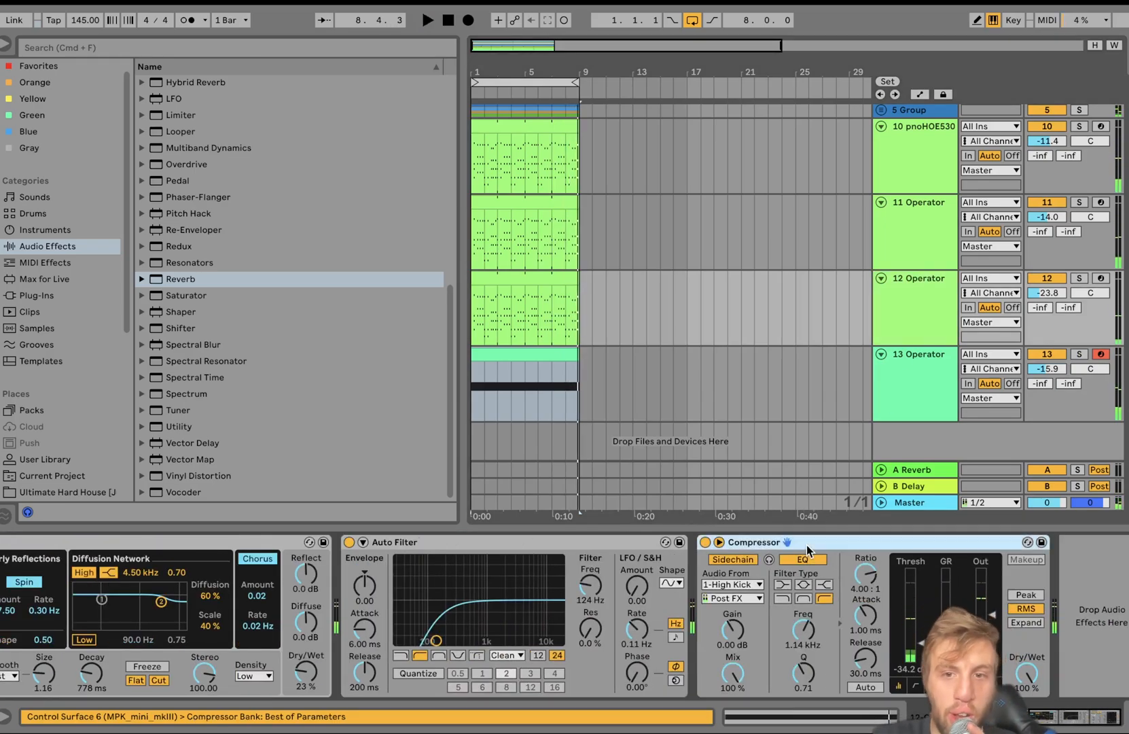
click(617, 542)
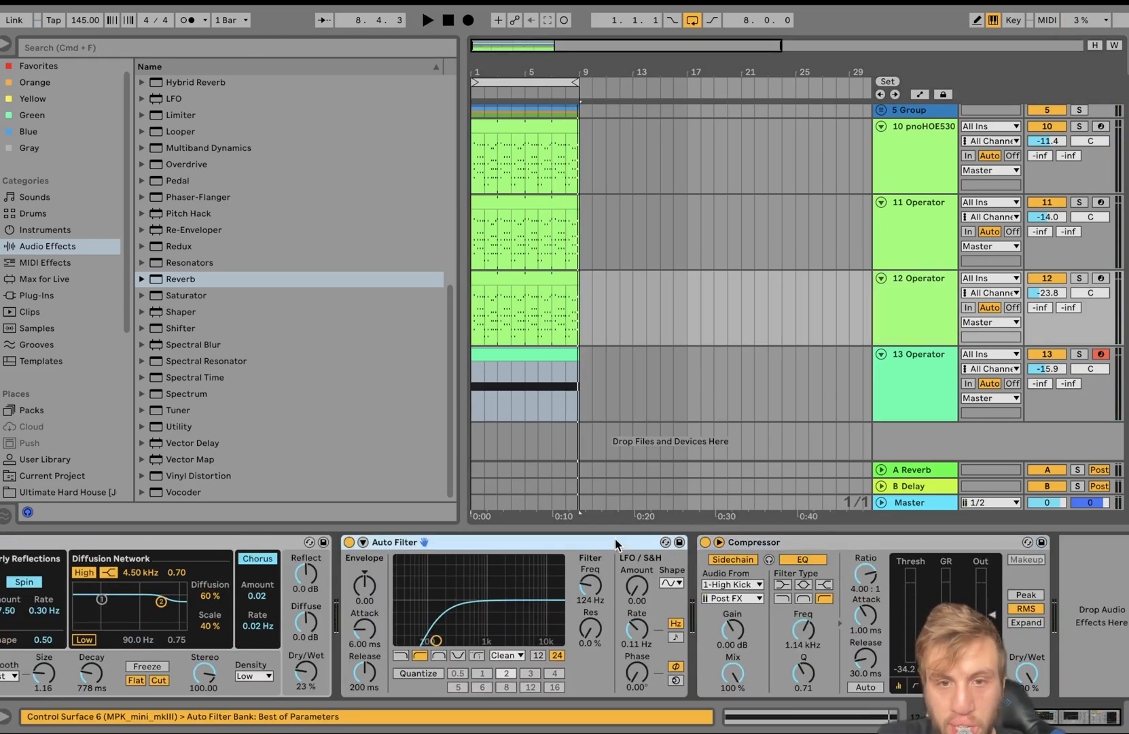
click(745, 544)
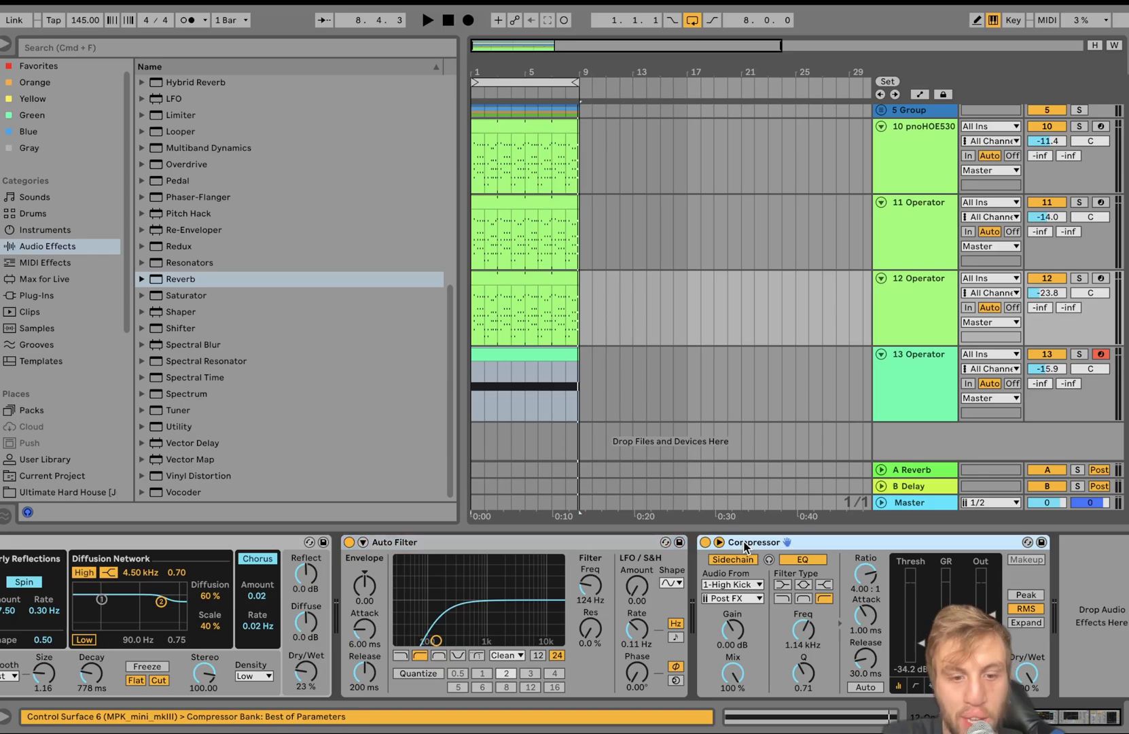
click(909, 420)
click(1110, 598)
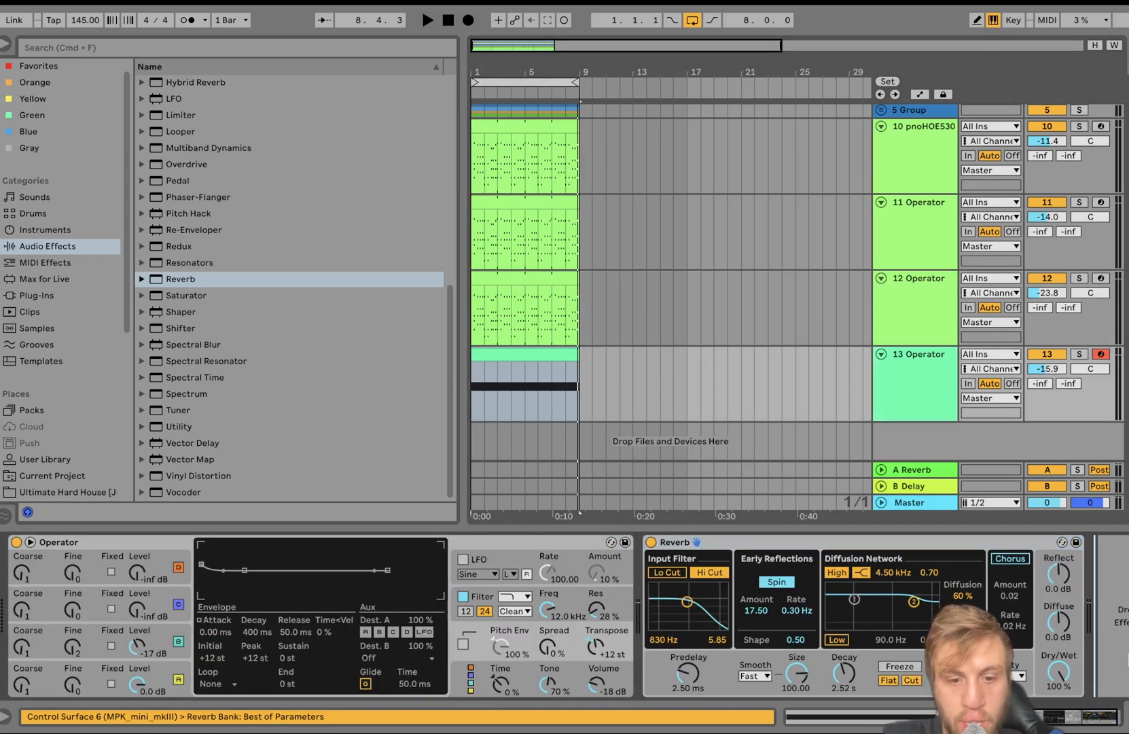
key(super+v)
Lower track 13's volume to -17.9 dB while playing the full mix
key(space)
drag(1049, 369, 1056, 371)
click(917, 390)
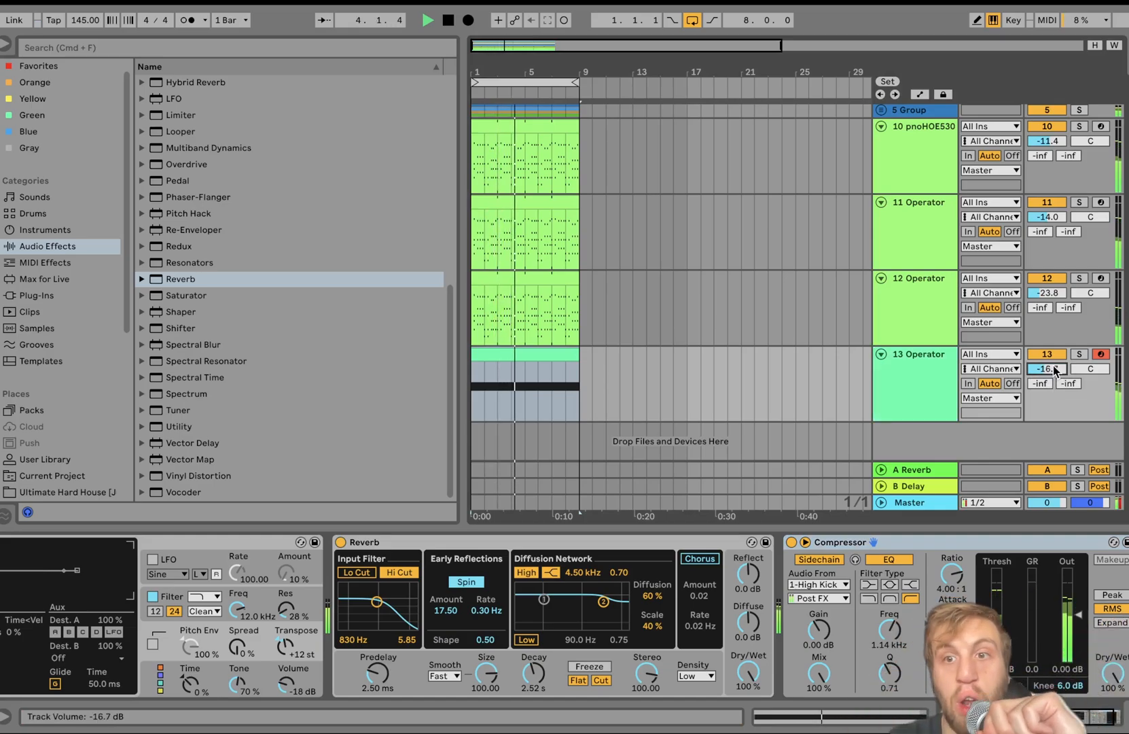
drag(1048, 369, 1048, 373)
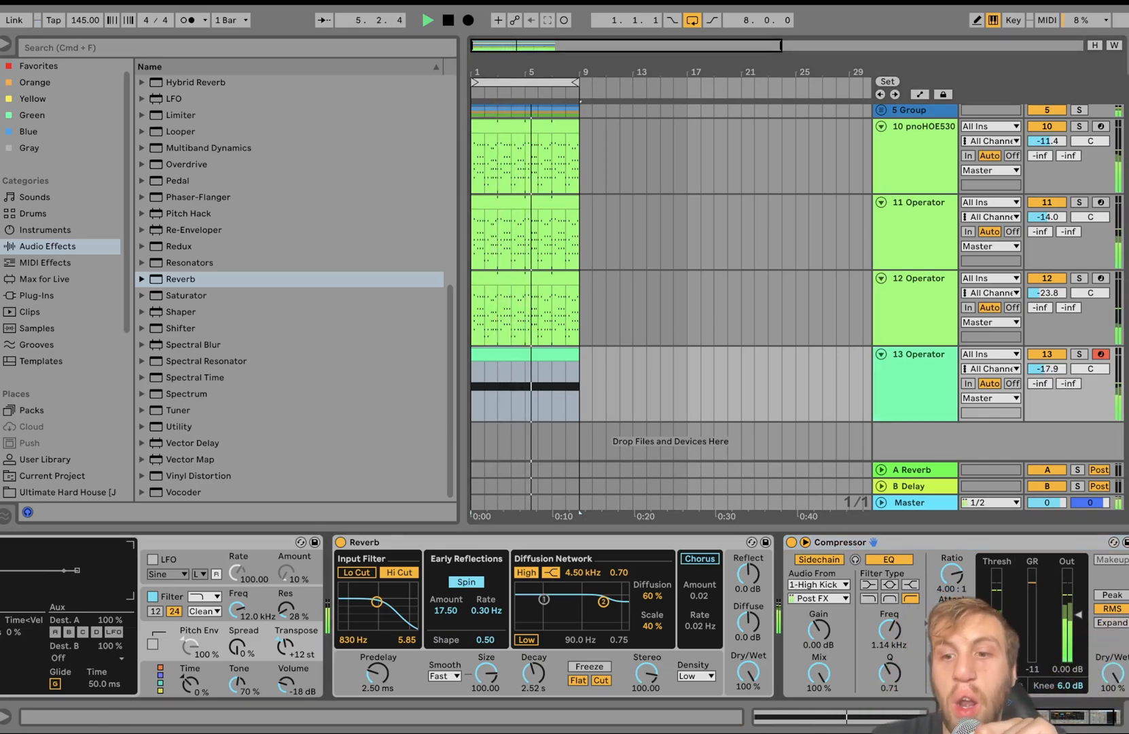
click(1048, 369)
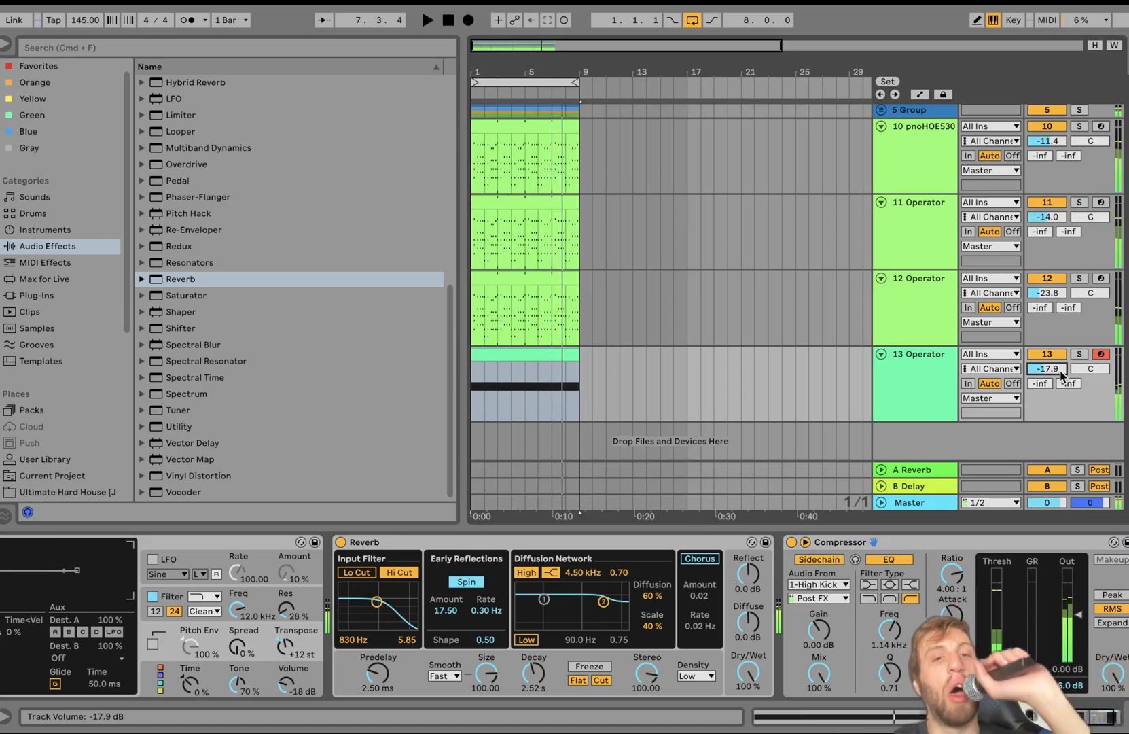
key(space)
Load the 3-Analog track from the Kit 3 - Fmajor 145 Bpm set as a new soloed, armed track and unfold it
scroll(70, 490, down, 4)
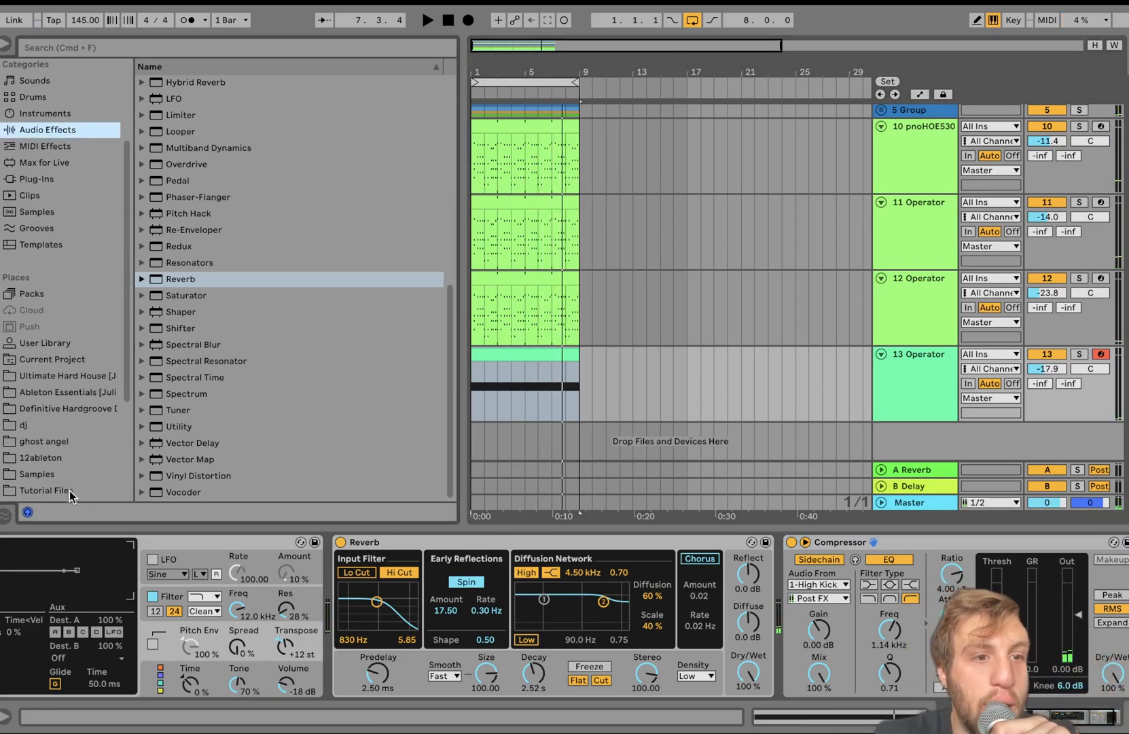
click(47, 379)
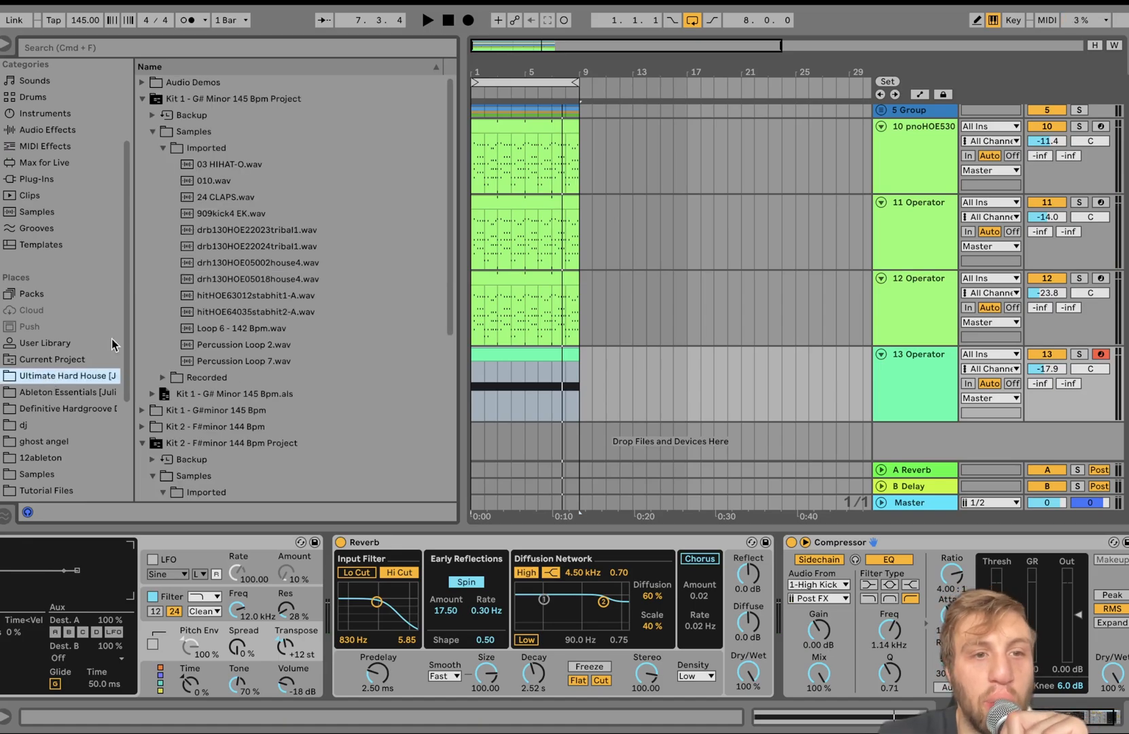
scroll(231, 370, down, 8)
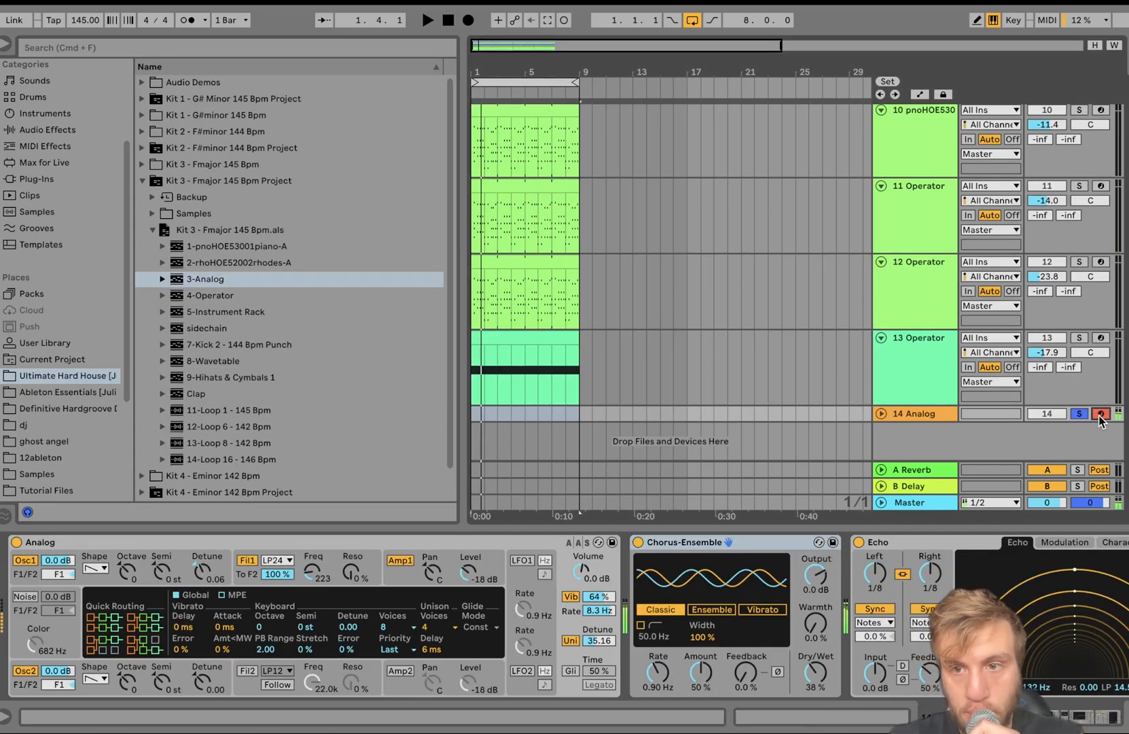
click(881, 413)
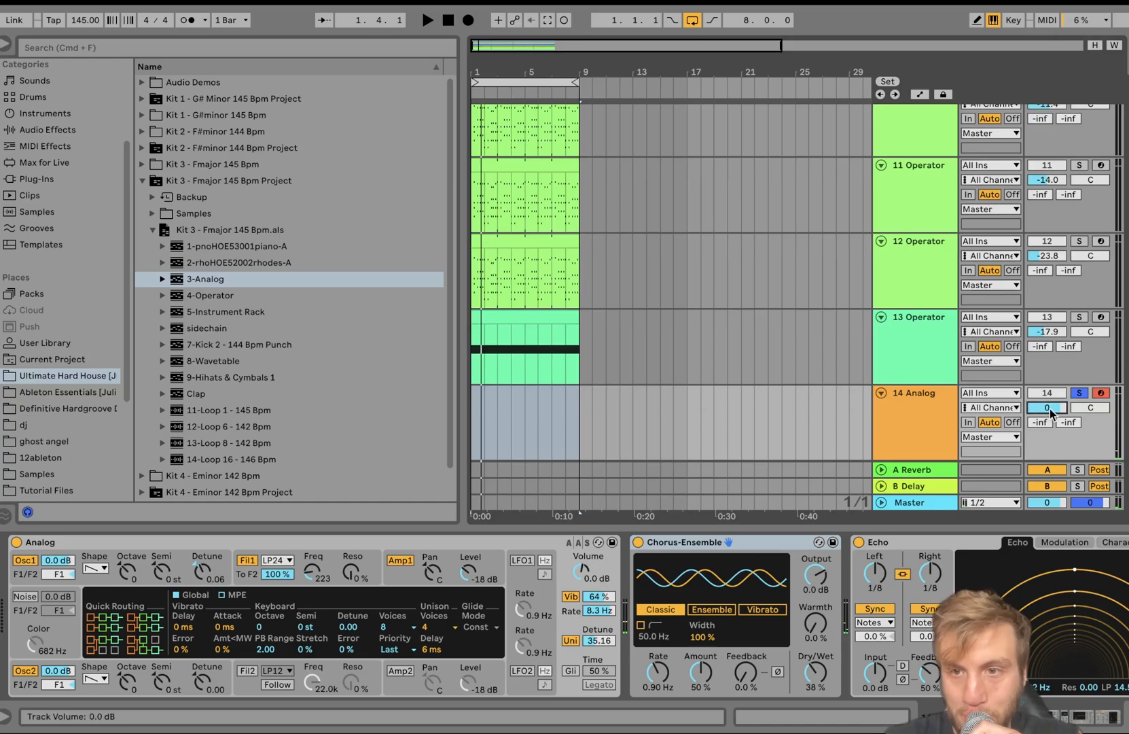
Create an eight-bar MIDI clip on the Analog track, place a short F#3 note at its start and audition it
drag(575, 433, 457, 426)
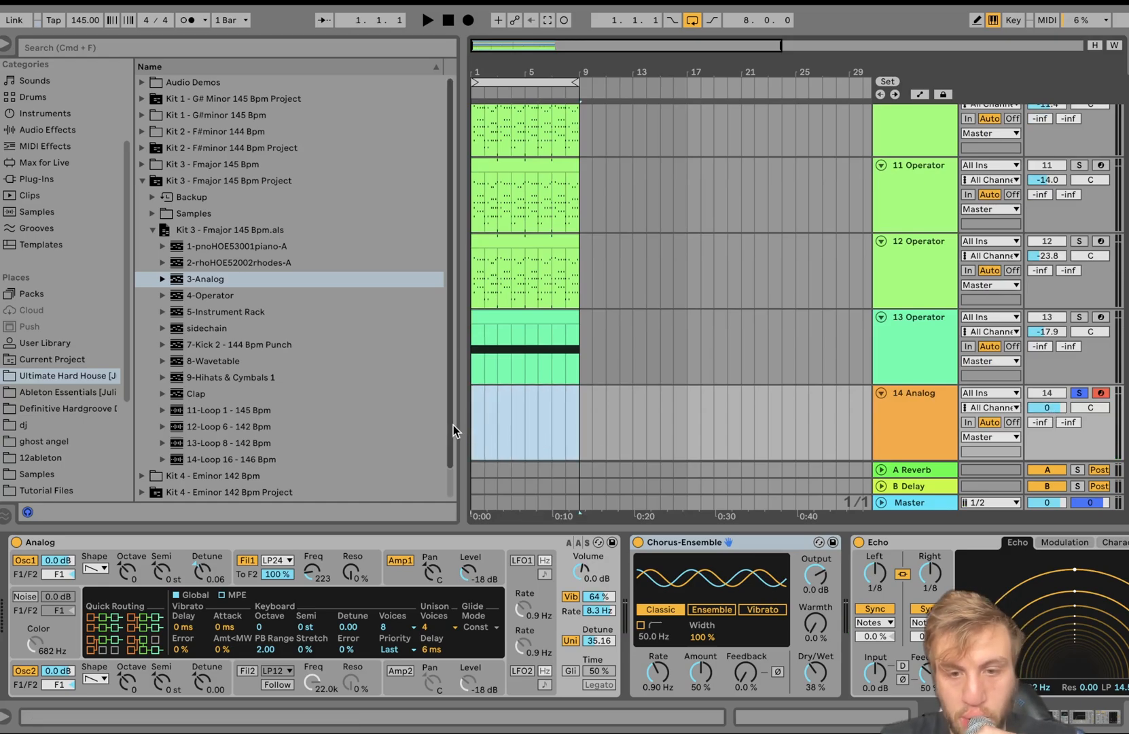
key(super+shift+m)
double_click(390, 418)
key(Up)
key(Up)
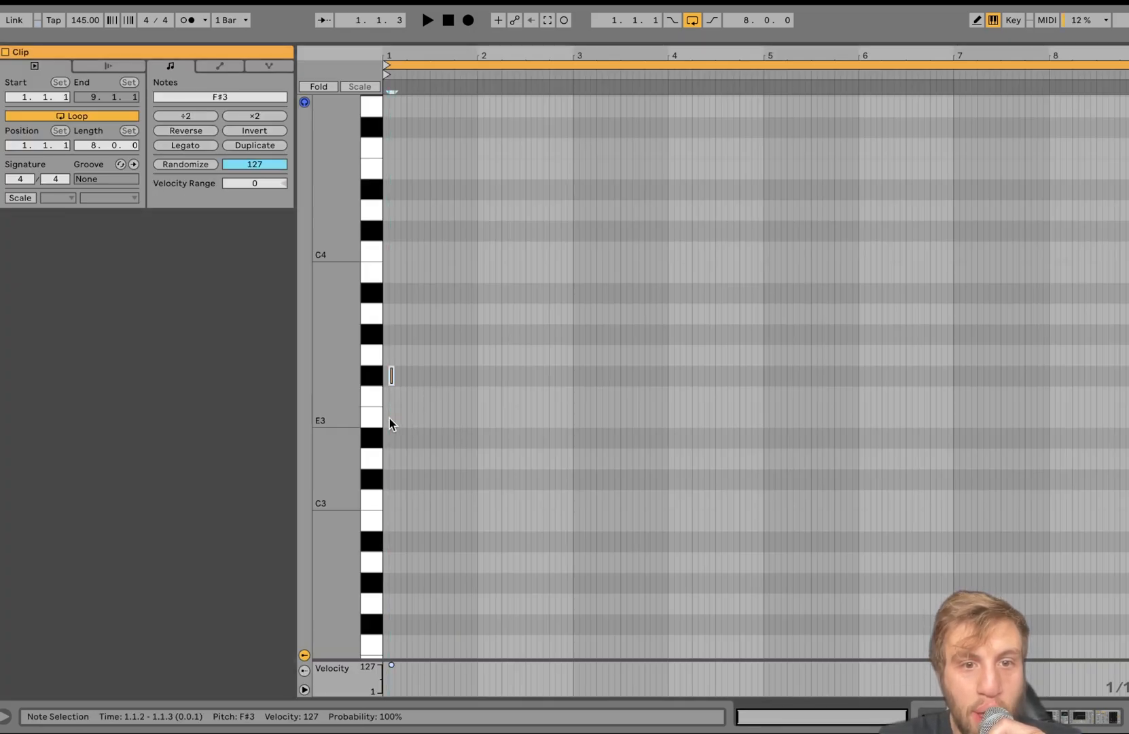
key(Left)
key(space)
key(space)
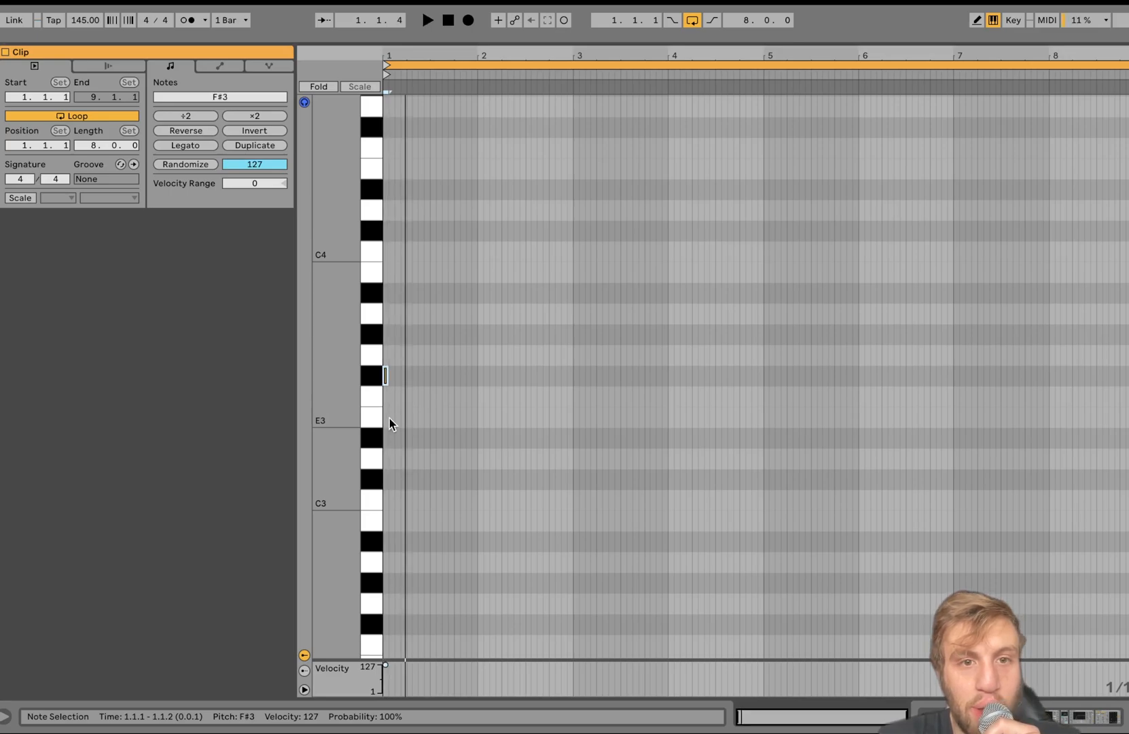
Raise the first Analog note to B3, lengthen it to one beat and audition it
key(Up)
key(Up)
key(Up)
key(Up)
key(Up)
key(shift+Right)
key(shift+Right)
key(shift+Right)
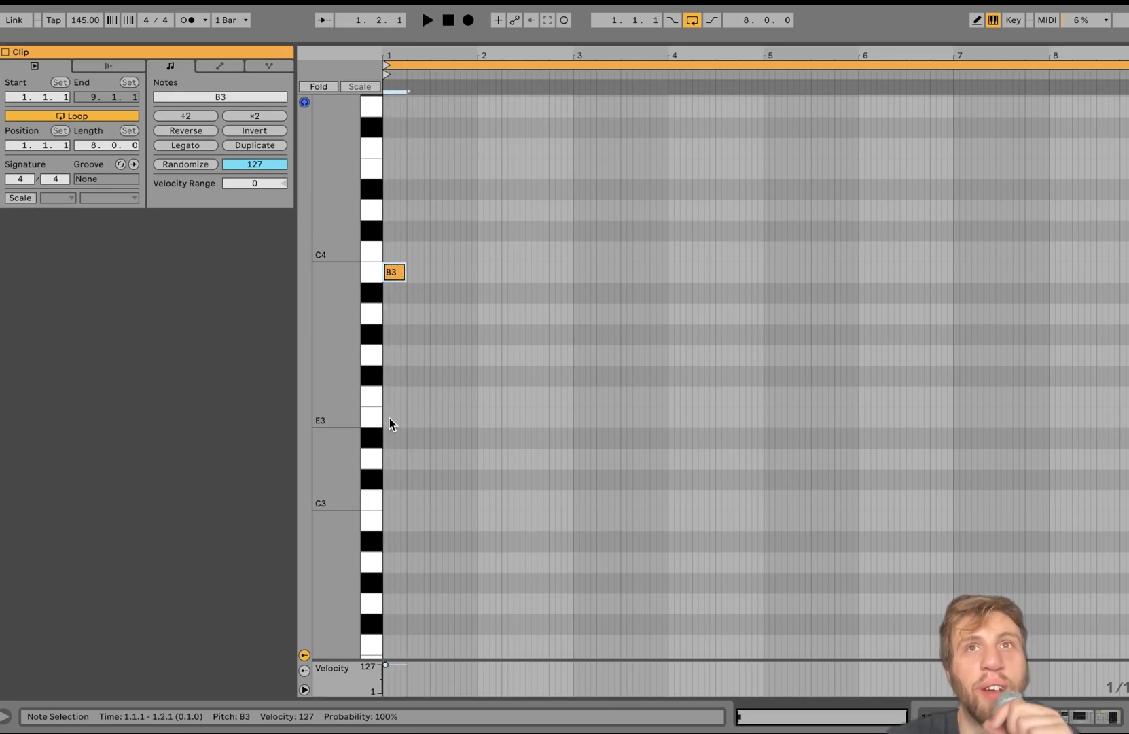
key(space)
key(space)
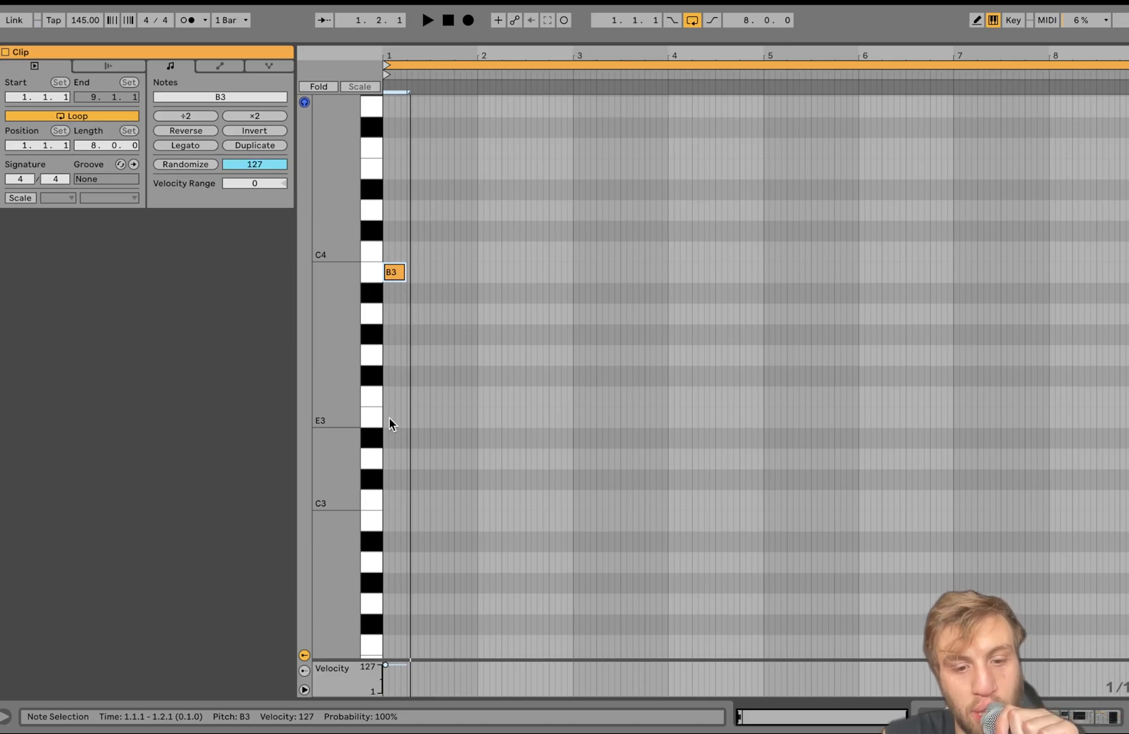
Complete the melody's first bar with duplicated one-beat notes at D4, C#4 and F#4, and audition it
key(ctrl+d)
key(Up)
key(Up)
key(Up)
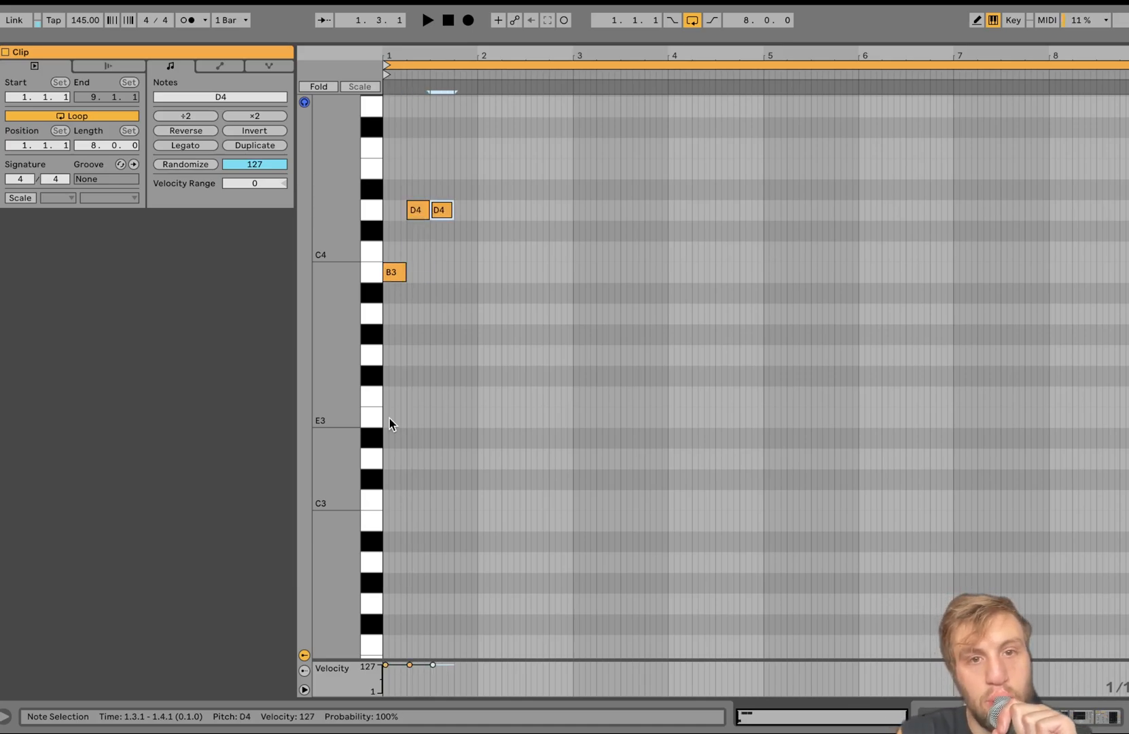
key(Down)
key(Up)
key(Up)
key(Up)
key(Up)
key(Up)
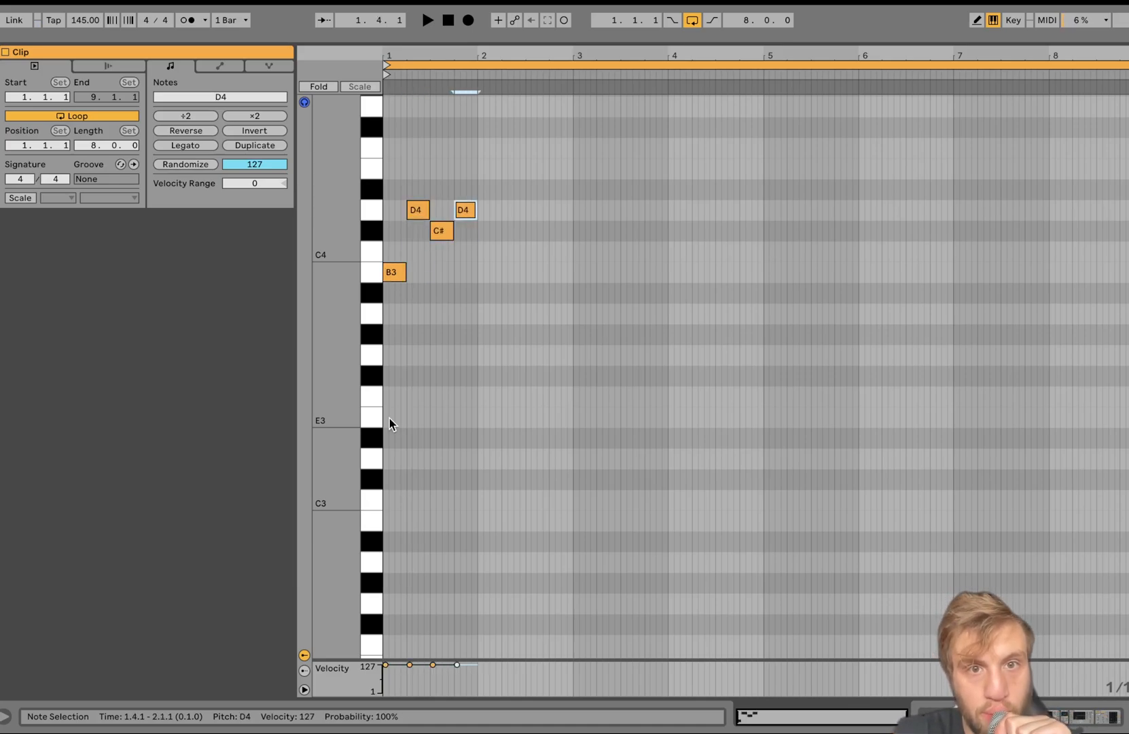
key(space)
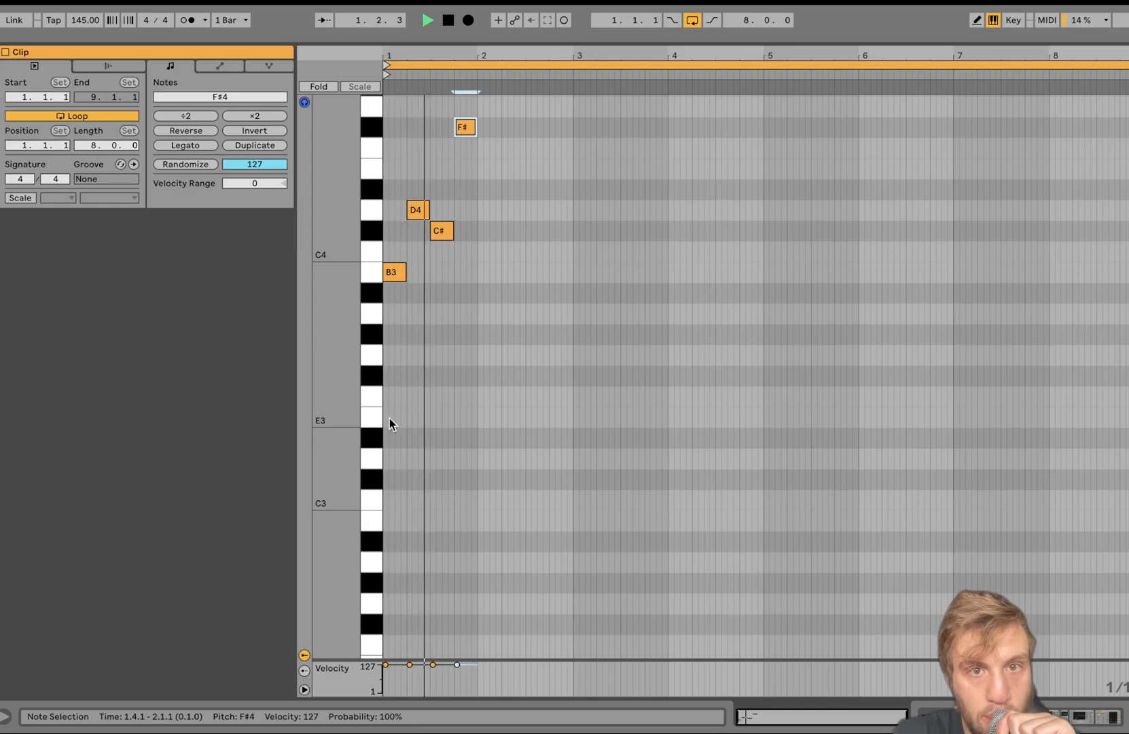
key(space)
Fill the melody's second bar with duplicated one-beat notes at E4, D4, C#4 and D4
key(ctrl+d)
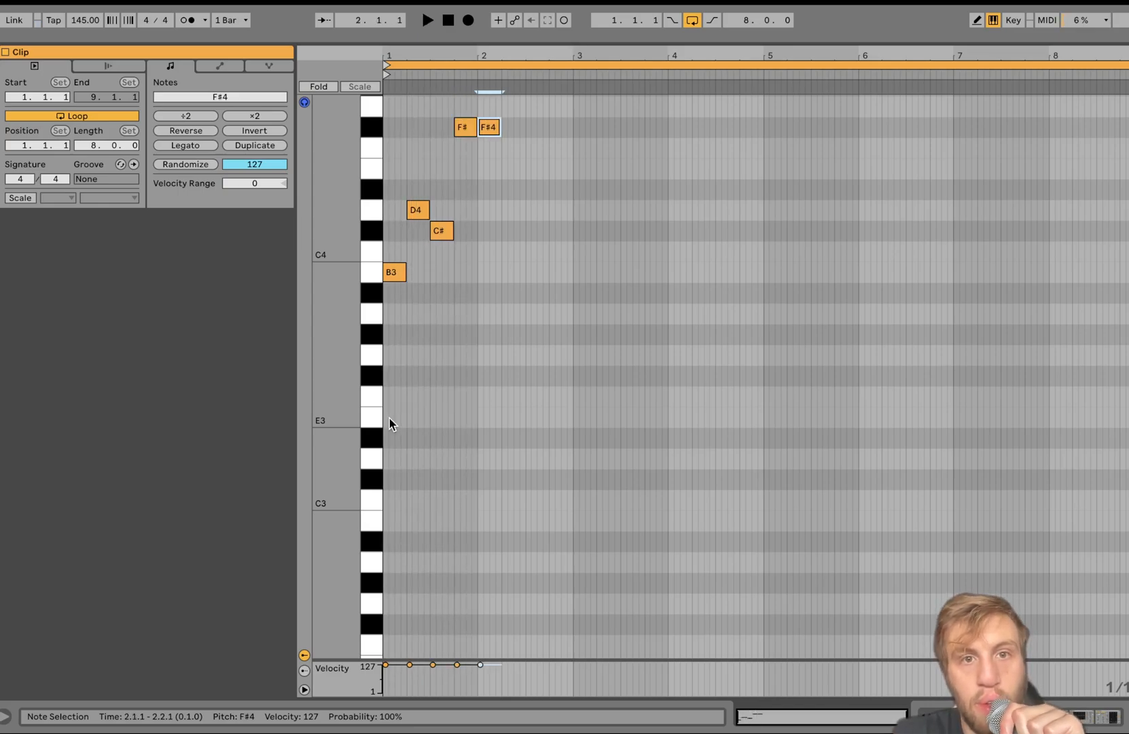
key(Down)
key(Down)
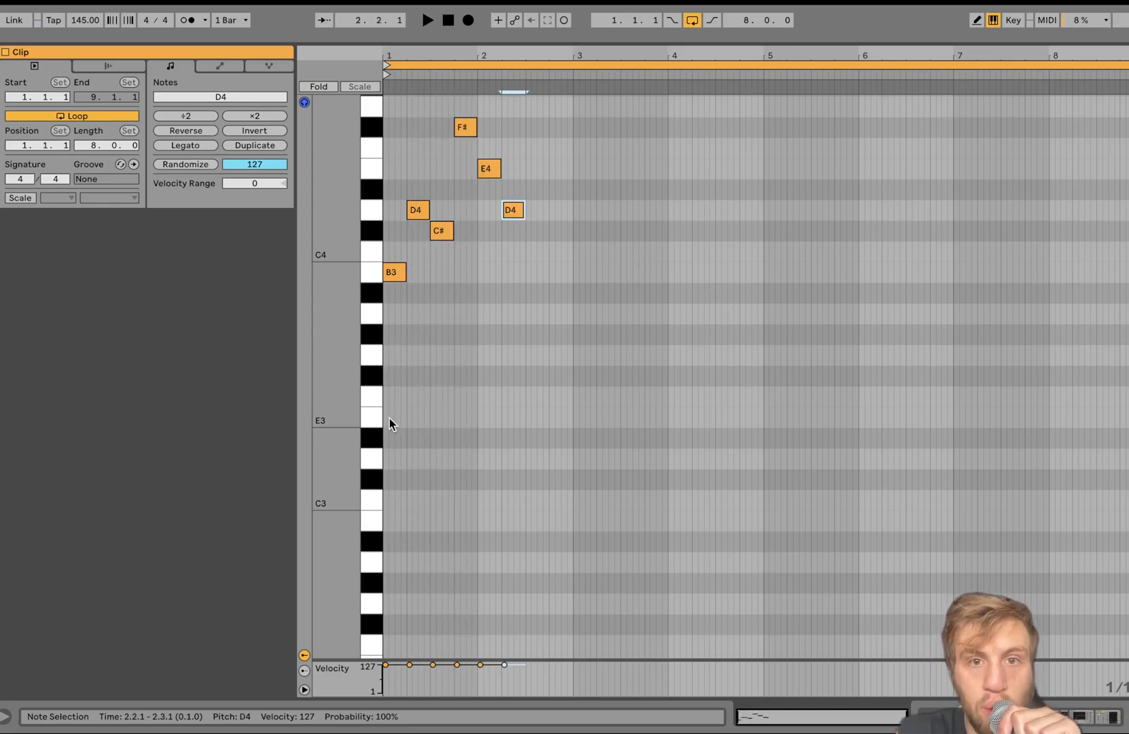
key(Down)
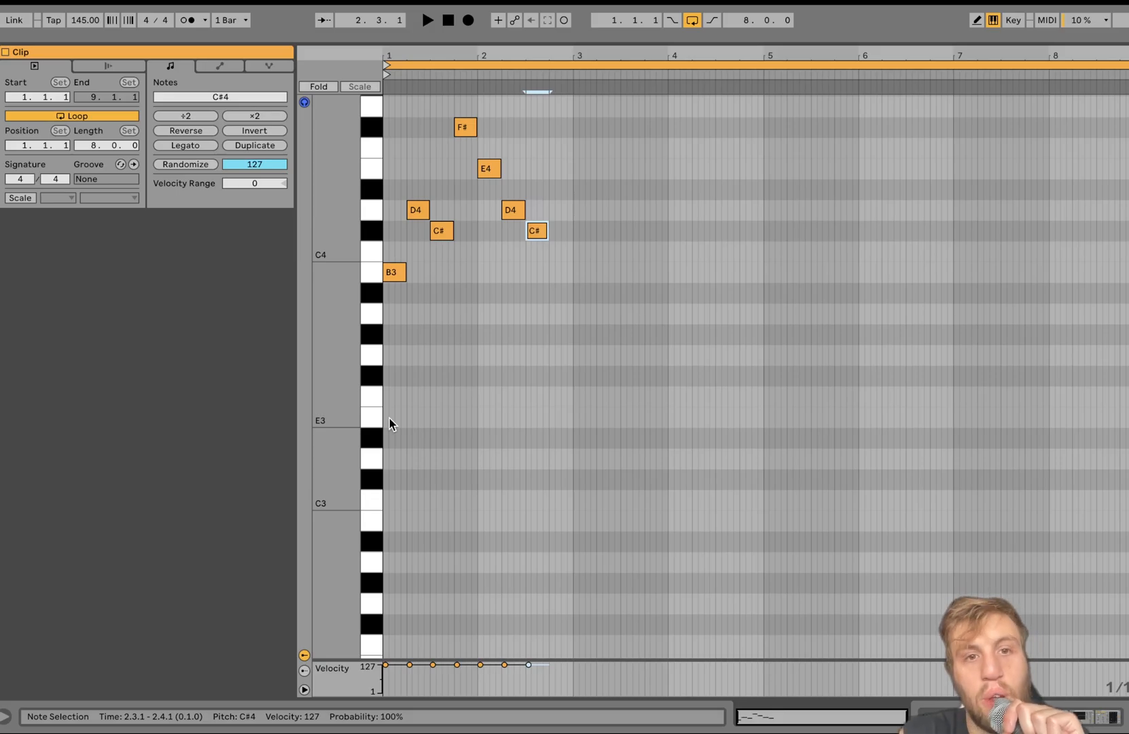
key(Up)
Duplicate the whole two-bar melody until it fills the eight-bar clip while it plays
key(space)
key(ctrl+a)
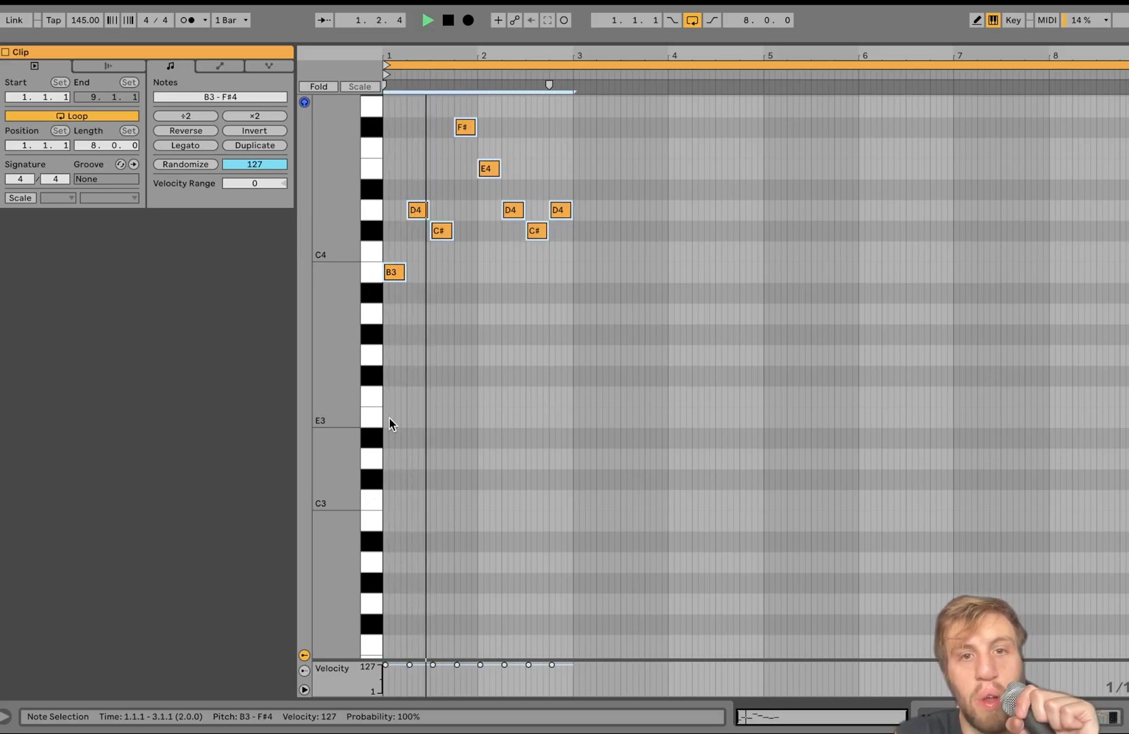
key(ctrl+d)
key(ctrl+d)
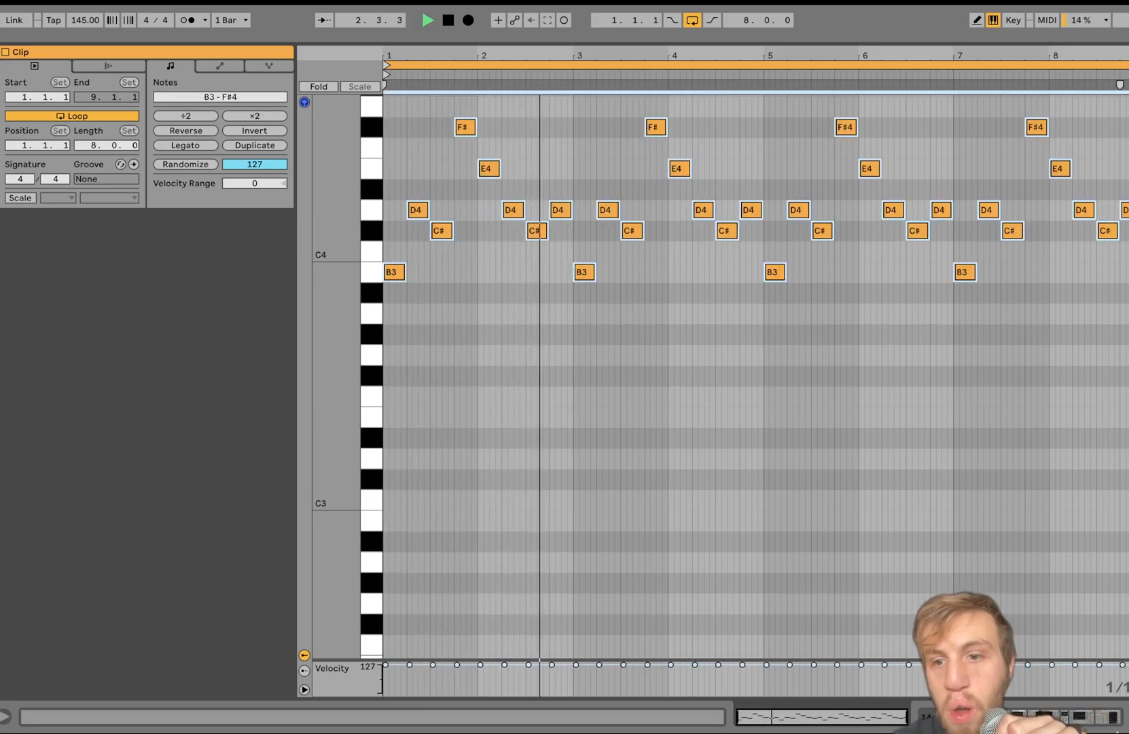
Open the Analog's first filter to about 20.9 kHz and lower the 14 Analog track volume to -5.9 dB
click(1104, 709)
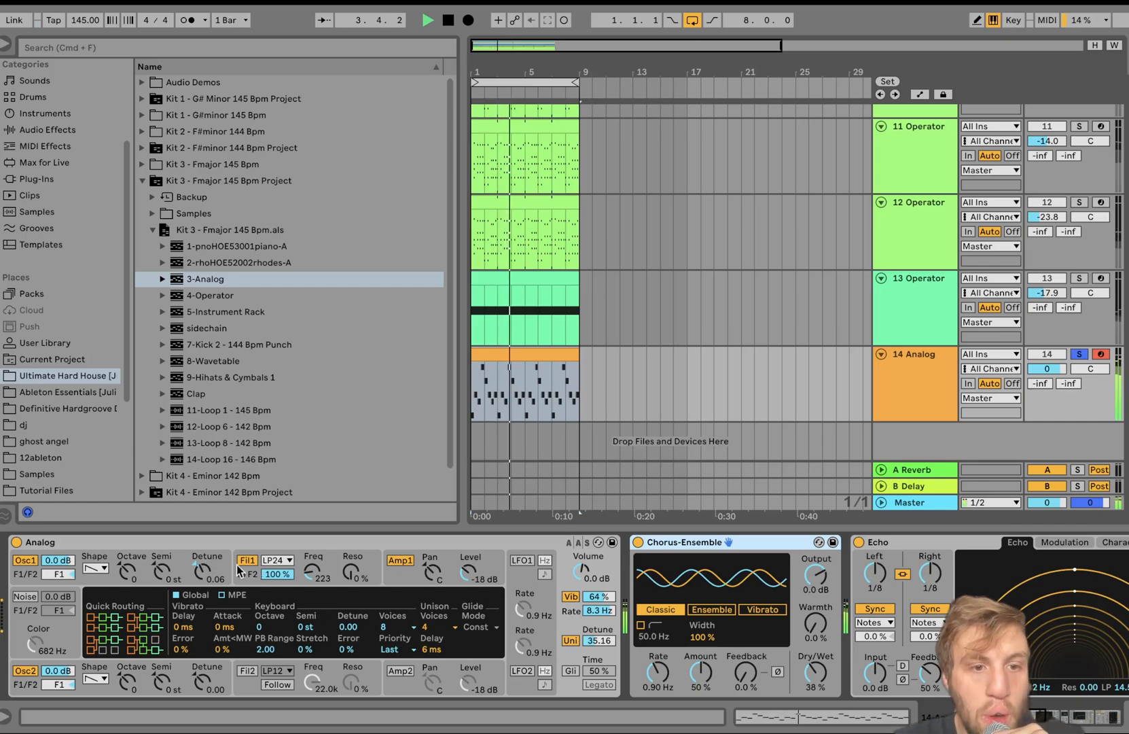
click(332, 564)
drag(332, 564, 332, 482)
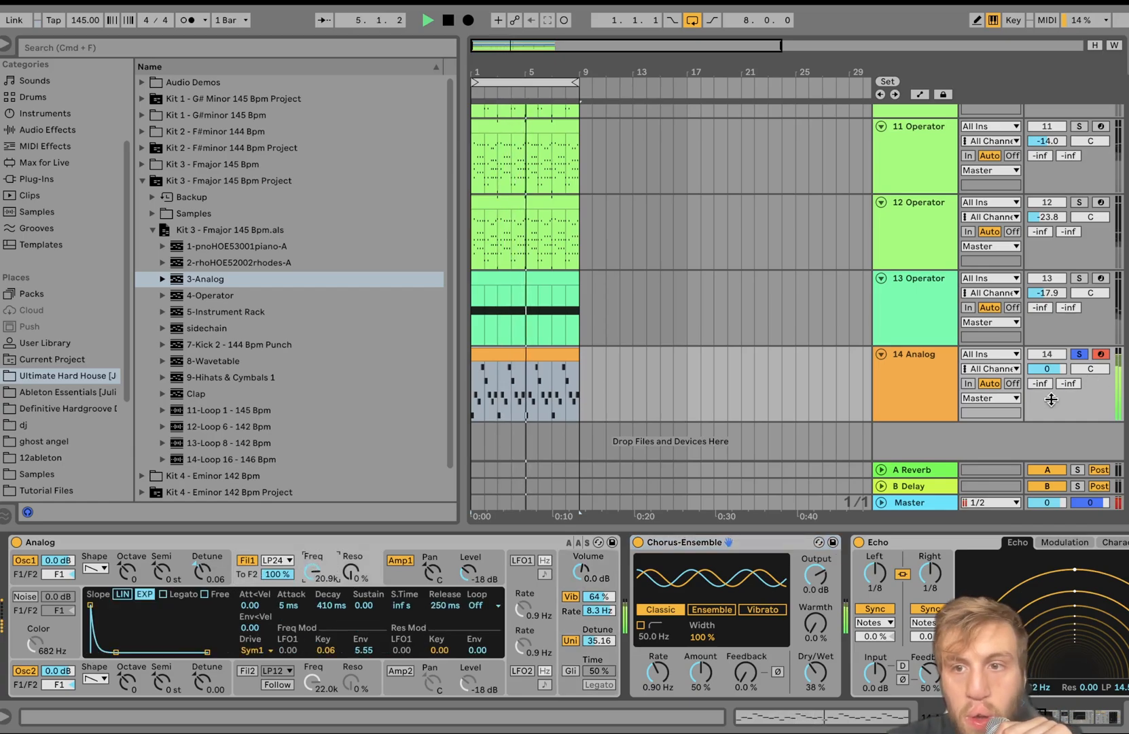
click(1046, 357)
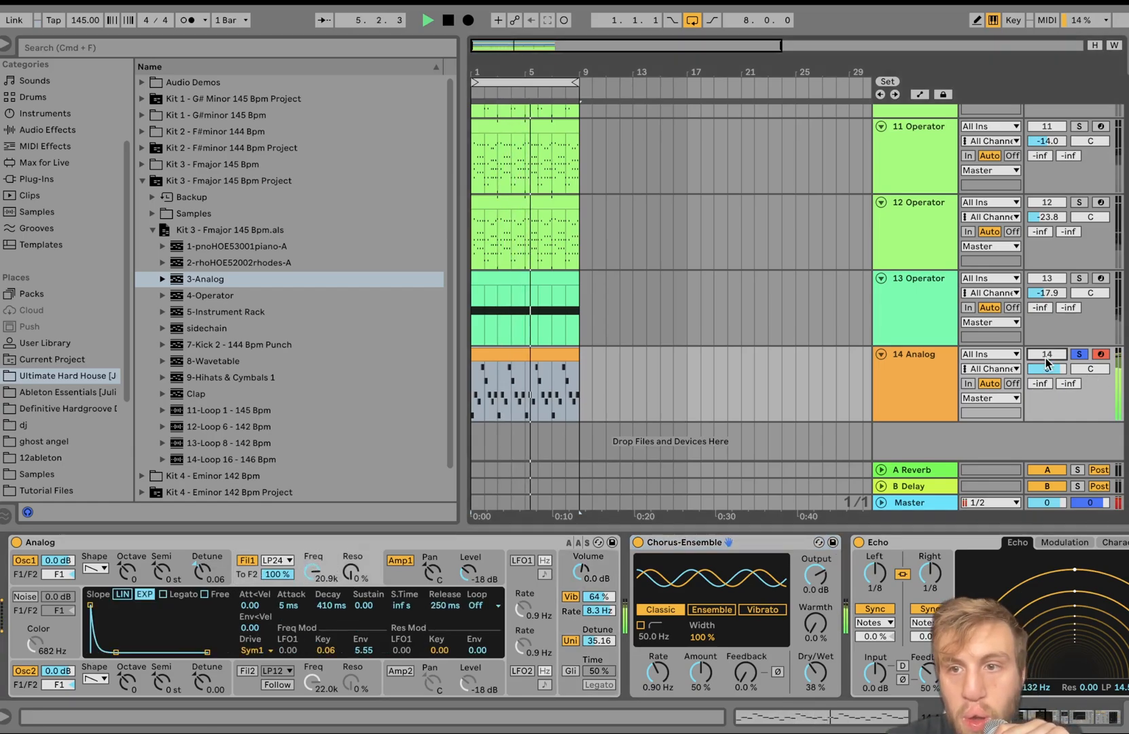
Replace the Analog track's compressor with the 1-High Kick sidechained one copied from 13 Operator, and lower the track to -14.8 dB
click(927, 325)
click(897, 548)
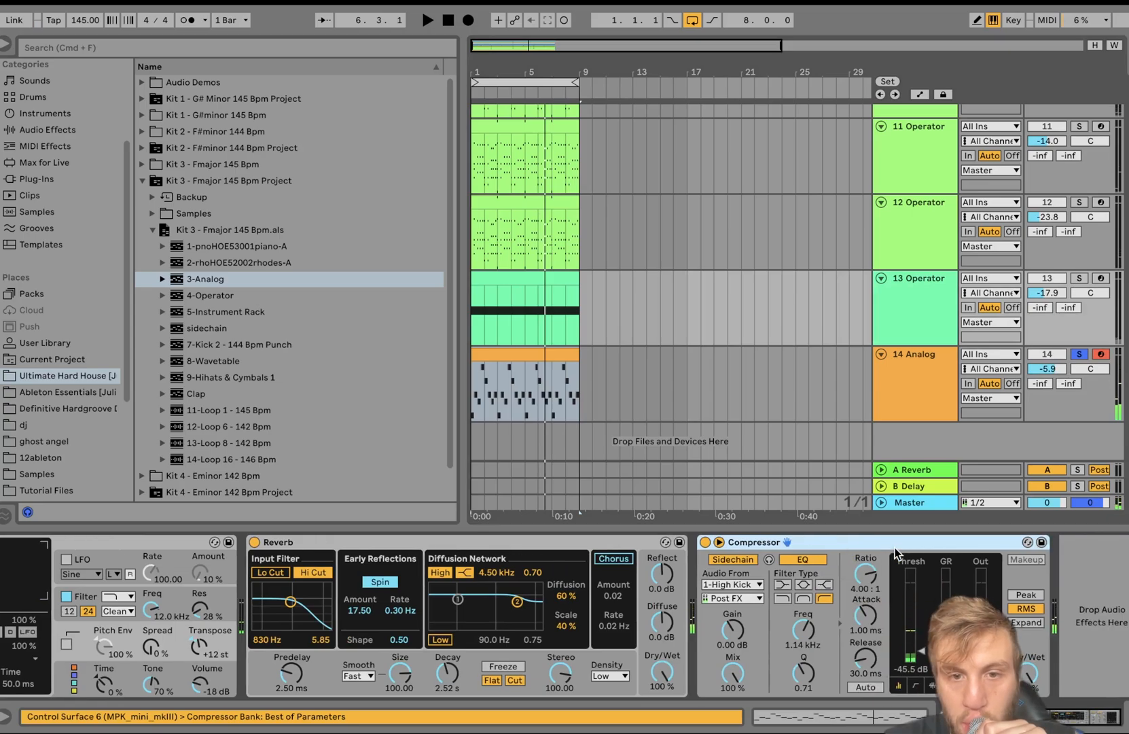
click(935, 372)
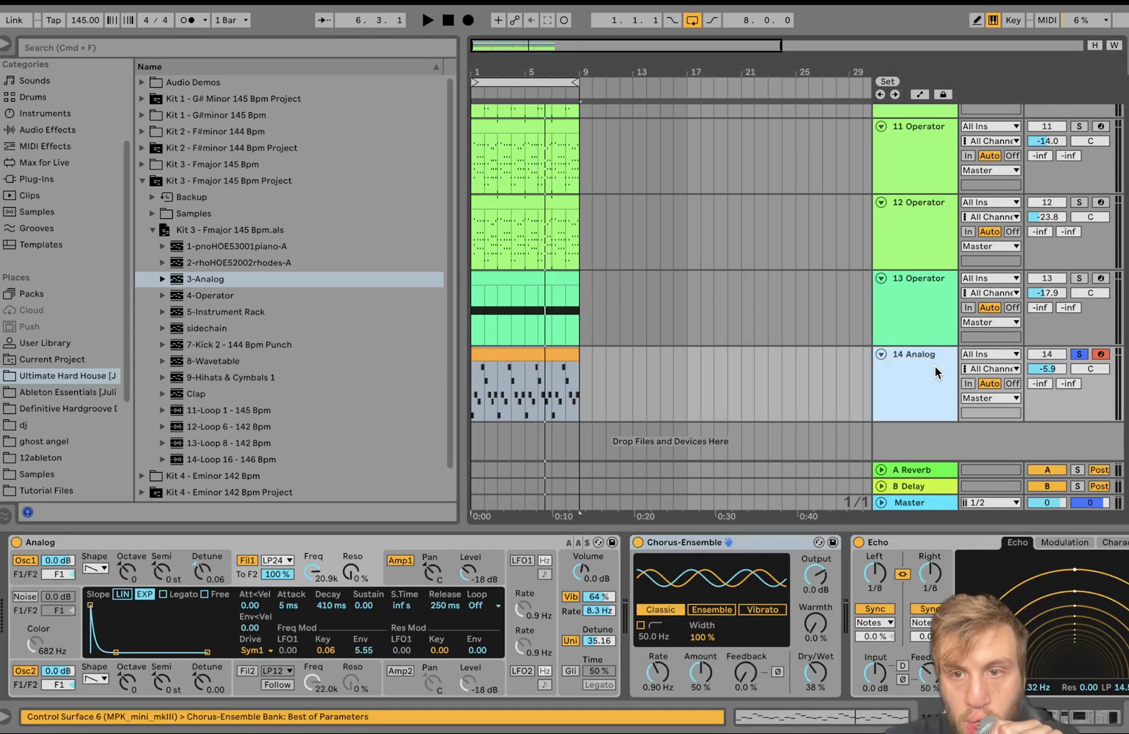
drag(1019, 716, 1097, 716)
click(1089, 610)
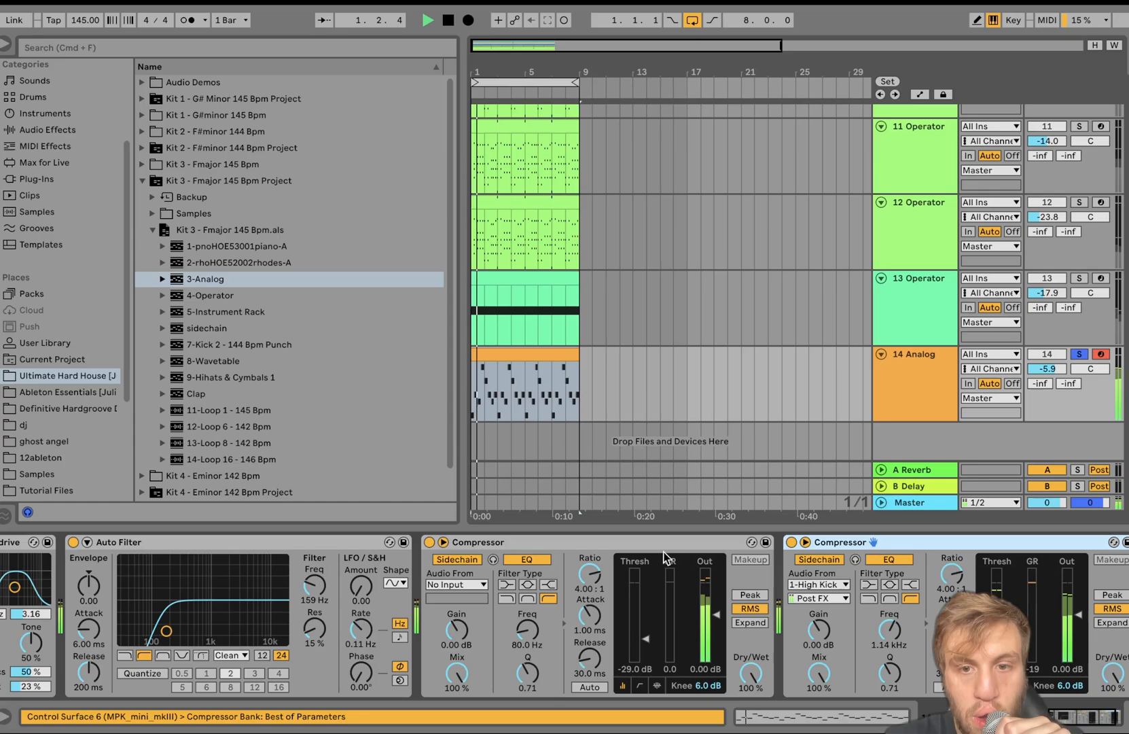
click(661, 541)
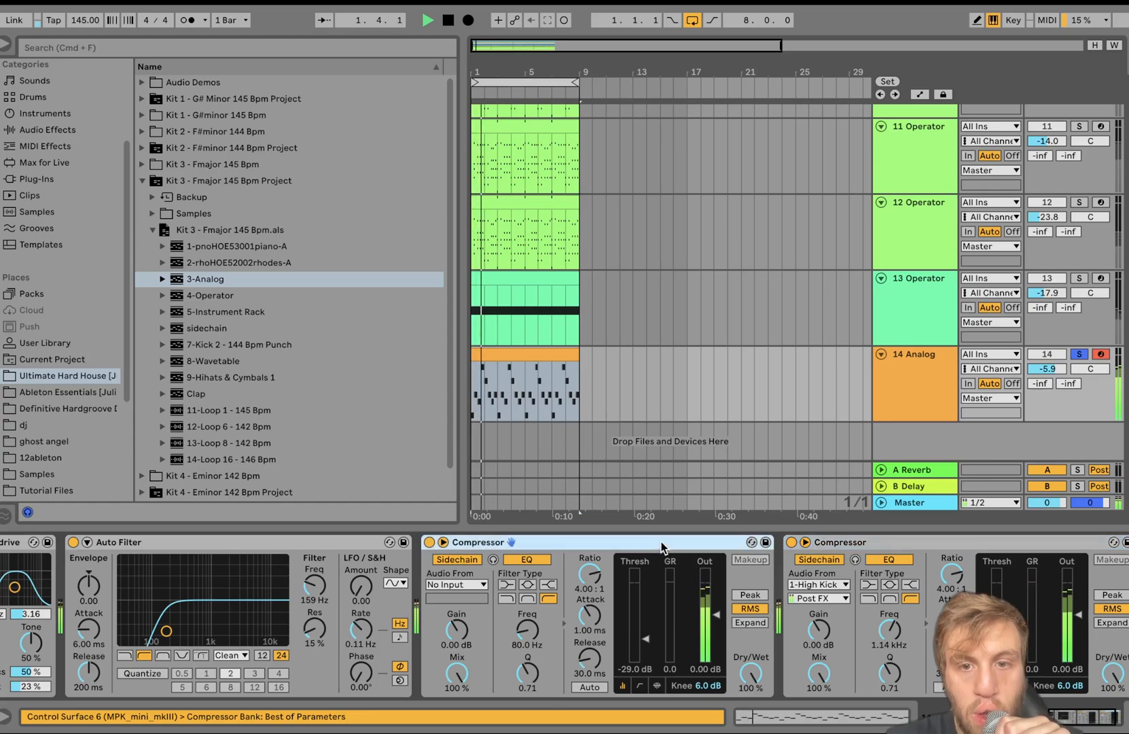
mouse_move(1048, 369)
mouse_down()
mouse_move(1048, 398)
mouse_move(1047, 372)
mouse_up()
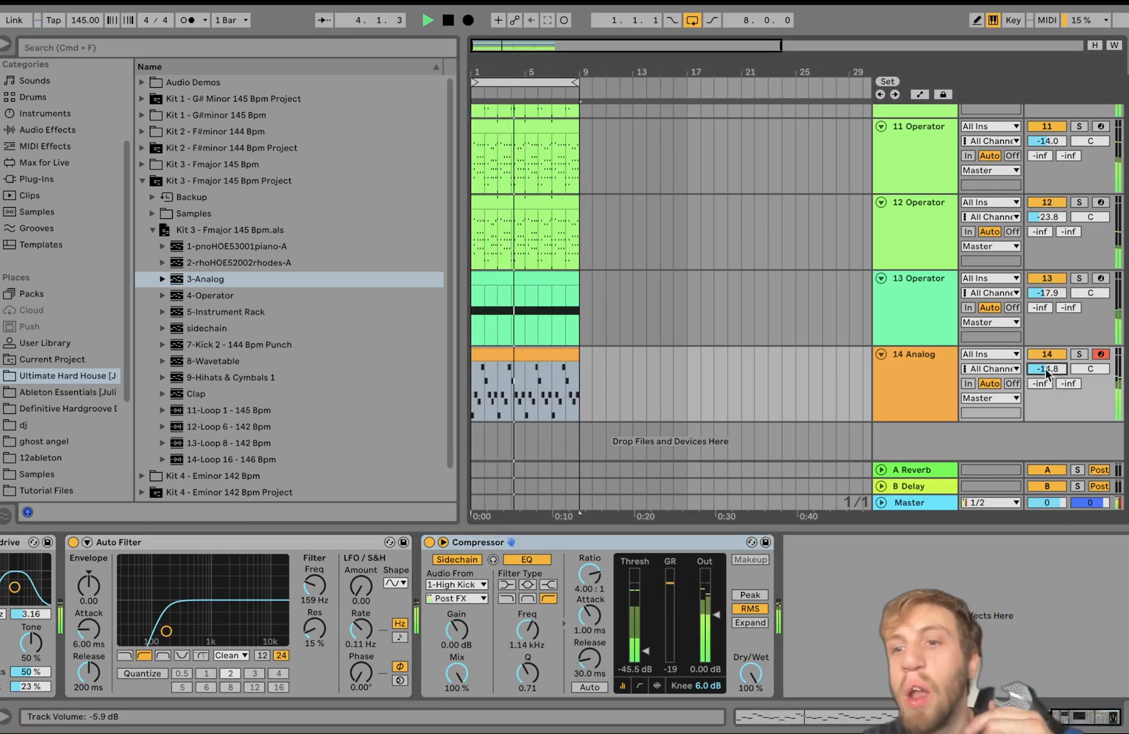
Vary the end of the Analog melody's fourth bar with F#4 on beat 3 and A4 on beat 4, and audition it
click(519, 390)
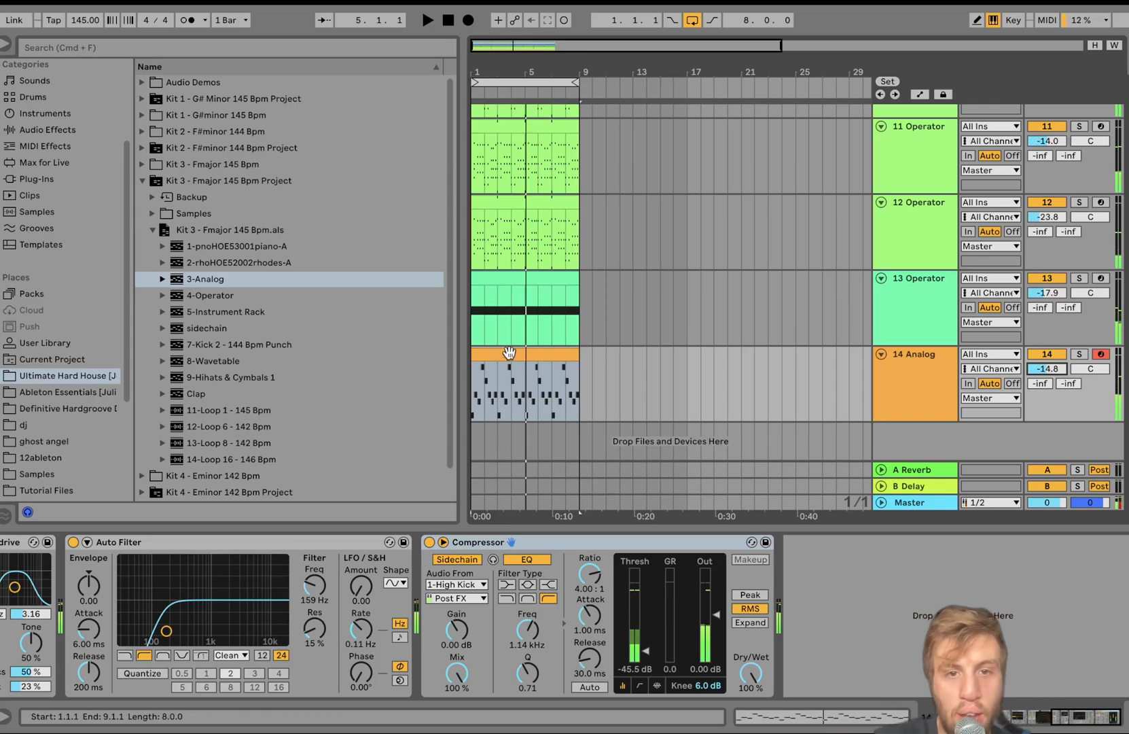
double_click(508, 352)
click(726, 231)
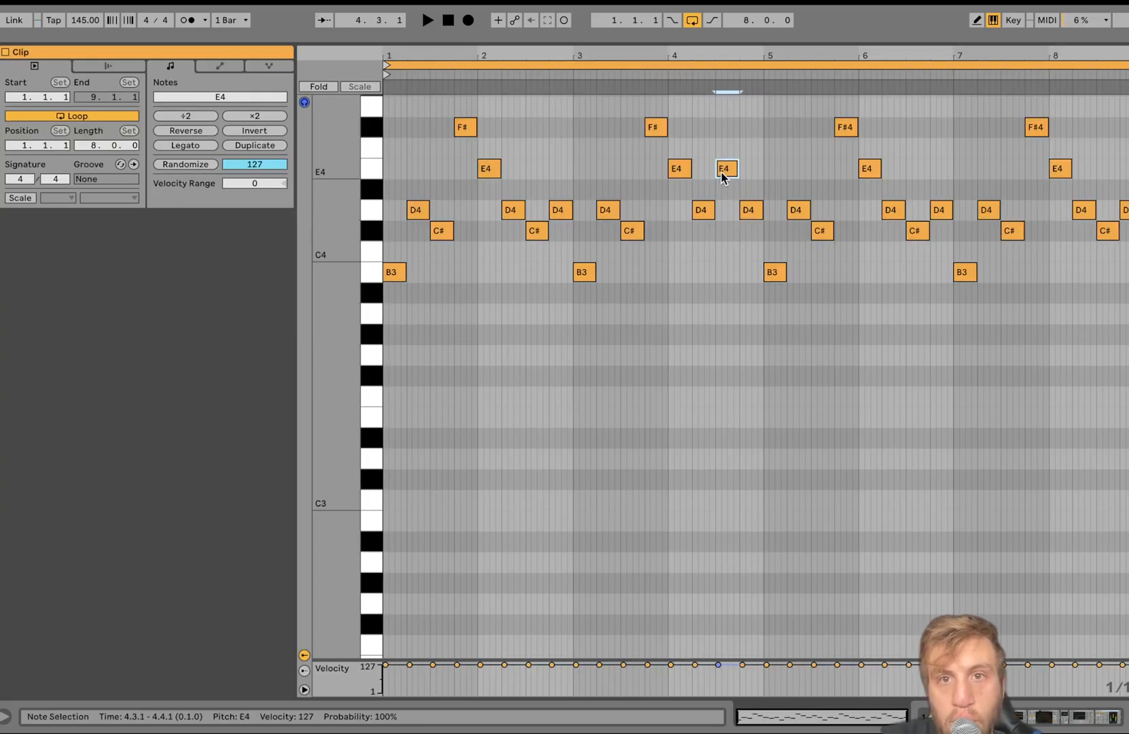
drag(724, 173, 723, 138)
drag(749, 212, 750, 271)
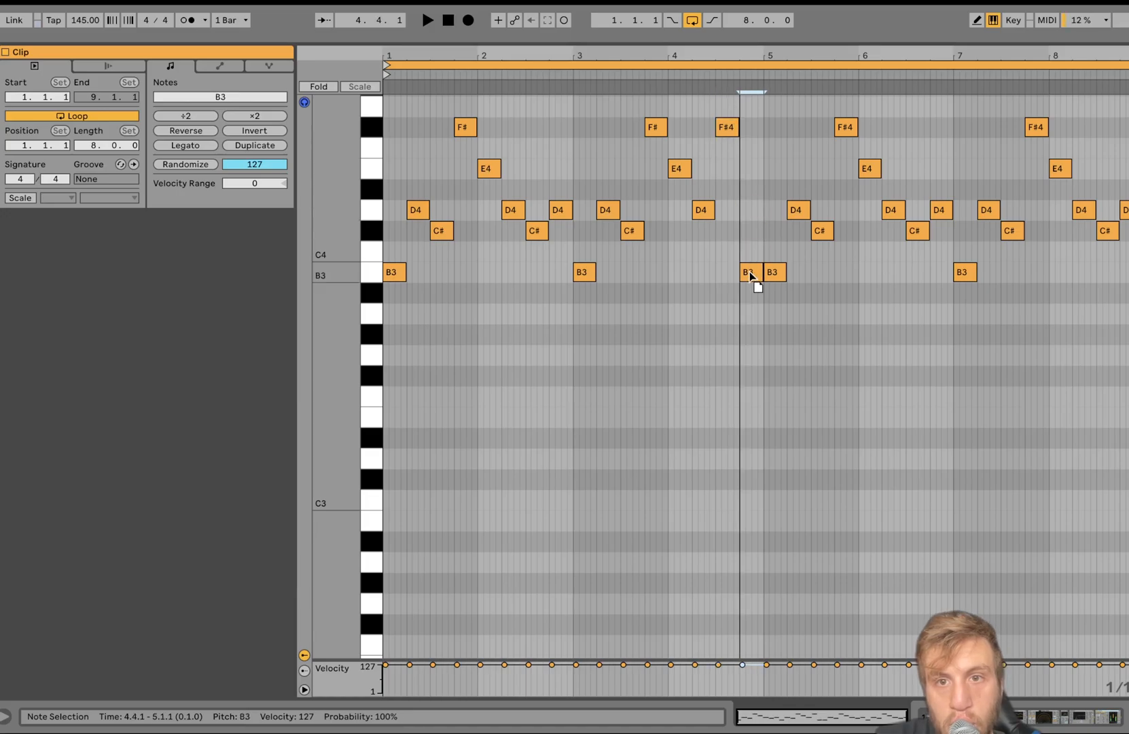
key(shift+Up)
key(Down)
key(Down)
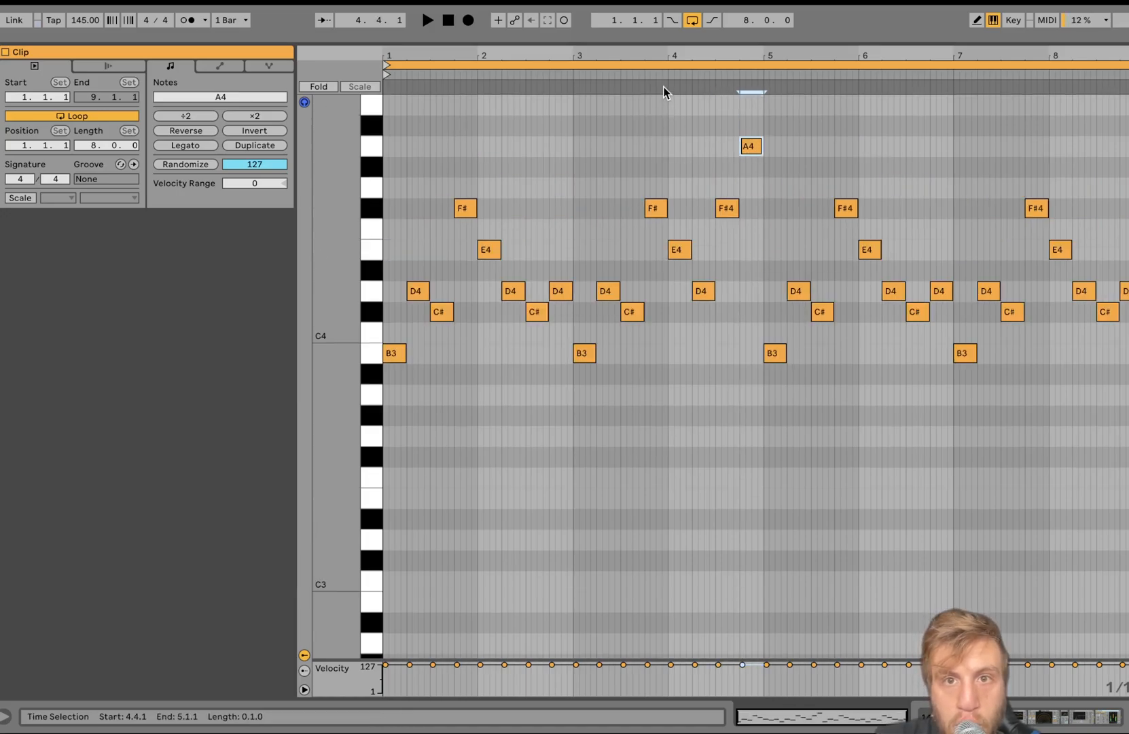
key(space)
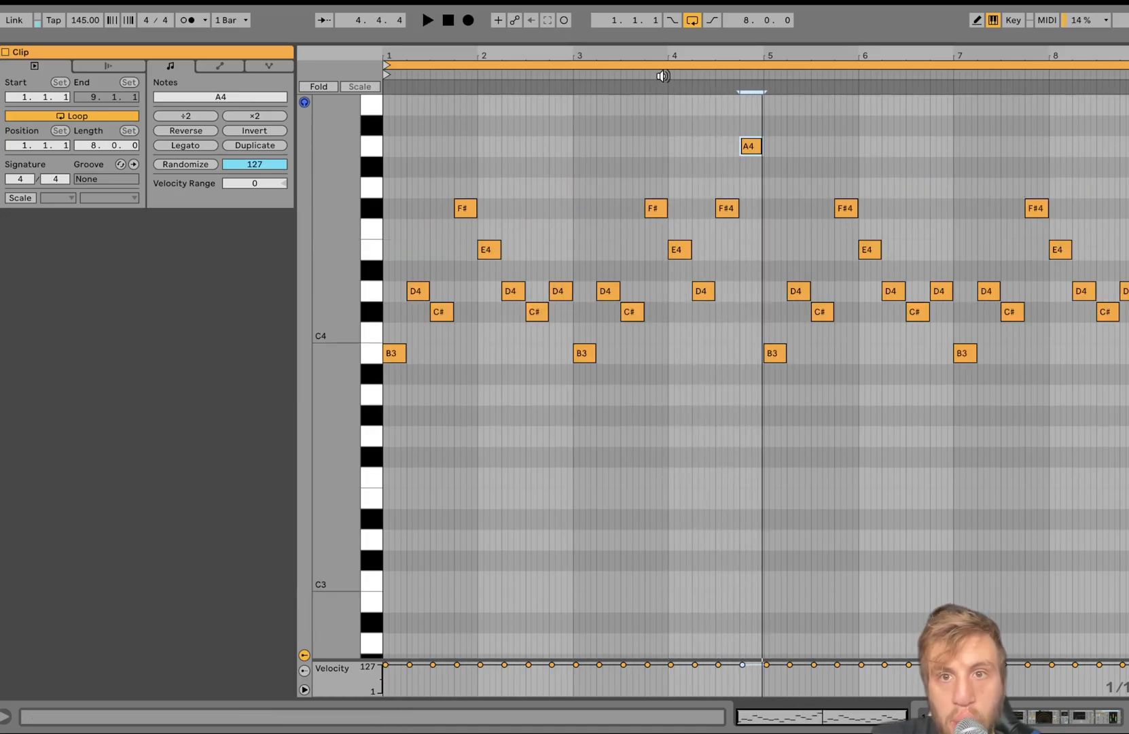
Replace bars 5 to 8 of the Analog melody with a copy of its first four bars
drag(768, 114, 1124, 597)
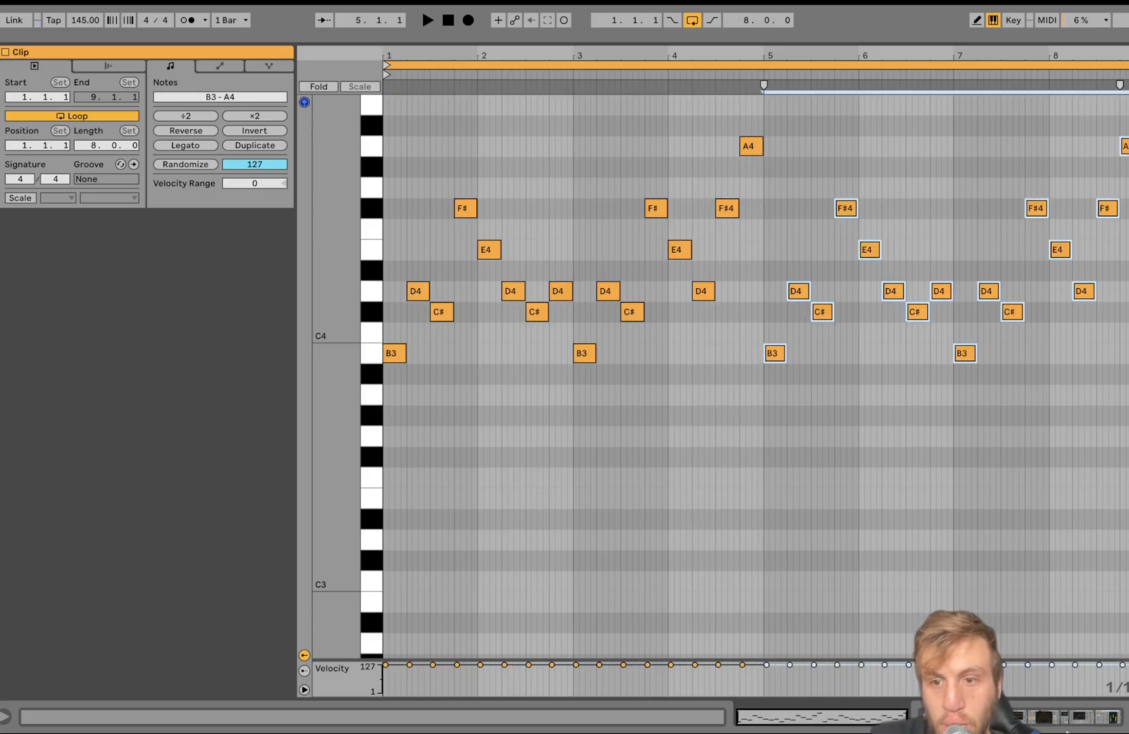
mouse_move(1057, 728)
click(1091, 714)
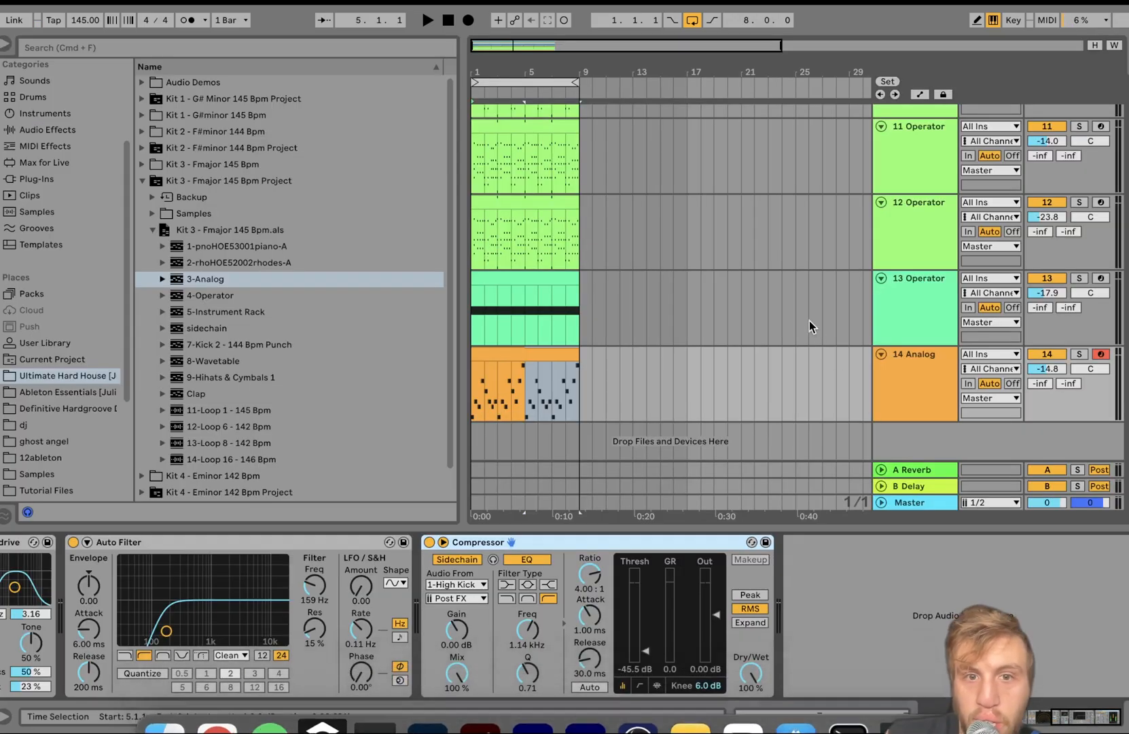
Play the arrangement and lower the 14 Analog track volume to -18.4 dB
key(space)
click(525, 355)
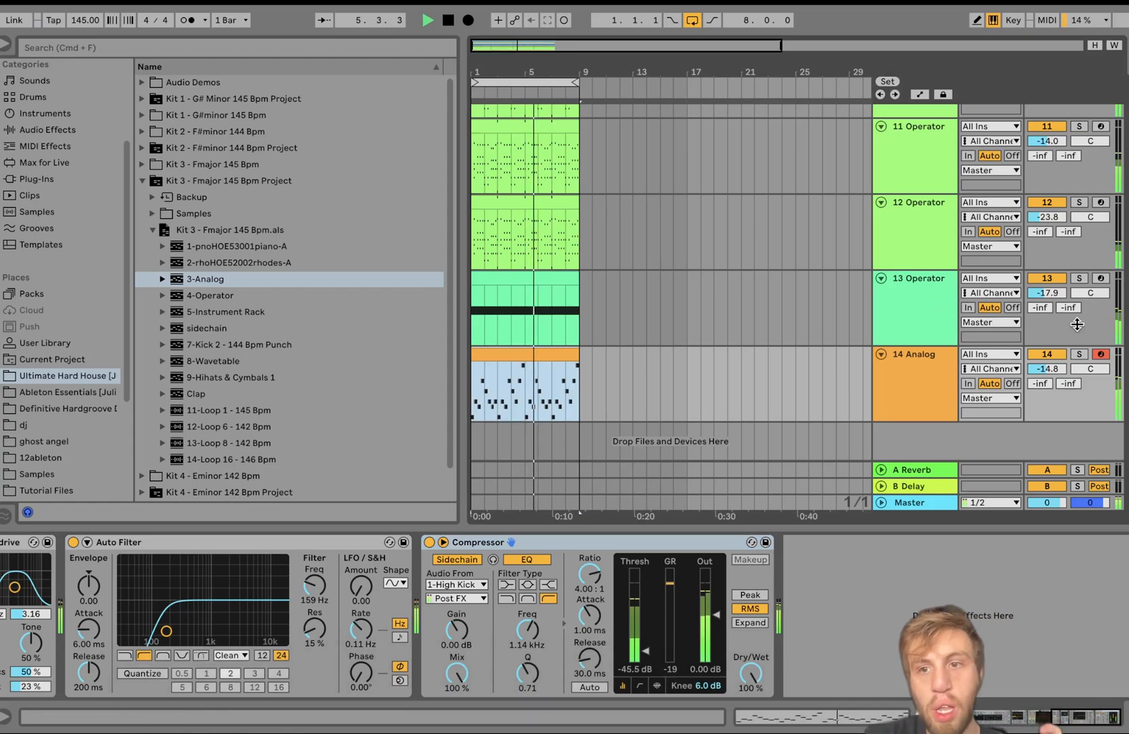
mouse_move(1050, 369)
mouse_down()
mouse_move(1051, 385)
mouse_move(1050, 369)
mouse_up()
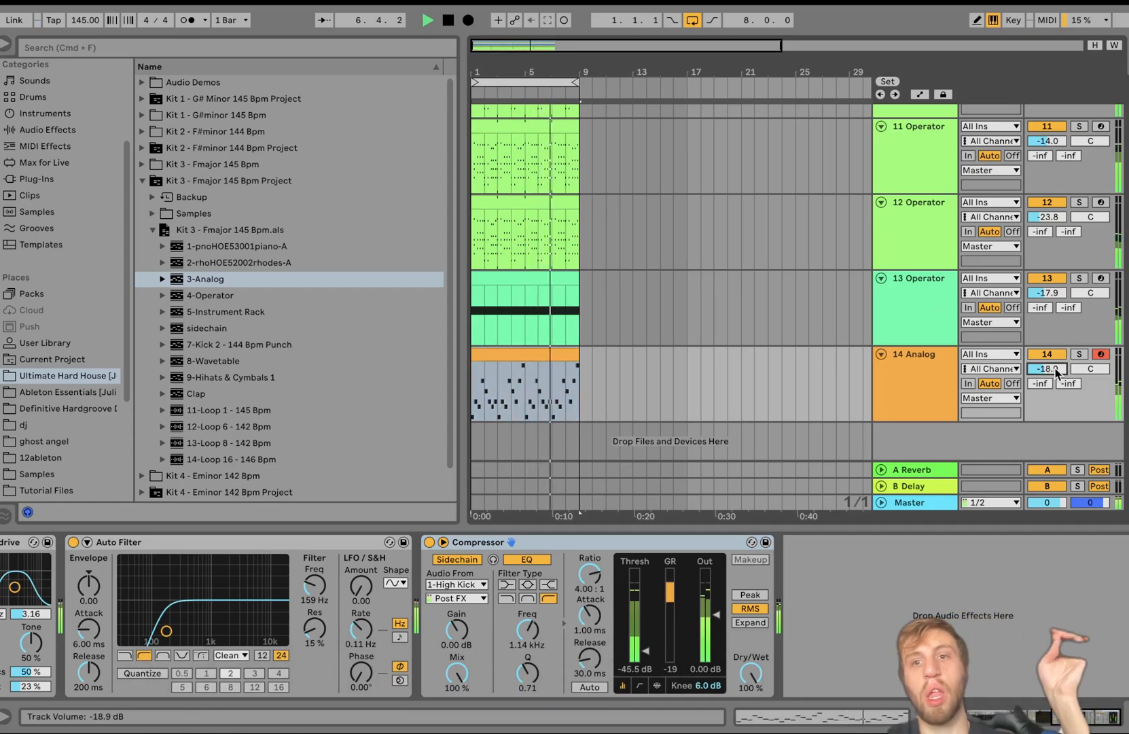
click(913, 398)
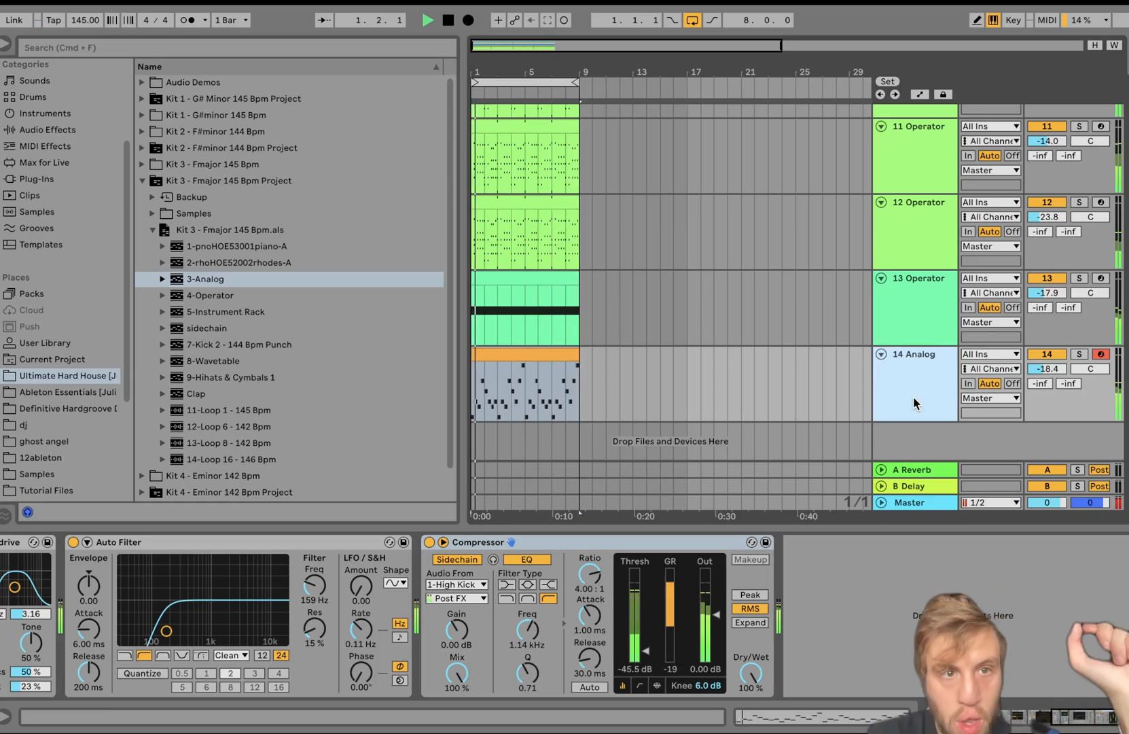
Insert a MIDI track below 12 Operator, audition the Kit 1 stab hits and load hitHOE64035stabhit2-A.wav onto the track
click(896, 228)
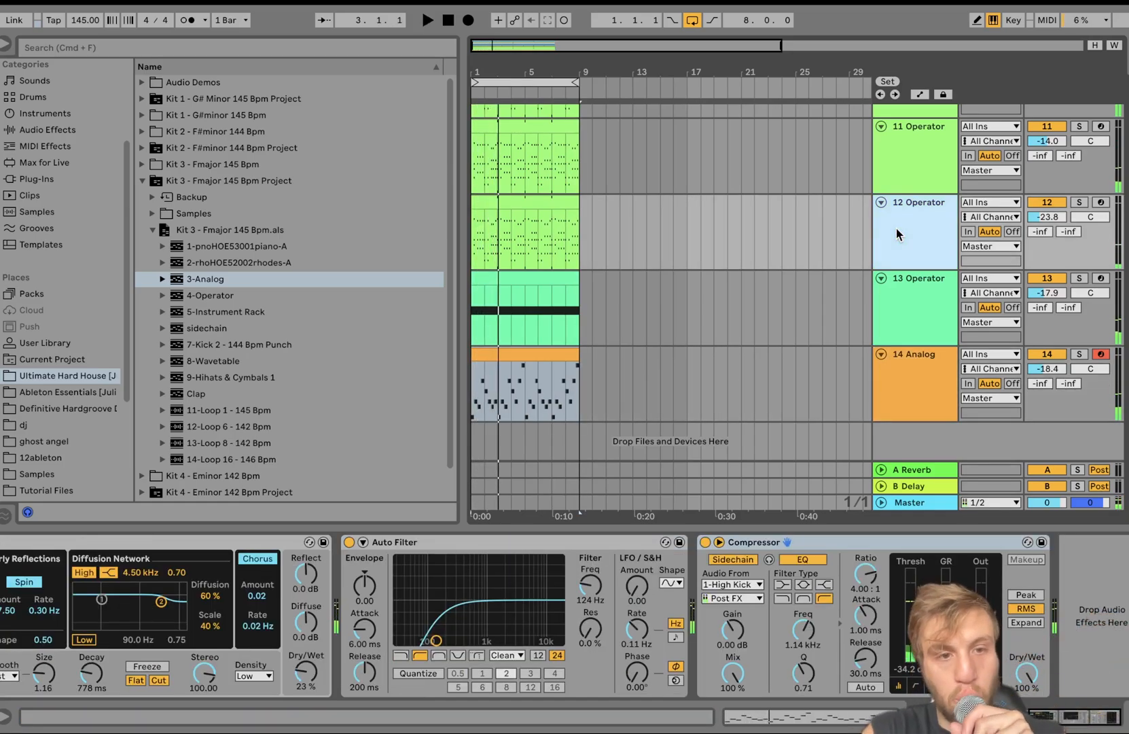
key(super+shift+t)
click(141, 115)
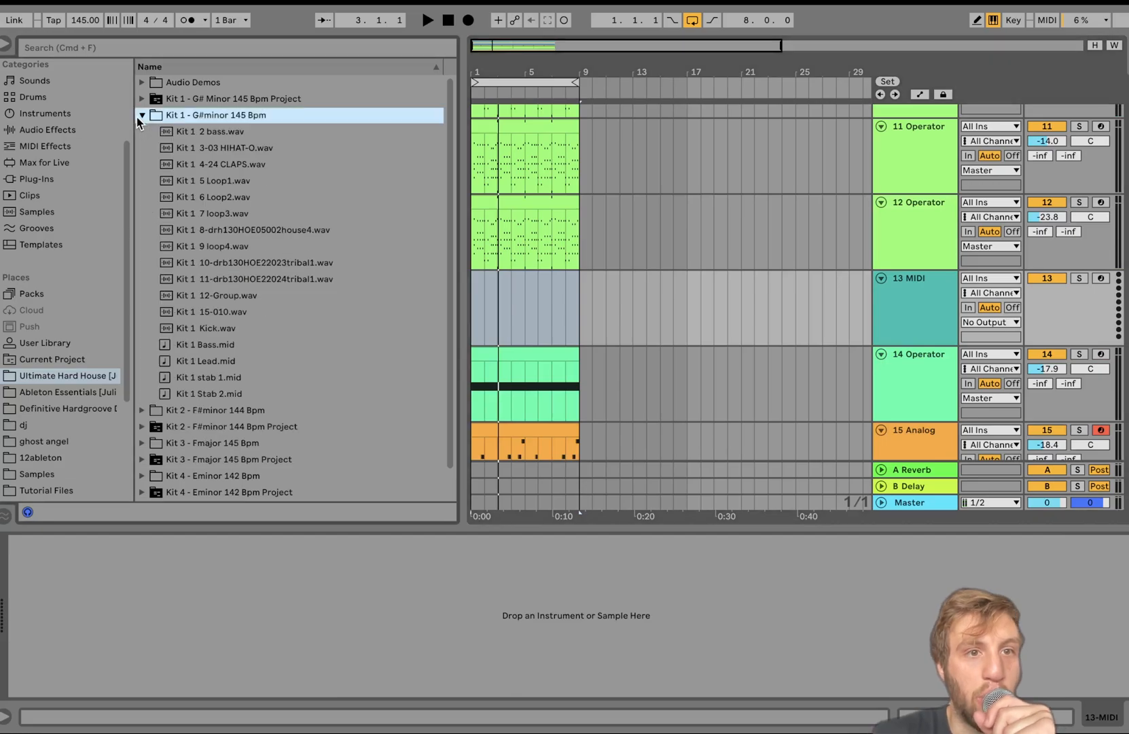
click(141, 115)
click(141, 99)
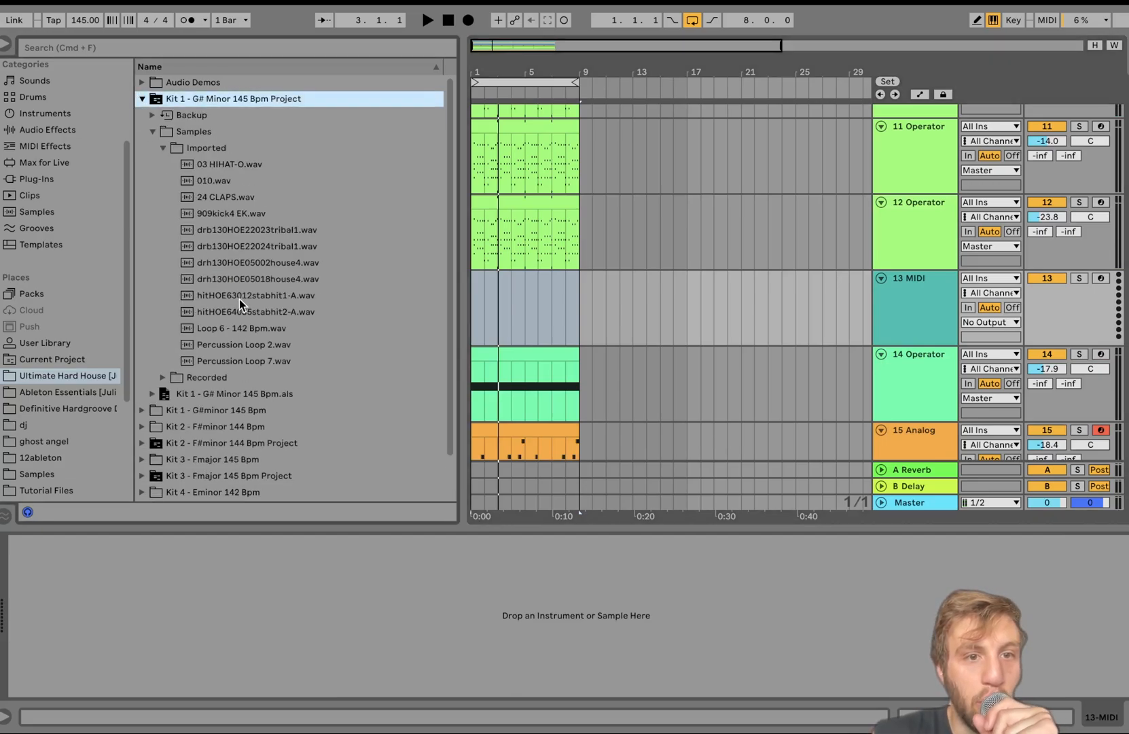
click(259, 294)
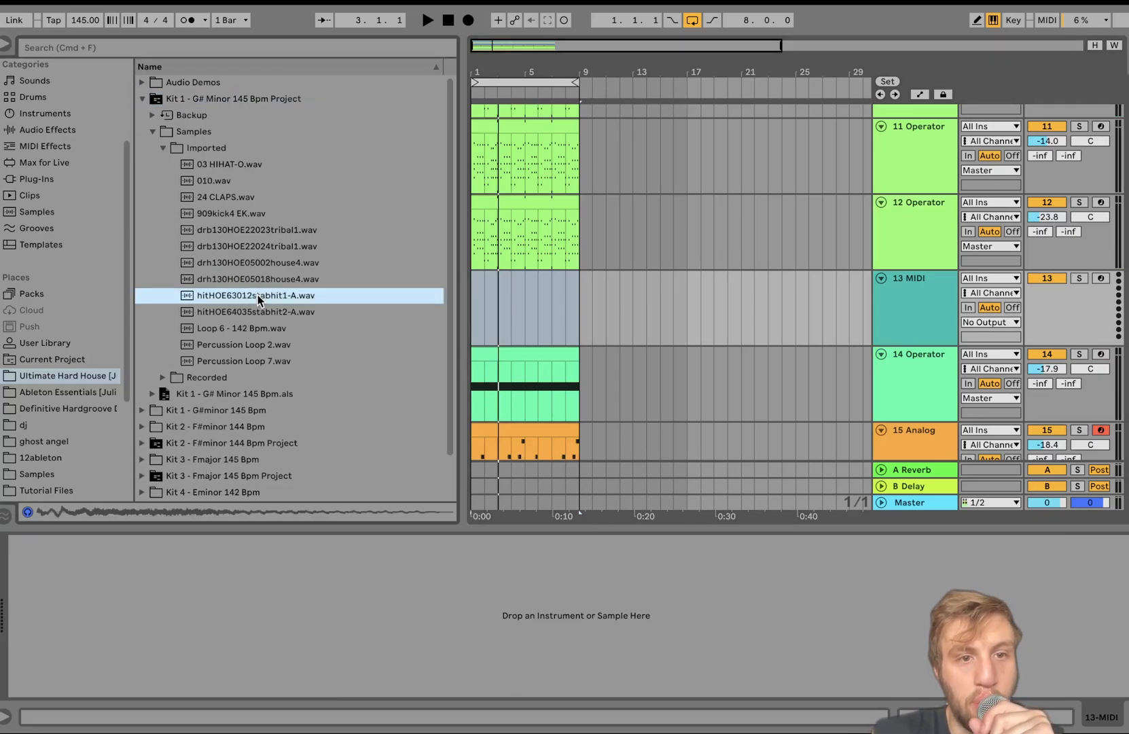
click(263, 313)
double_click(262, 312)
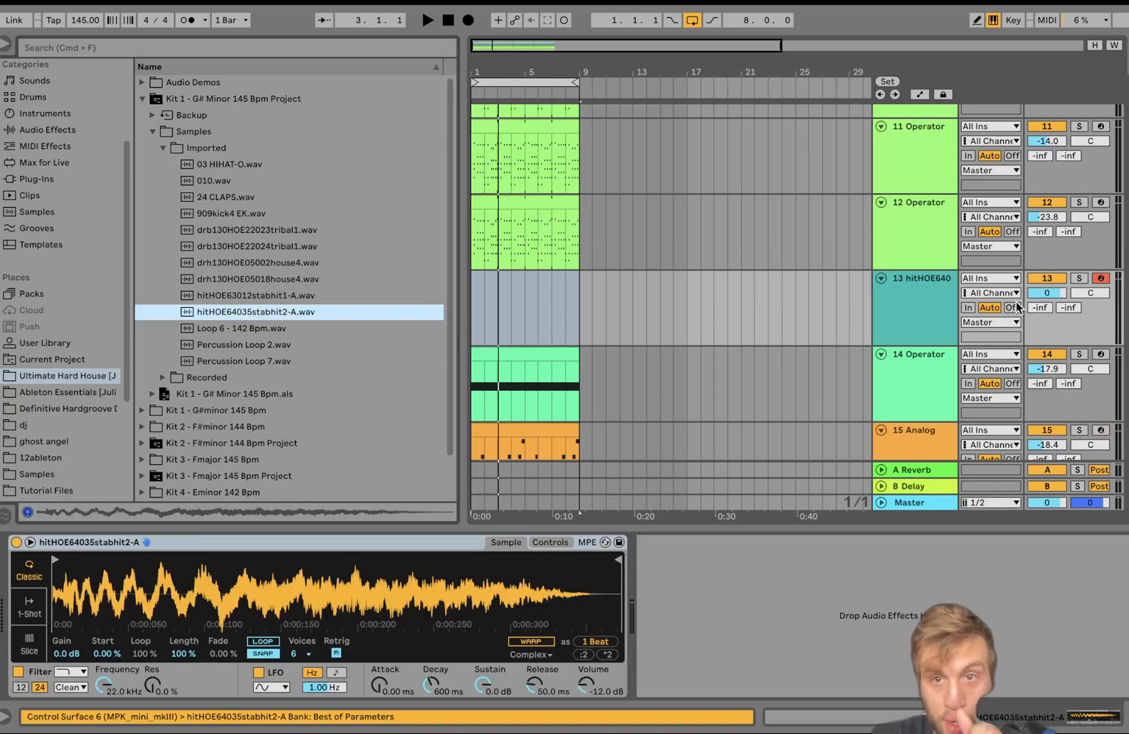
Create a four-bar MIDI clip on the stab track with a one-beat D3 note at its start, and audition it
click(514, 298)
drag(527, 322, 396, 322)
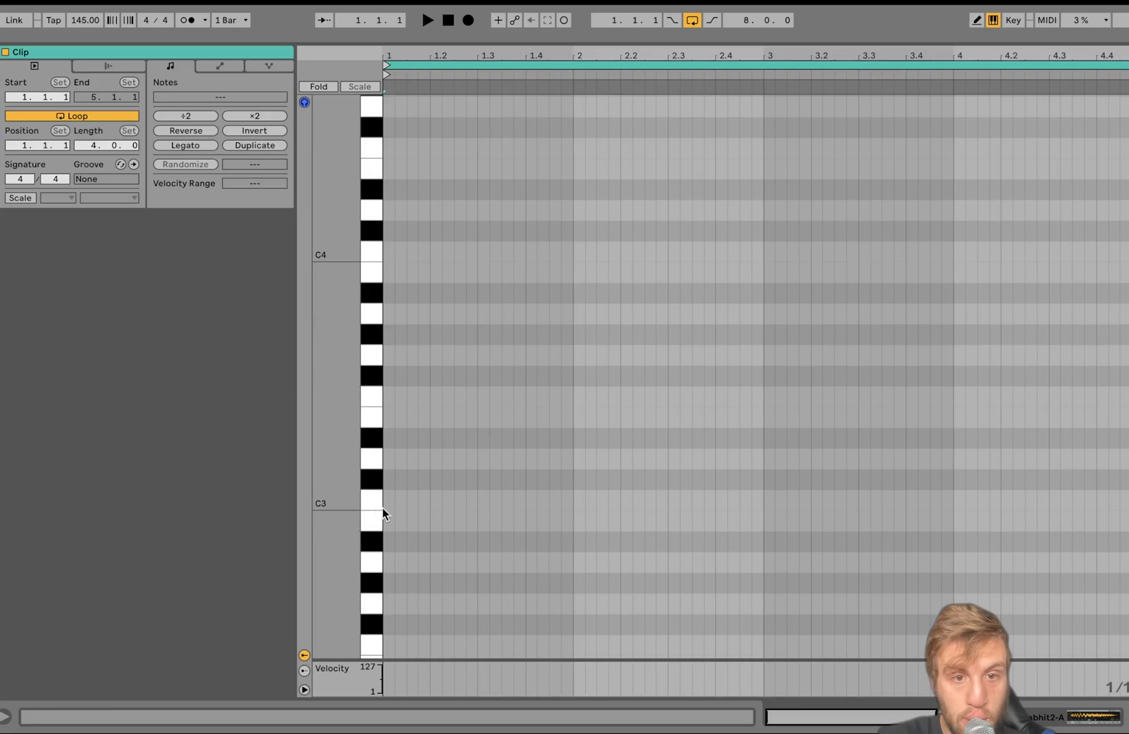
click(392, 520)
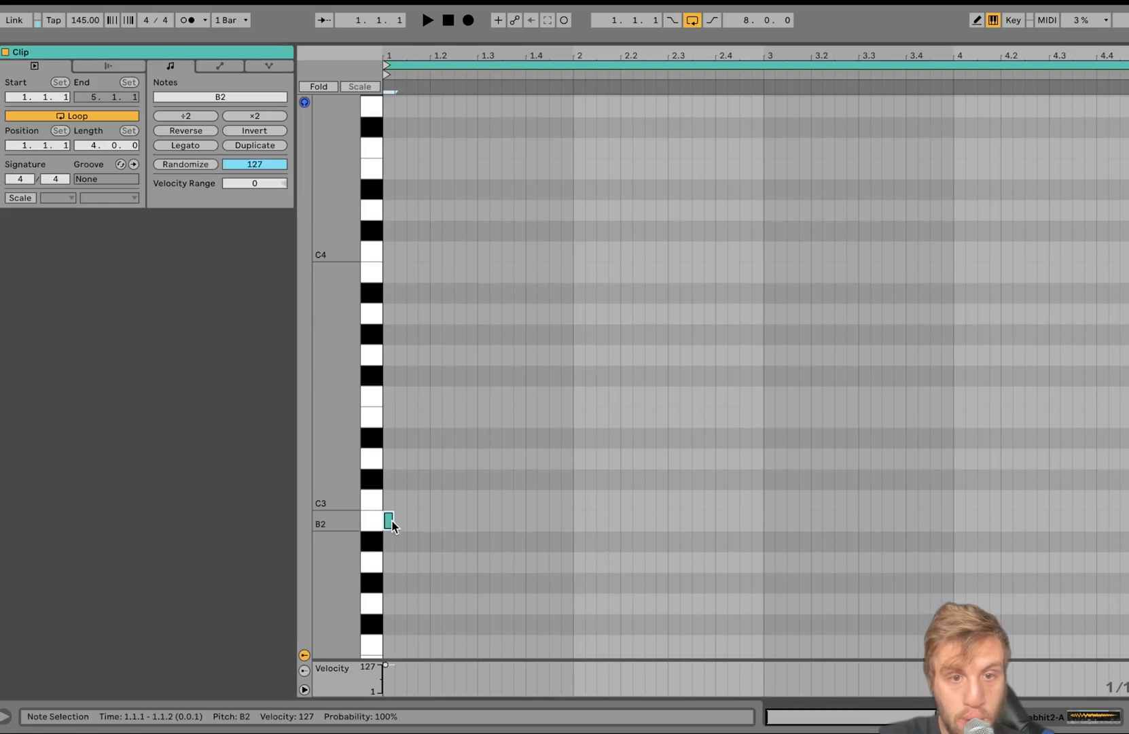
key(shift+Right)
key(Up)
key(Up)
key(Up)
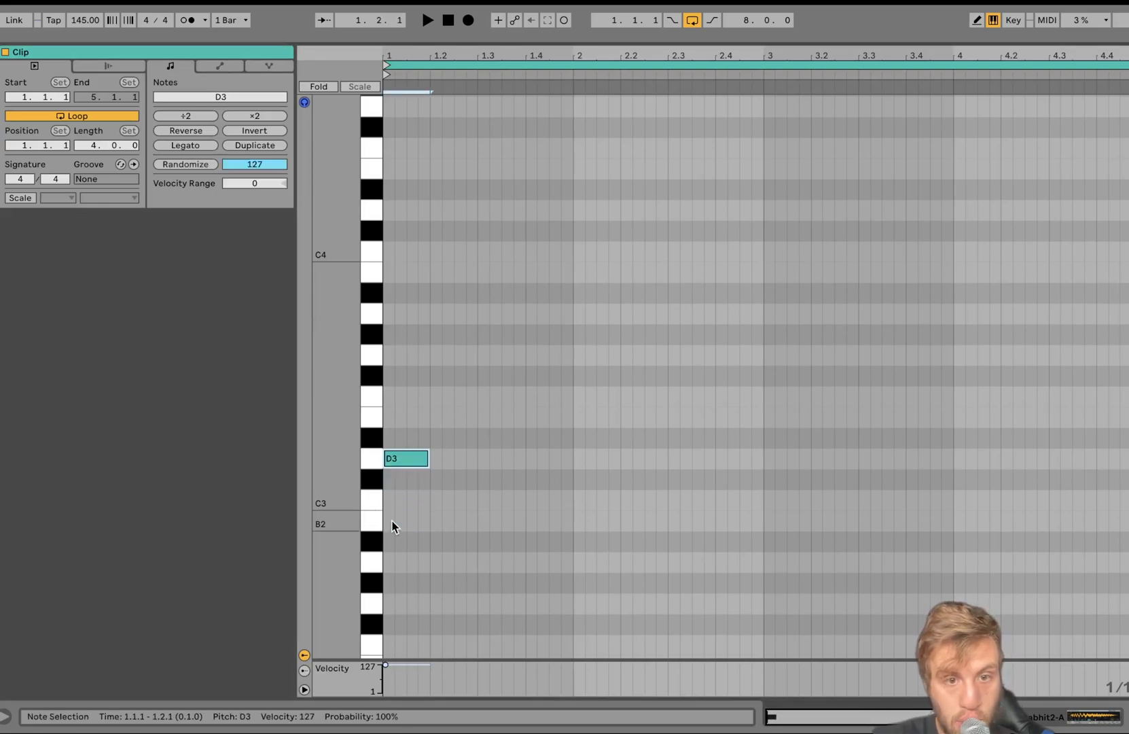
key(space)
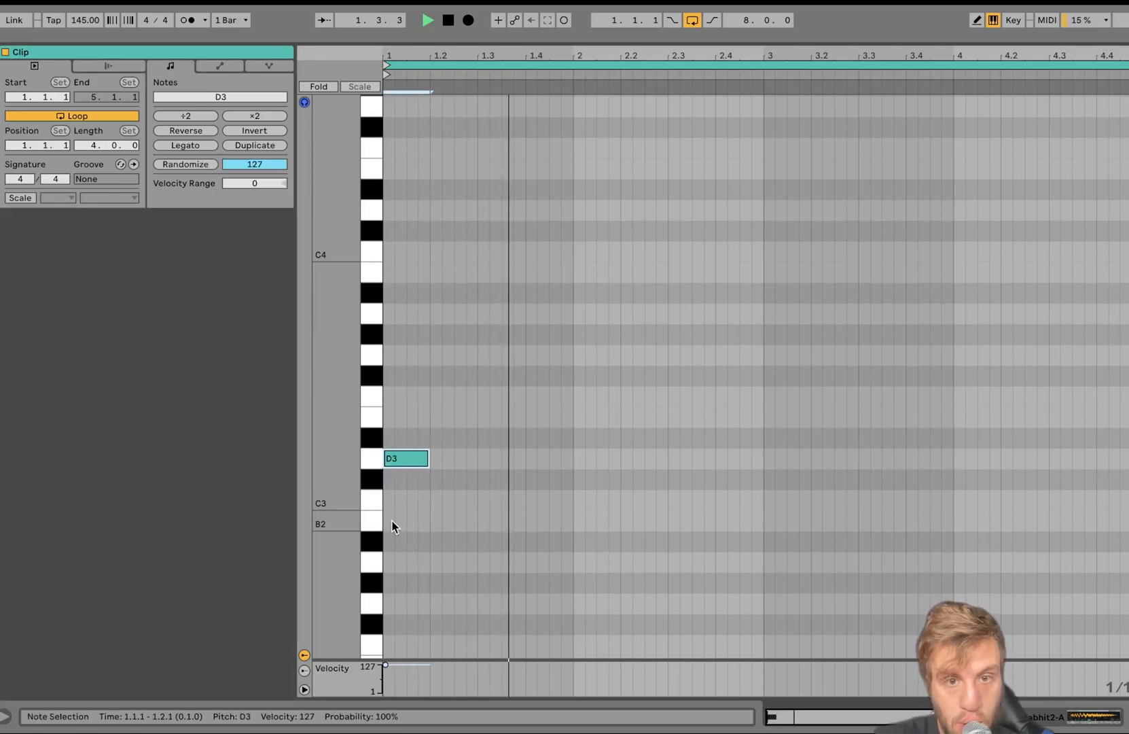
key(space)
key(space)
key(space)
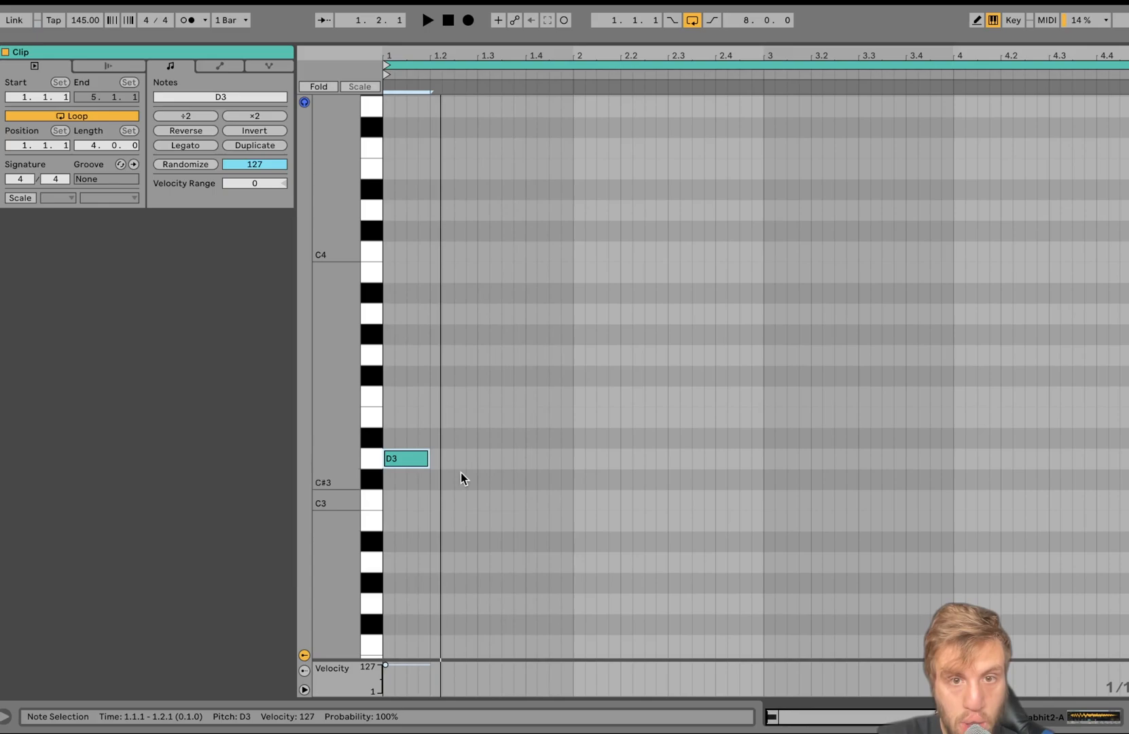
Add two consecutive F3 stabs, each three sixteenths long, from beat 3 of the first bar and audition them
click(482, 396)
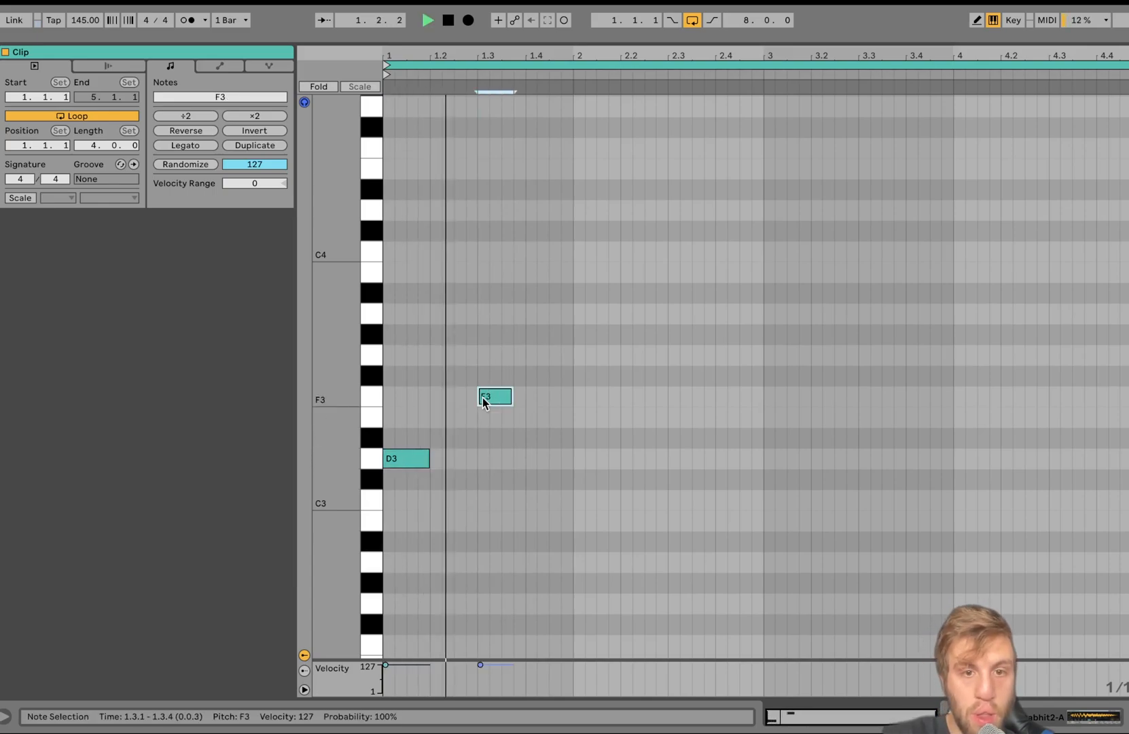
key(ctrl+d)
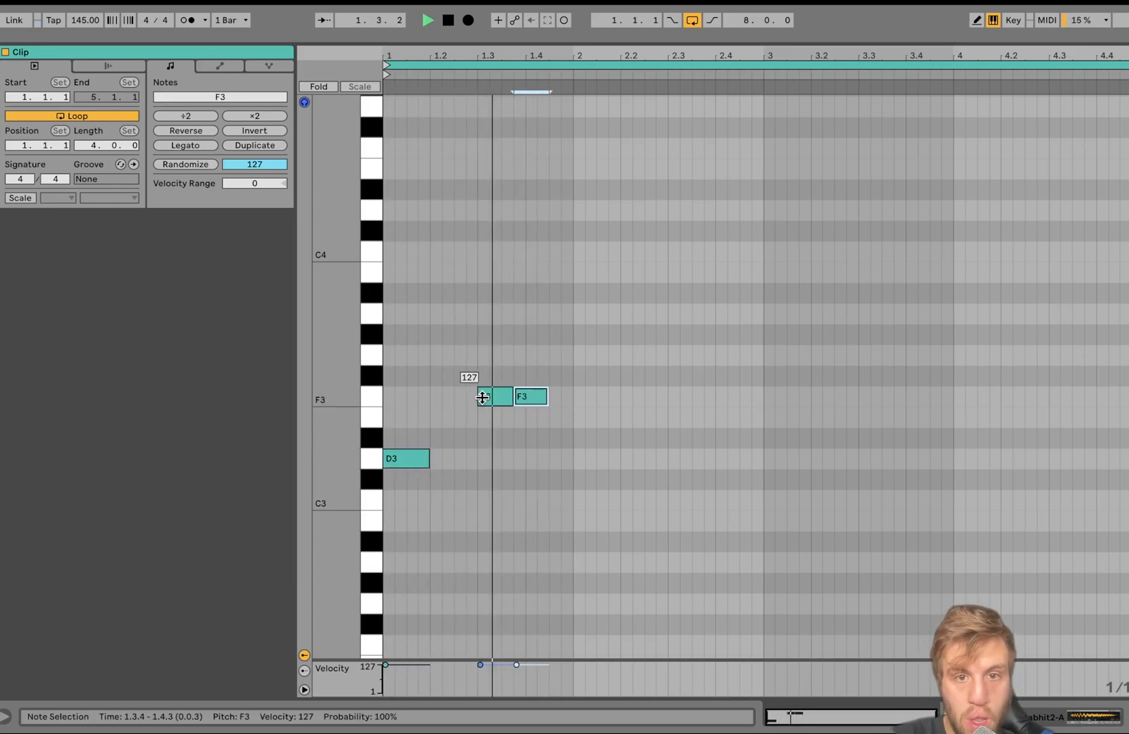
key(ctrl+d)
key(Delete)
key(space)
key(space)
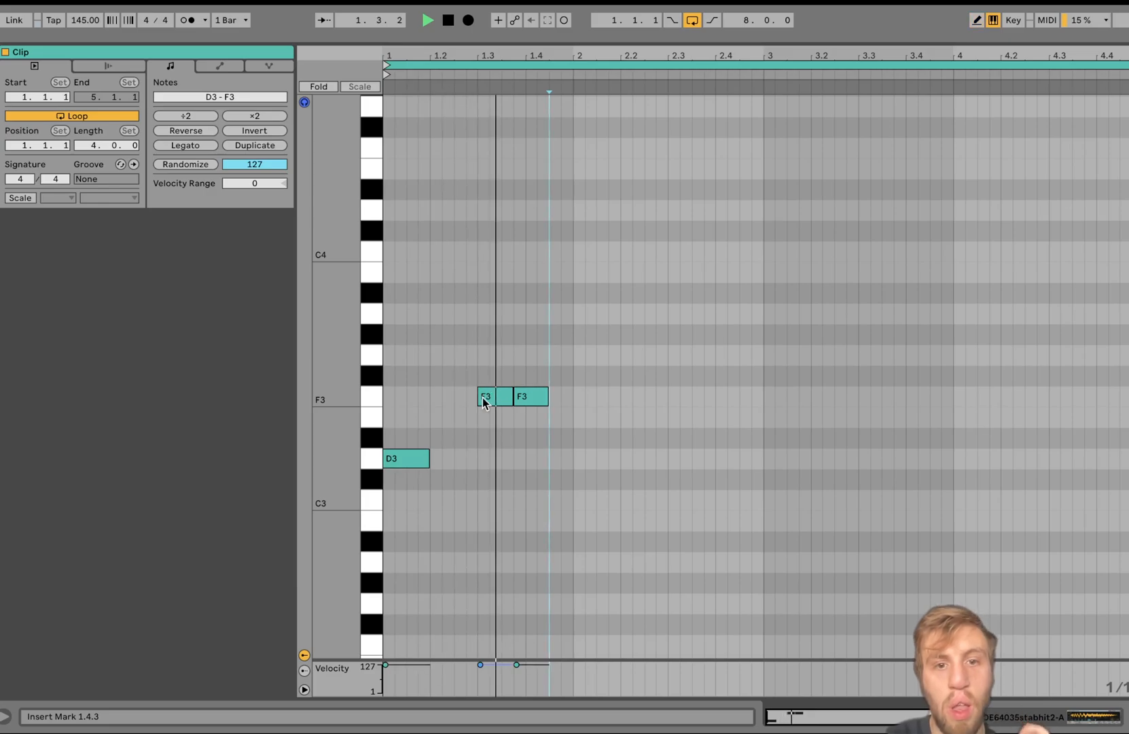
key(space)
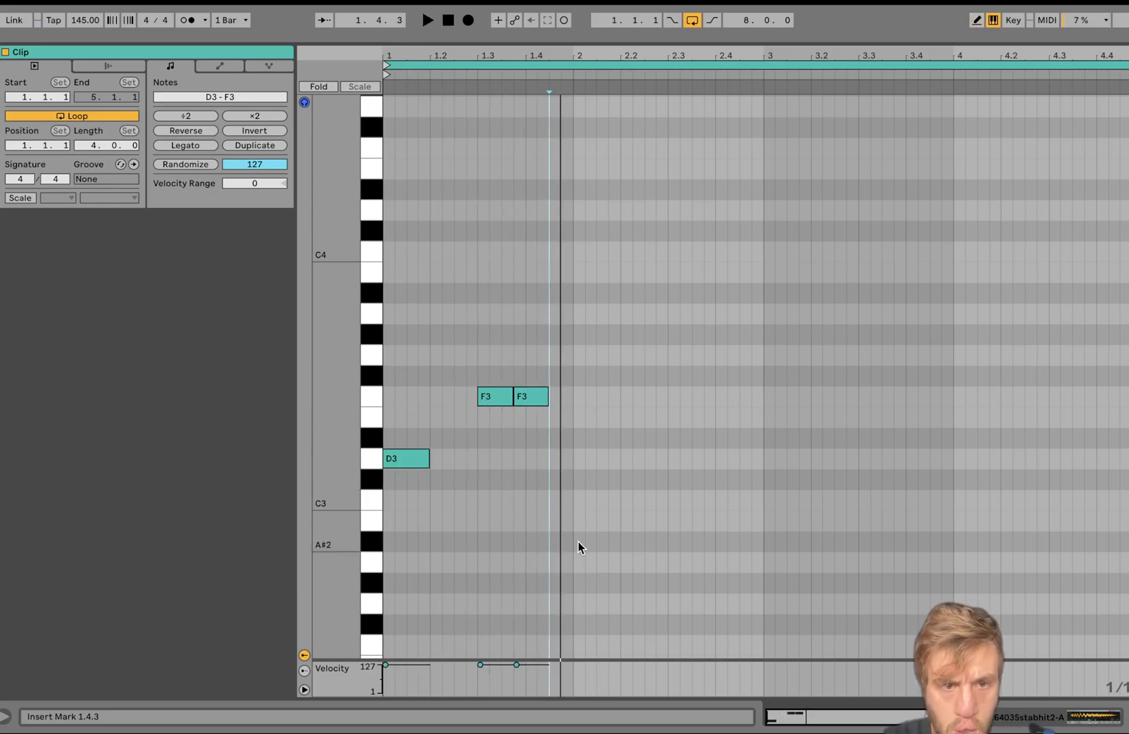
Fill the stab clip's second bar with a one-beat A#2 on beat 1 and two consecutive three-sixteenth C3 notes from beat 3
double_click(578, 541)
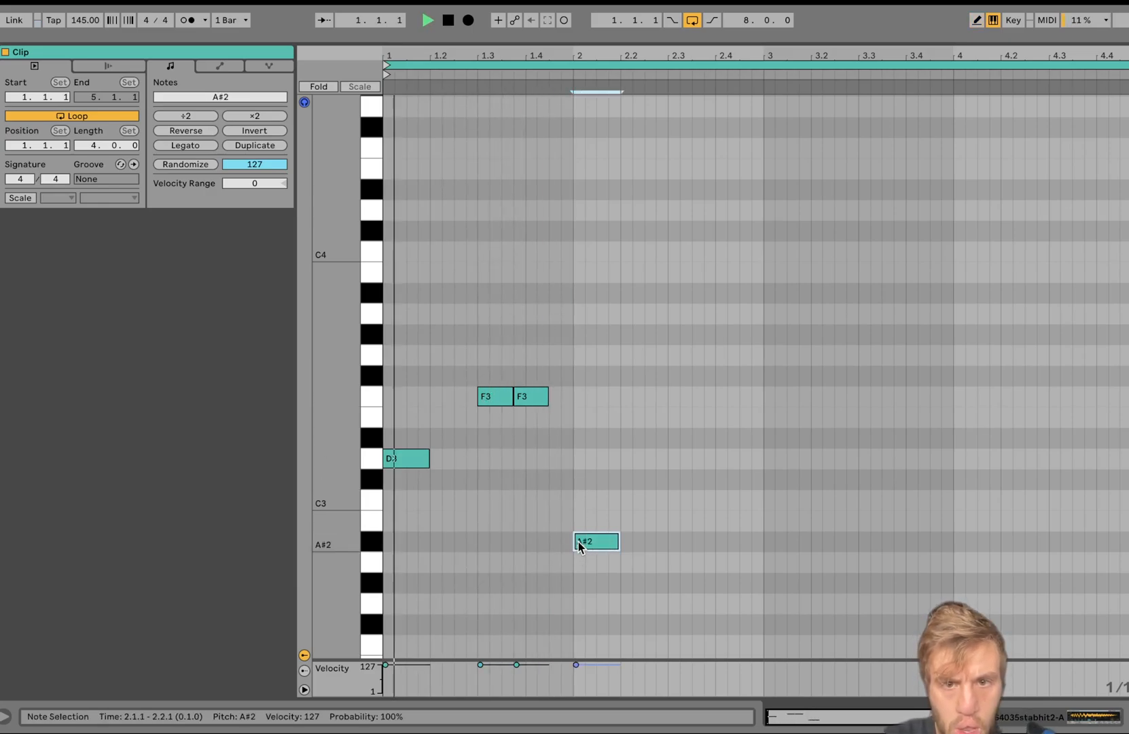
double_click(671, 500)
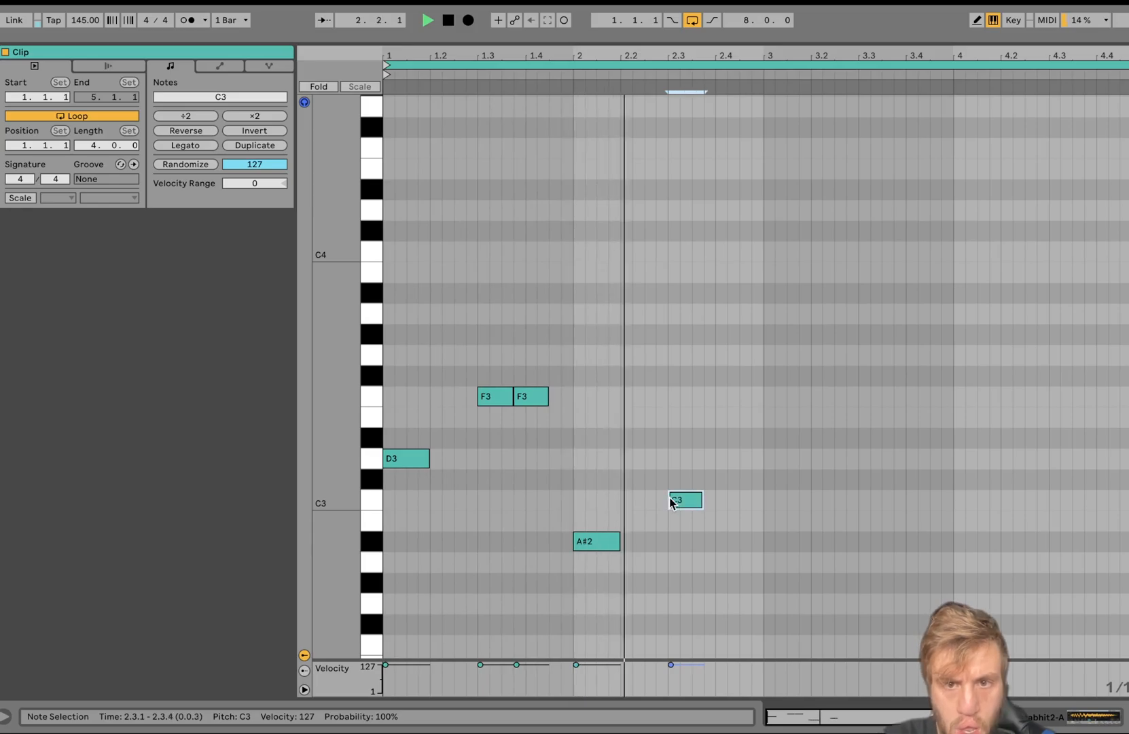
key(ctrl+d)
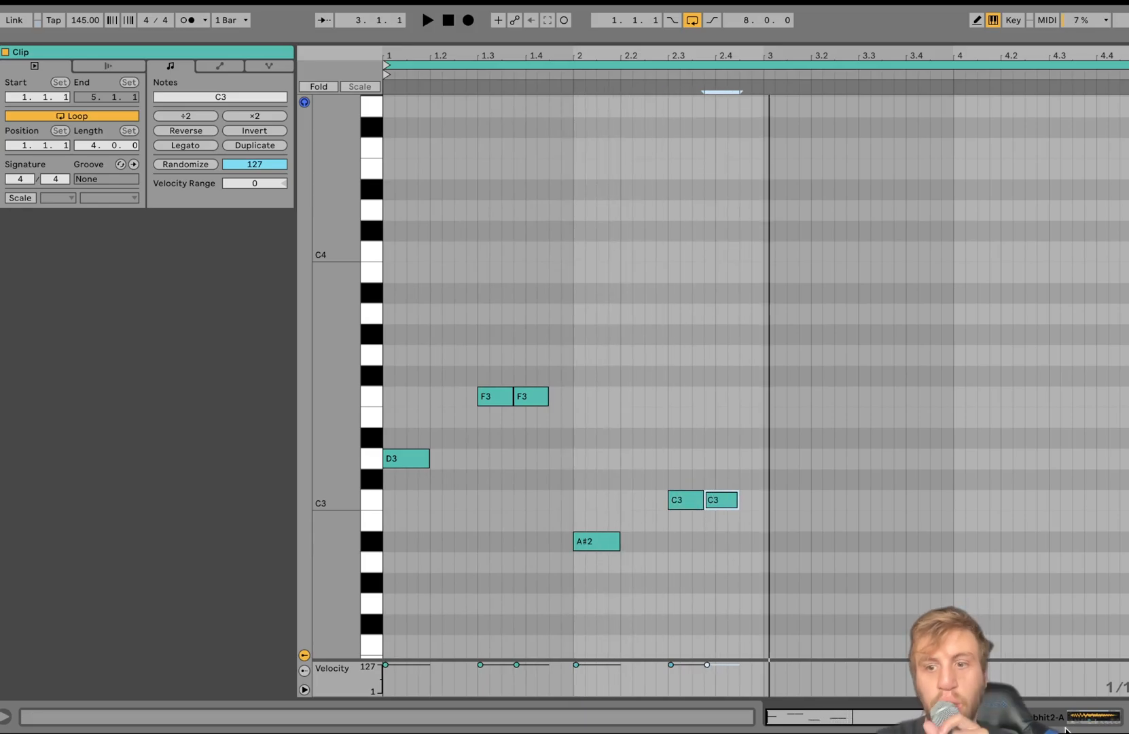
Delete the repeated C3 and F3 stabs, and duplicate the two-bar pattern three times to fill eight bars
double_click(720, 501)
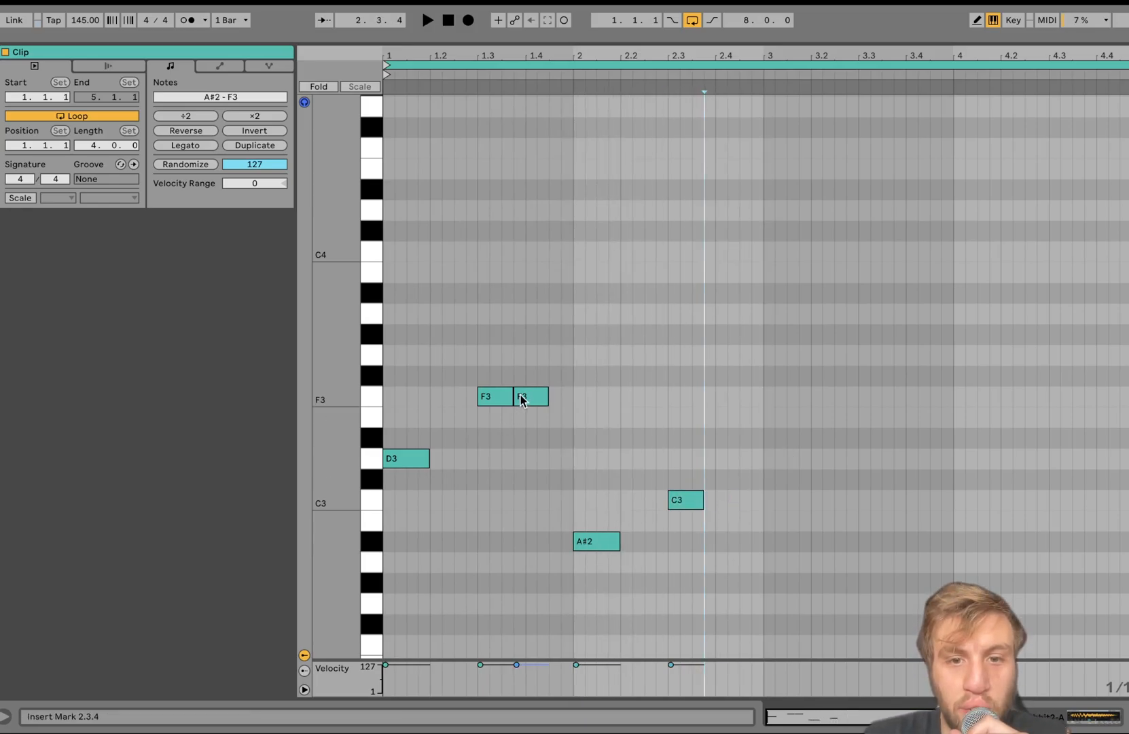
key(shift+Tab)
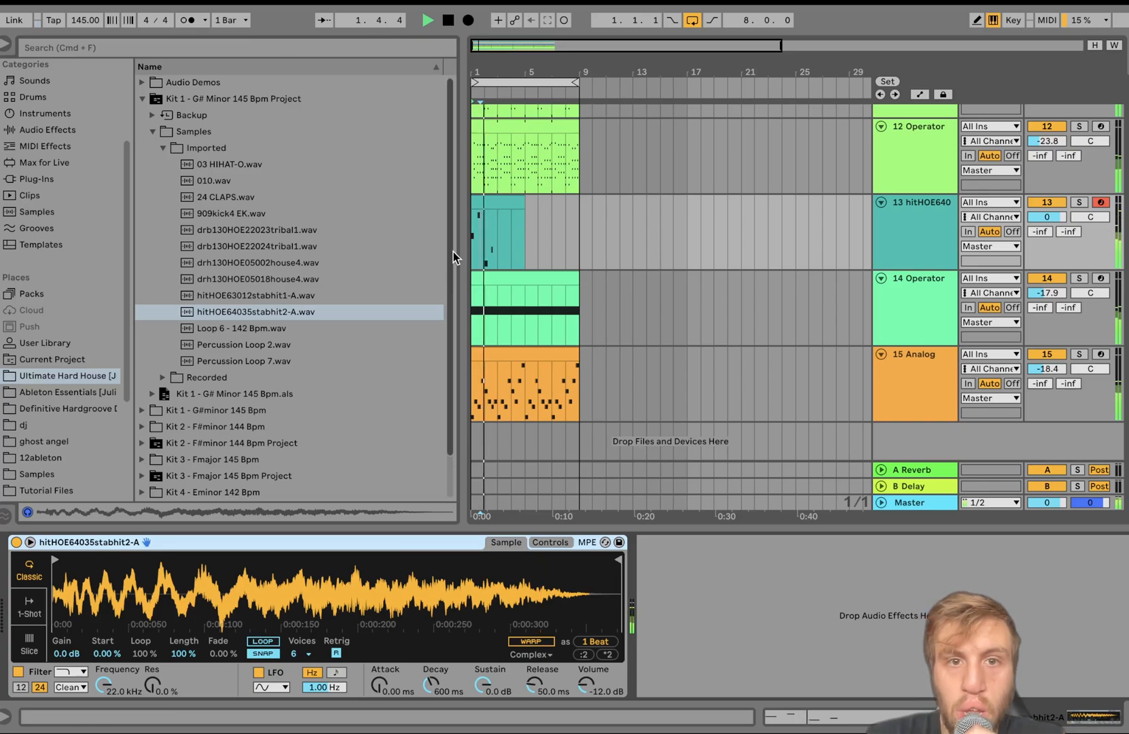
drag(500, 225, 407, 226)
key(ctrl+d)
key(ctrl+d)
key(ctrl+d)
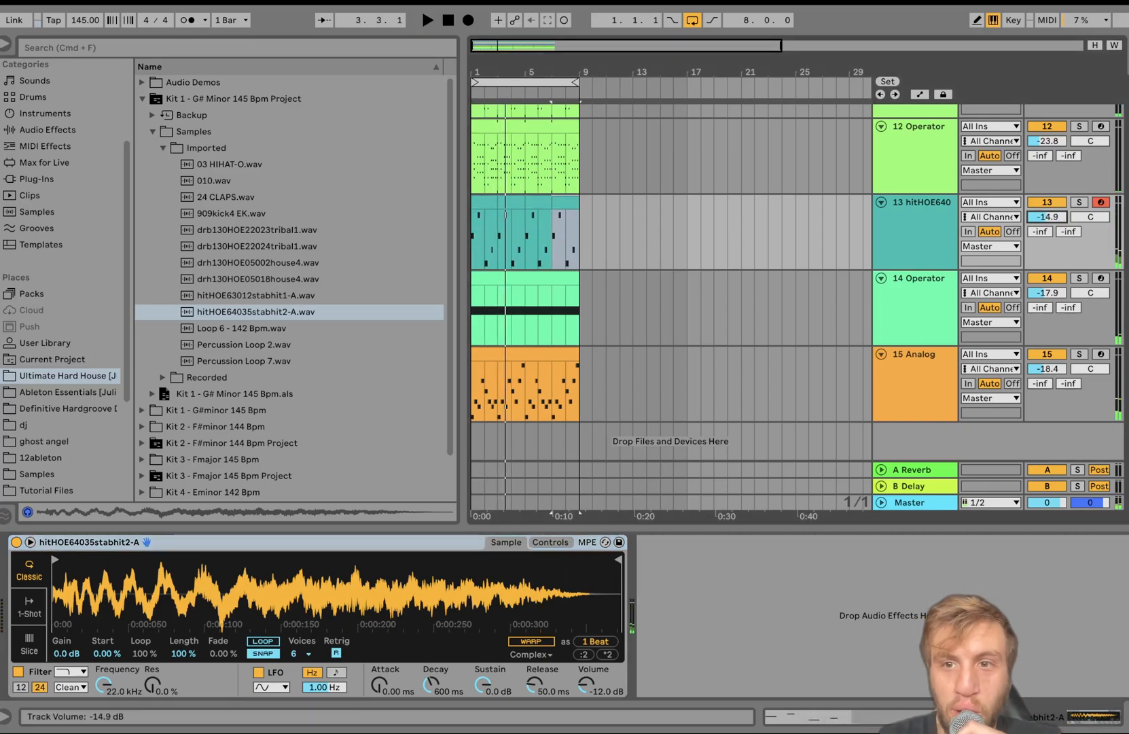
Copy the High Kick sidechain Compressor from track 12 Operator onto the track 13 stab
click(932, 173)
click(781, 540)
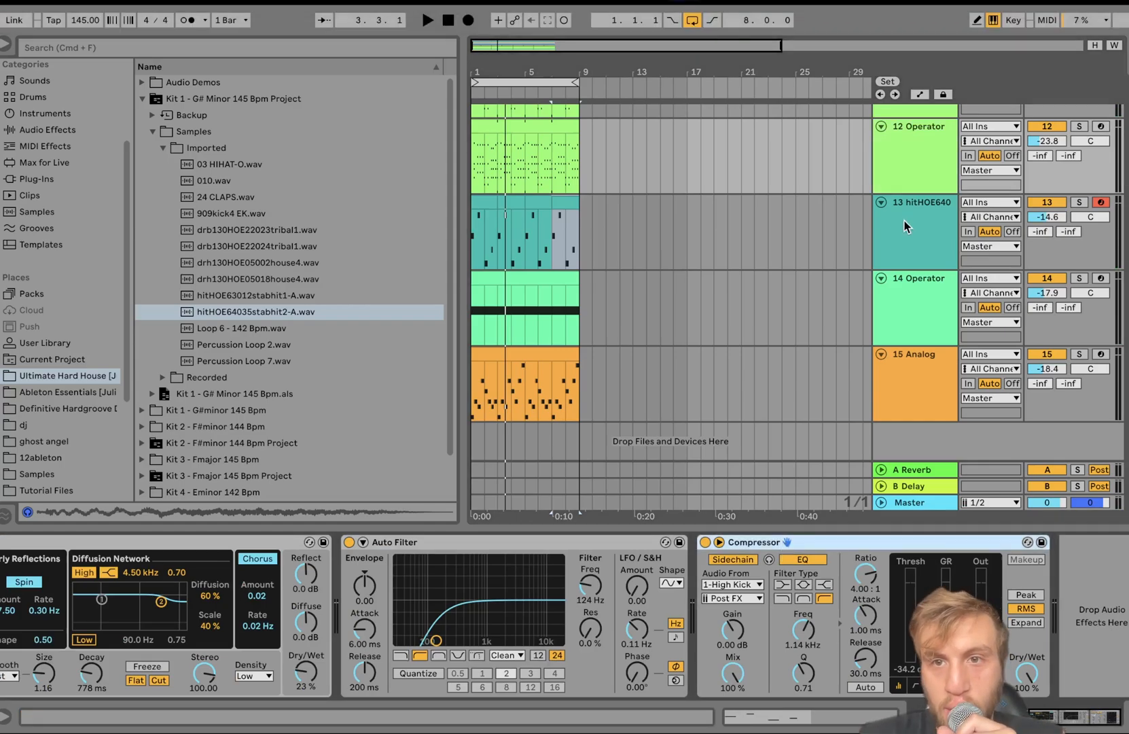
click(905, 222)
click(775, 558)
key(super+v)
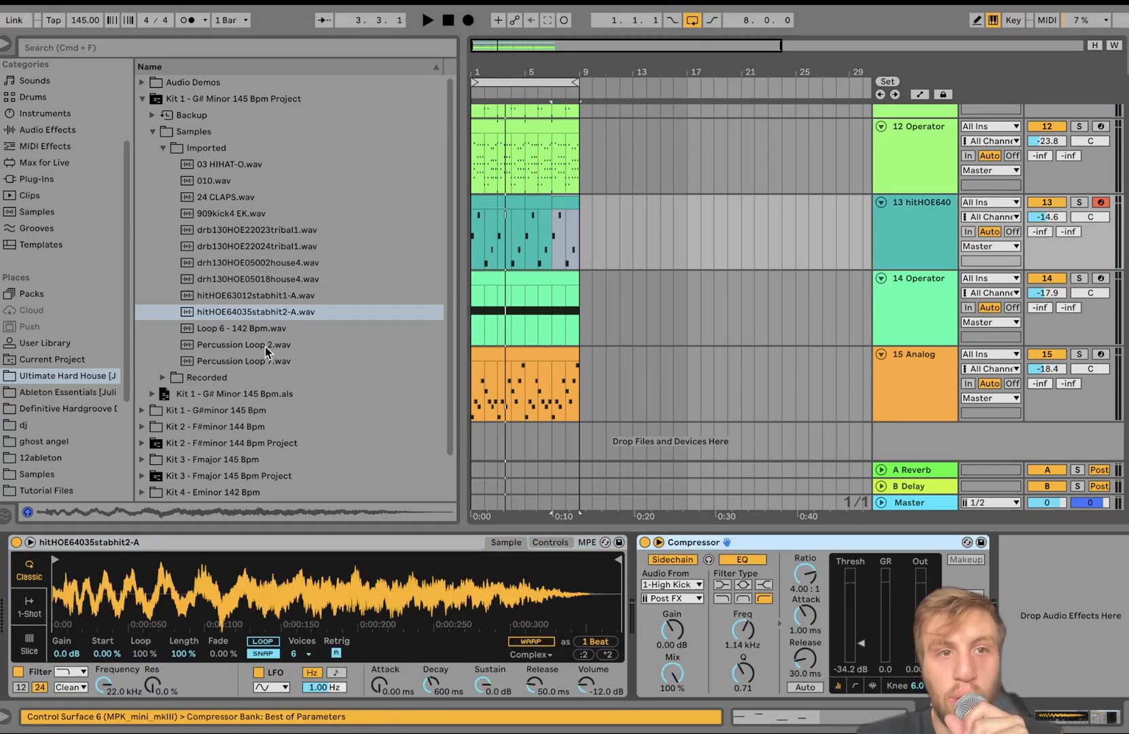
Add a high-pass Auto Filter at 243 Hz with 5.3% resonance to the stab track and set the track volume to -9.6 dB
click(66, 130)
double_click(184, 131)
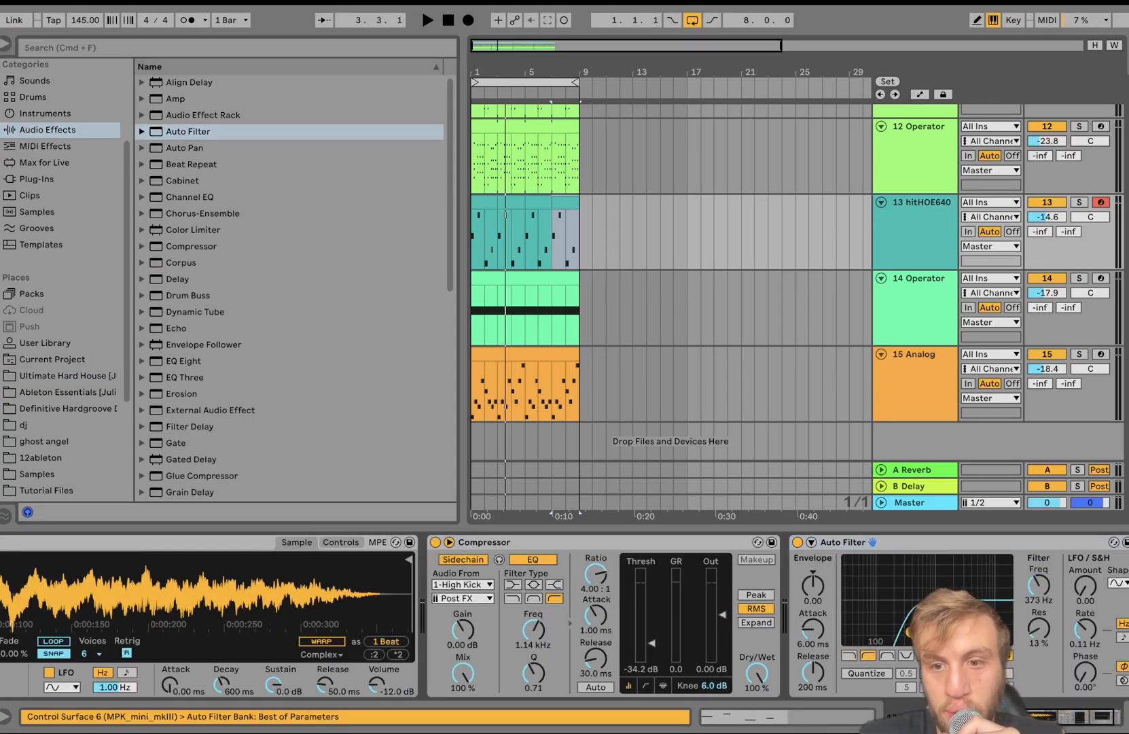
key(space)
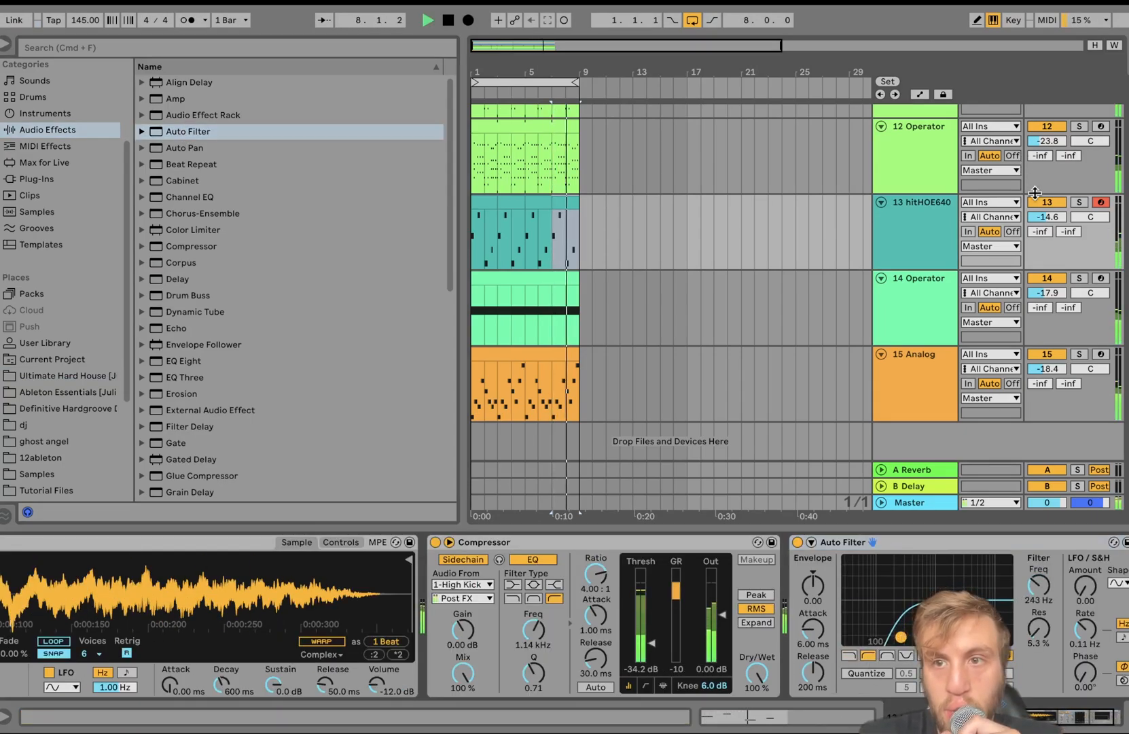
drag(1047, 216, 1046, 197)
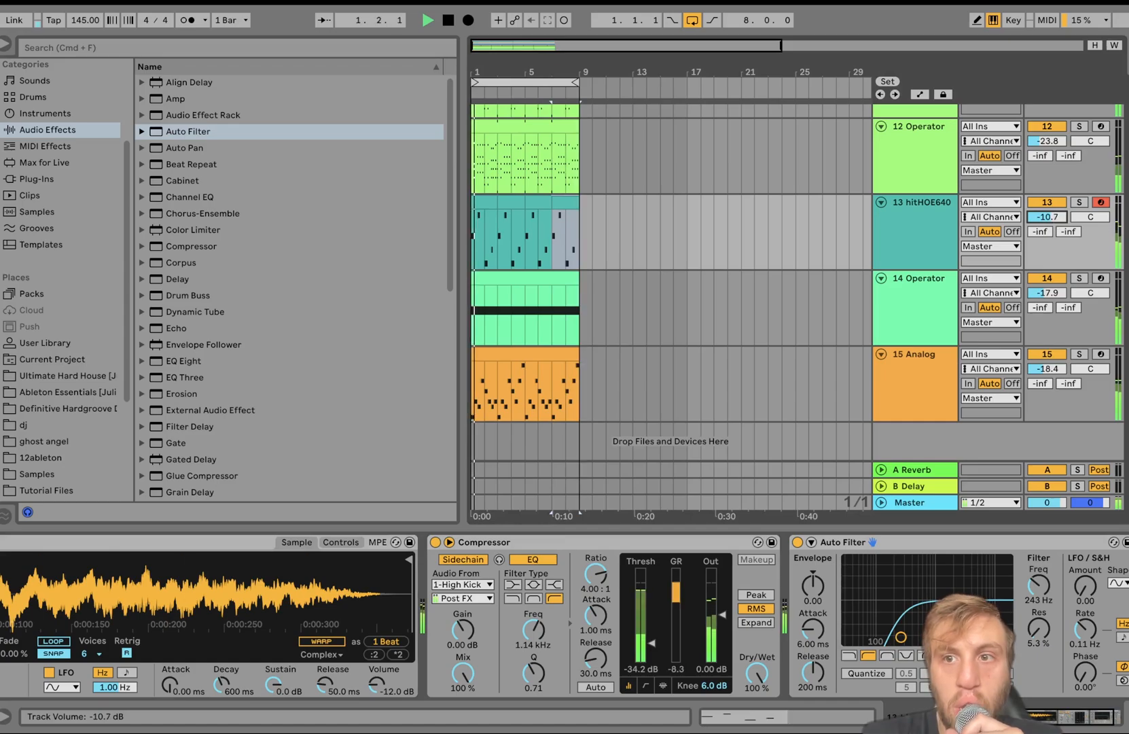
click(949, 243)
key(space)
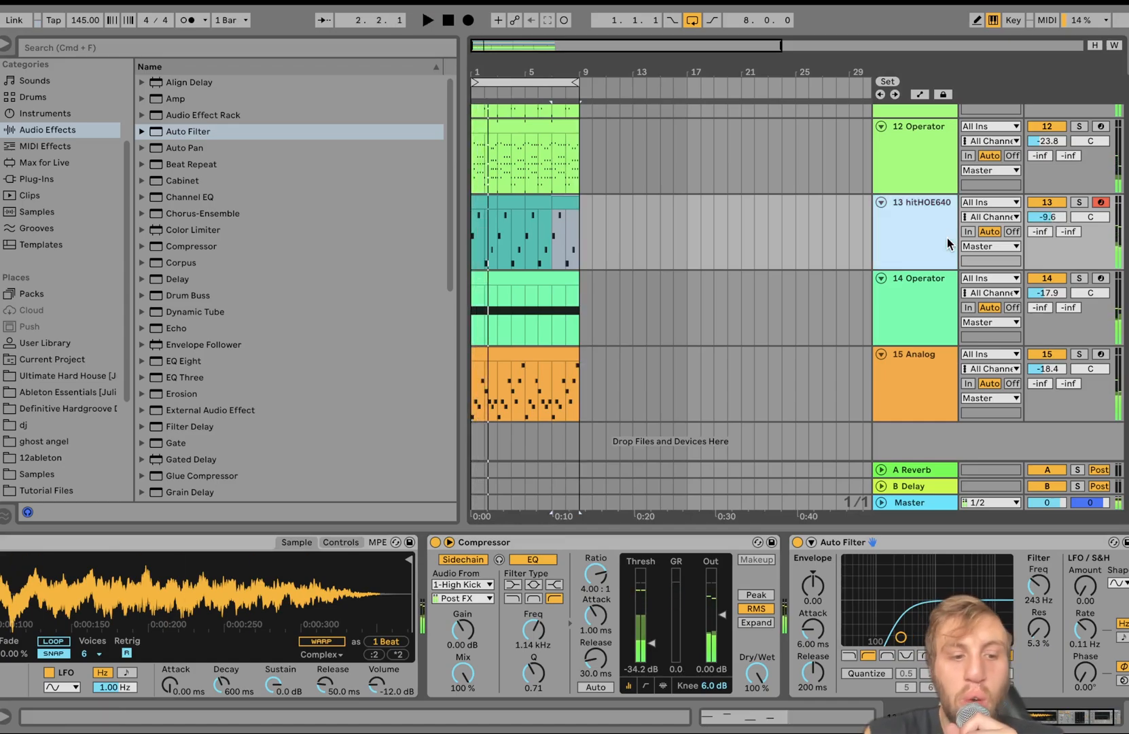
Lower the A#2 stab at the start of the first clip's second bar to A2 and audition it
double_click(479, 202)
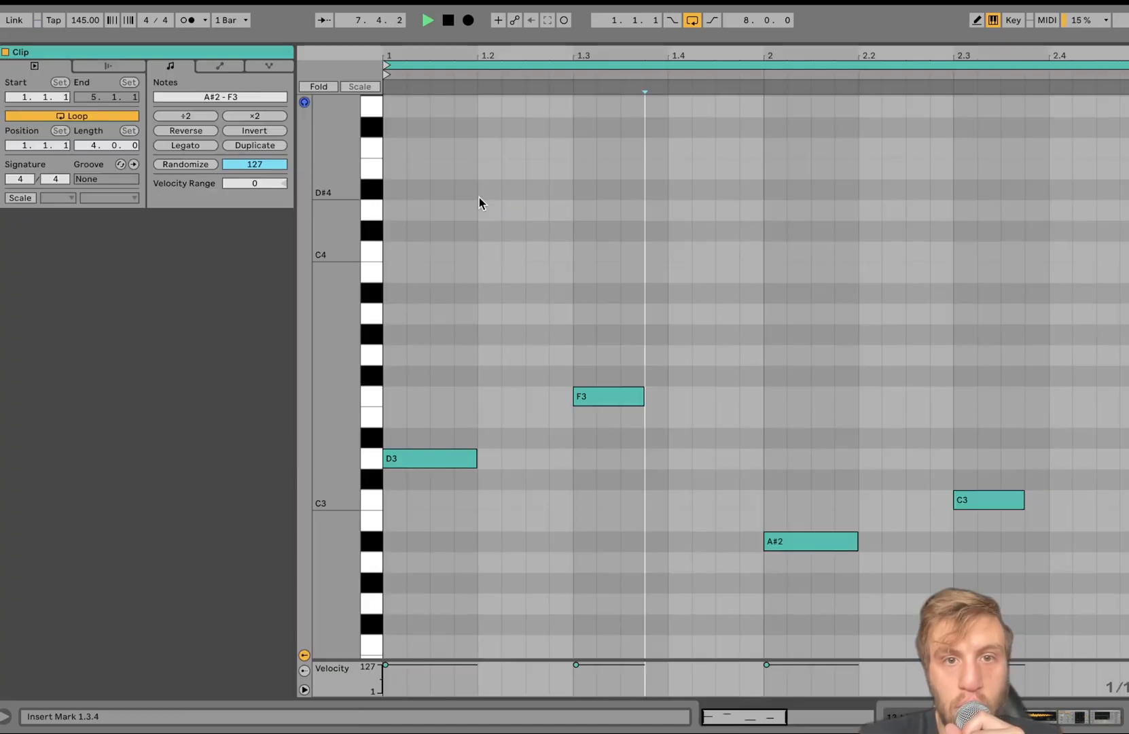
key(space)
drag(827, 479, 825, 568)
key(Right)
key(Down)
key(Left)
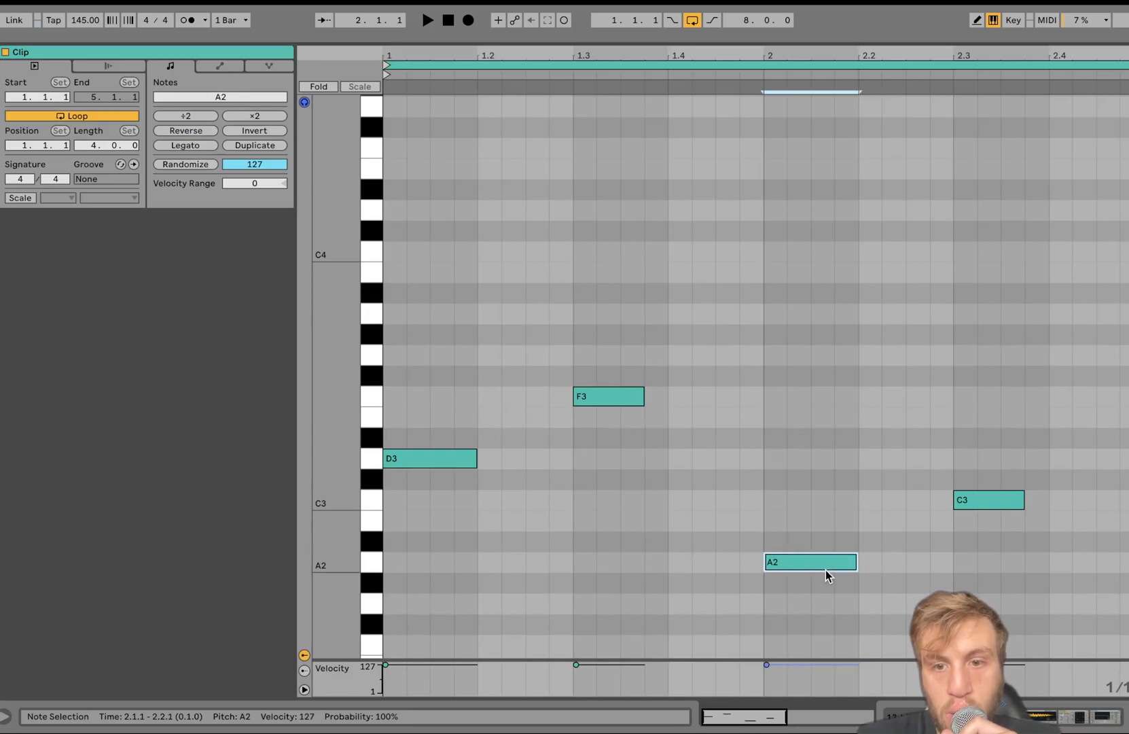
key(space)
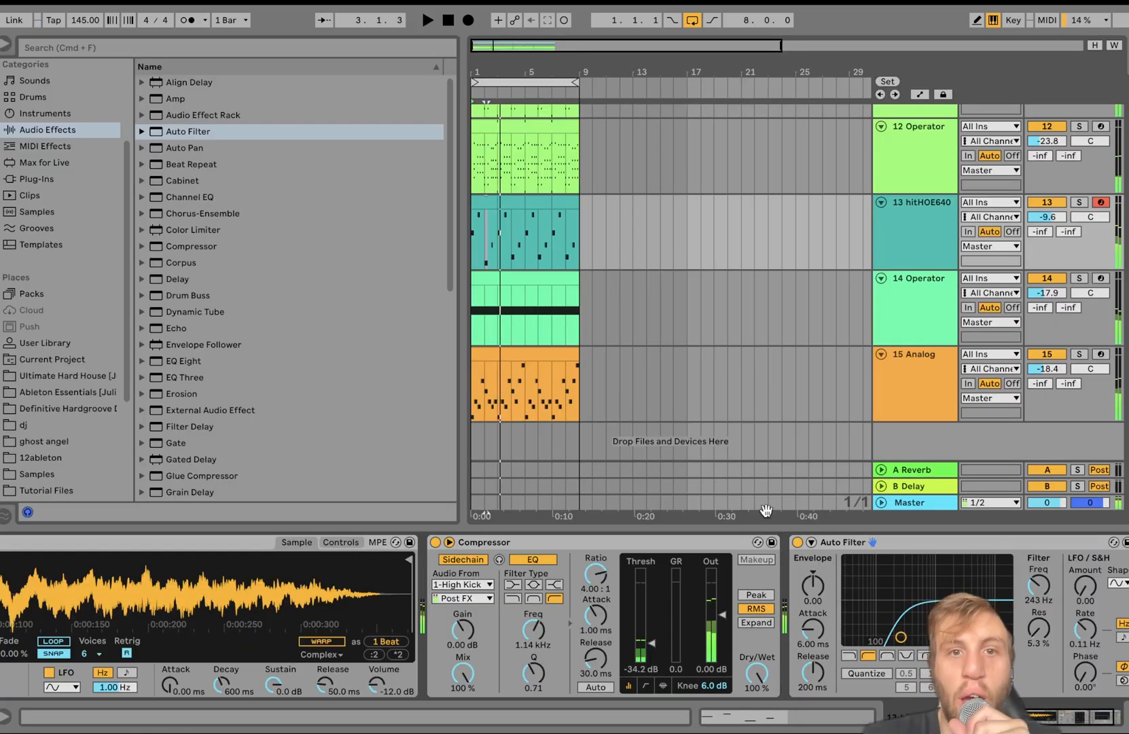
Duplicate the edited two-bar stab clip on track 13 three times to fill eight bars
click(483, 203)
key(super+d)
key(super+d)
key(super+d)
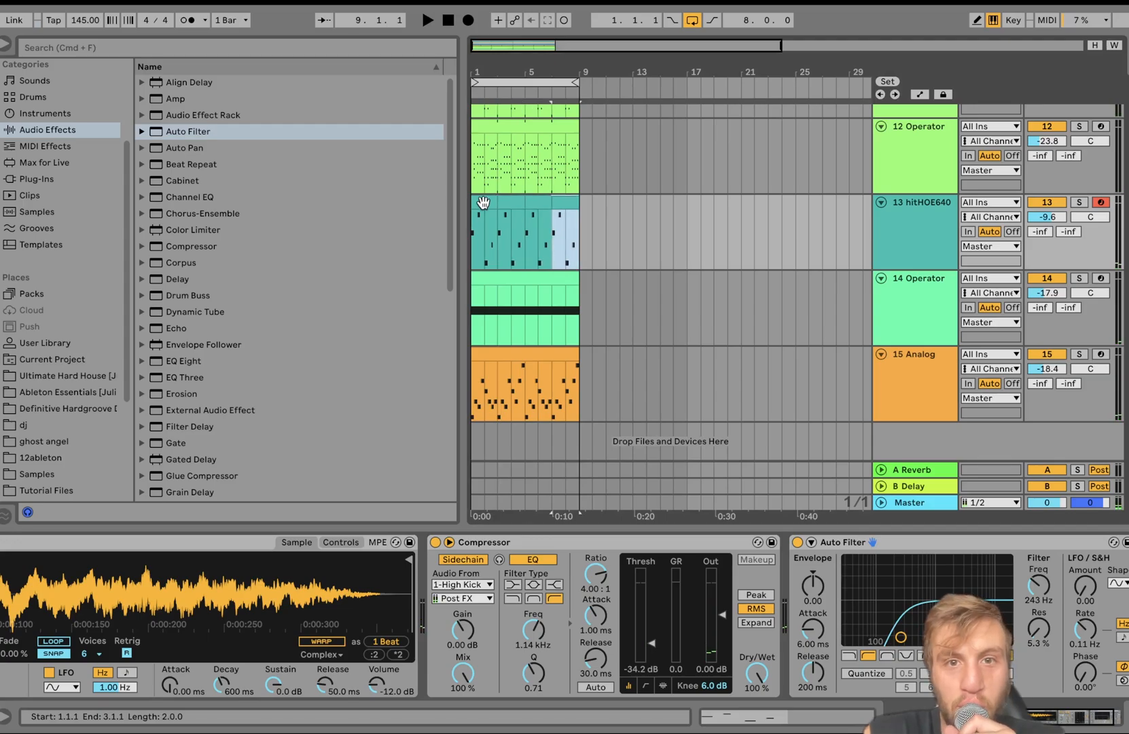
Insert a MIDI track below the track 13 stab and load hitHOE63012stabhit1-A.wav from Kit 1 onto it
key(super+shift+t)
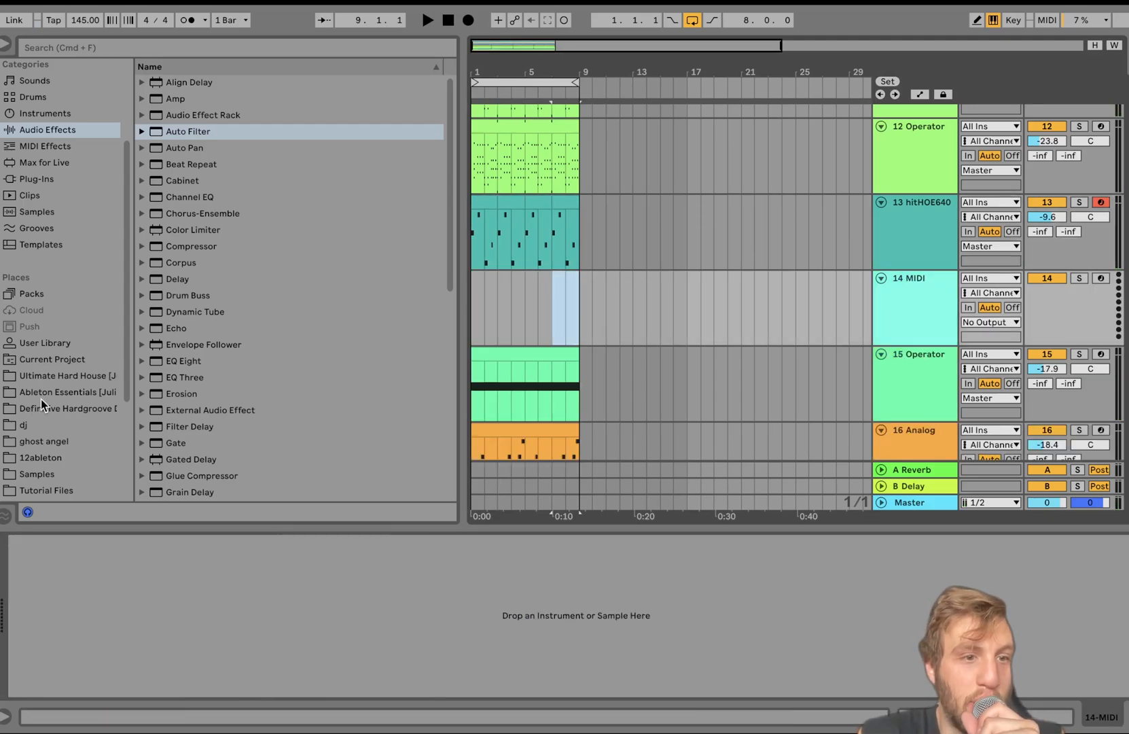
click(52, 379)
double_click(214, 294)
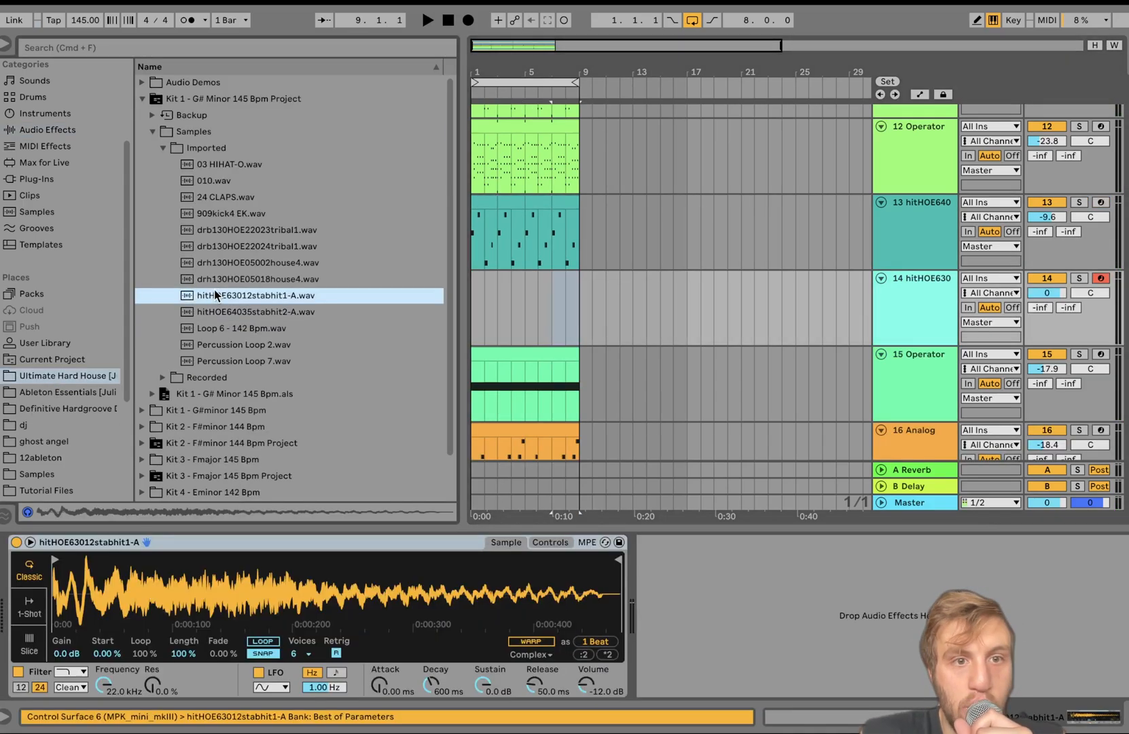
Create a three-bar MIDI clip on track 14 with a two-sixteenth D3 note at 1.1.3, and audition it
click(513, 318)
drag(515, 316, 437, 311)
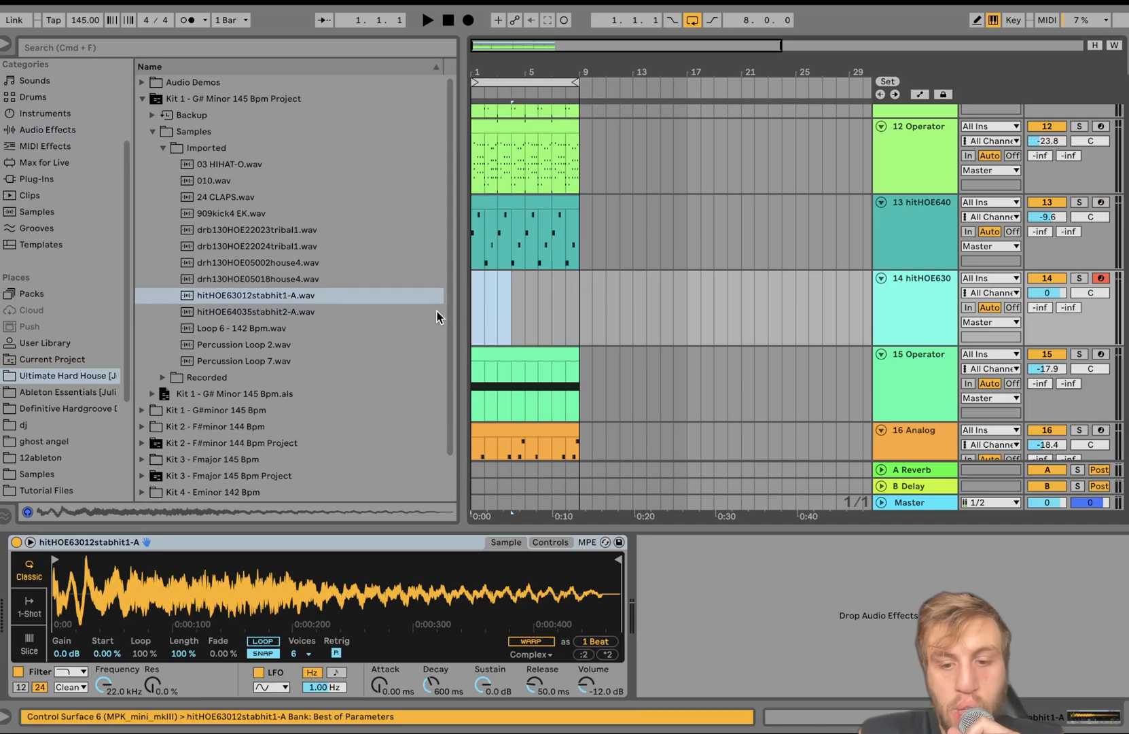
key(super+shift+m)
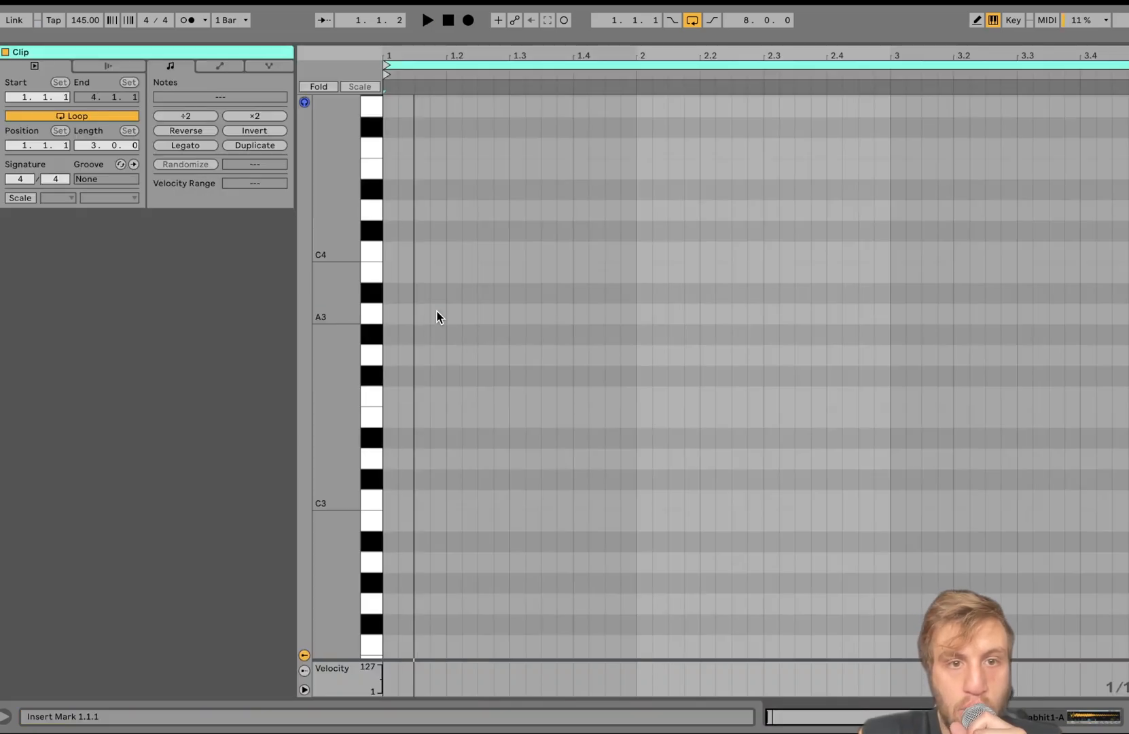
double_click(421, 210)
key(shift+Down)
key(space)
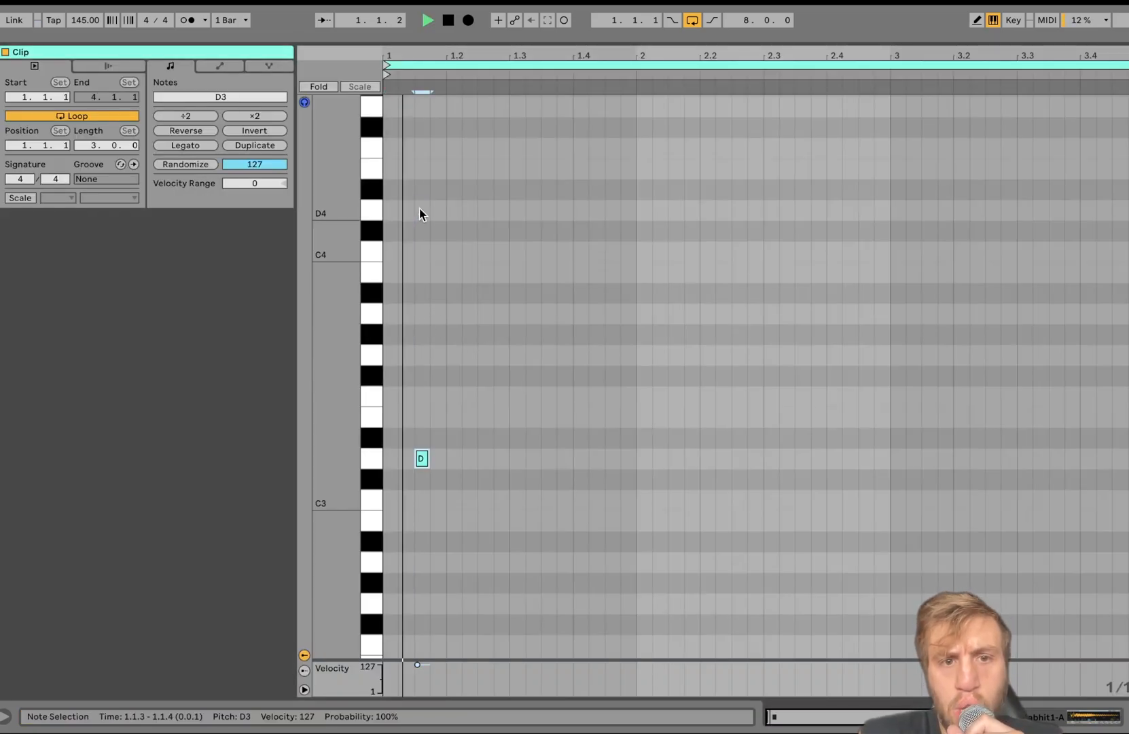
key(space)
key(shift+Right)
key(space)
key(space)
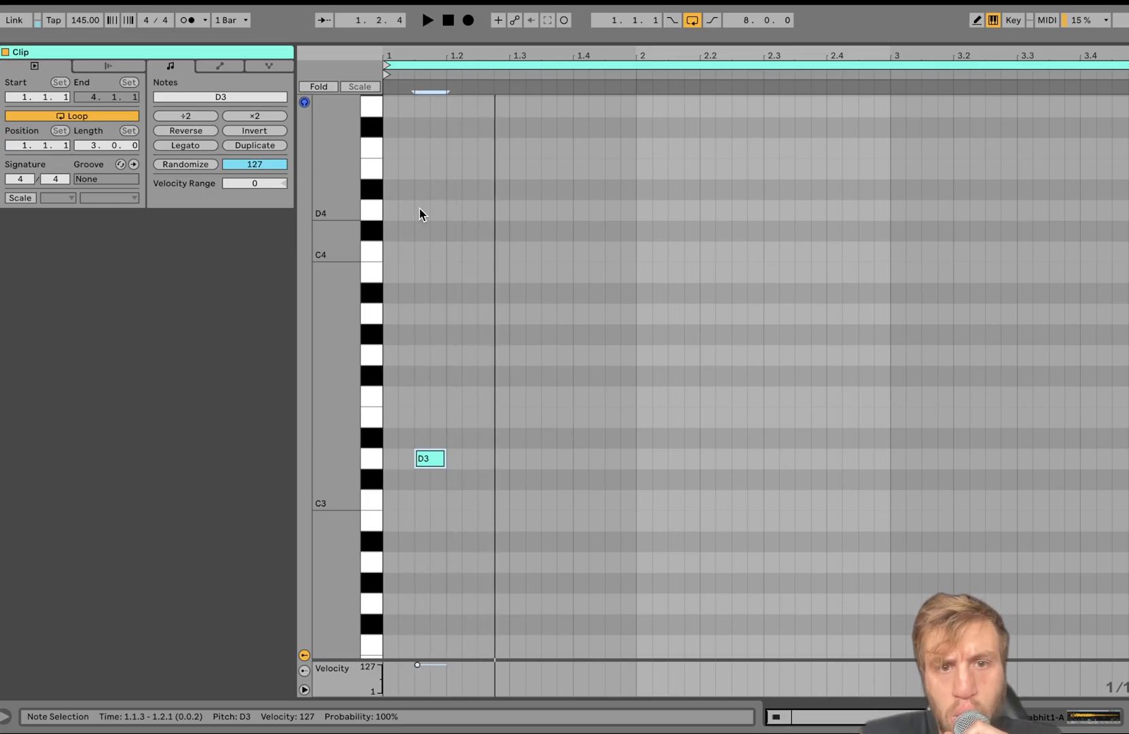
key(space)
key(space)
Try the new stab at F3, A3, B3 and D4, auditioning the pitches, and return it to D3
key(Up)
key(Up)
key(Up)
key(Up)
key(Up)
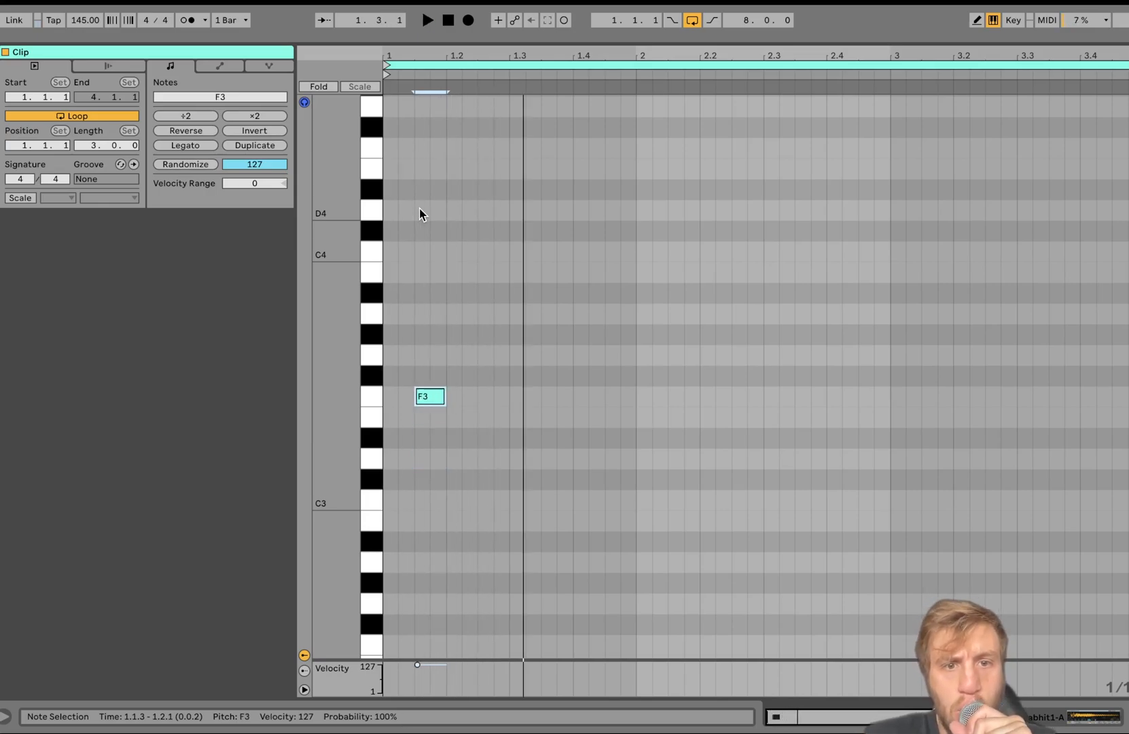
key(space)
key(space)
key(Up)
key(Up)
key(space)
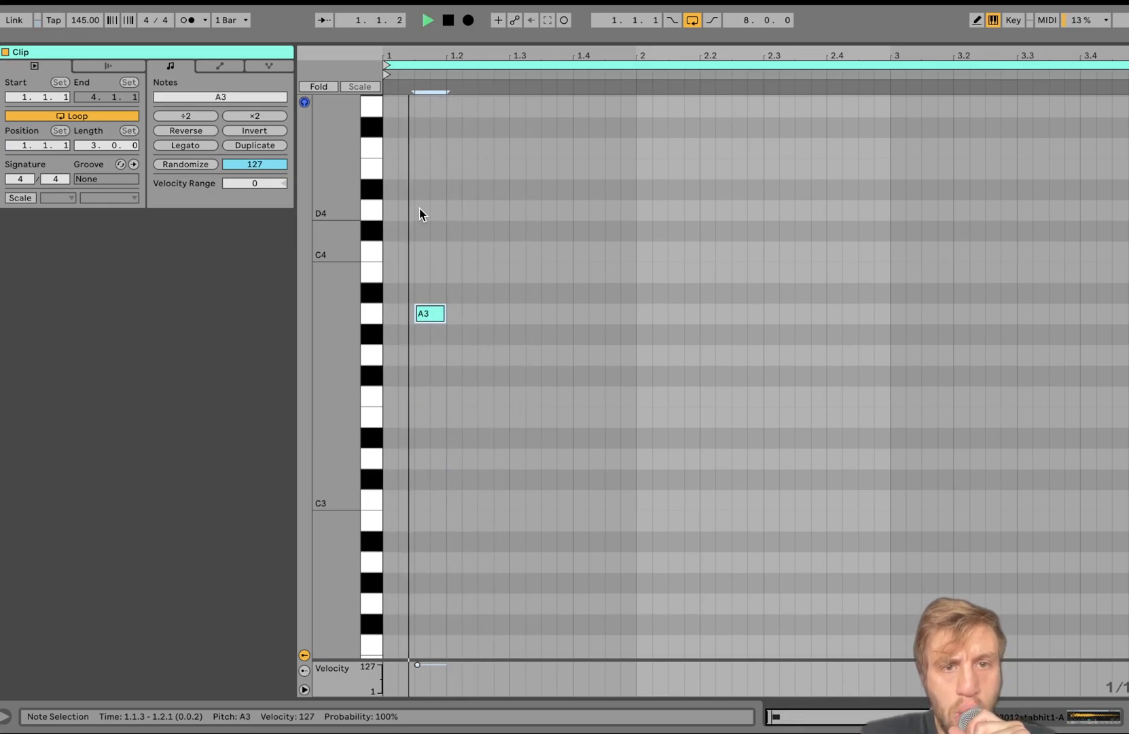
key(space)
key(Up)
key(Up)
key(space)
key(space)
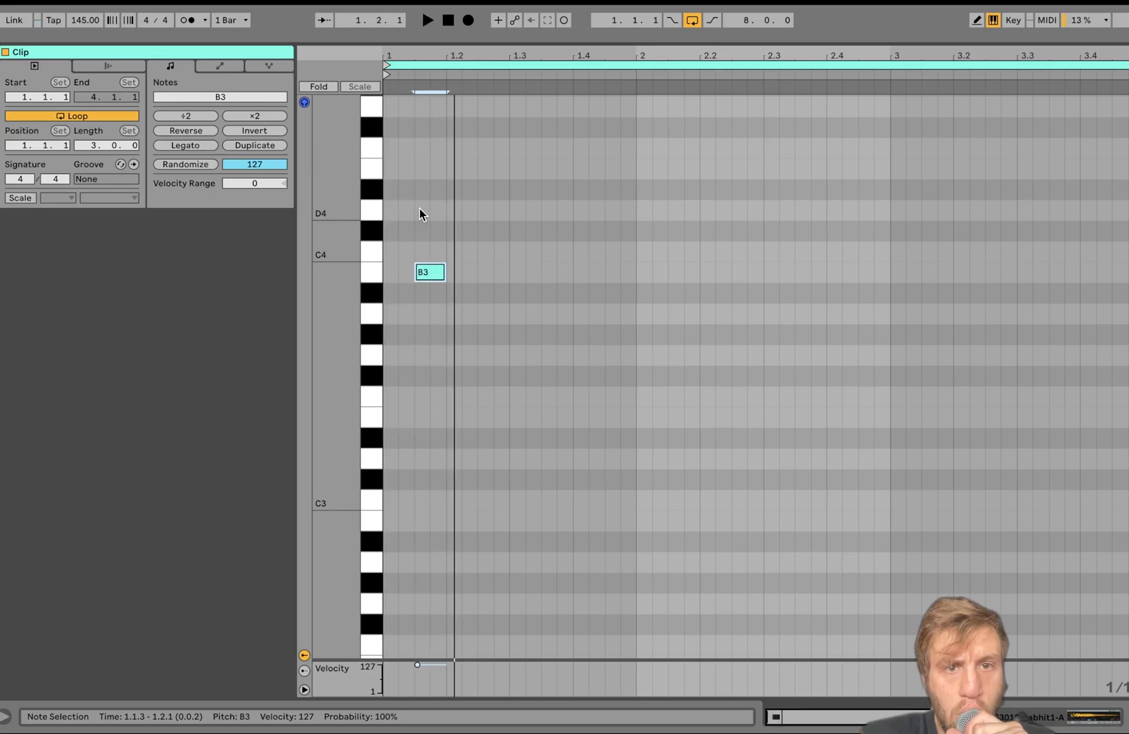
key(Up)
key(Up)
key(Up)
key(space)
key(shift+Down)
key(space)
key(space)
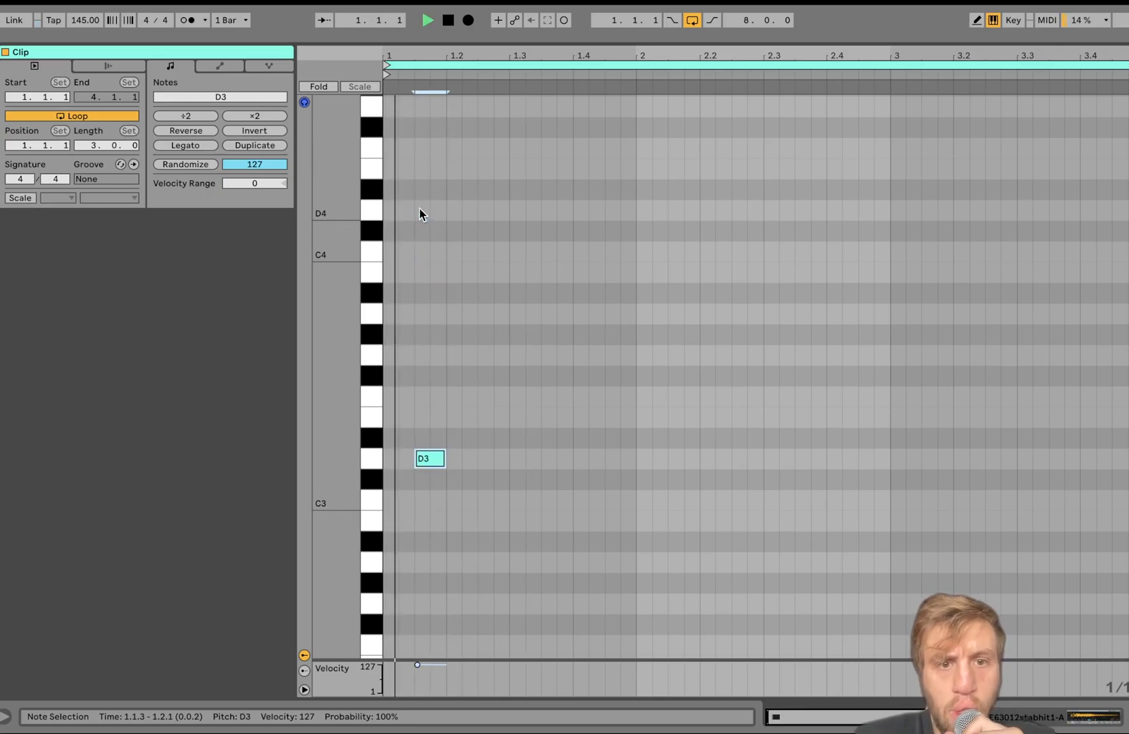
key(space)
key(space)
Try the D3 stab on beat 2 of the first bar, move it back to 1.1.3 and audition it
key(Right)
key(Right)
key(space)
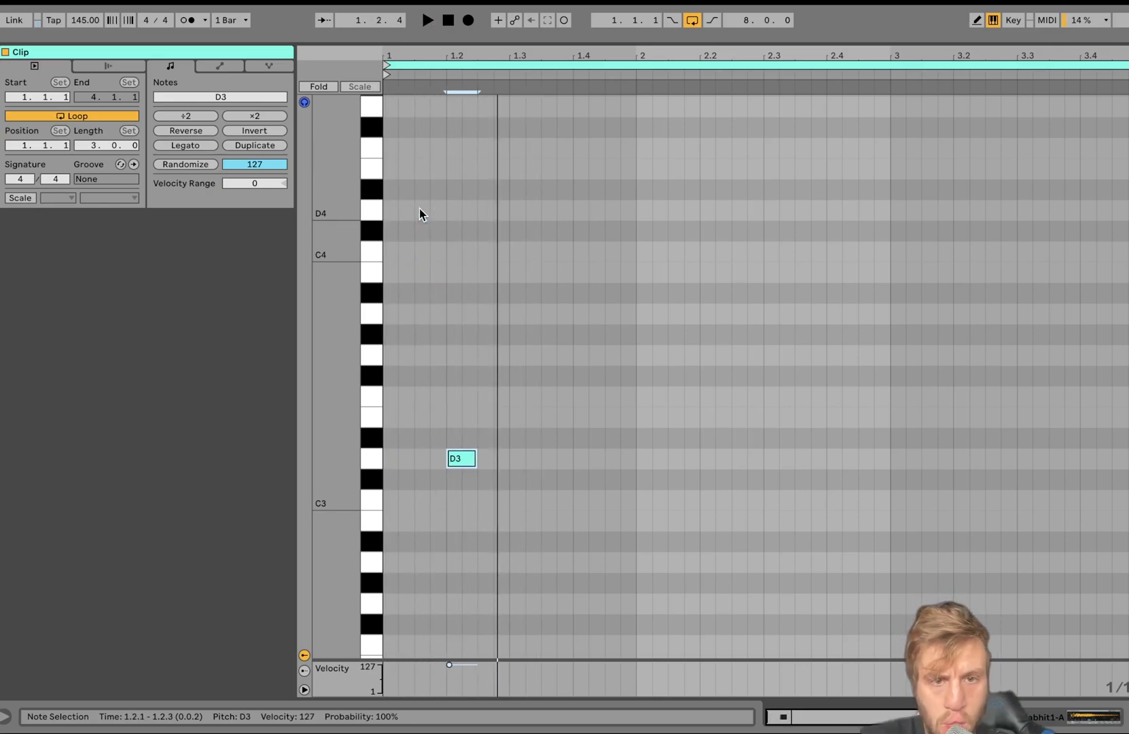
key(space)
key(space)
key(Left)
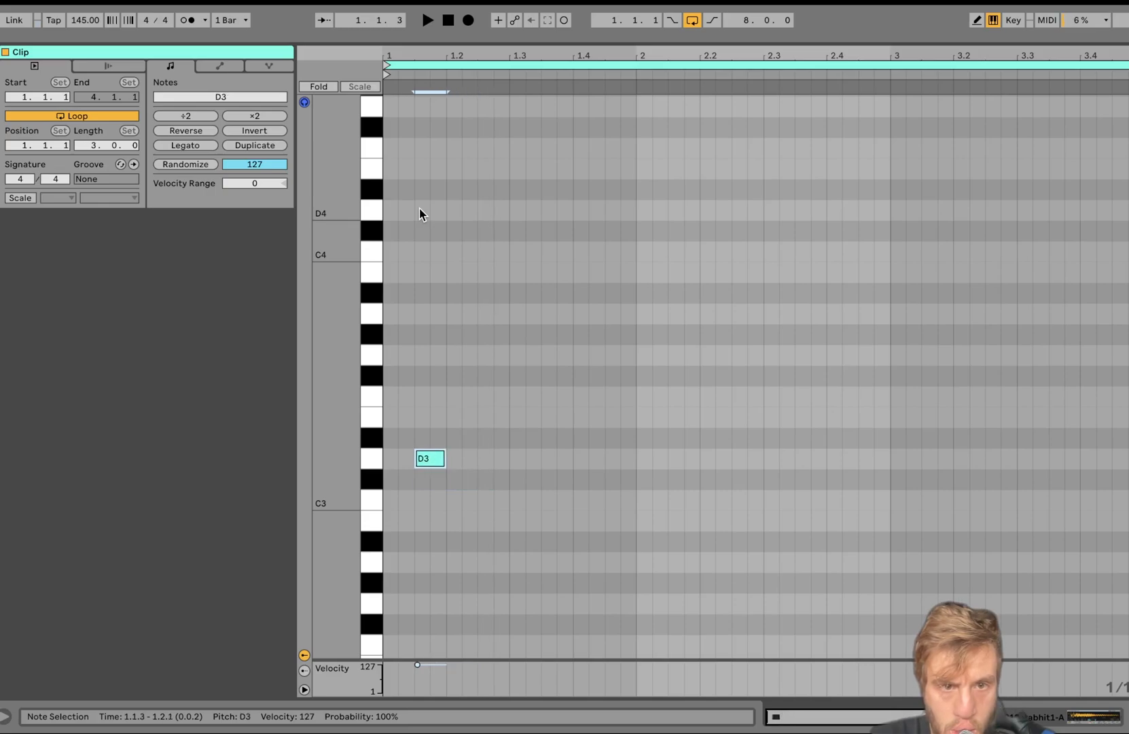
key(space)
key(space)
key(space)
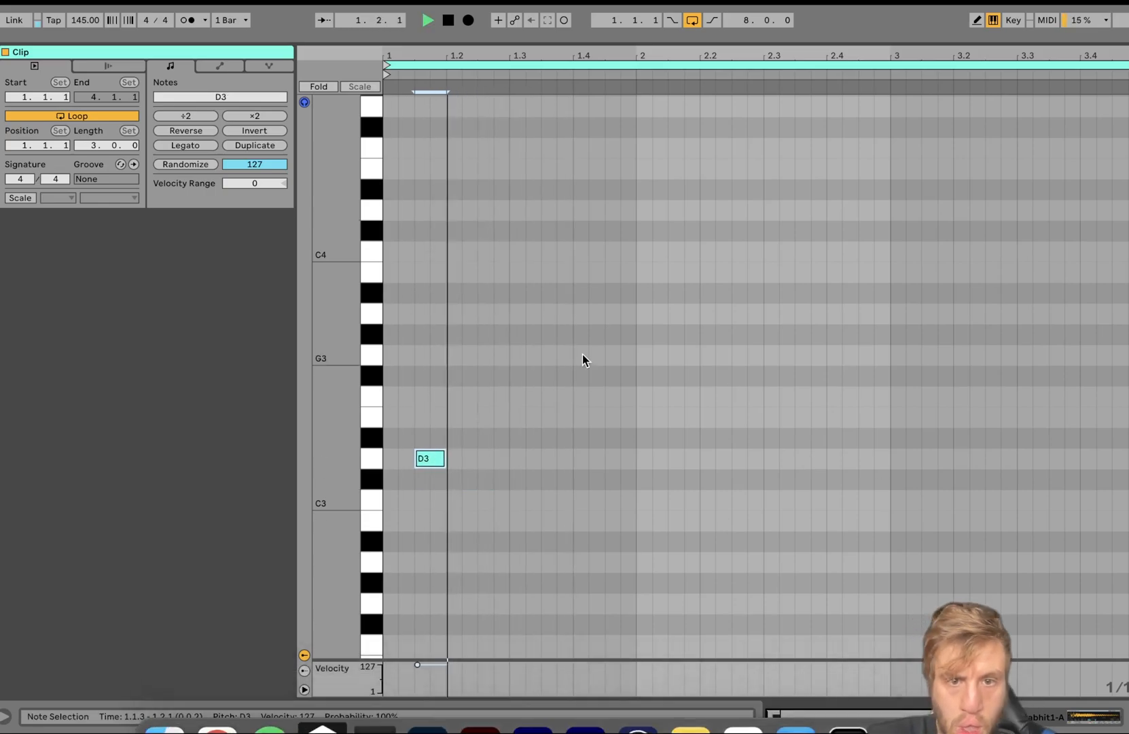
key(space)
key(space)
Add a second D3 stab at 1.3.4, two sixteenths long, and audition the pattern
double_click(565, 396)
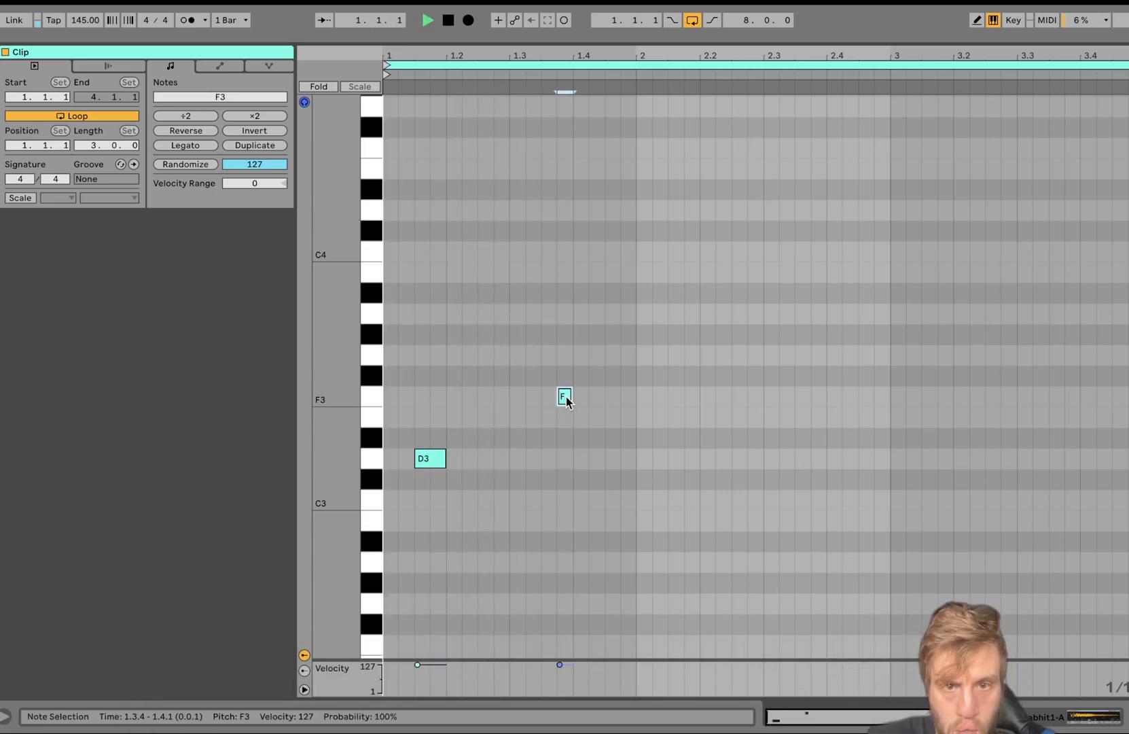
key(Down)
key(Down)
key(Down)
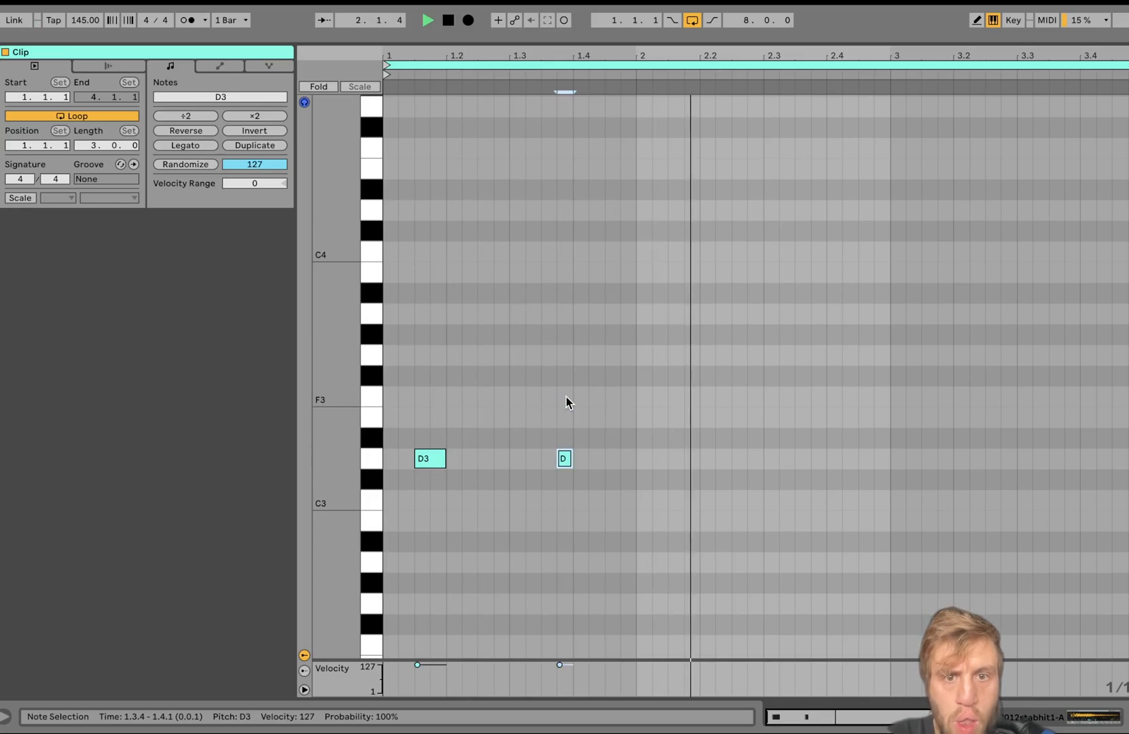
key(shift+Right)
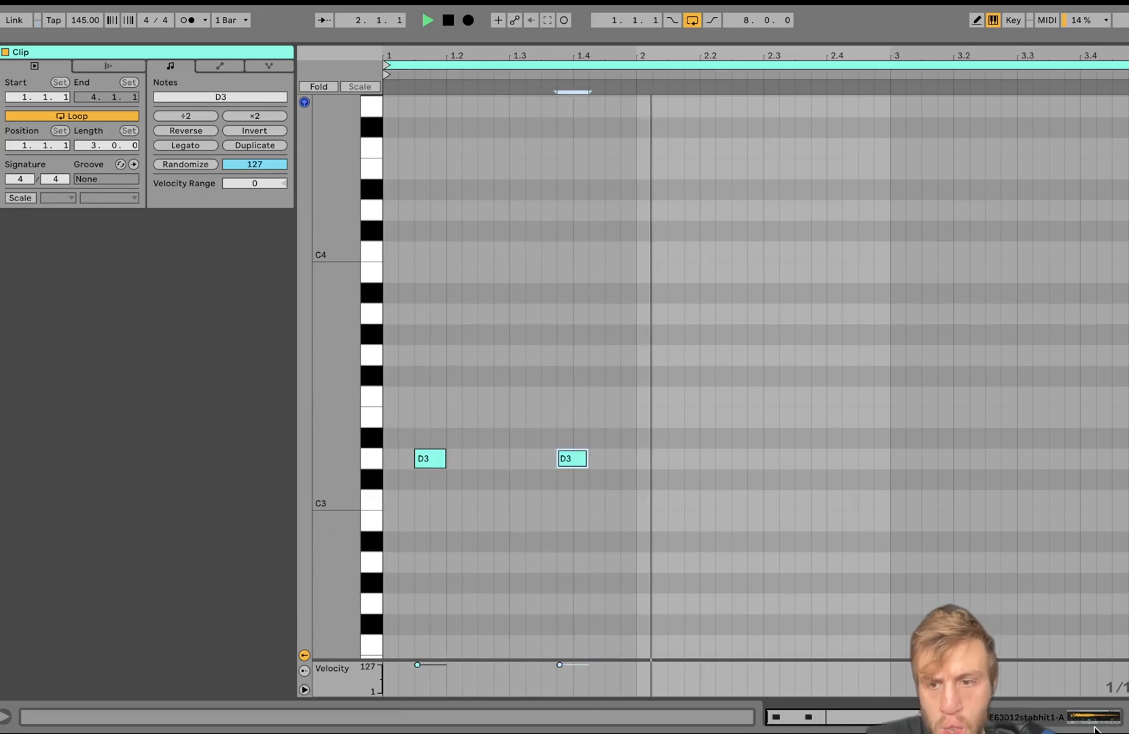
key(space)
Duplicate the first bar of the track 14 stab pattern seven times to fill eight bars
click(1076, 715)
drag(482, 246, 470, 244)
key(super+d)
key(super+d)
key(super+d)
key(super+d)
key(super+d)
key(super+d)
key(super+d)
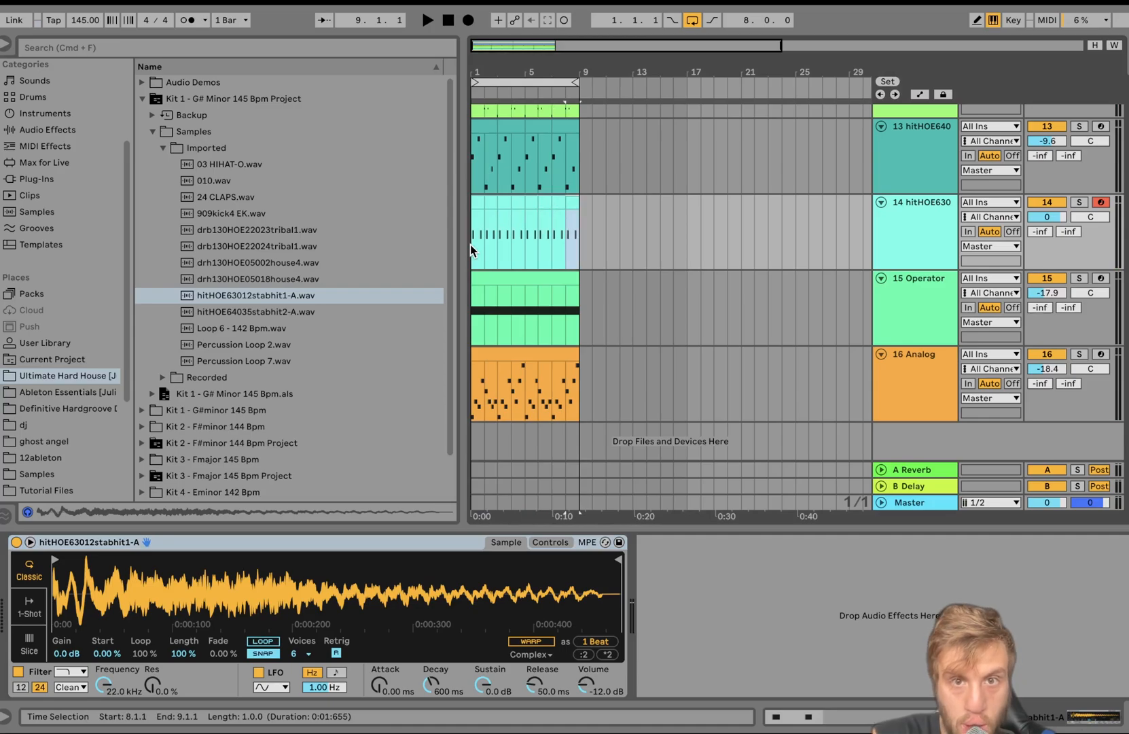
Copy the Auto Filter from the track 13 stab onto the track 14 stab
click(475, 175)
click(642, 542)
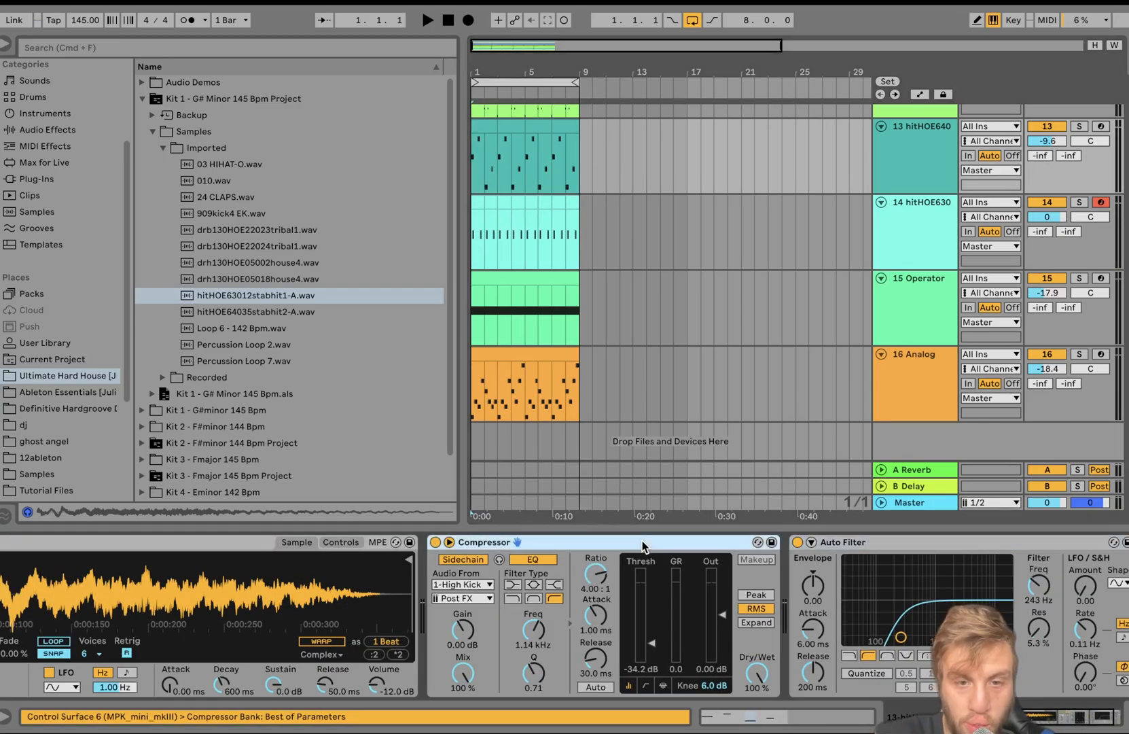
click(838, 543)
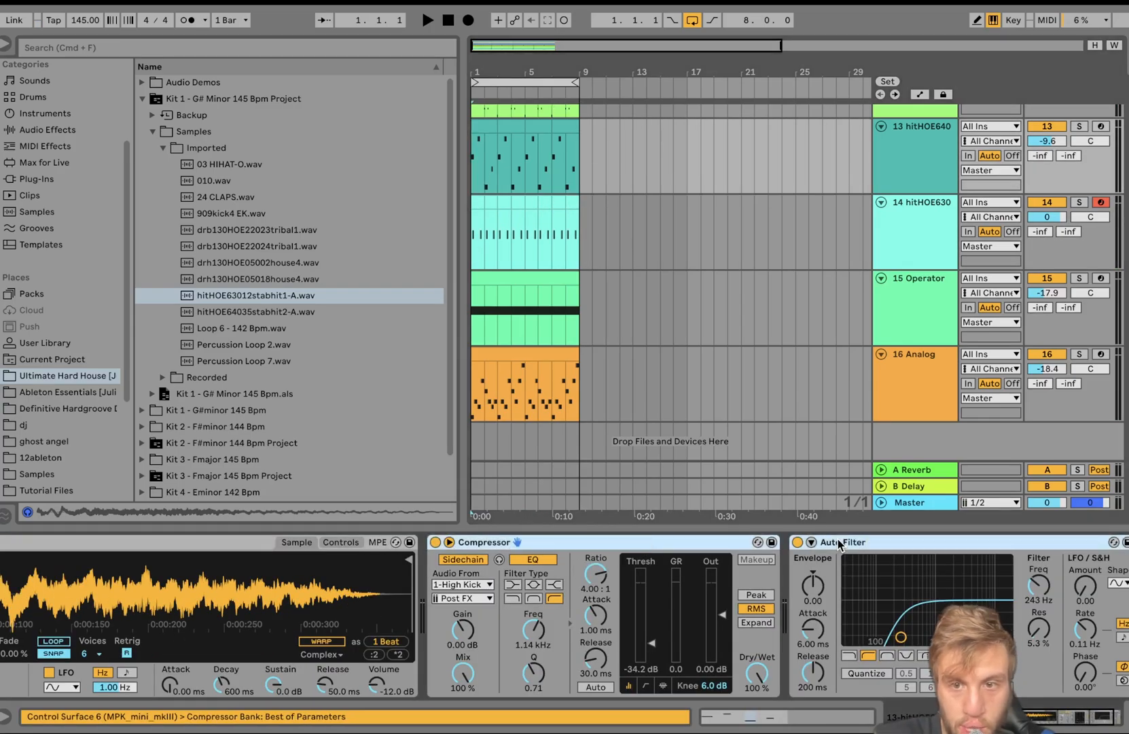
click(853, 216)
key(super+v)
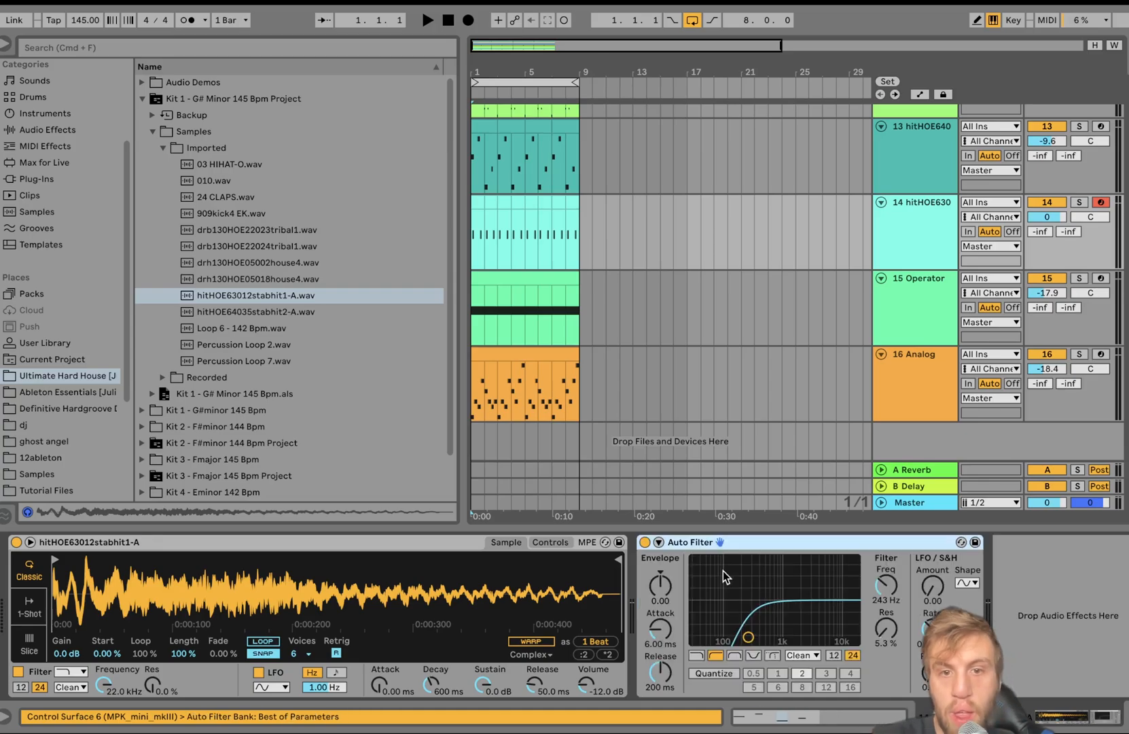
Copy the sidechain Compressor from the track 13 stab onto the track 14 stab and lower track 14's volume to -9.0 dB
key(space)
click(910, 153)
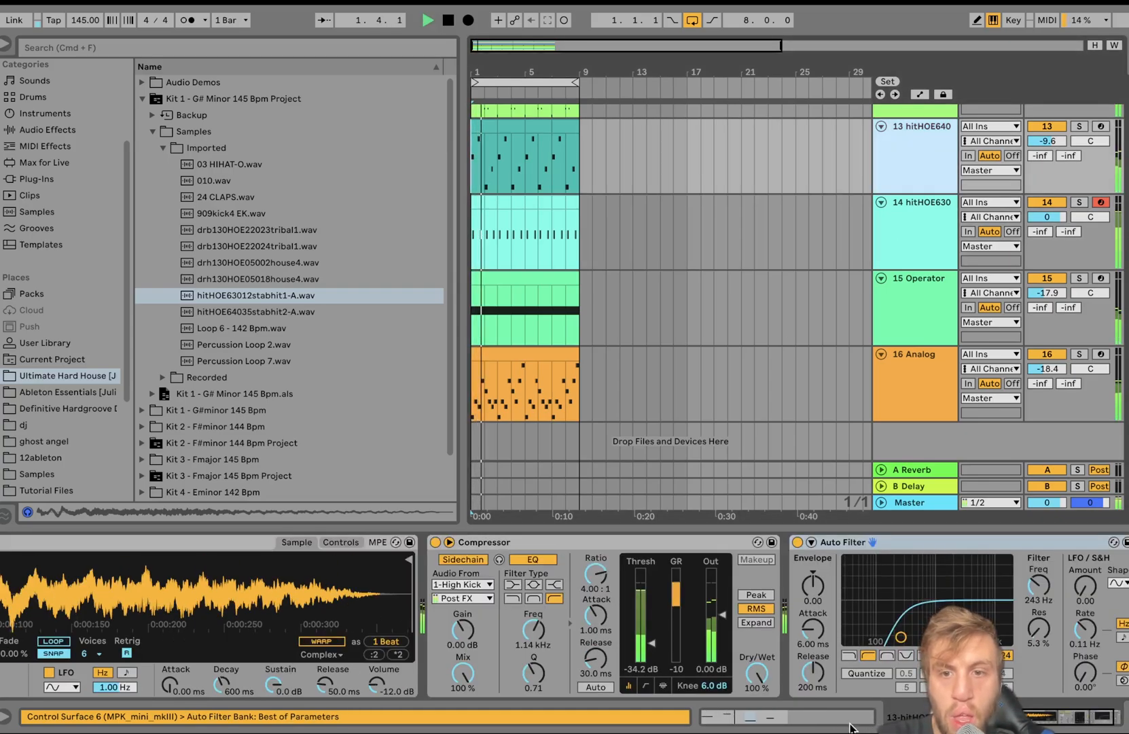
click(662, 538)
click(919, 210)
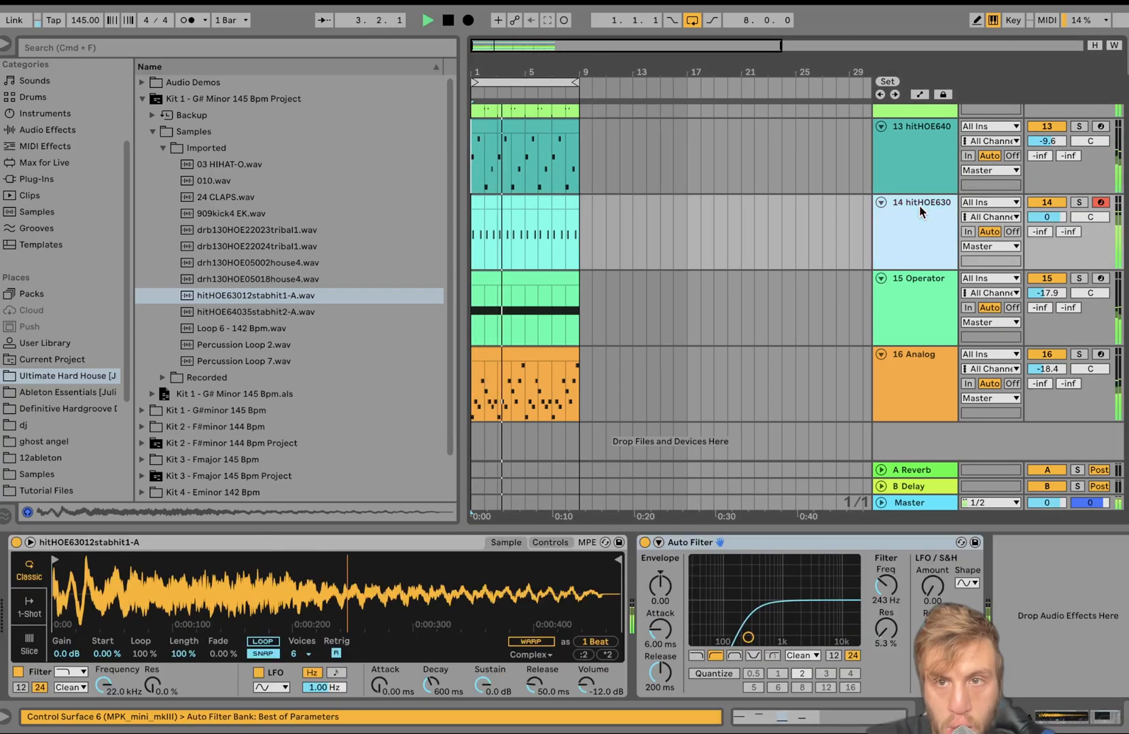
click(1035, 635)
key(super+v)
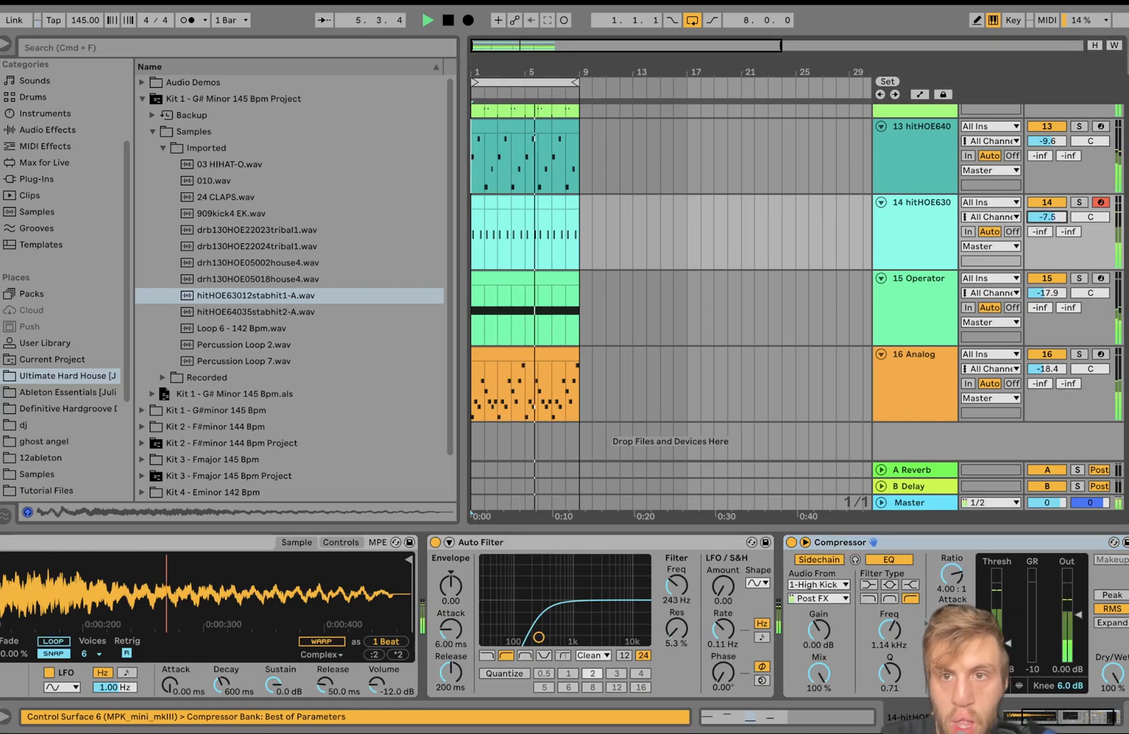
drag(1047, 217, 1051, 222)
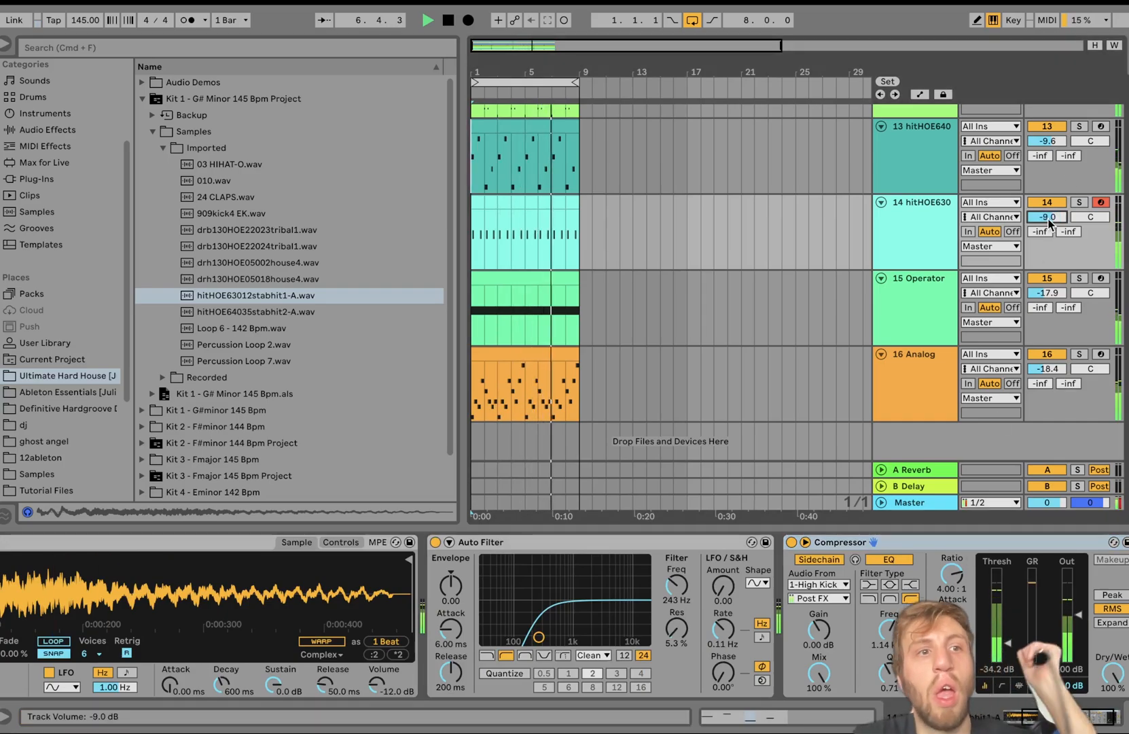
click(33, 130)
scroll(287, 324, down, 5)
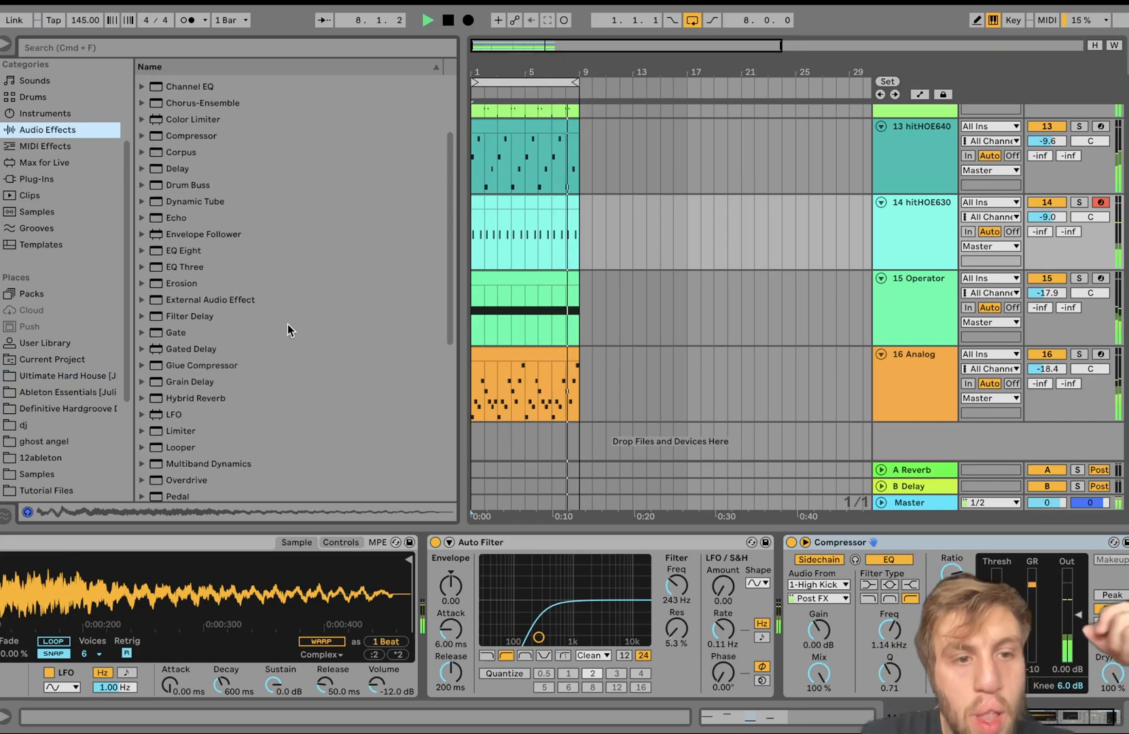
Duplicate the first two bars of the track 13 stab pattern three times to fill eight bars
drag(496, 140, 481, 126)
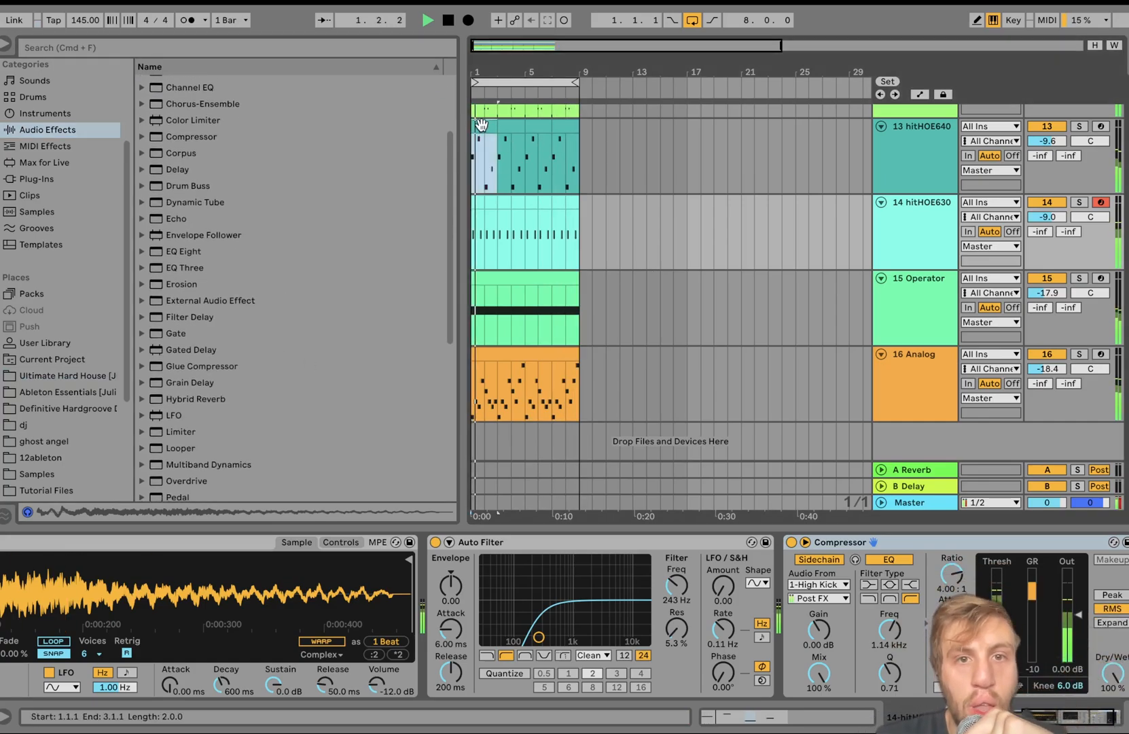
key(super+d)
key(super+d)
key(super+d)
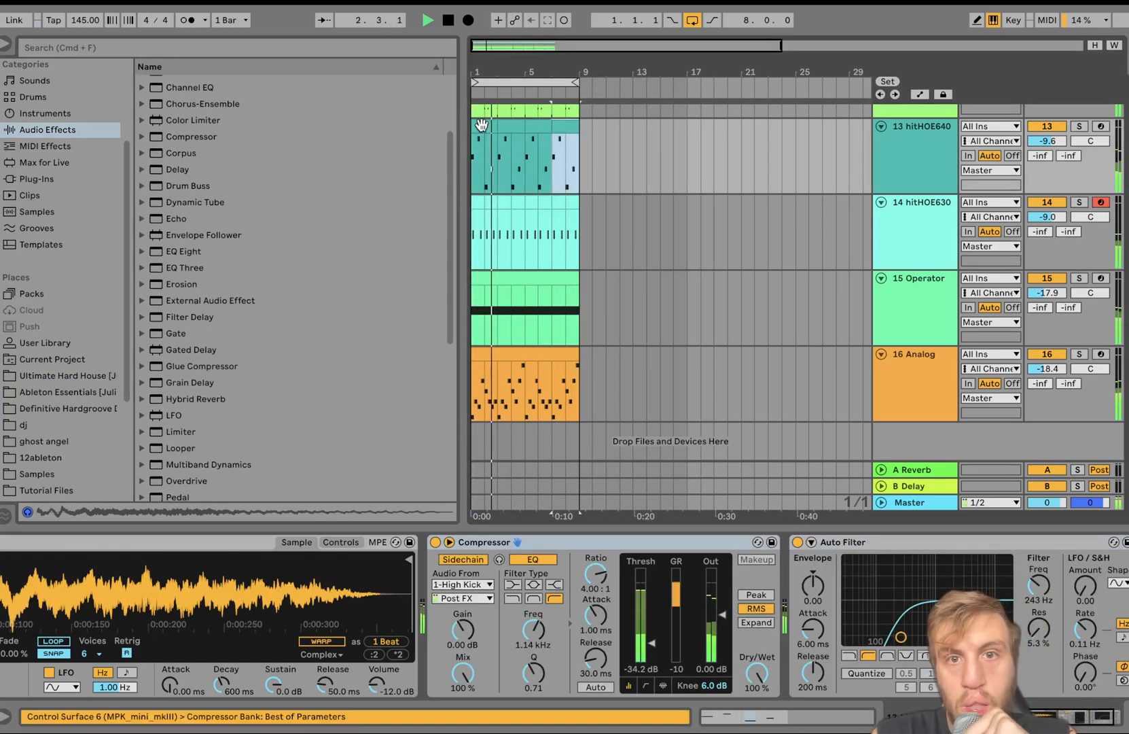
Raise the A2 stab at 2.1.1 on track 13 to G3 and repeat the edited two bars across all eight bars
double_click(481, 126)
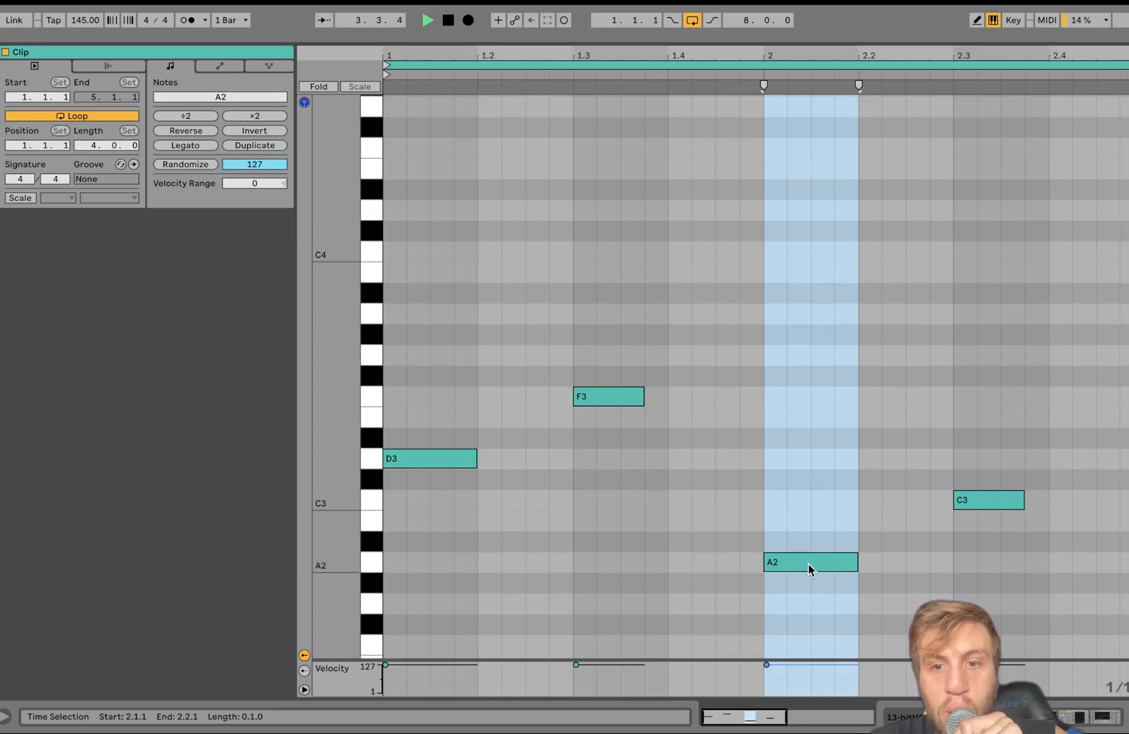
drag(808, 564, 816, 365)
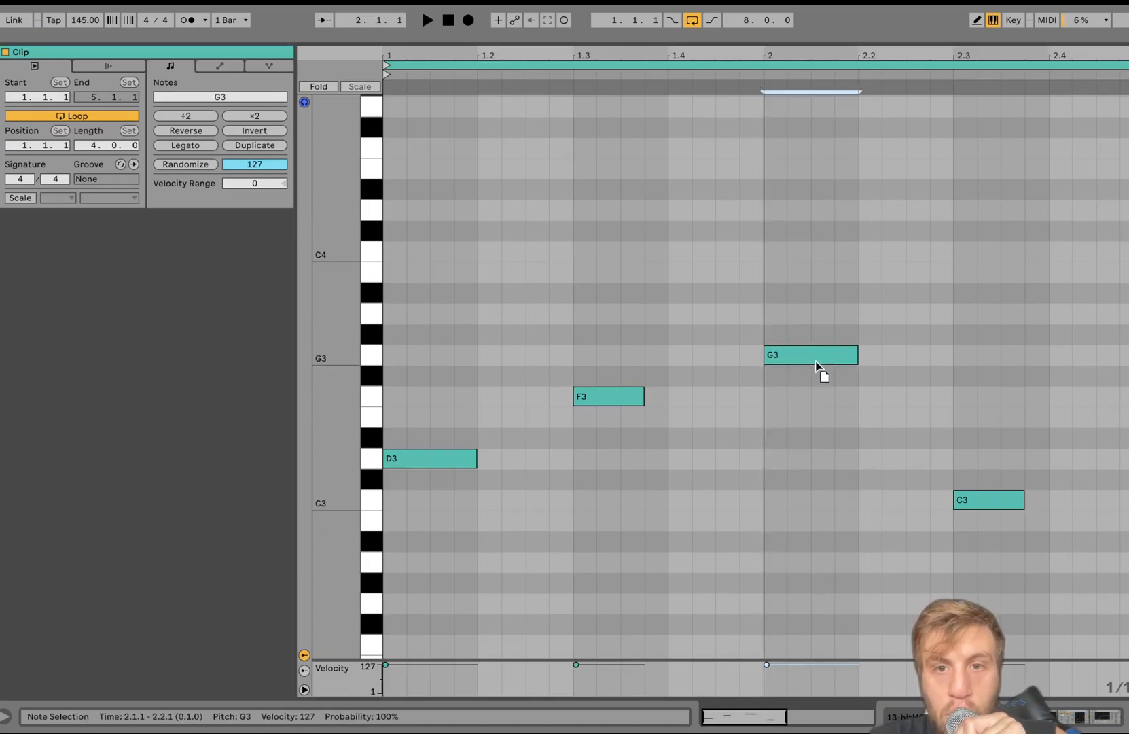
key(space)
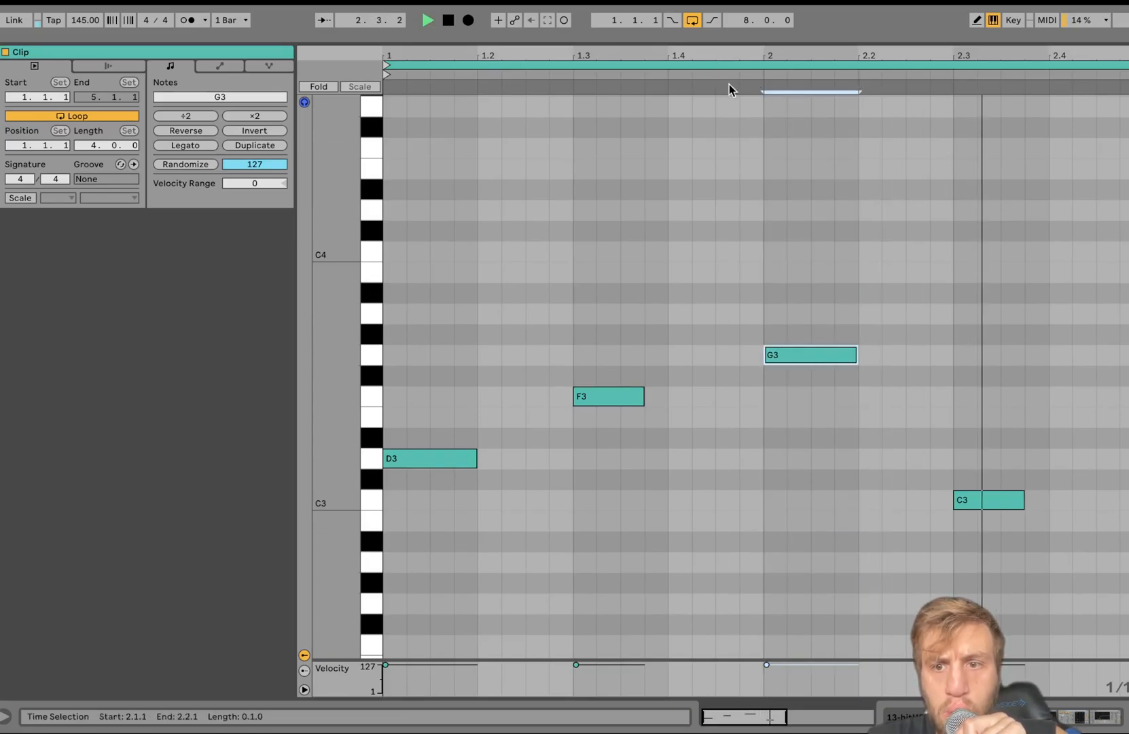
key(space)
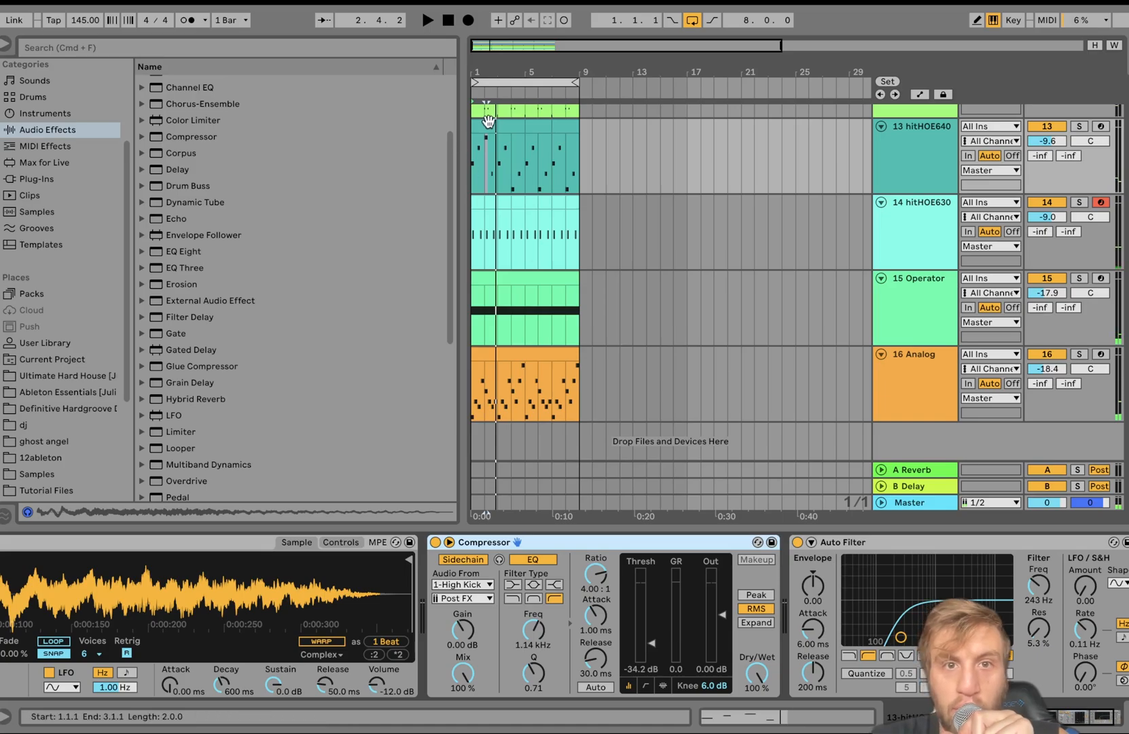
click(488, 121)
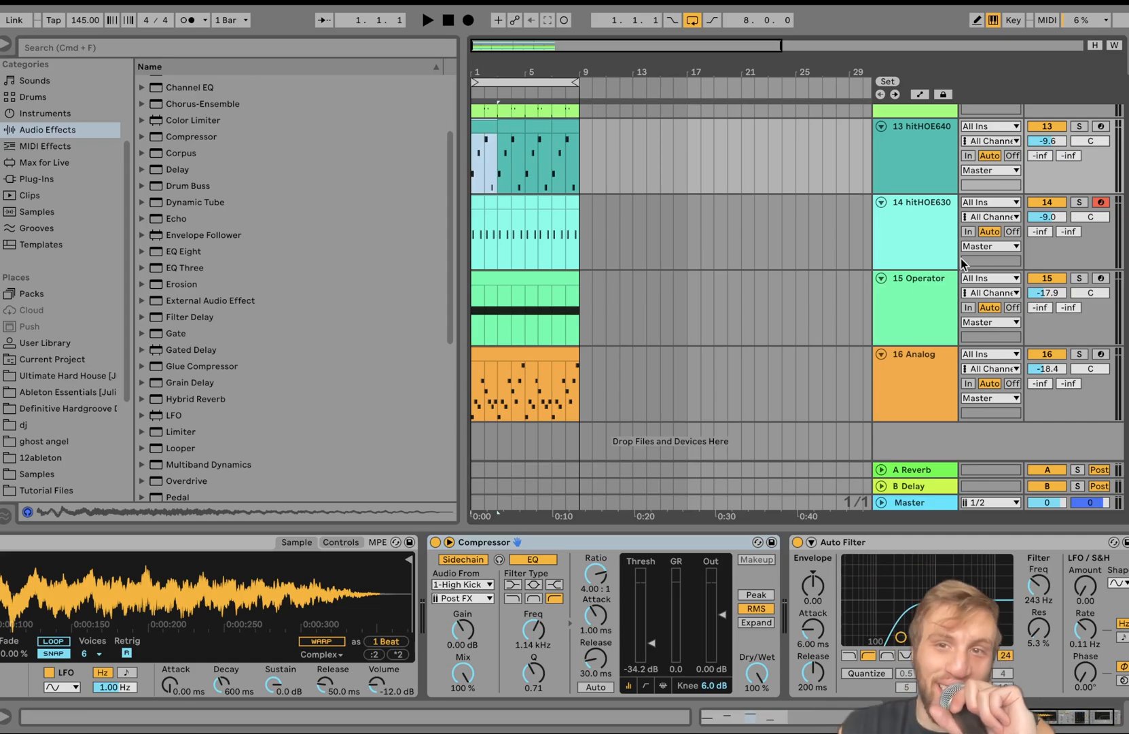
Solo the melodic tracks from the track 10 piano through the track 16 Analog and audition them together
click(904, 244)
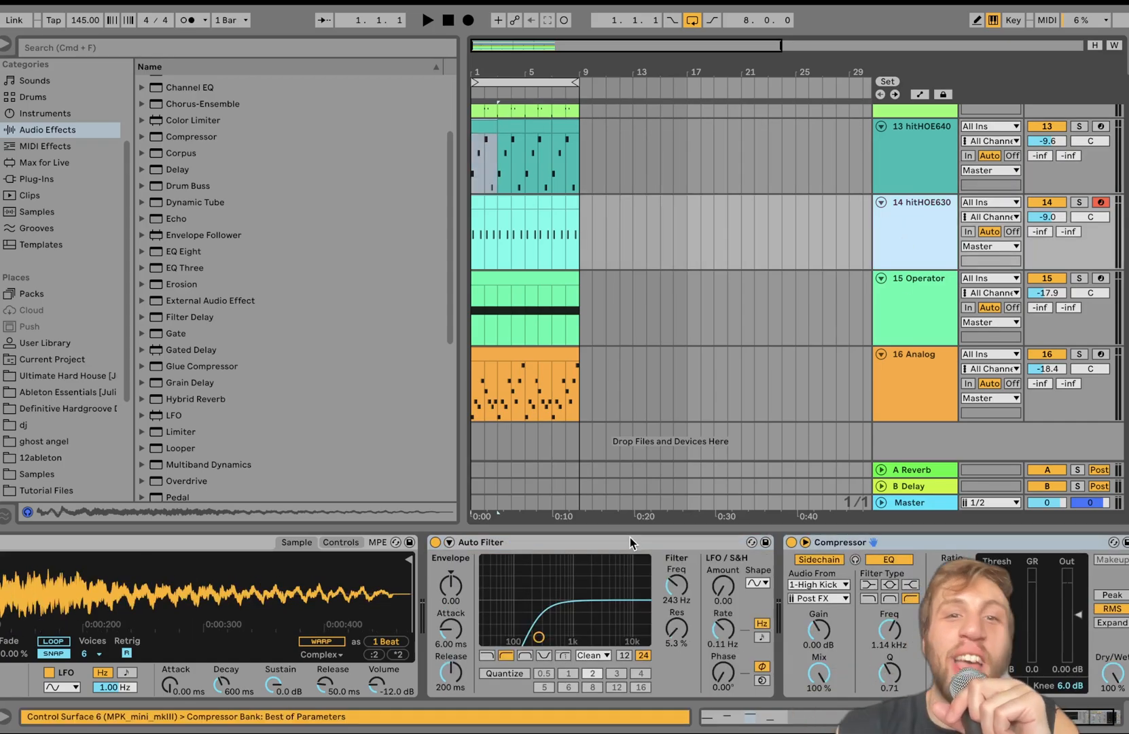
scroll(629, 537, left, 1)
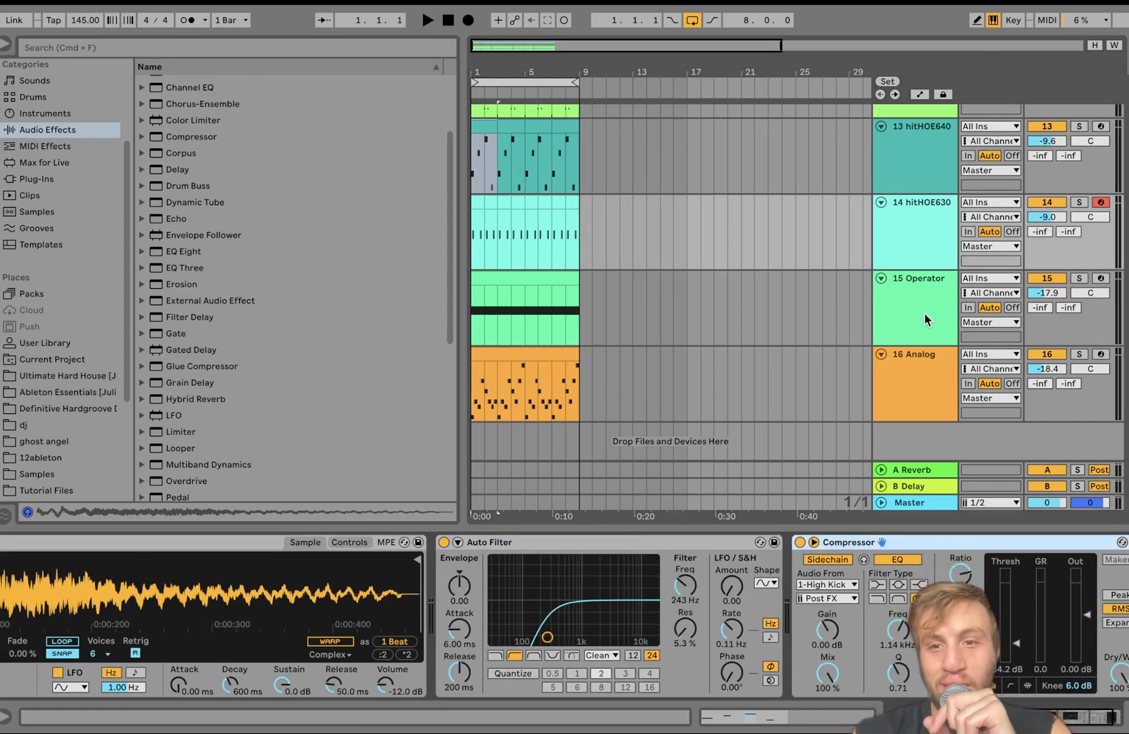
click(912, 367)
scroll(912, 367, up, 10)
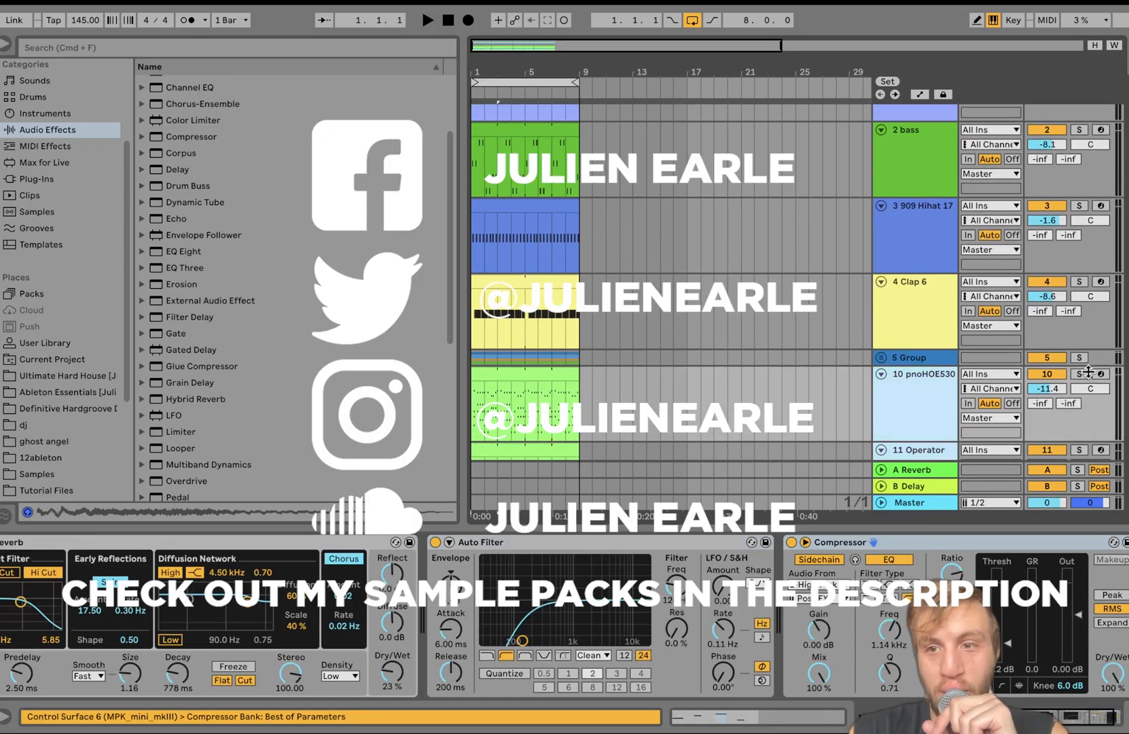
click(1081, 373)
key(space)
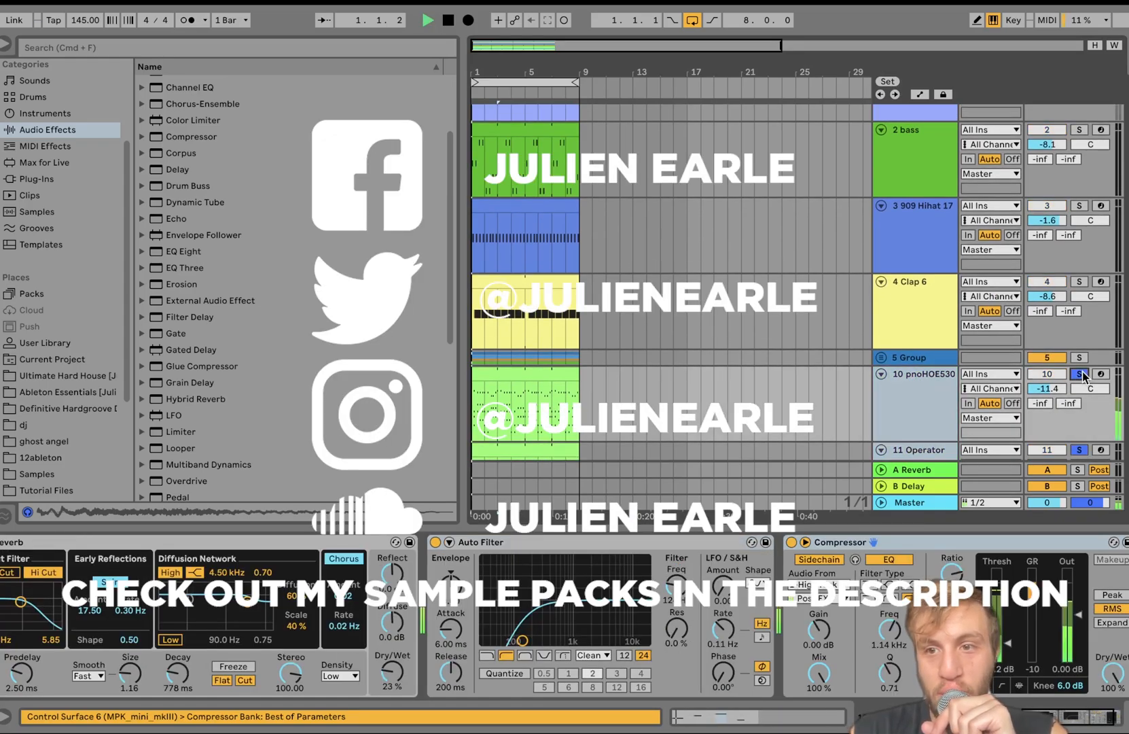
Clear the solo on the melodic tracks and show the Ultimate Hard House kit folder in the browser
scroll(1083, 375, down, 10)
scroll(1083, 375, up, 10)
scroll(918, 350, down, 10)
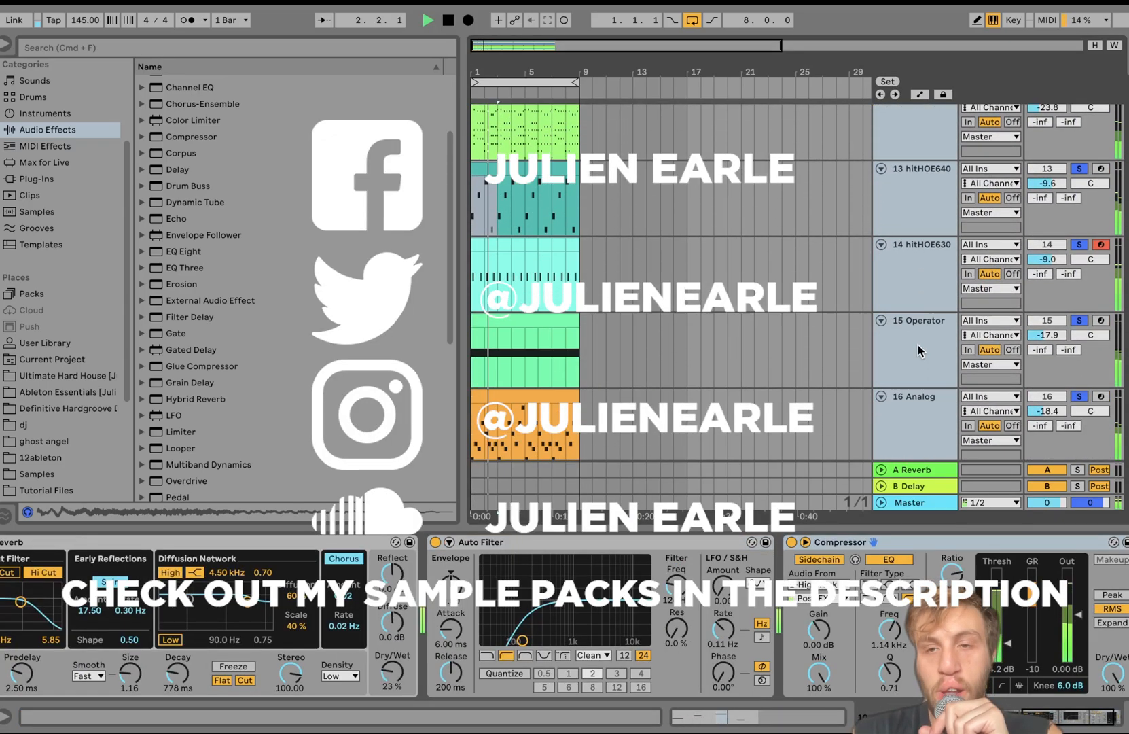
key(space)
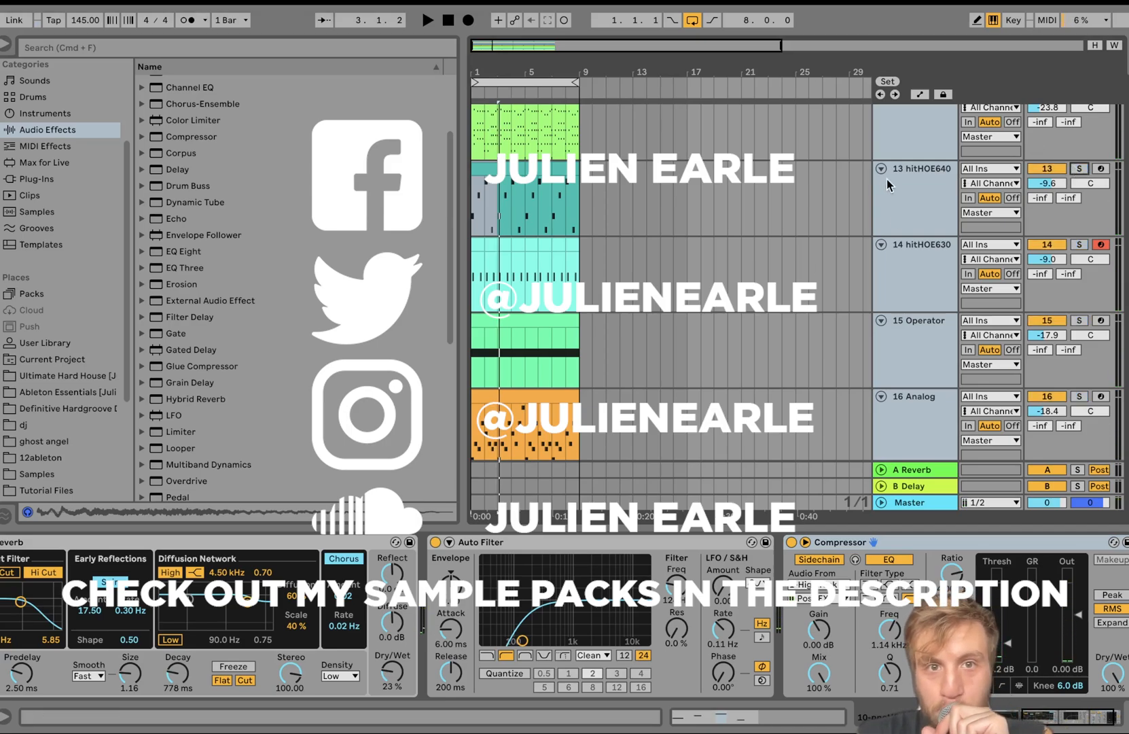
click(38, 380)
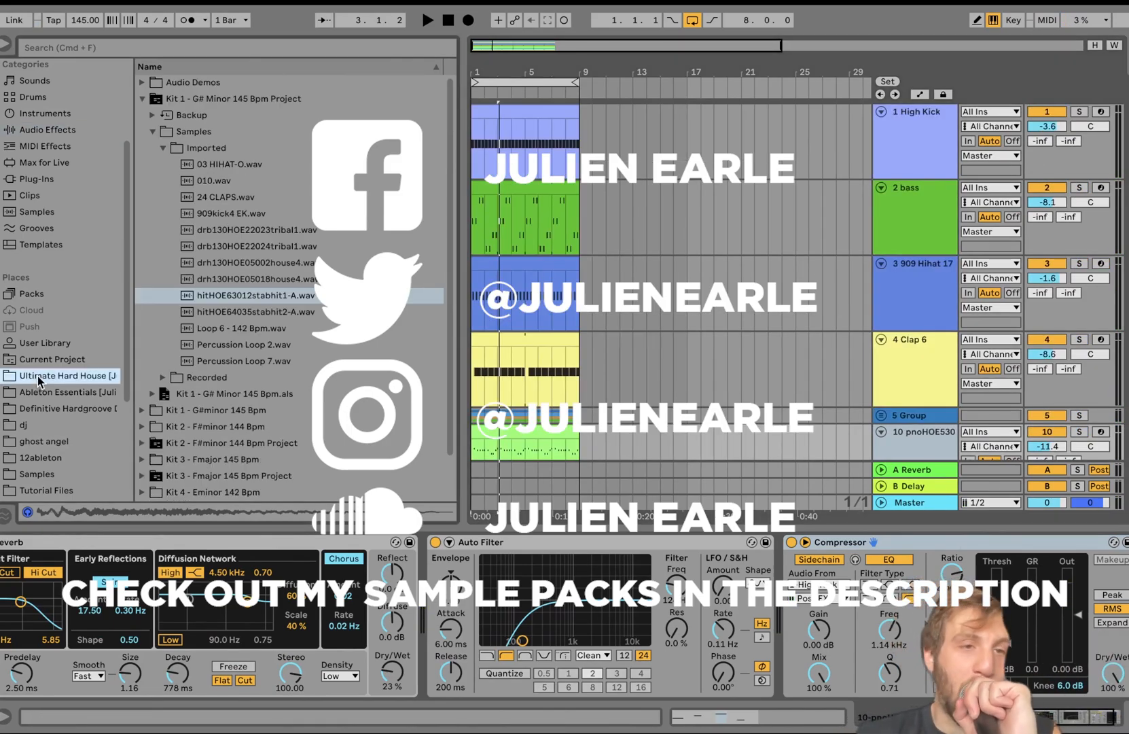